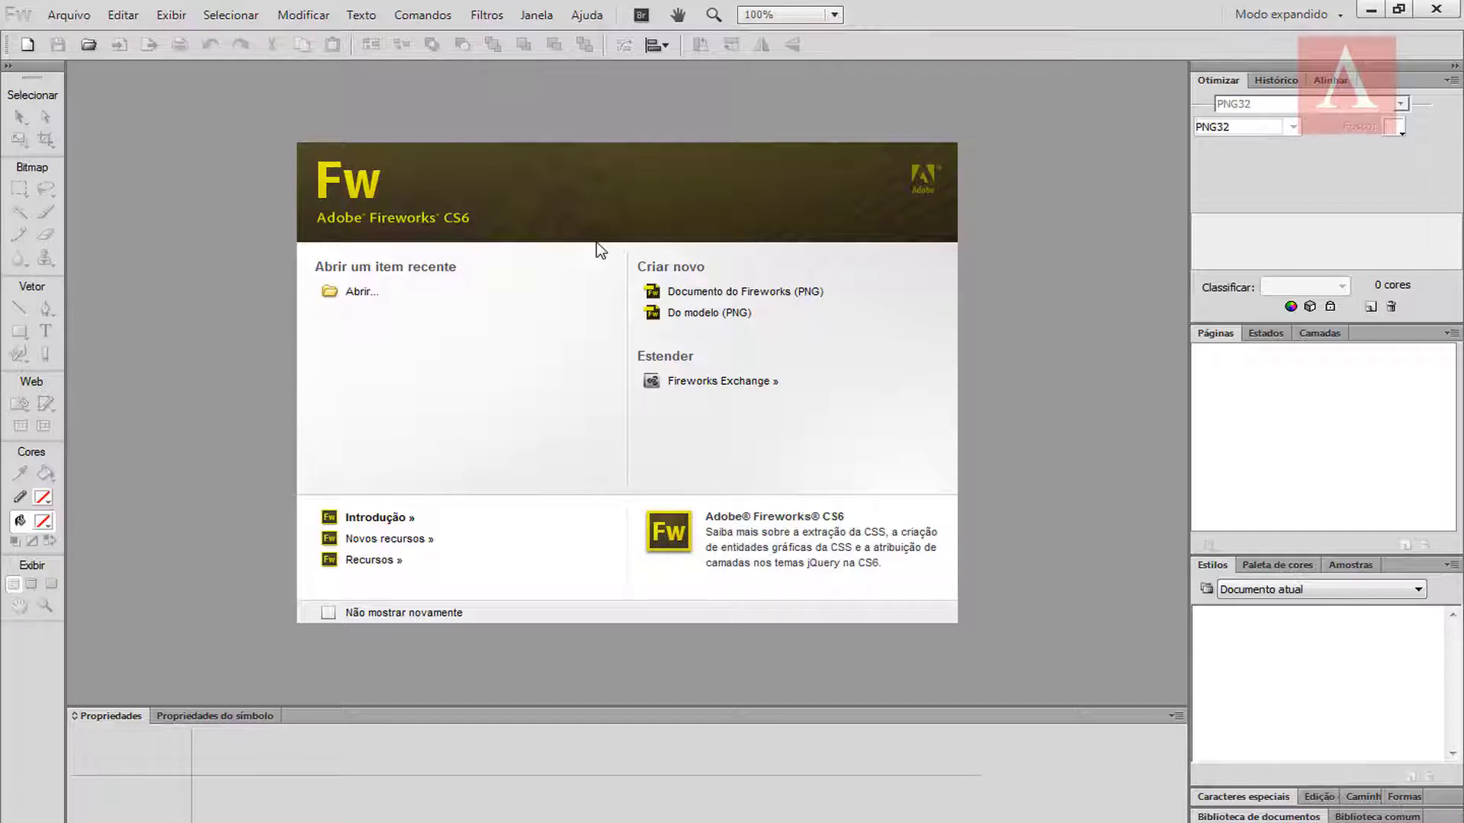
Step: Create a new Fireworks PNG document 1366 pixels wide and 3500 pixels high at 72 pixels per inch with a white canvas
{"action": "left_click", "coordinate": [679, 291]}
{"action": "left_click_drag", "start_coordinate": [679, 280], "coordinate": [529, 236]}
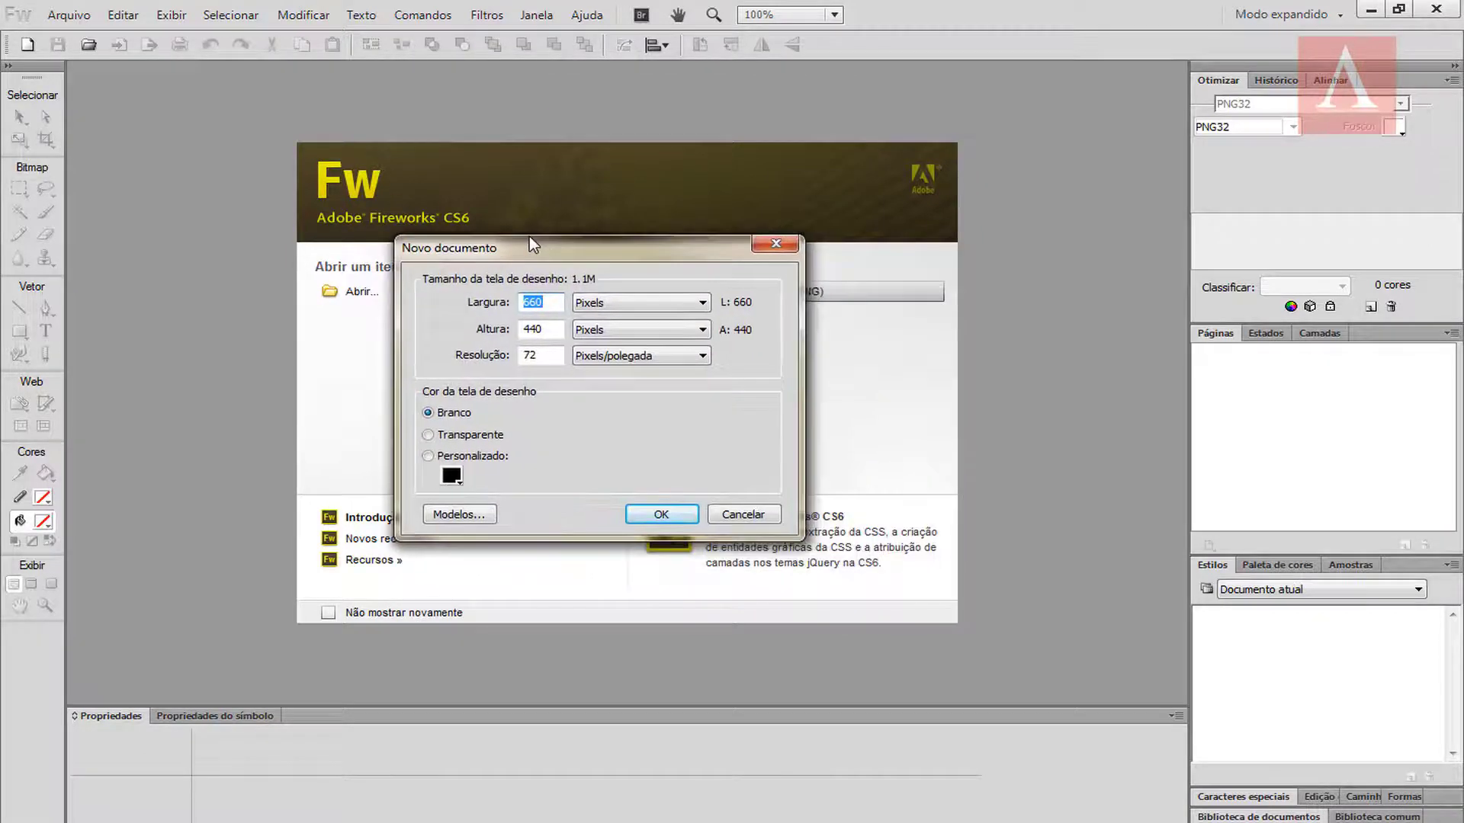
{"action": "type", "text": "1366"}
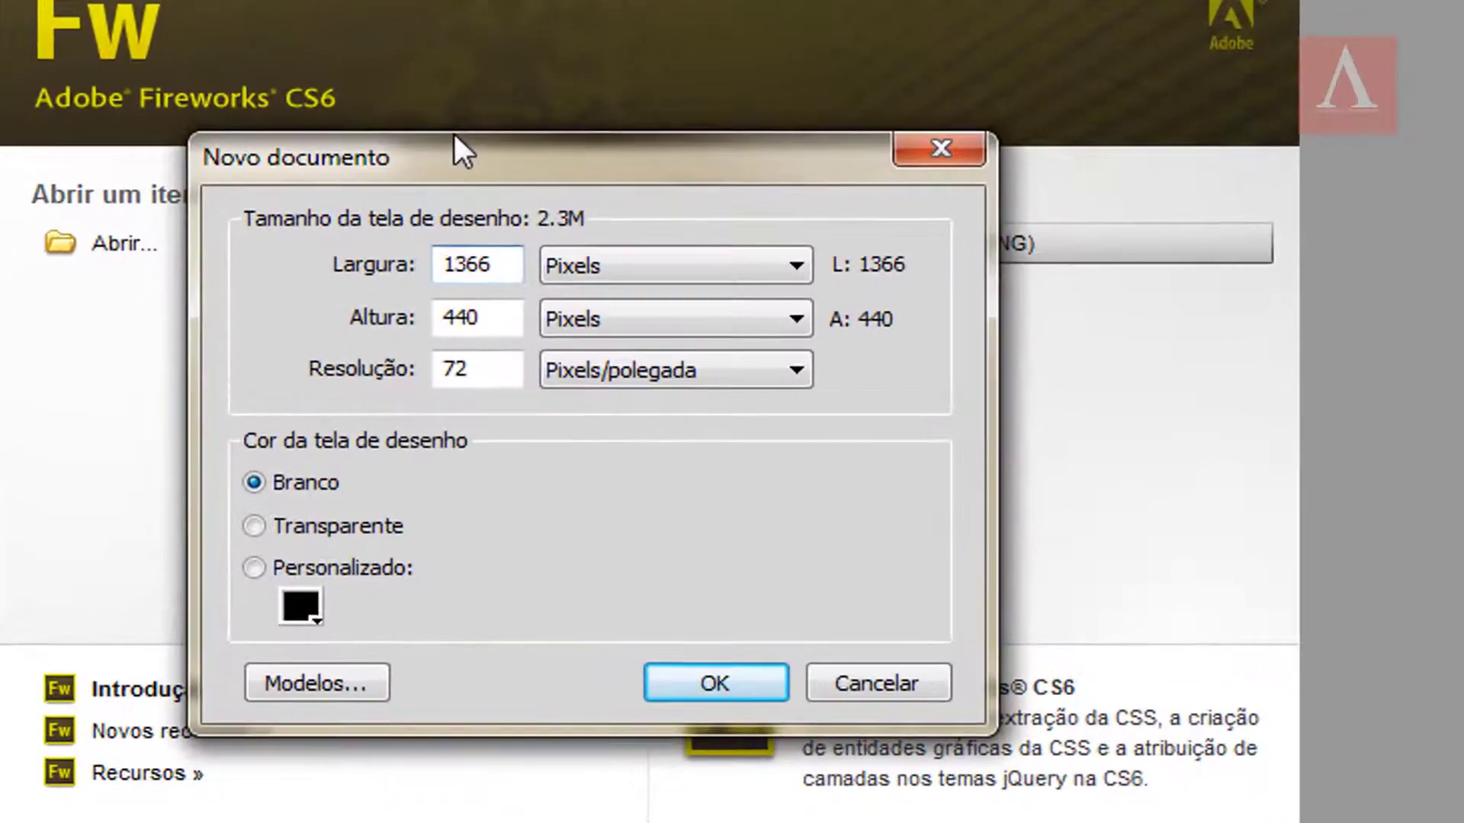
{"action": "key", "text": "Tab"}
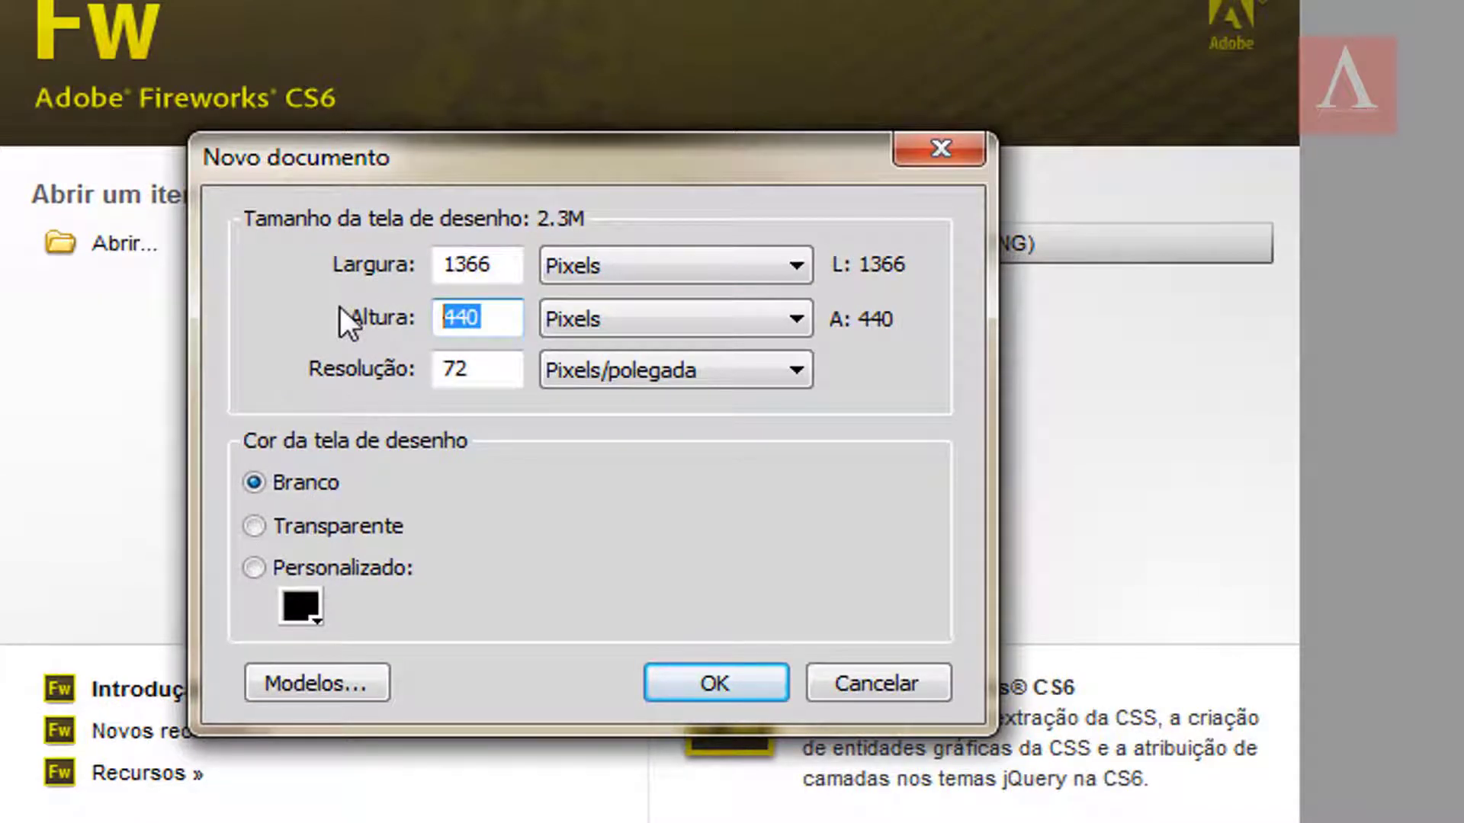
{"action": "type", "text": "3500"}
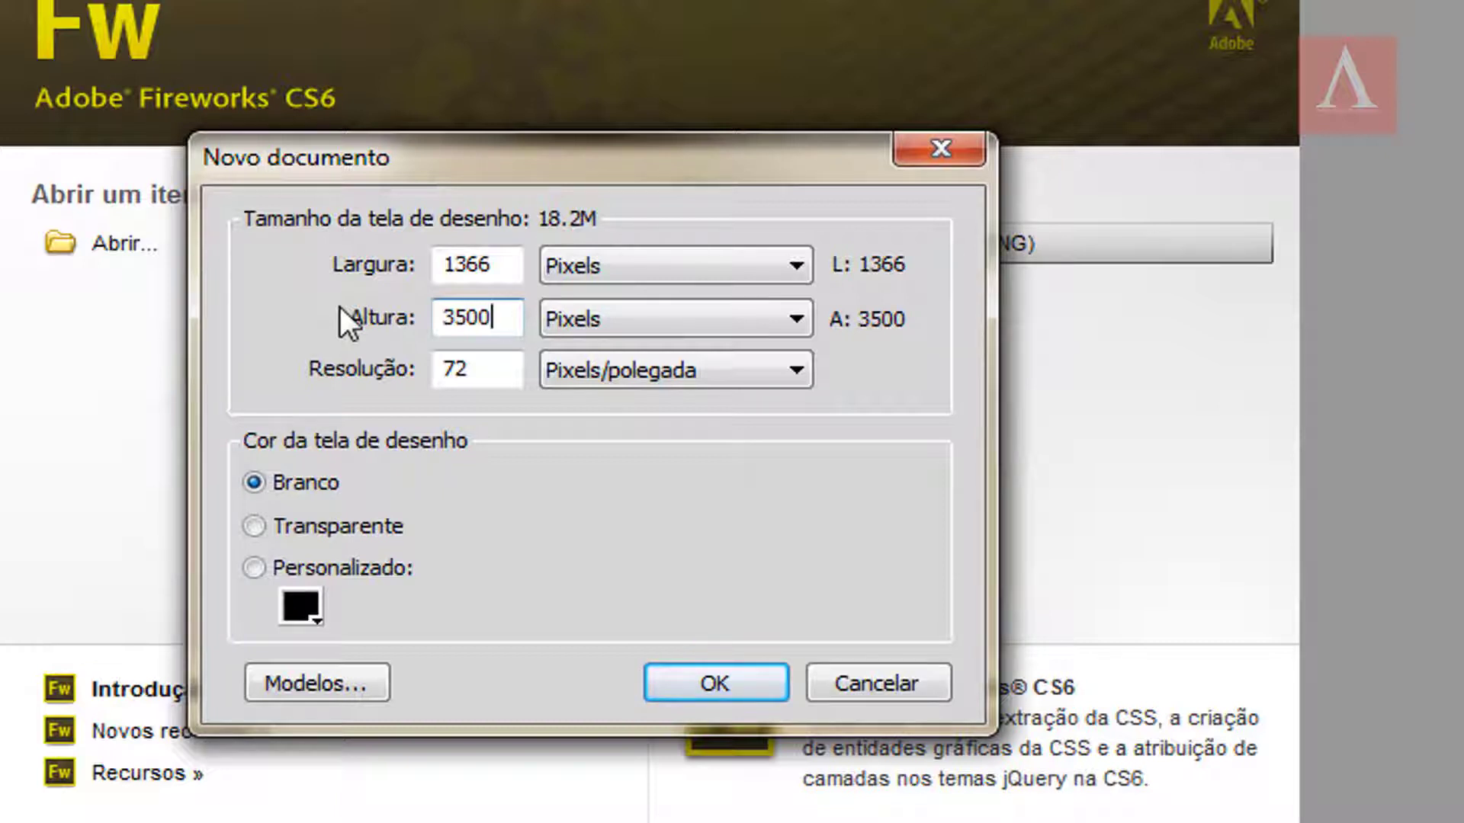
{"action": "left_click_drag", "start_coordinate": [519, 265], "coordinate": [379, 267]}
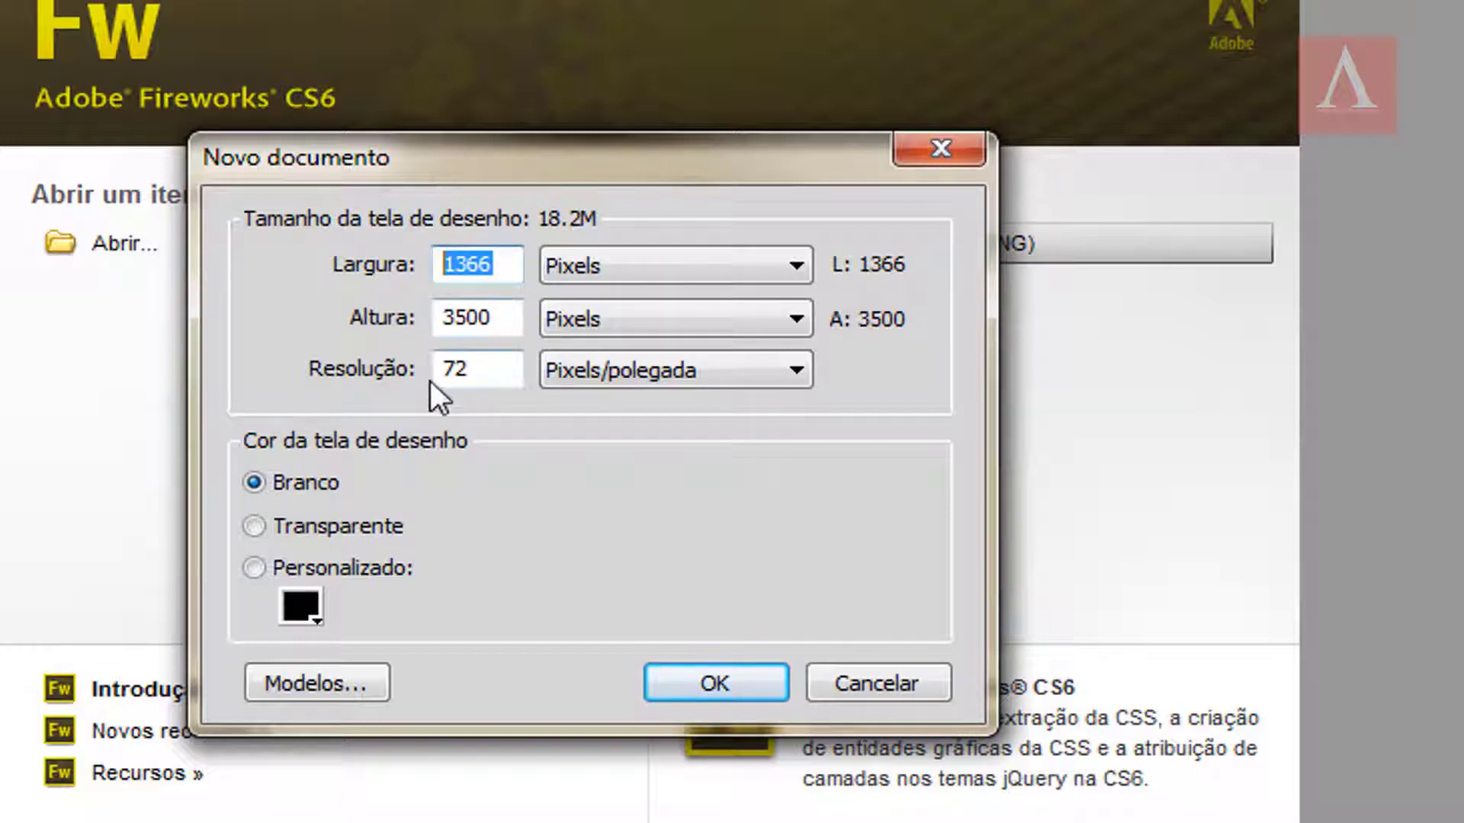
{"action": "double_click", "coordinate": [481, 373]}
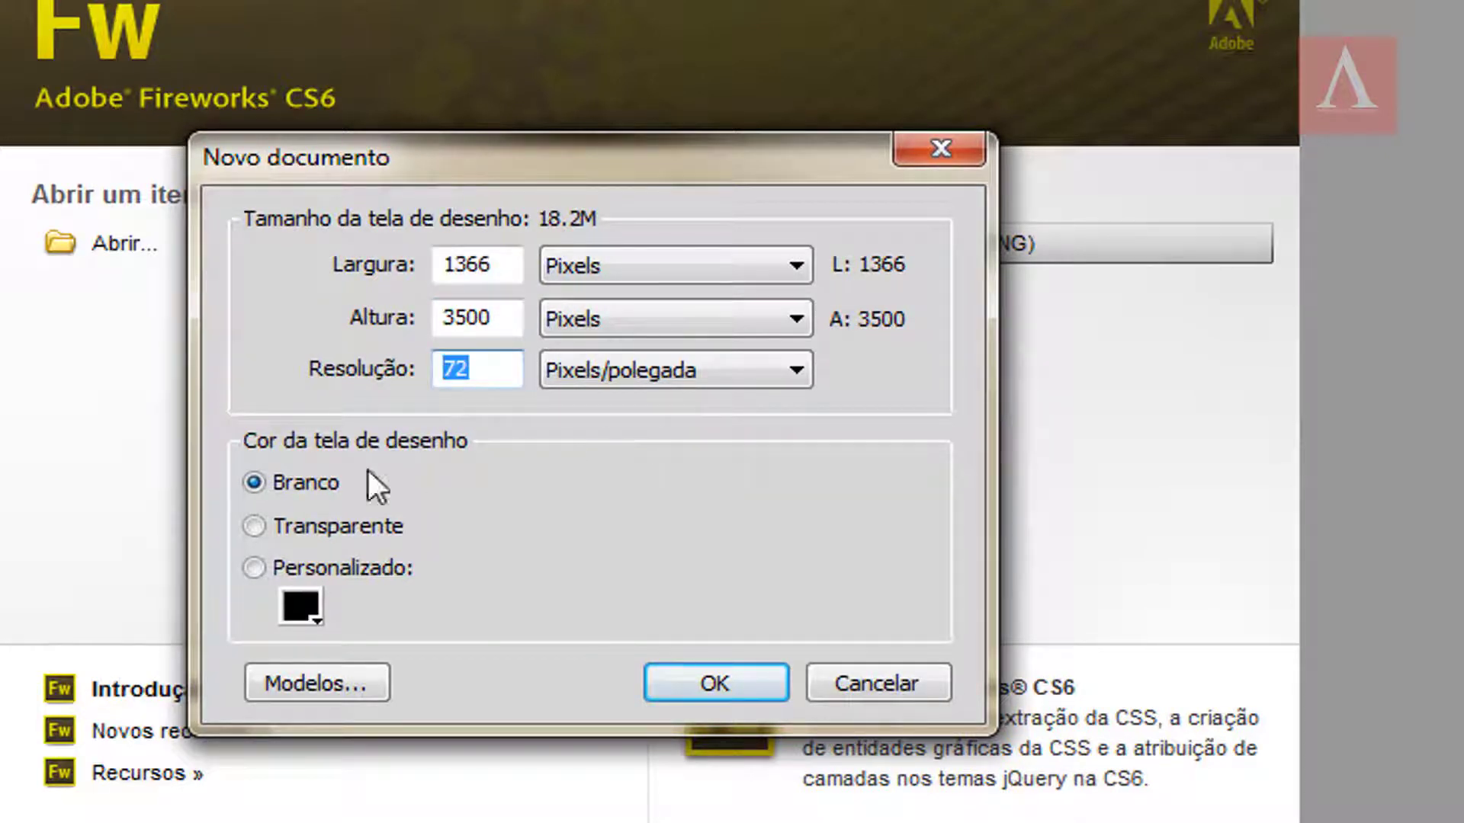
{"action": "left_click", "coordinate": [683, 680]}
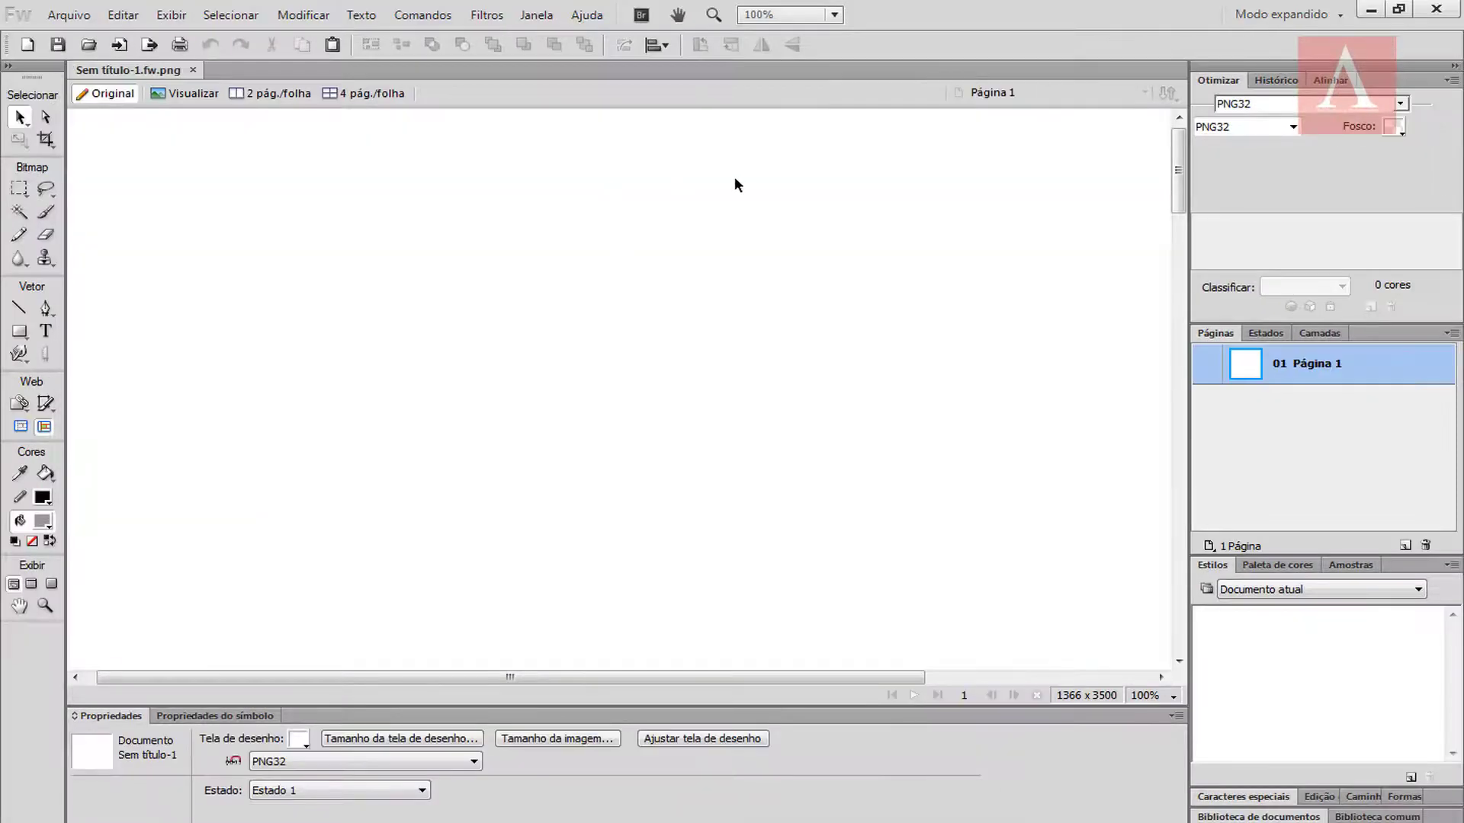
Step: Draw a dark grey (#333333) rectangle about 1361 by 85 pixels across the top of the page
{"action": "key", "text": "ctrl+minus"}
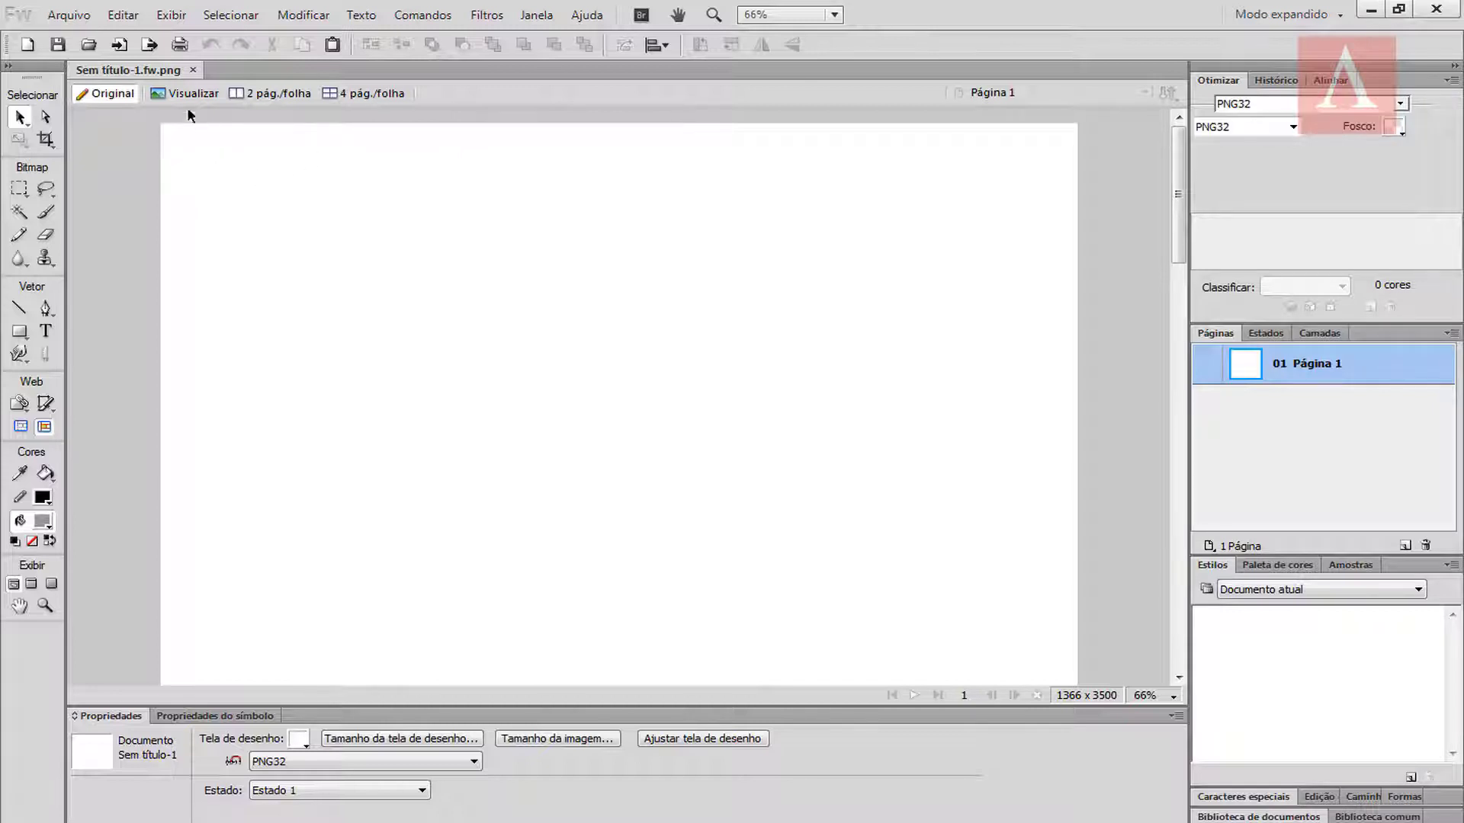
{"action": "left_click", "coordinate": [16, 335]}
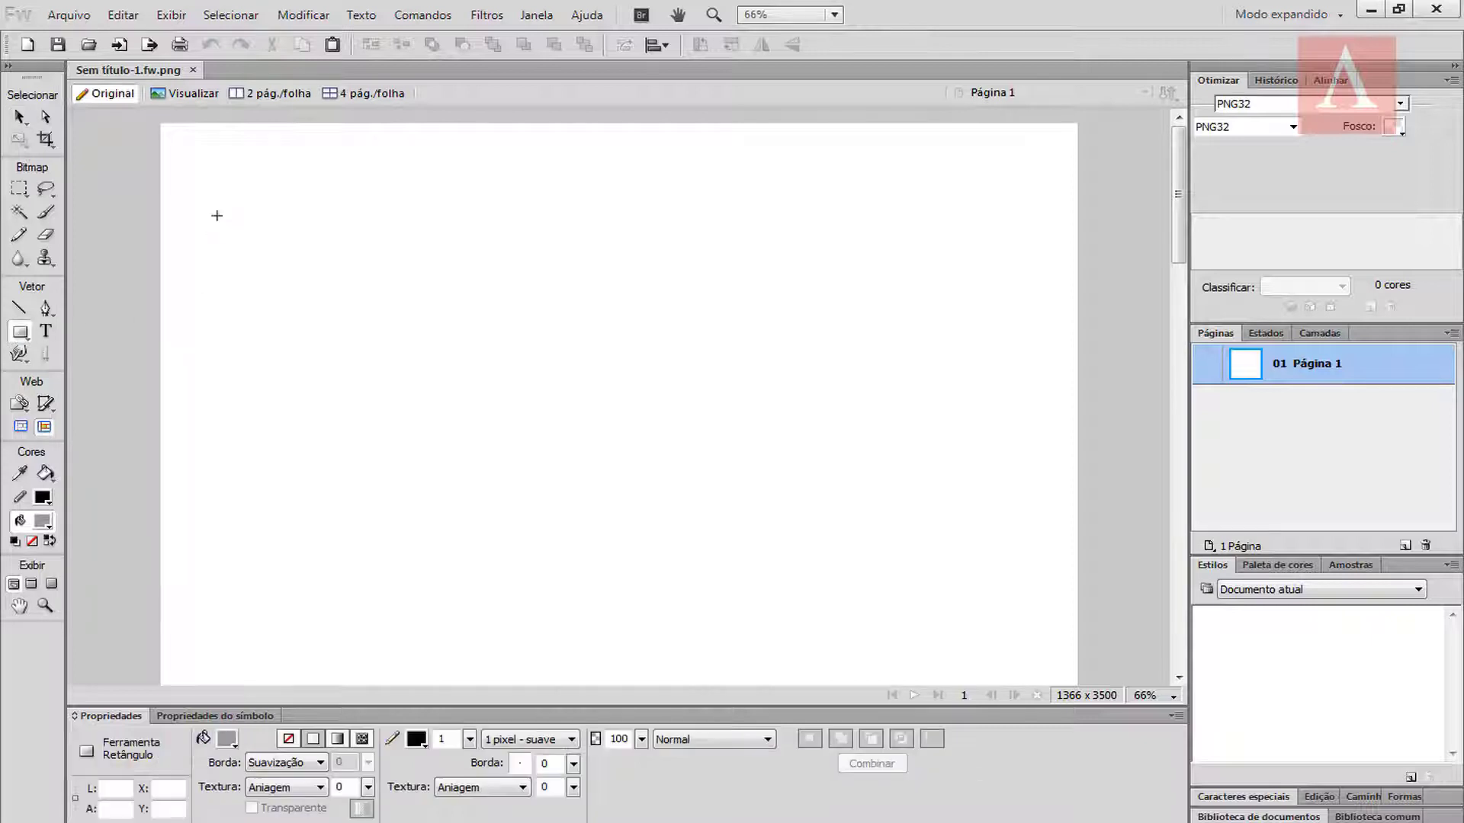
{"action": "left_click", "coordinate": [44, 521]}
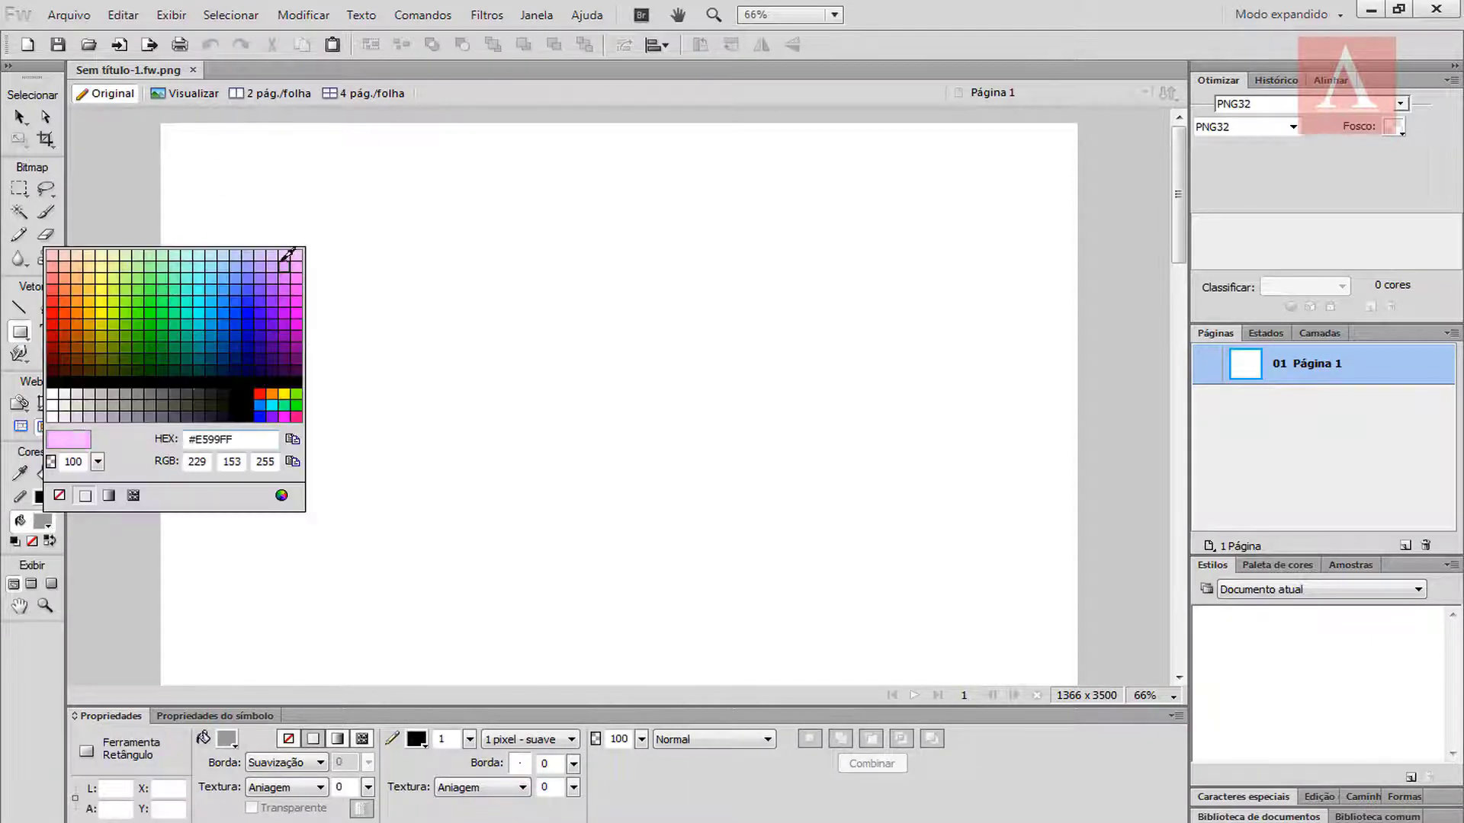
{"action": "left_click", "coordinate": [200, 406]}
{"action": "left_click_drag", "start_coordinate": [159, 122], "coordinate": [1072, 175]}
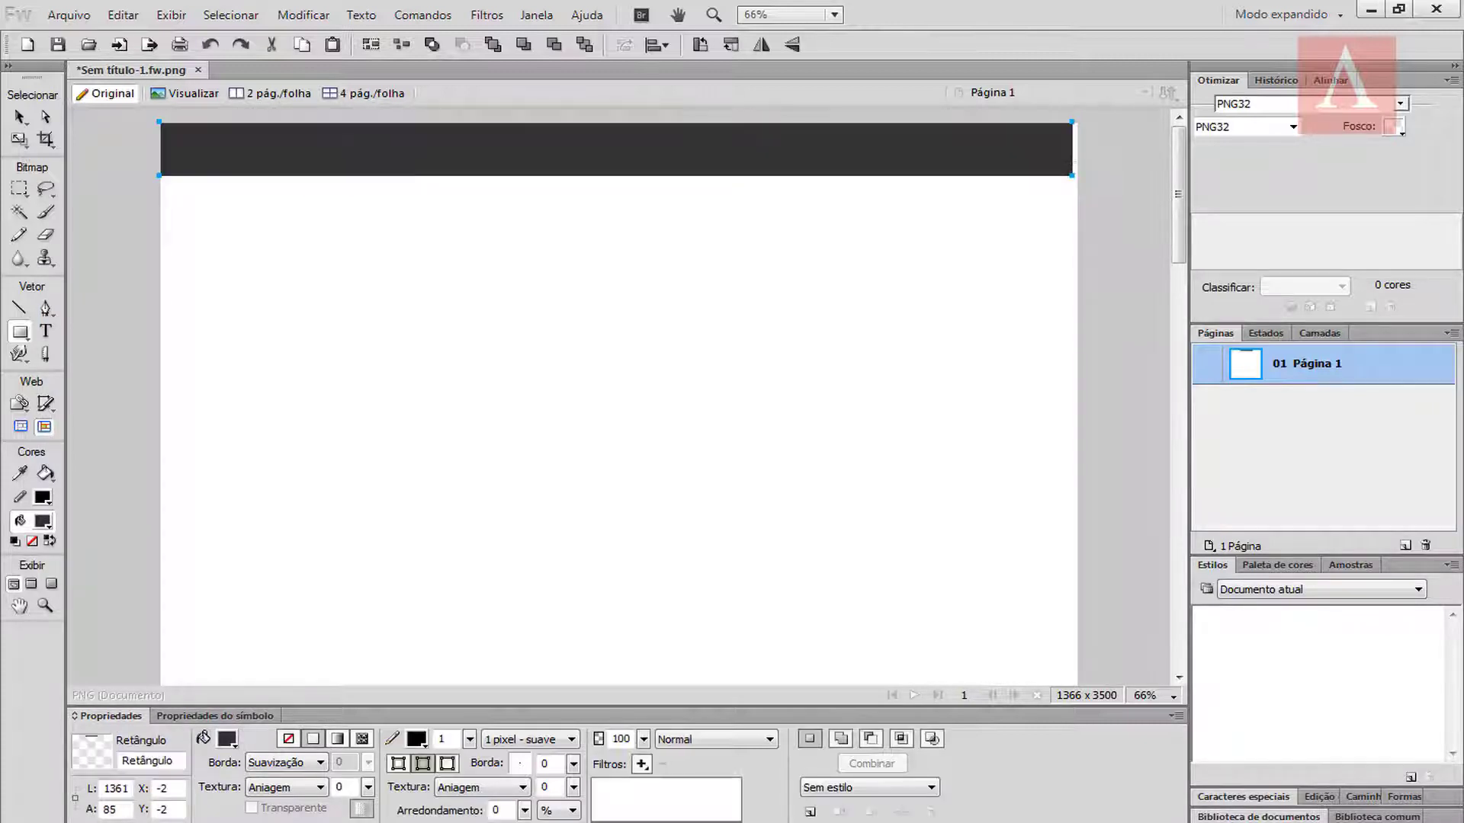
Step: Set the header rectangle's height to 90 pixels and its width to 1366 pixels
{"action": "double_click", "coordinate": [107, 811]}
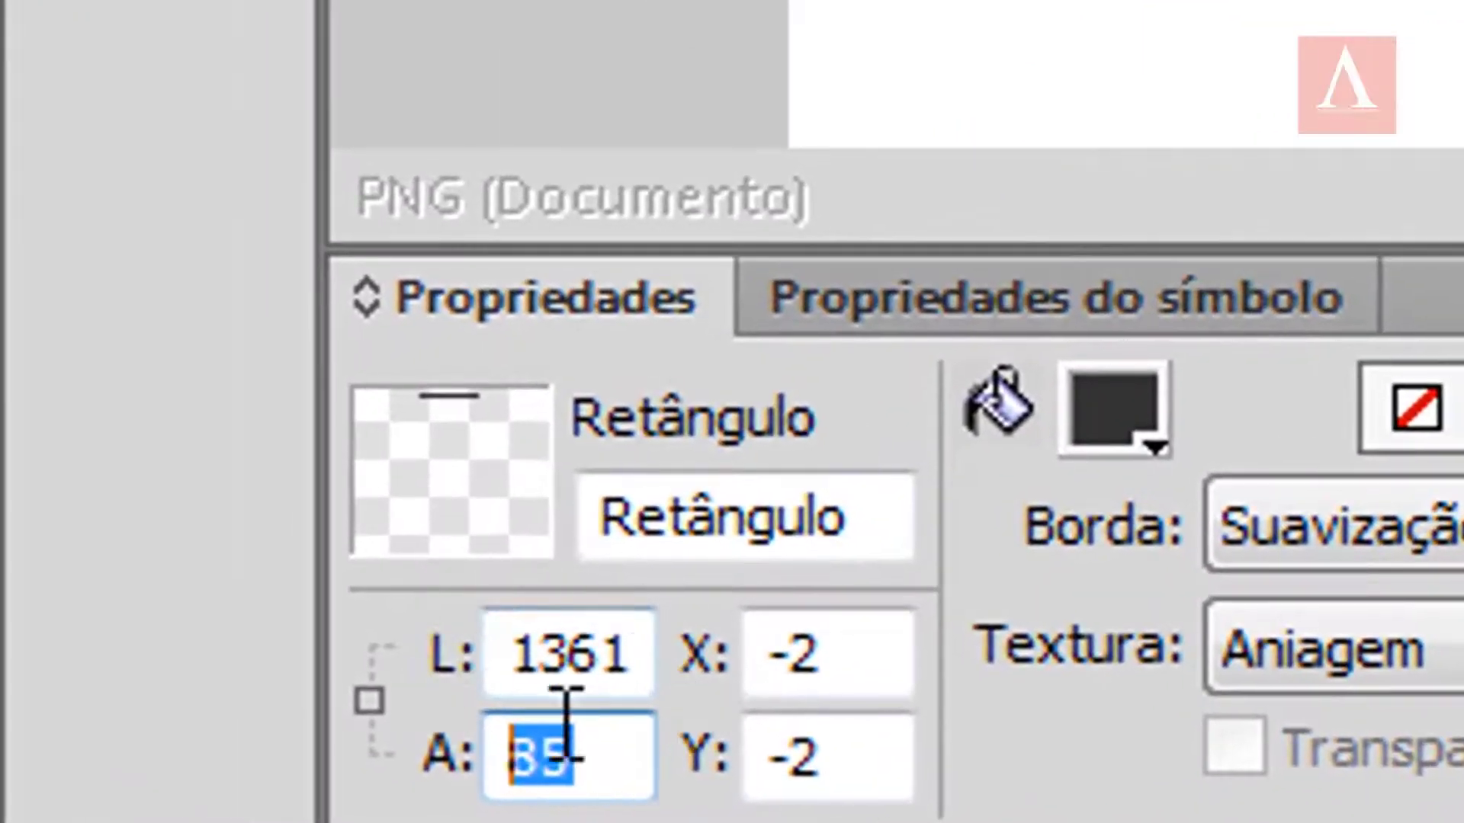
{"action": "type", "text": "90"}
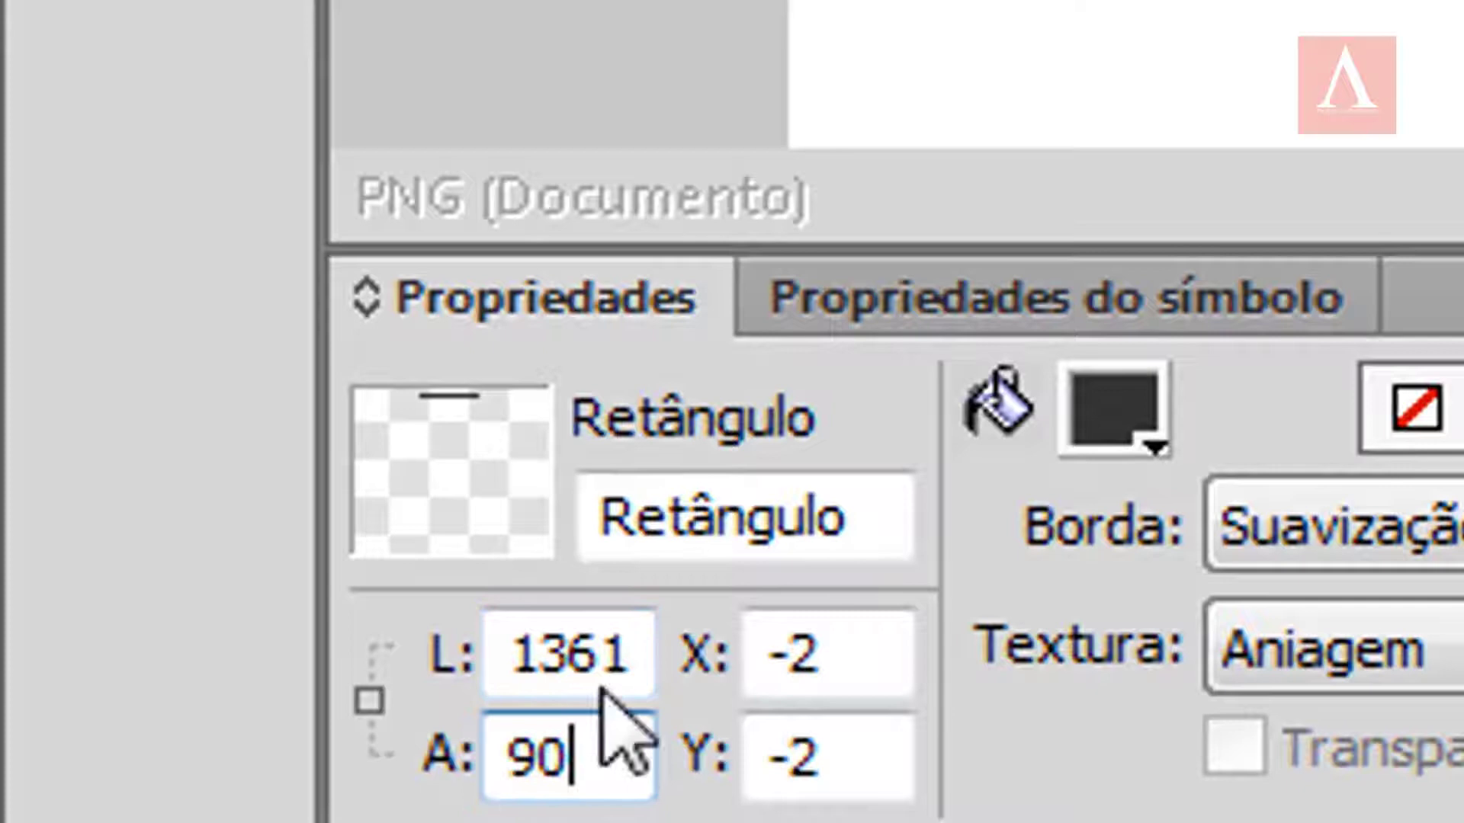
{"action": "double_click", "coordinate": [621, 653]}
{"action": "type", "text": "1366"}
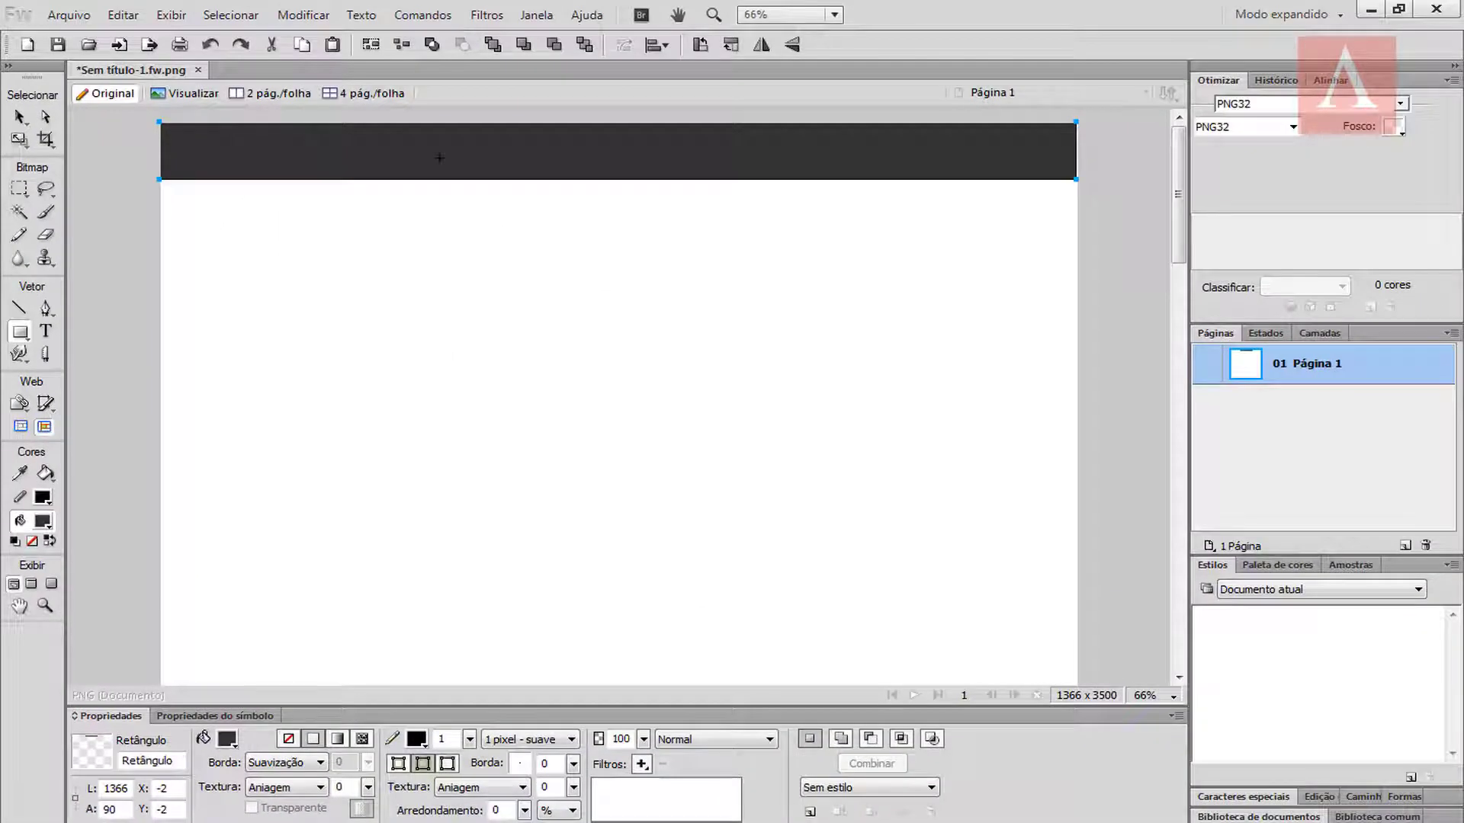
Step: Move the header rectangle flush with the page's top-left corner and remove its stroke colour
{"action": "left_click", "coordinate": [19, 118]}
{"action": "left_click_drag", "start_coordinate": [282, 167], "coordinate": [299, 170]}
{"action": "key", "text": "Up"}
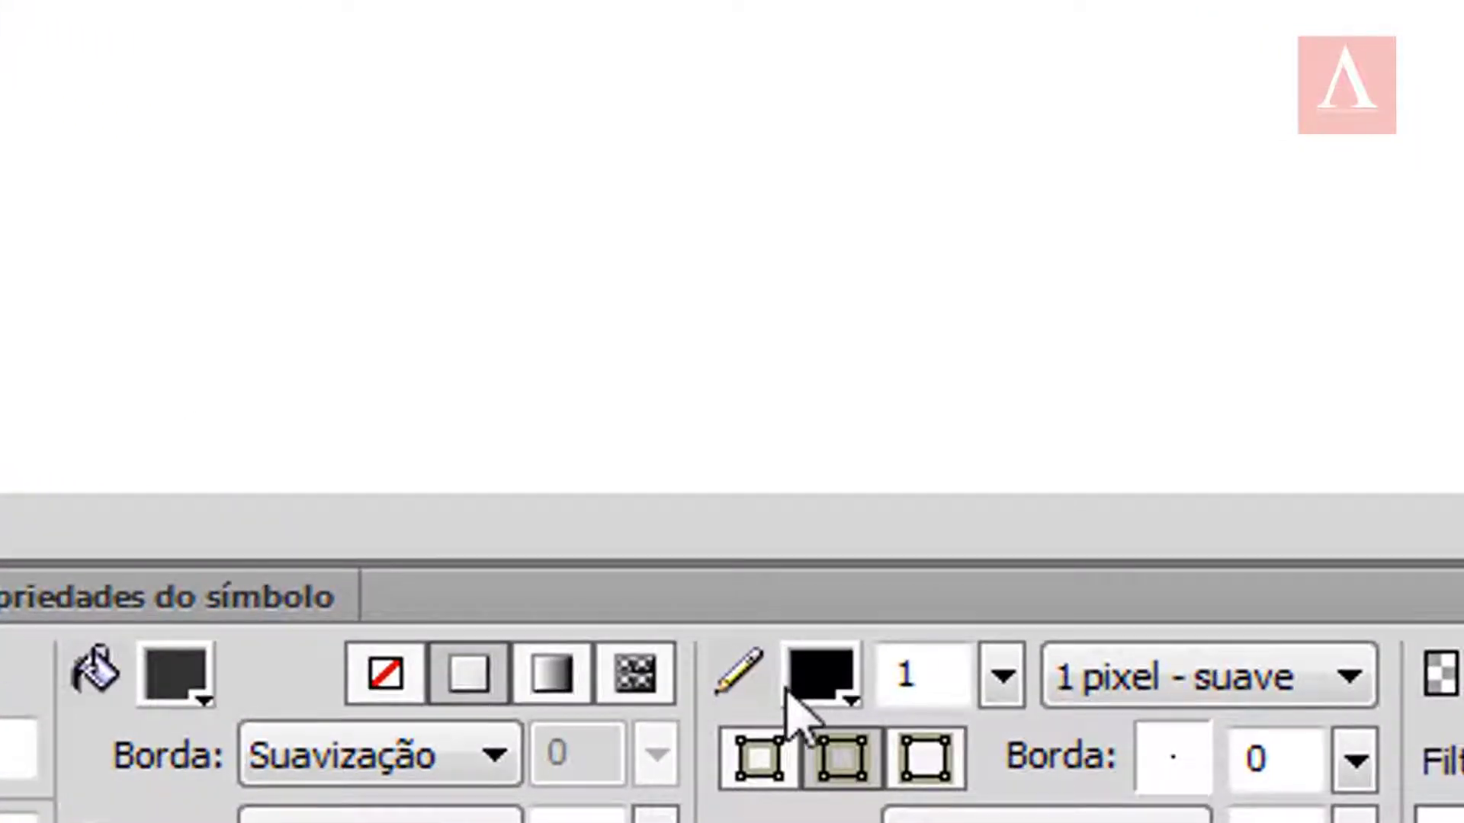
{"action": "left_click", "coordinate": [835, 686]}
{"action": "left_click", "coordinate": [877, 583]}
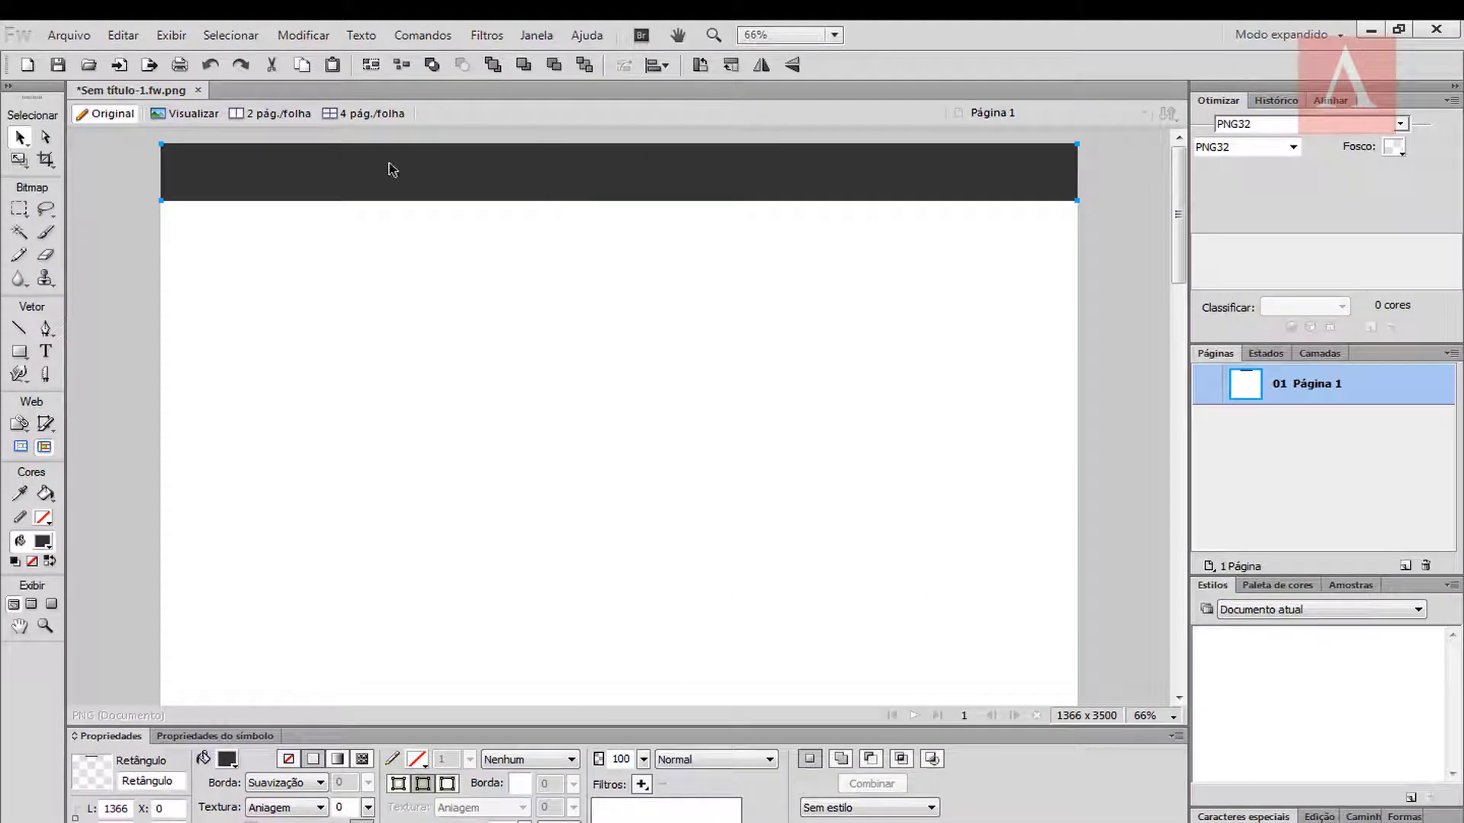
Step: Start saving the document and create and open a folder named Web Design Starter on the desktop (Área de Trabalho)
{"action": "key", "text": "ctrl+s"}
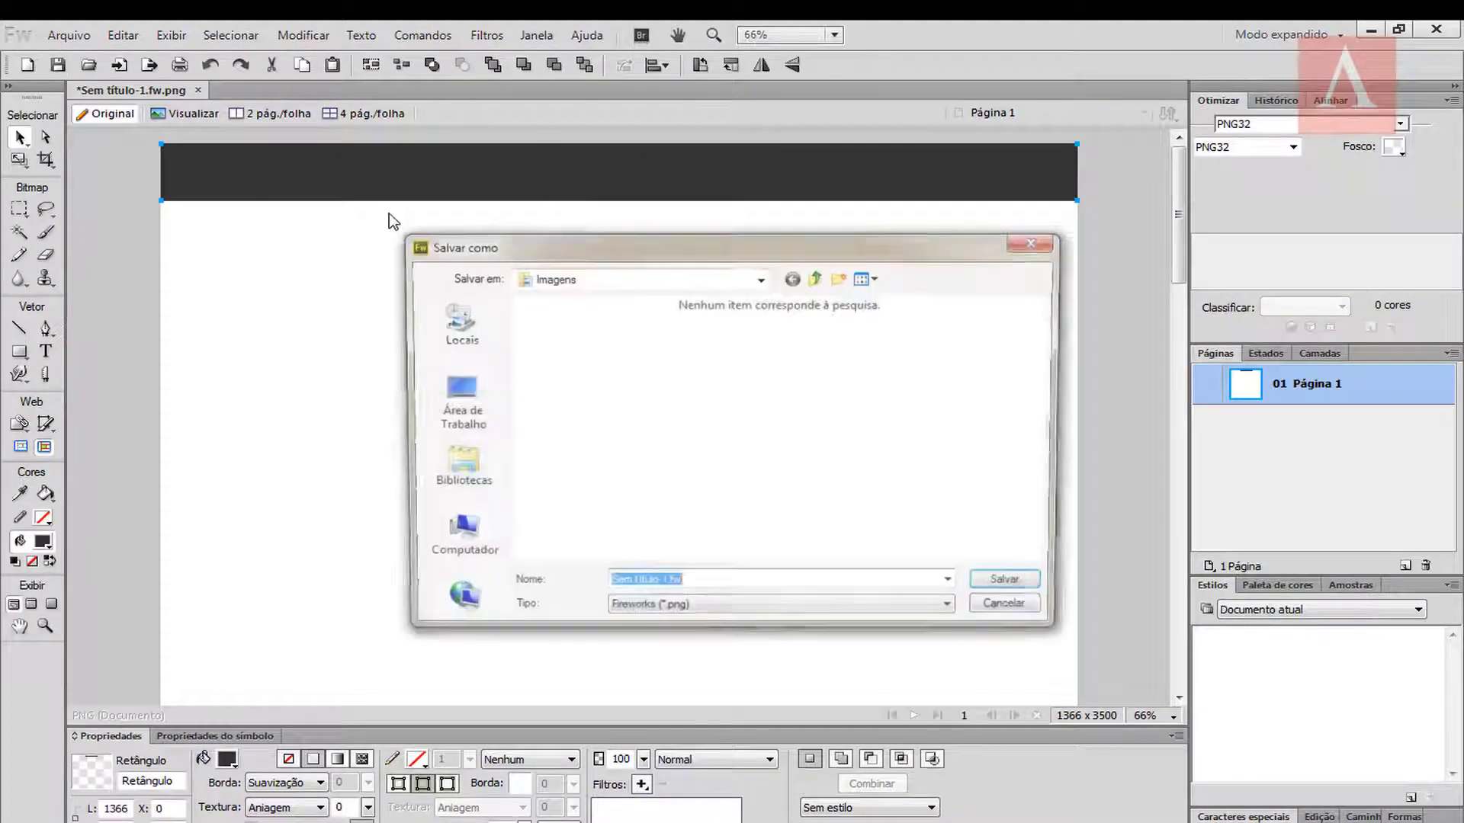
{"action": "left_click", "coordinate": [455, 398]}
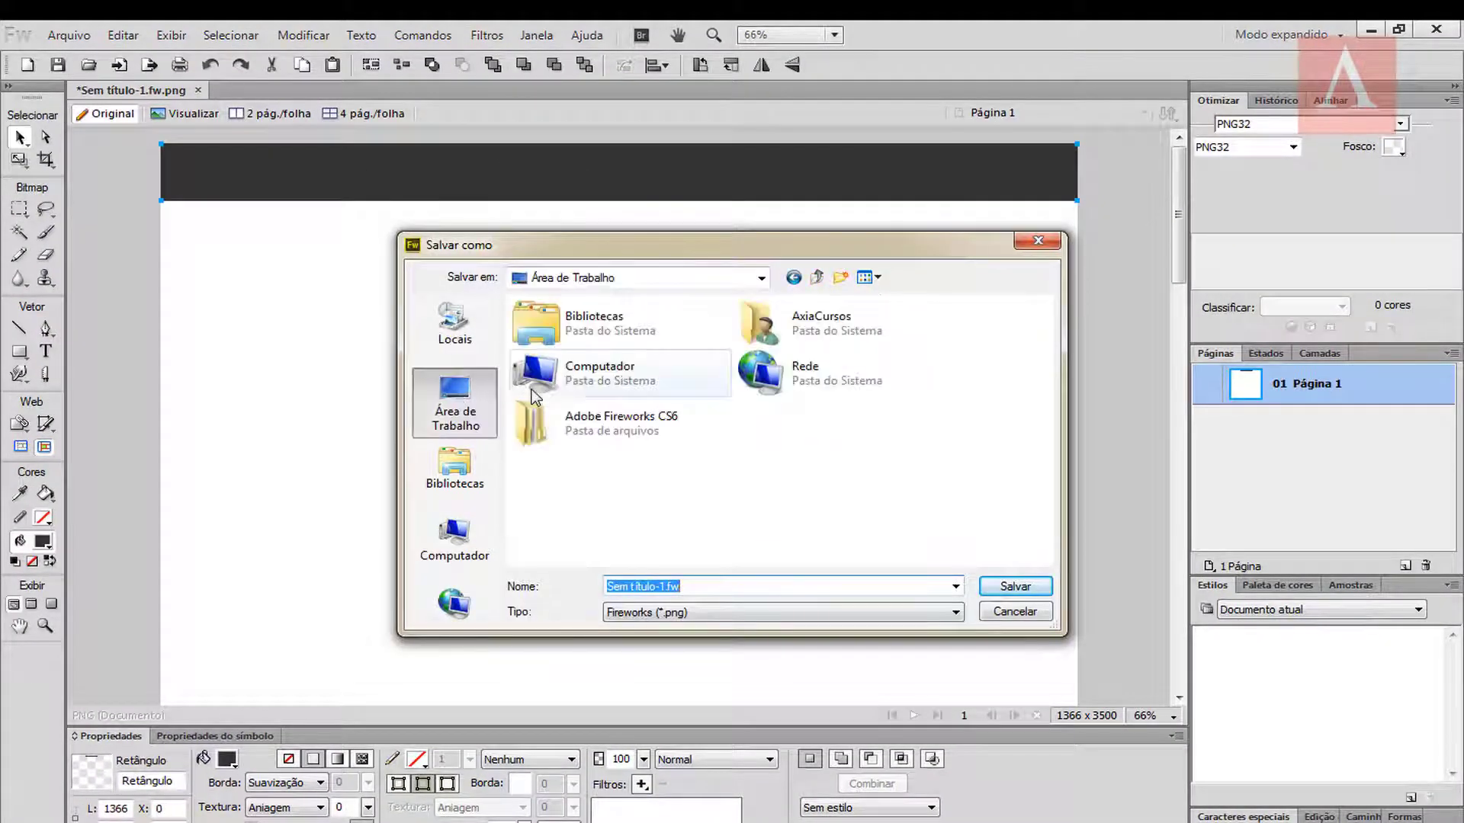
{"action": "left_click", "coordinate": [841, 278]}
{"action": "type", "text": "Web Design"}
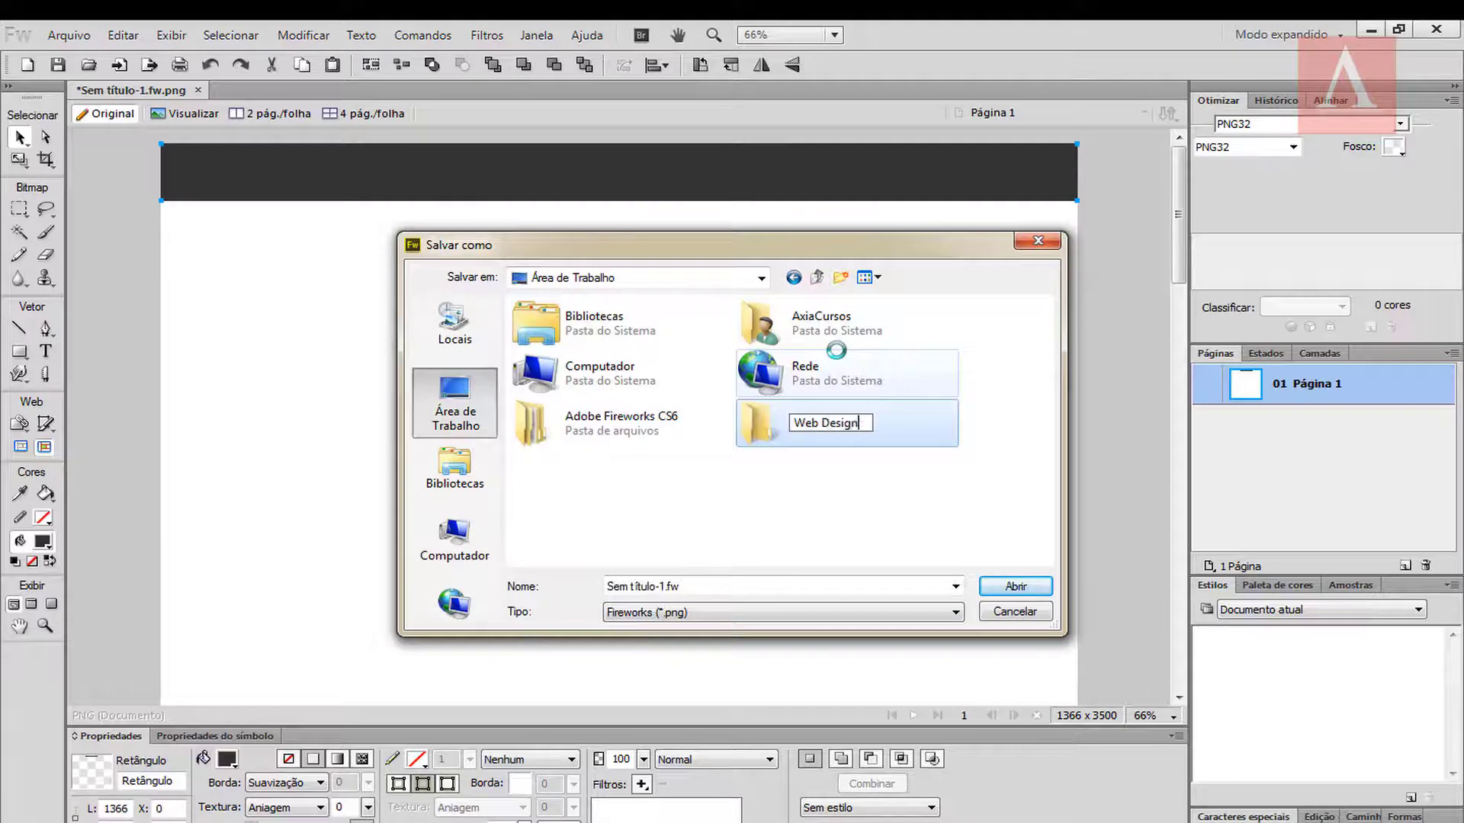
{"action": "type", "text": " Starter"}
{"action": "key", "text": "Return"}
{"action": "double_click", "coordinate": [758, 423]}
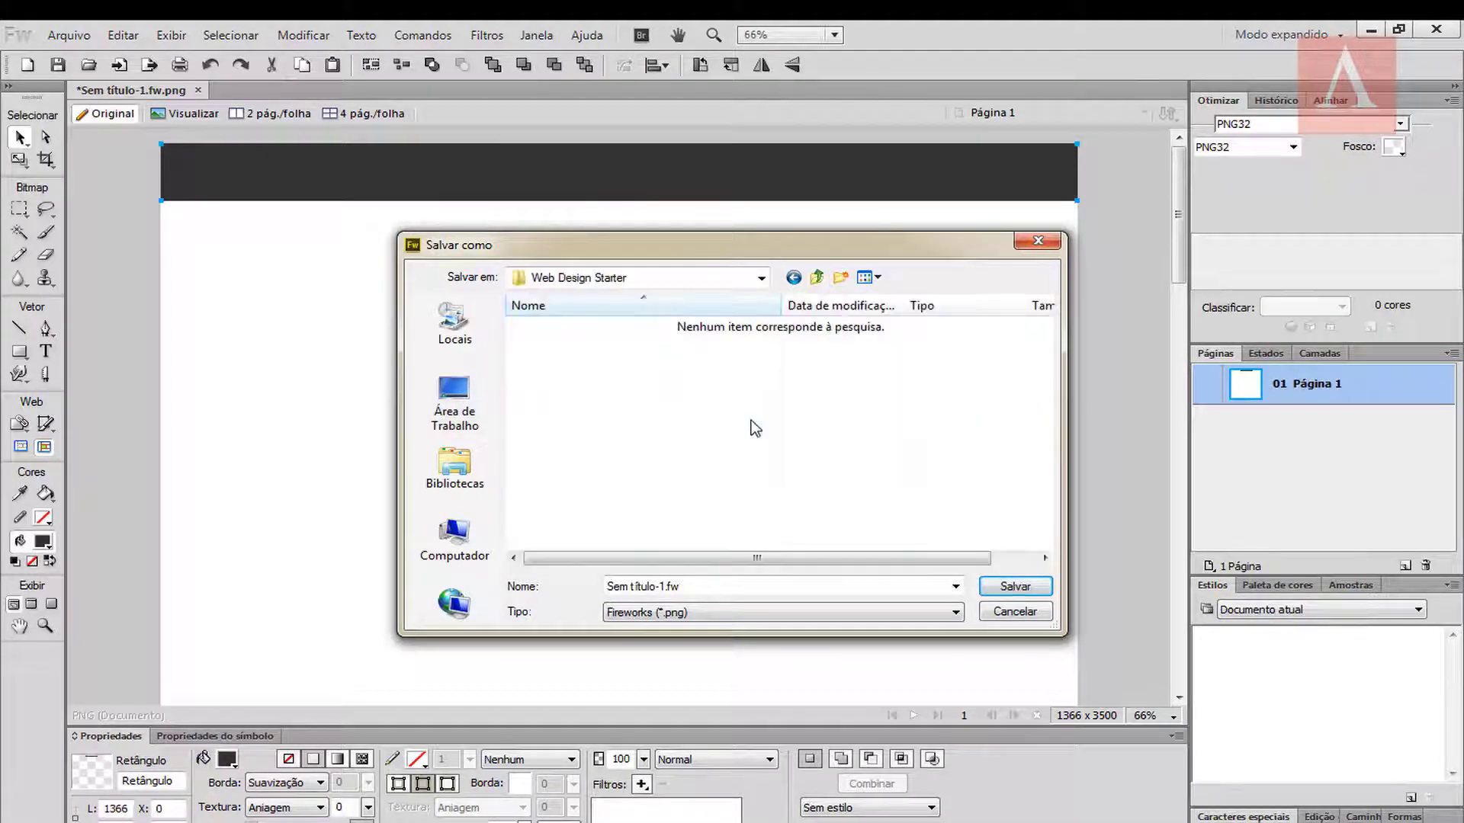
Step: Replace the proposed file name with 01.wireframe-home and save the document in the Web Design Starter folder
{"action": "left_click", "coordinate": [738, 587]}
{"action": "key", "text": "Home"}
{"action": "key", "text": "Delete"}
{"action": "key", "text": "Delete"}
{"action": "key", "text": "Delete"}
{"action": "key", "text": "Delete"}
{"action": "key", "text": "Delete"}
{"action": "key", "text": "Delete"}
{"action": "key", "text": "Delete"}
{"action": "key", "text": "Delete"}
{"action": "key", "text": "Delete"}
{"action": "key", "text": "Delete"}
{"action": "key", "text": "Delete"}
{"action": "key", "text": "Delete"}
{"action": "key", "text": "Delete"}
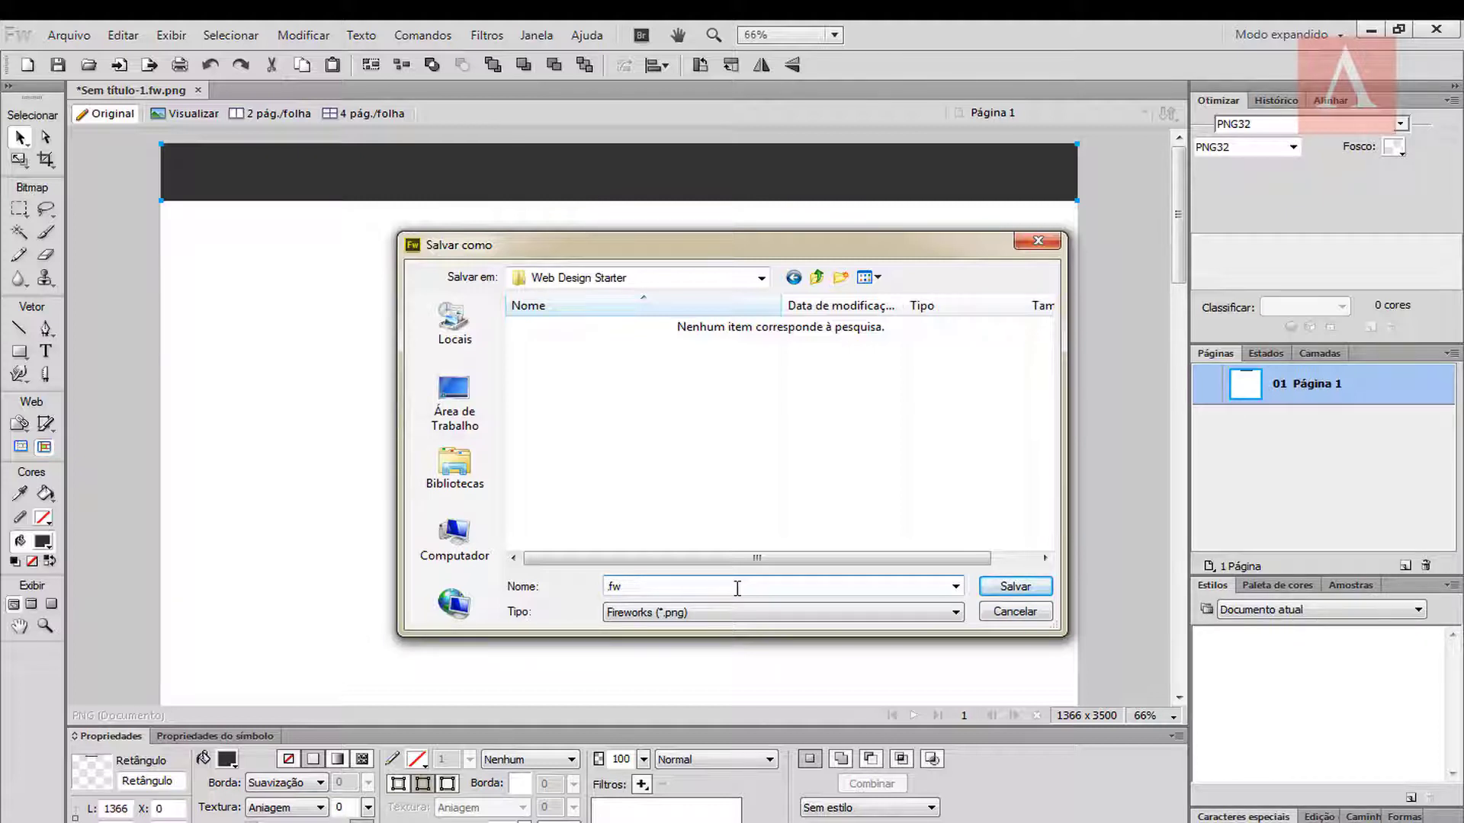
{"action": "key", "text": "Delete"}
{"action": "key", "text": "Delete"}
{"action": "key", "text": "Delete"}
{"action": "type", "text": "01.wireframe-home"}
{"action": "left_click", "coordinate": [1025, 589]}
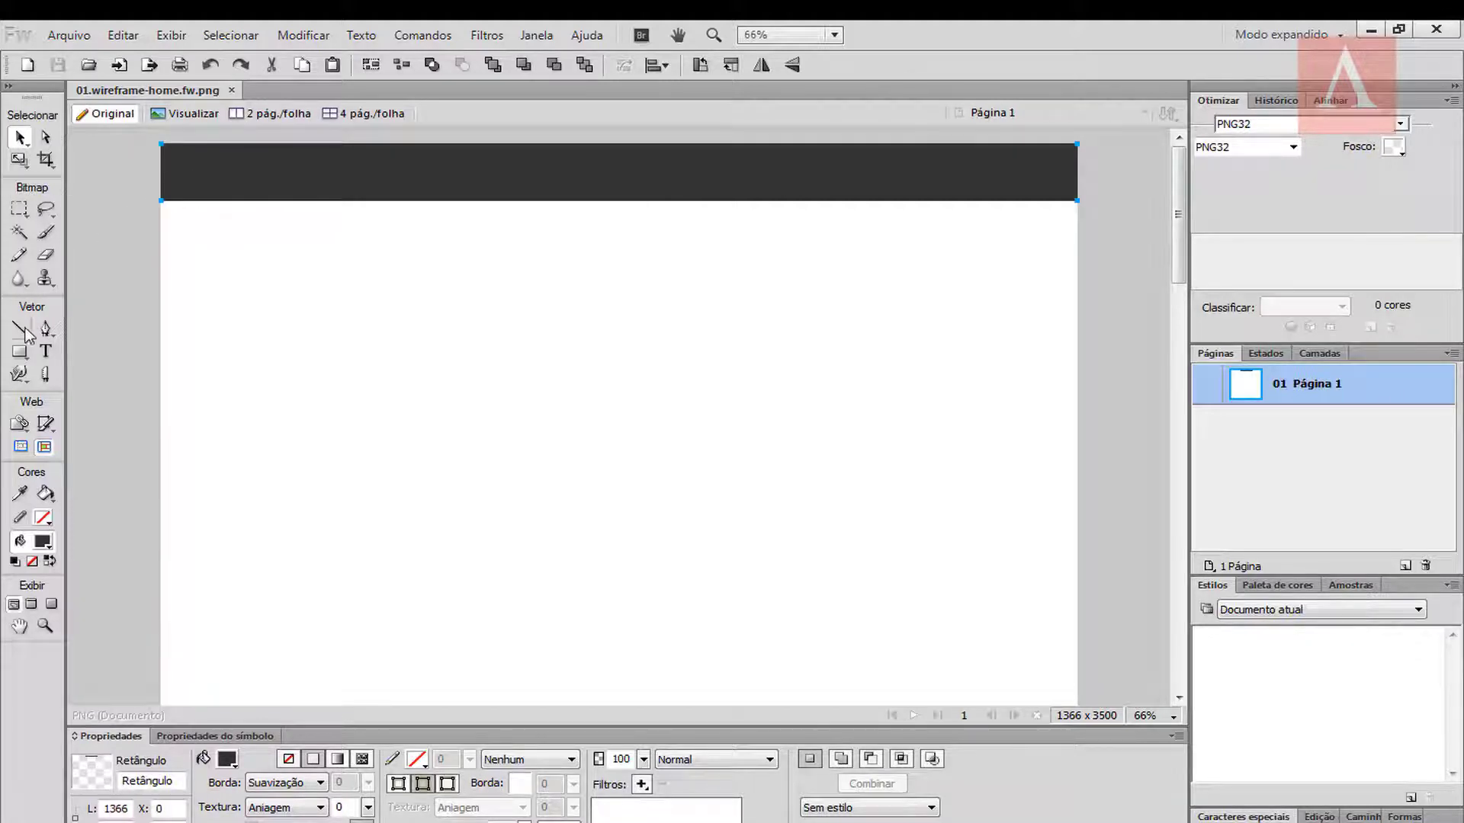
Step: Duplicate the header bar below the original and scale the copy down to about 192 by 63 pixels
{"action": "left_click", "coordinate": [288, 178]}
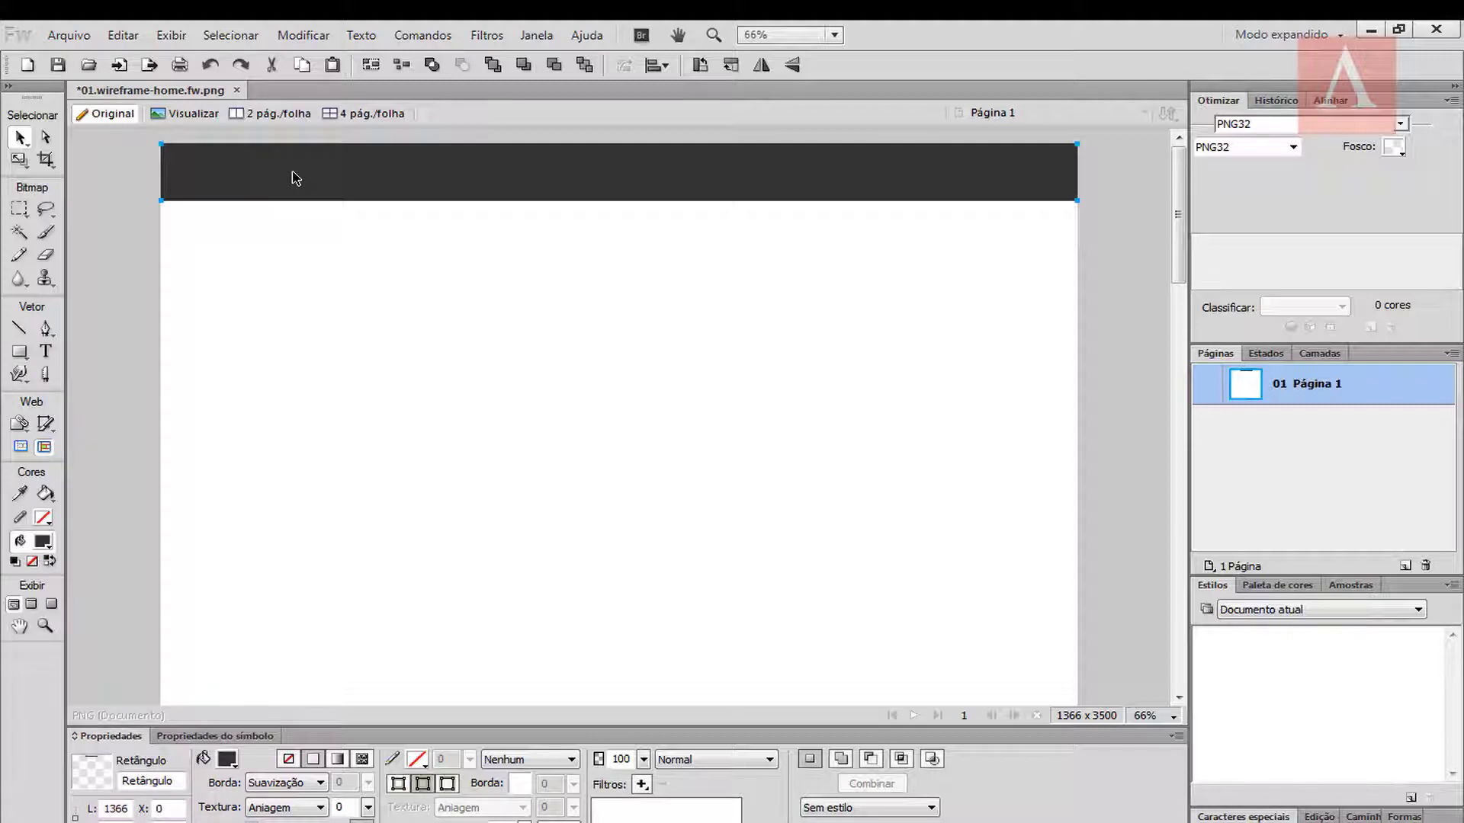
{"action": "left_click_drag", "start_coordinate": [290, 177], "coordinate": [308, 271]}
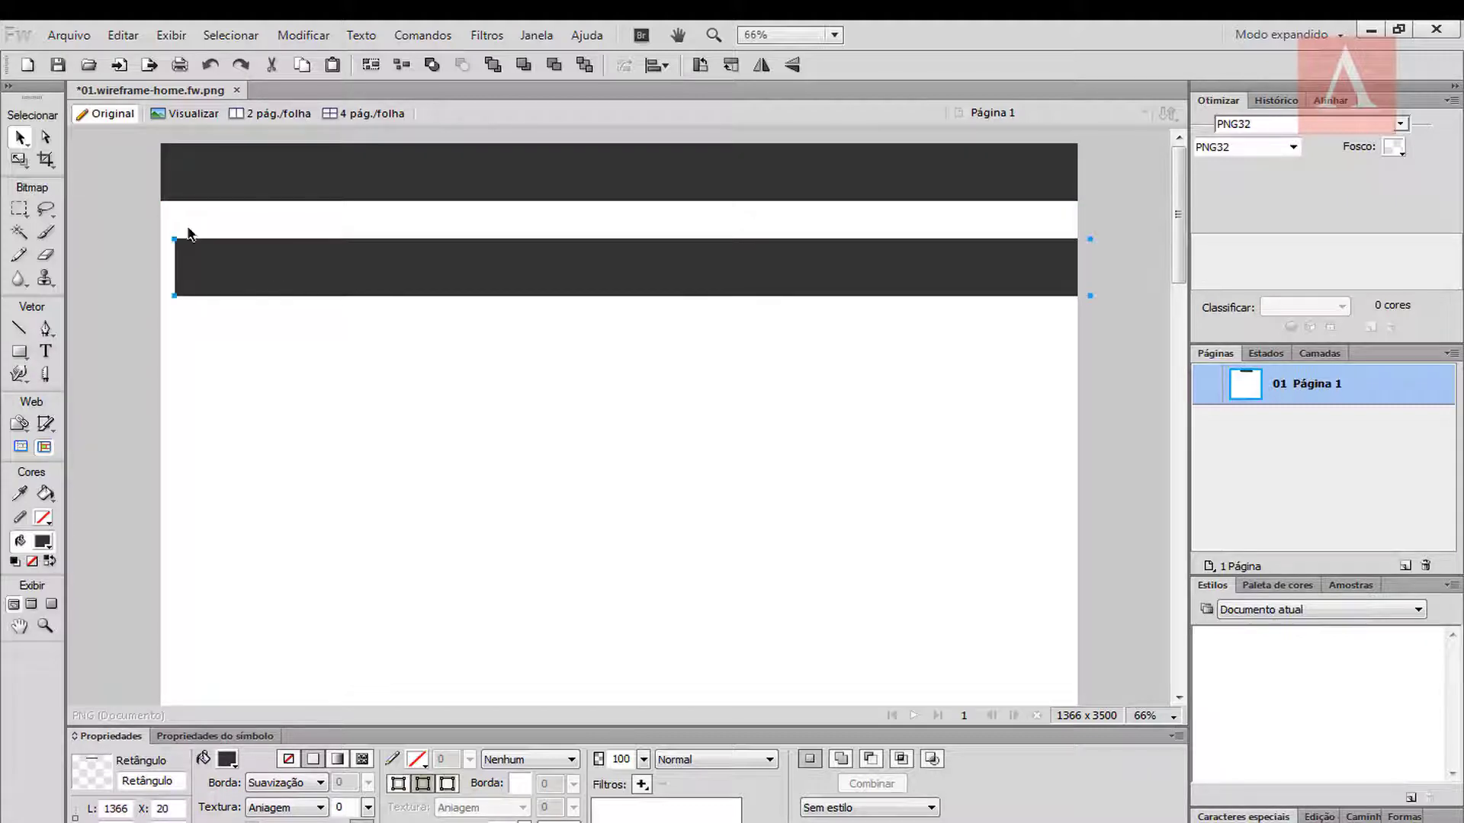
{"action": "left_click", "coordinate": [19, 159]}
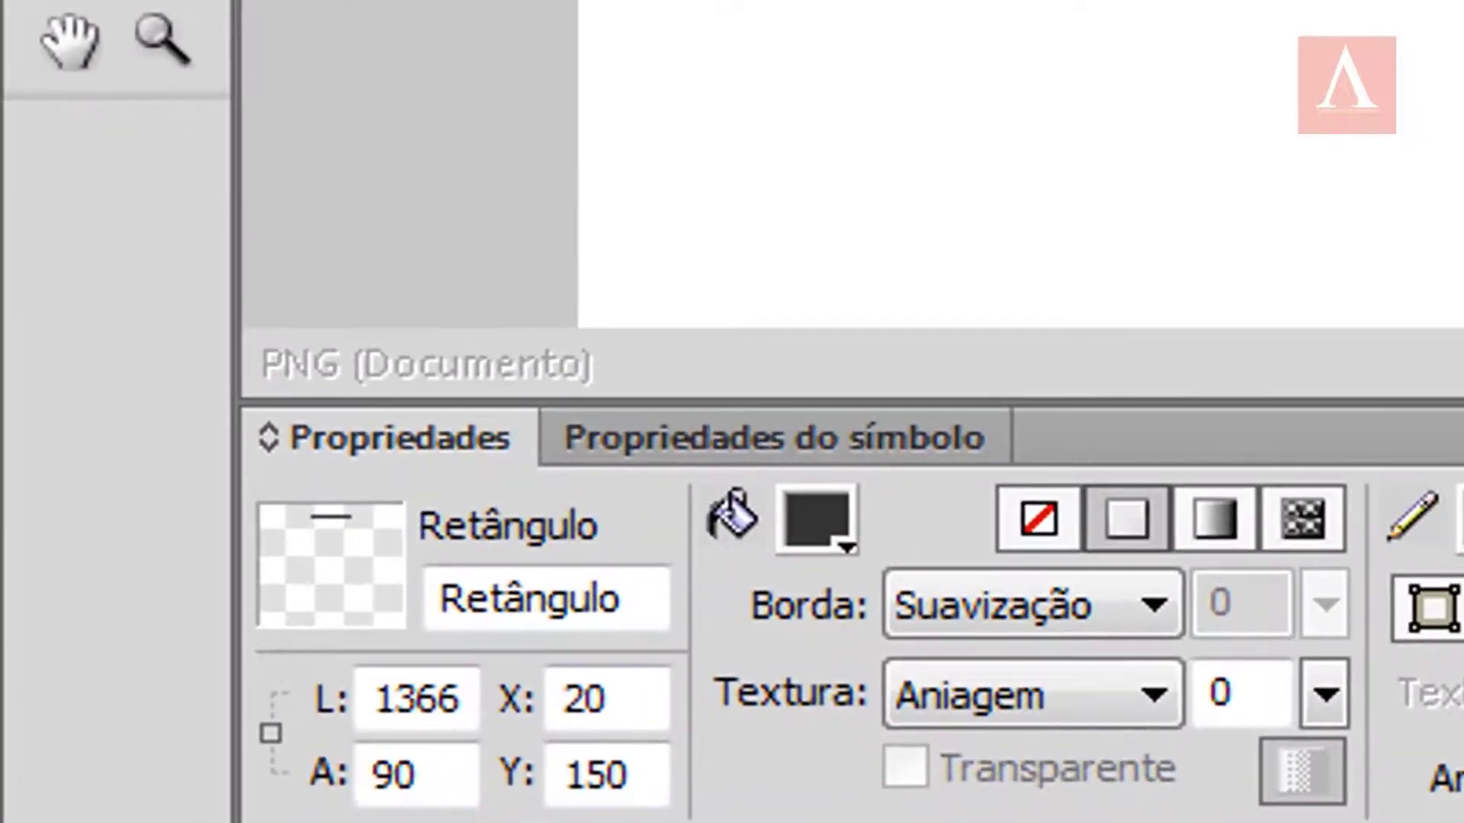
{"action": "left_click_drag", "start_coordinate": [591, 357], "coordinate": [592, 356]}
Step: Set the small rectangle's width to 190 pixels and its height to 65 pixels
{"action": "double_click", "coordinate": [454, 697]}
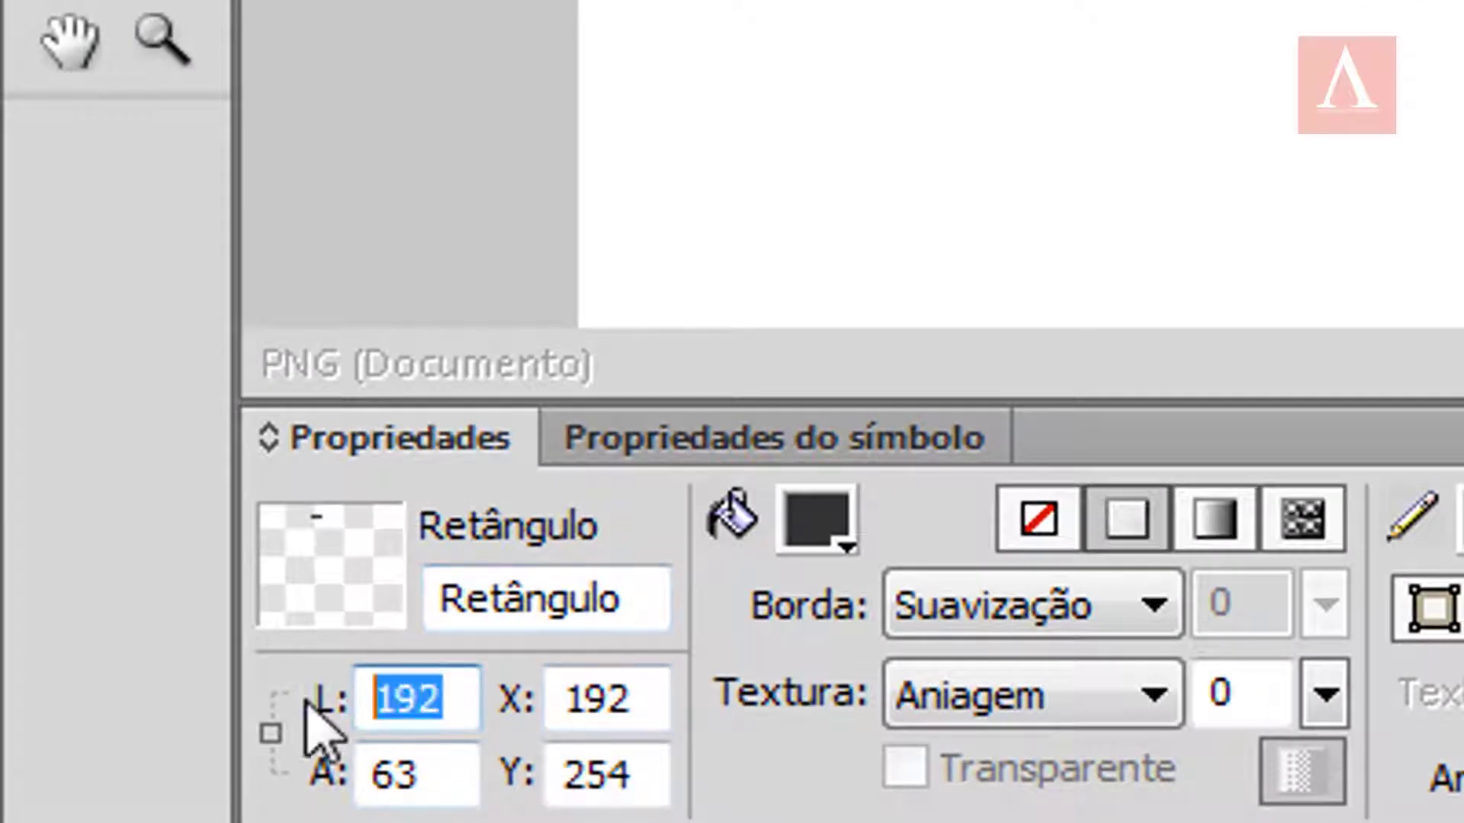
{"action": "type", "text": "190"}
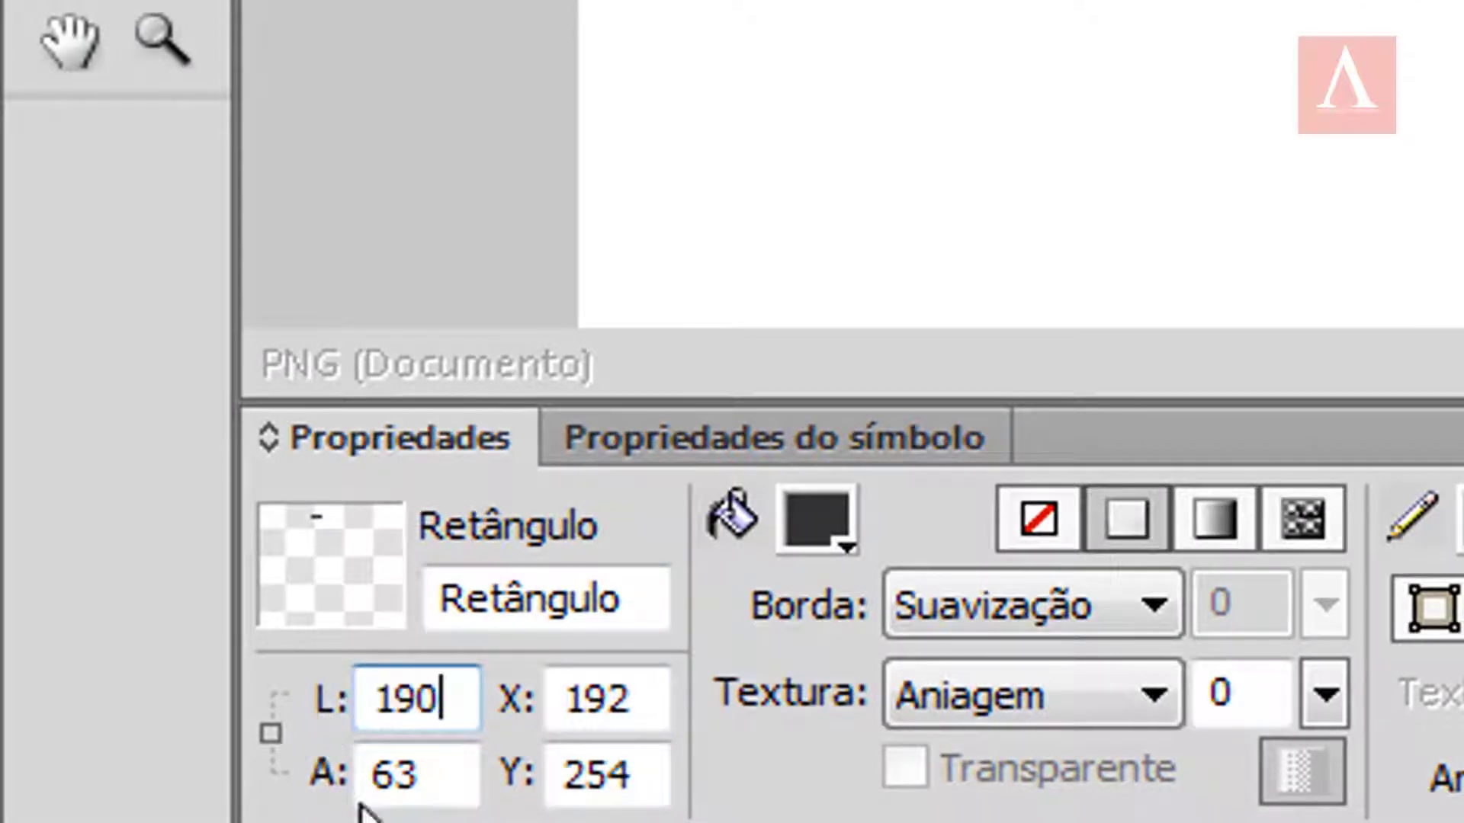
{"action": "double_click", "coordinate": [425, 775]}
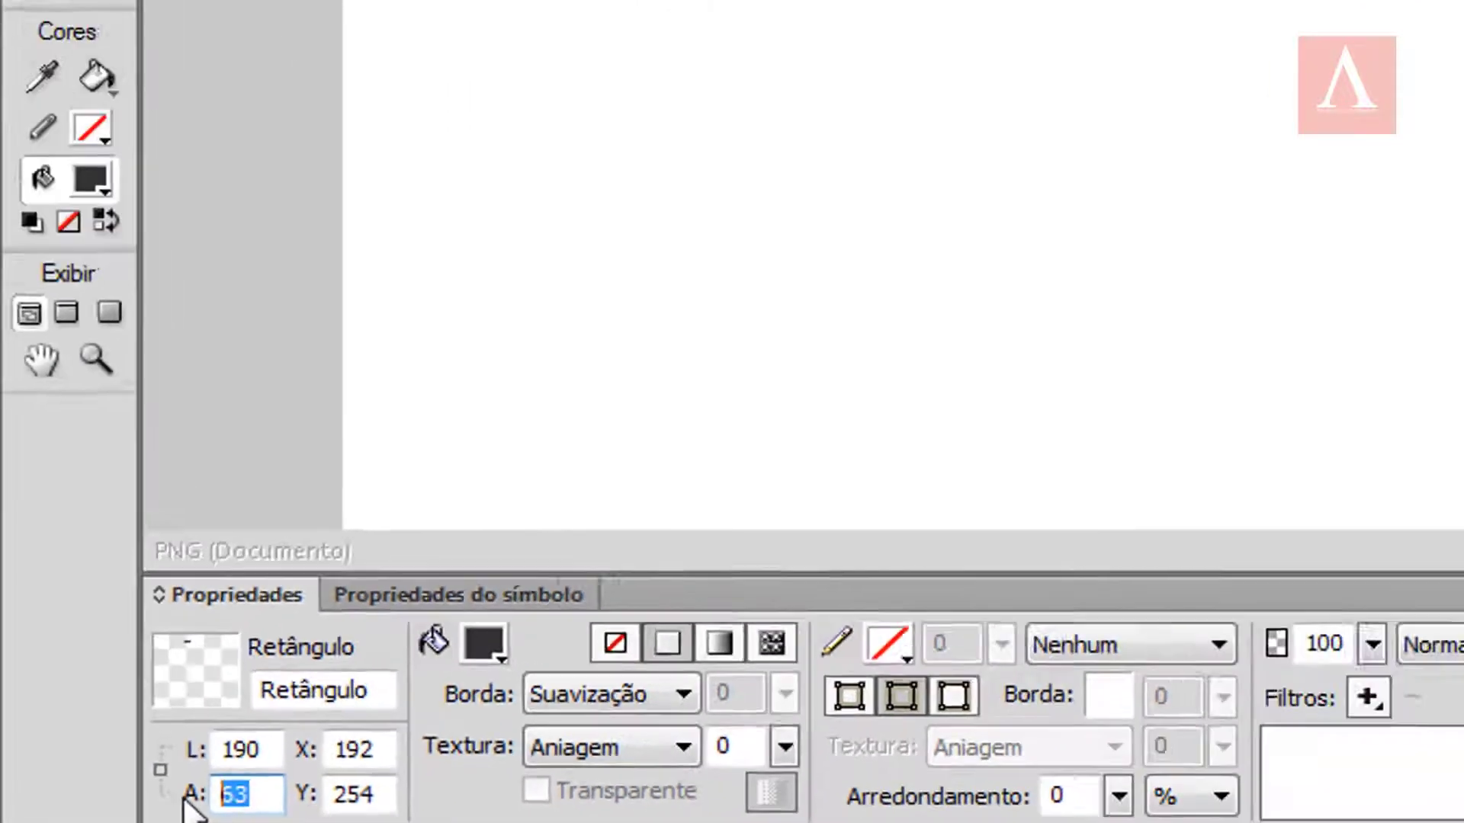
{"action": "type", "text": "65"}
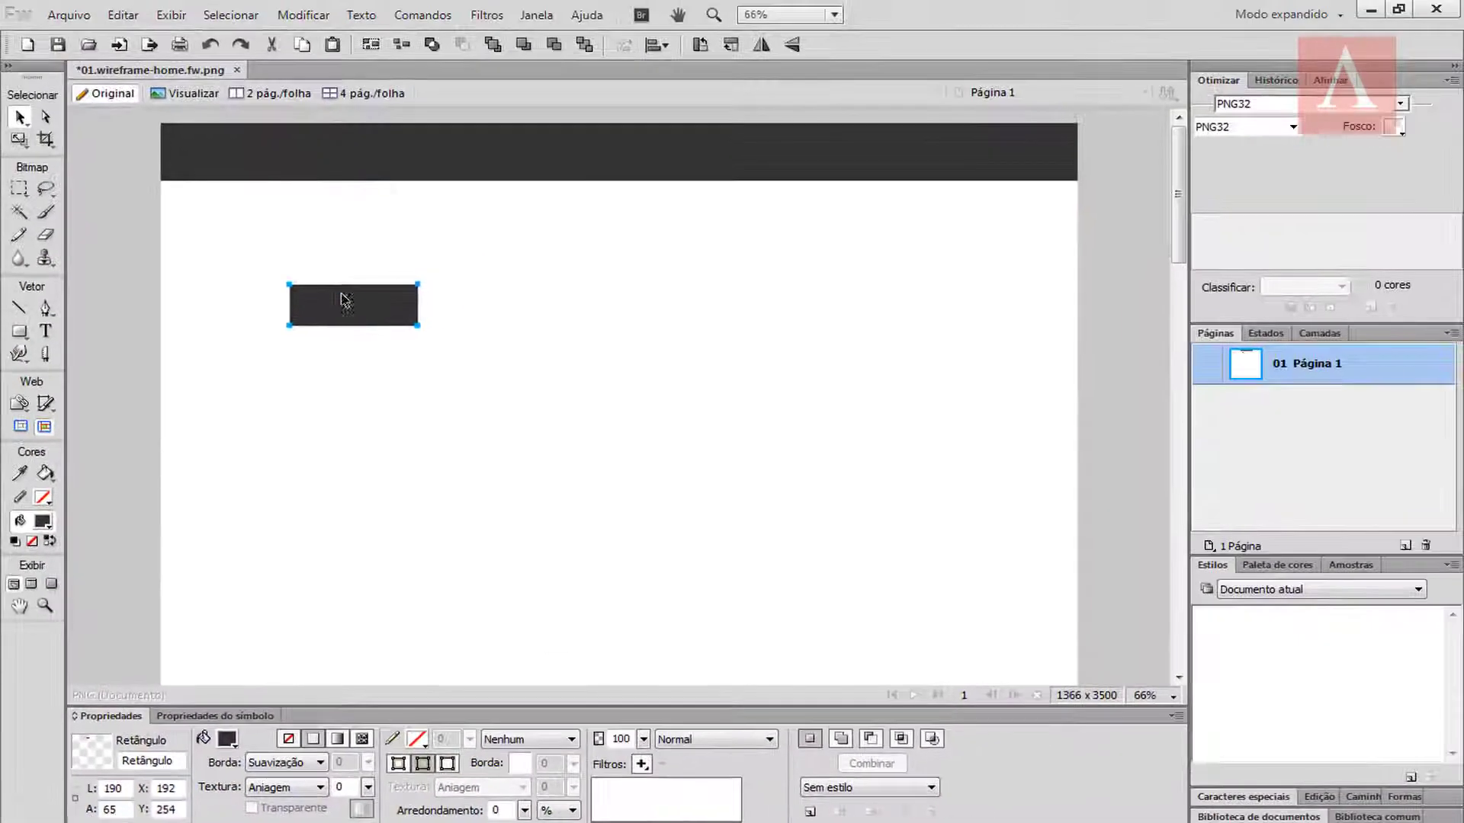
Step: Fill the small rectangle with a lighter grey and place it inside the header bar's left end, at about X 17, Y 11
{"action": "left_click_drag", "start_coordinate": [340, 294], "coordinate": [274, 317]}
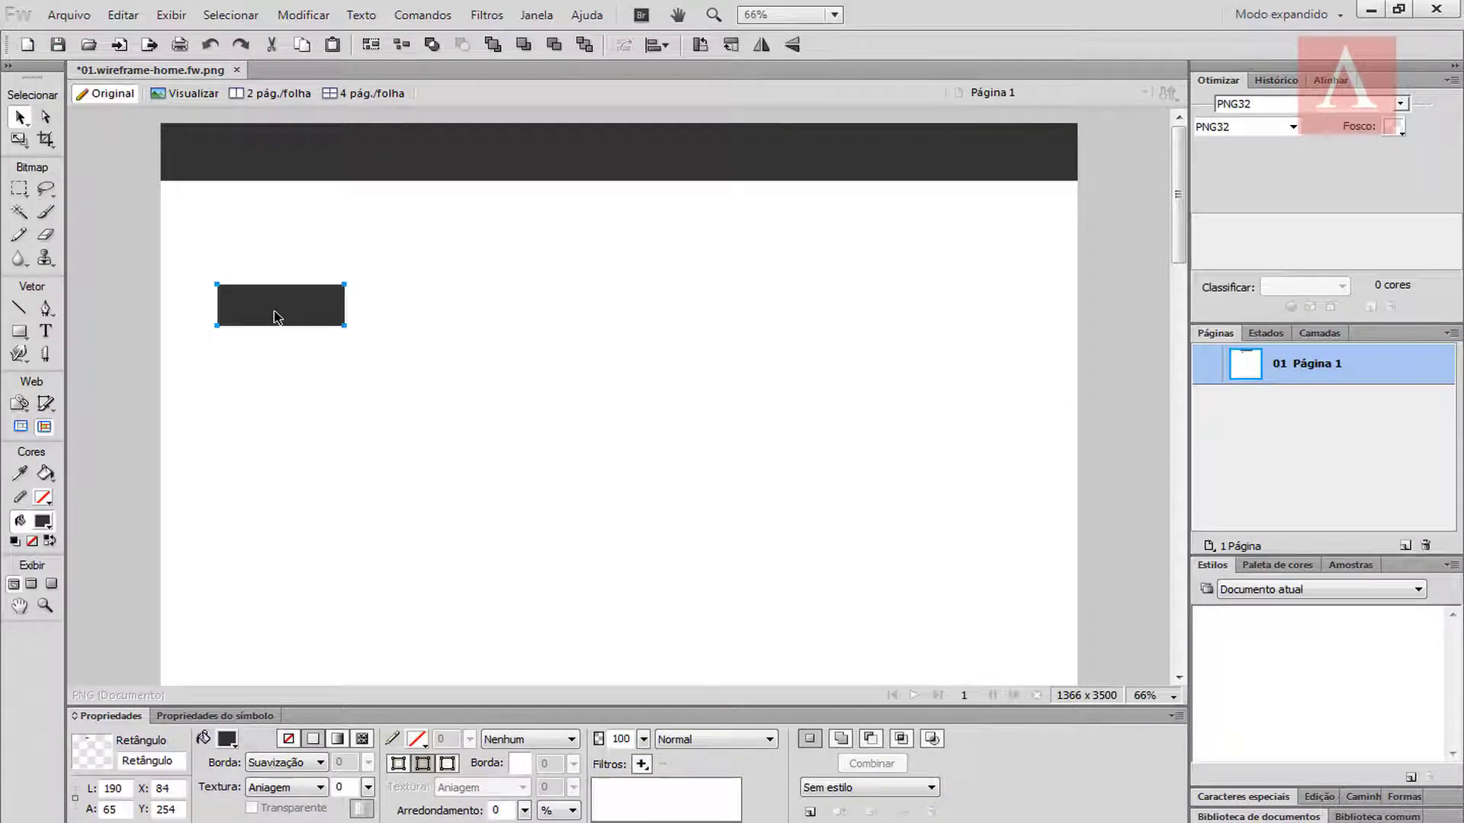
{"action": "left_click", "coordinate": [227, 739]}
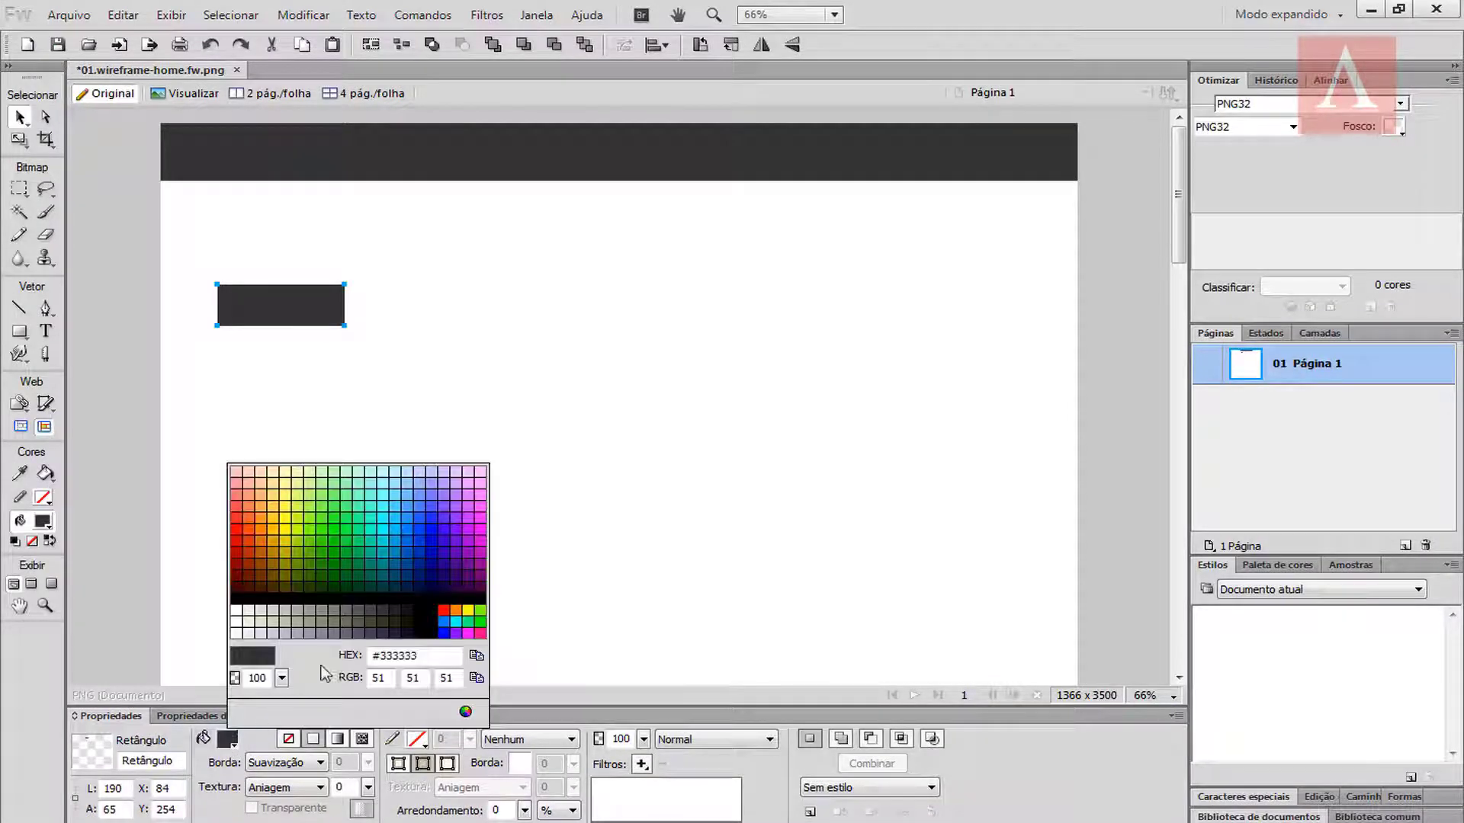
{"action": "left_click", "coordinate": [362, 607]}
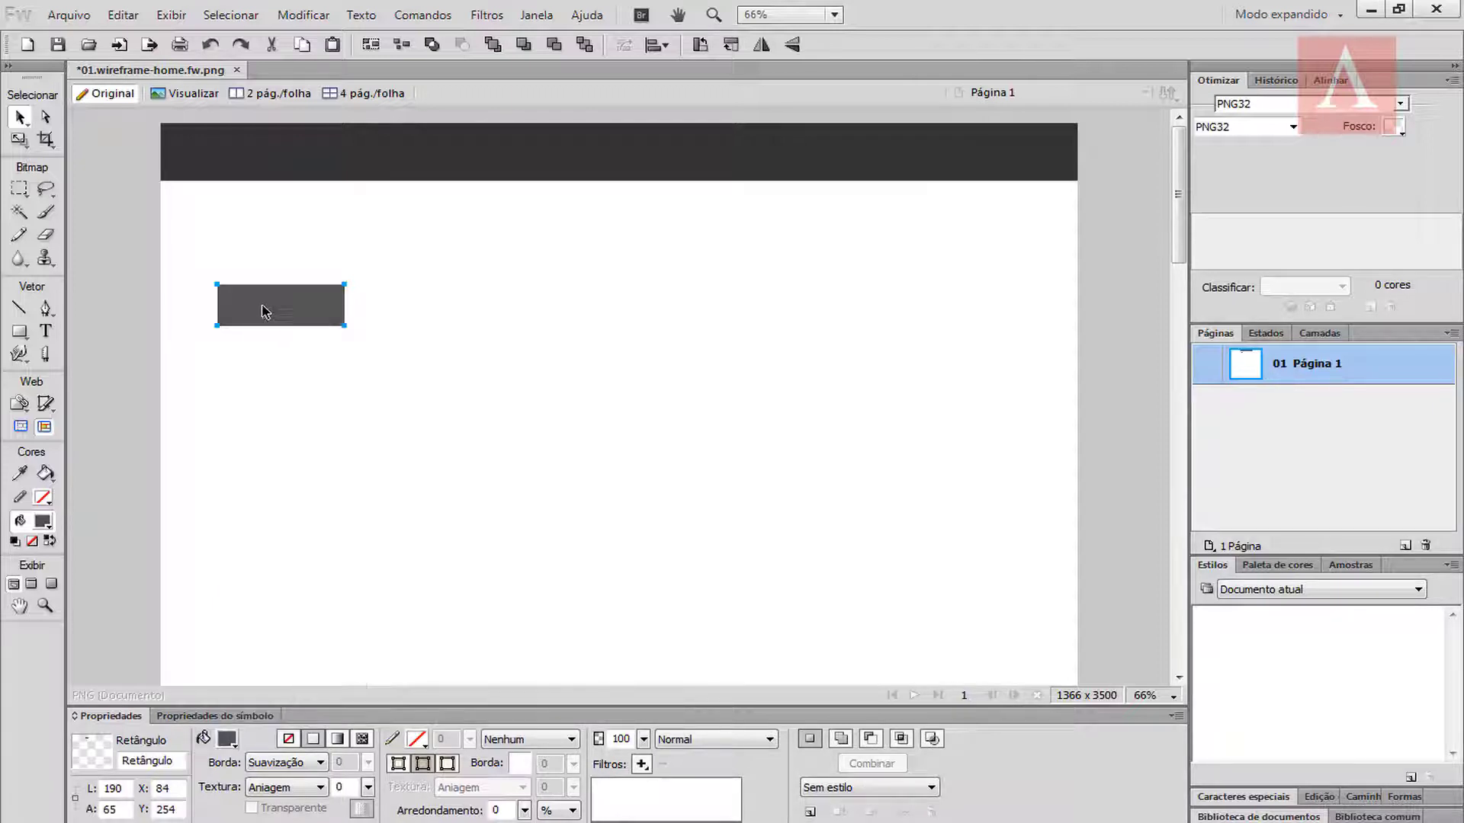
{"action": "left_click_drag", "start_coordinate": [268, 304], "coordinate": [233, 162]}
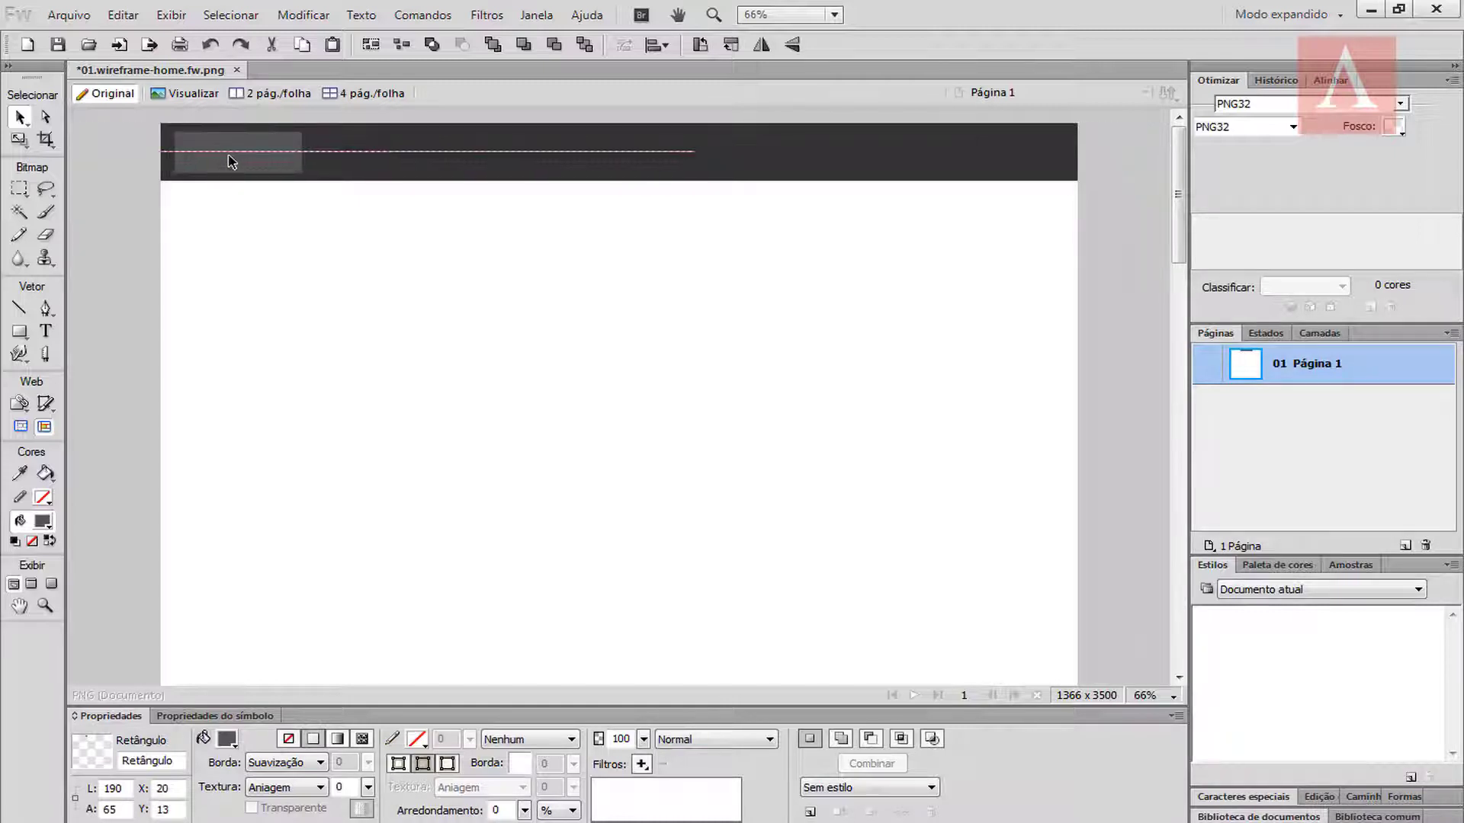
{"action": "left_click", "coordinate": [293, 208]}
{"action": "left_click", "coordinate": [259, 159]}
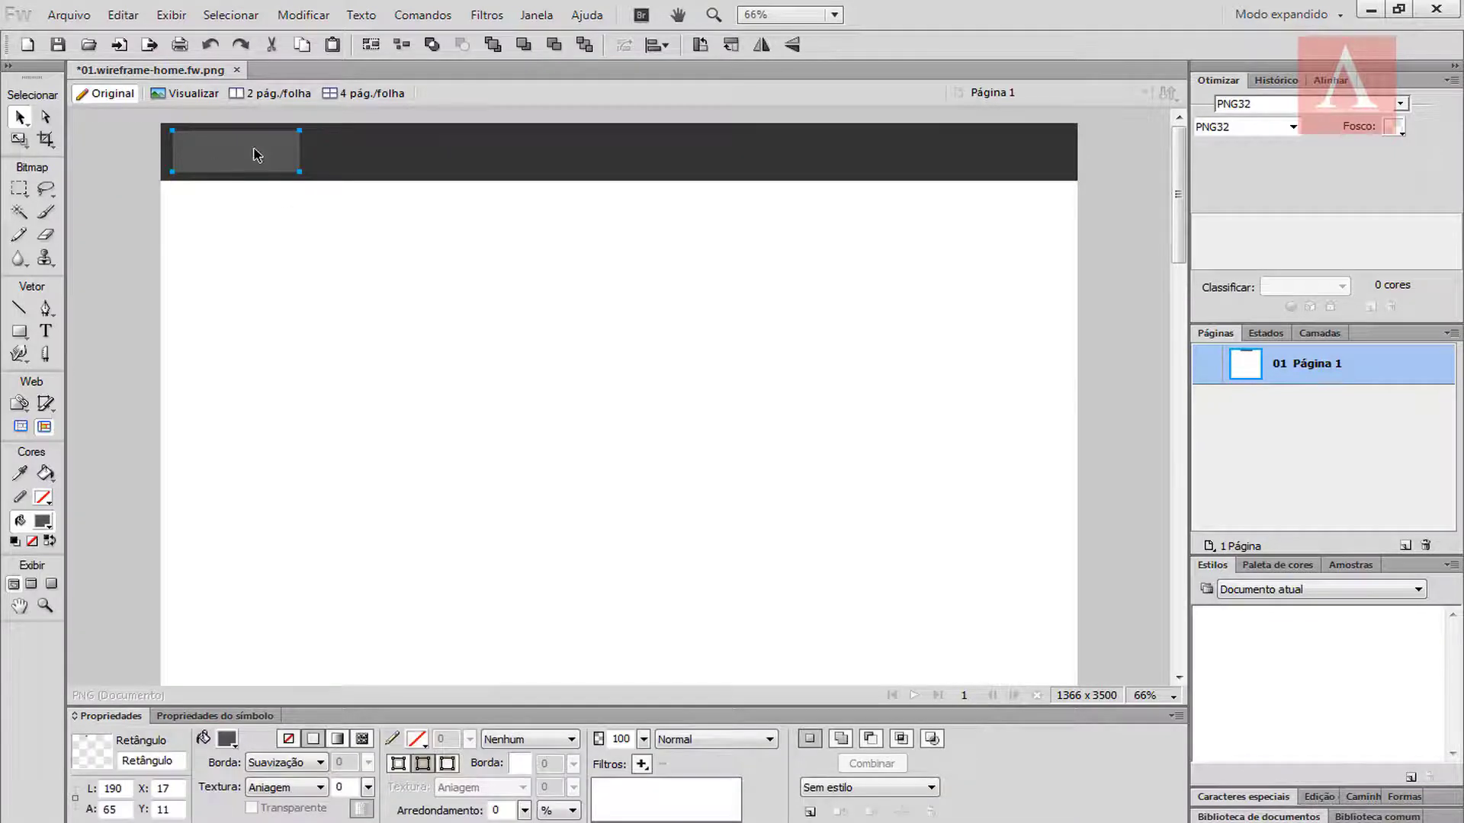
Step: Duplicate the small grey block to its right within the header and scale the copy to about 777 by 42 pixels
{"action": "left_click_drag", "start_coordinate": [267, 153], "coordinate": [846, 151]}
{"action": "left_click", "coordinate": [19, 139]}
{"action": "left_click_drag", "start_coordinate": [581, 131], "coordinate": [582, 138]}
{"action": "key", "text": "v"}
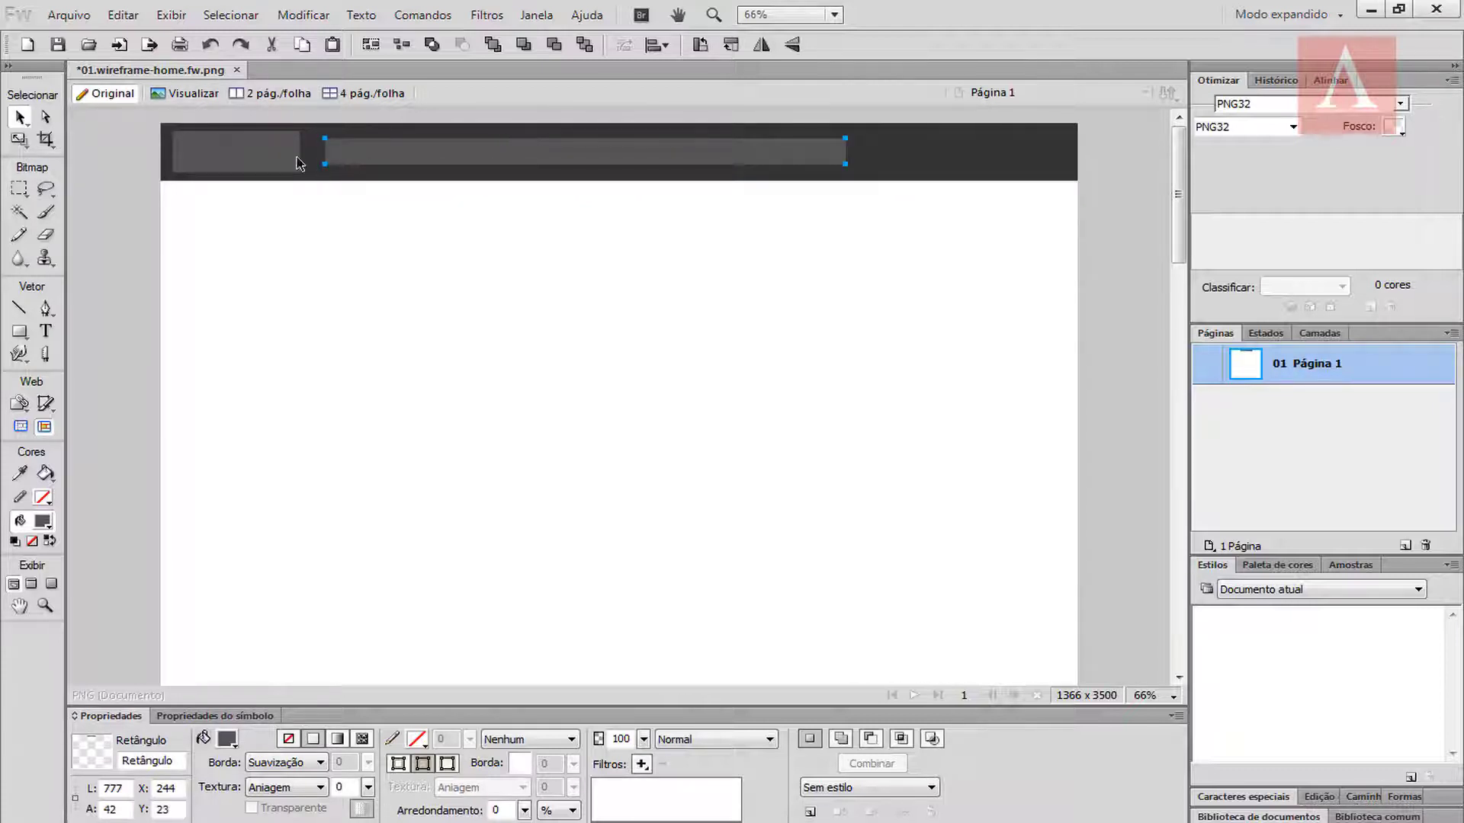
Step: Duplicate the header's long grey bar below the header and set the copy's width and height to 20 pixels
{"action": "left_click", "coordinate": [921, 149]}
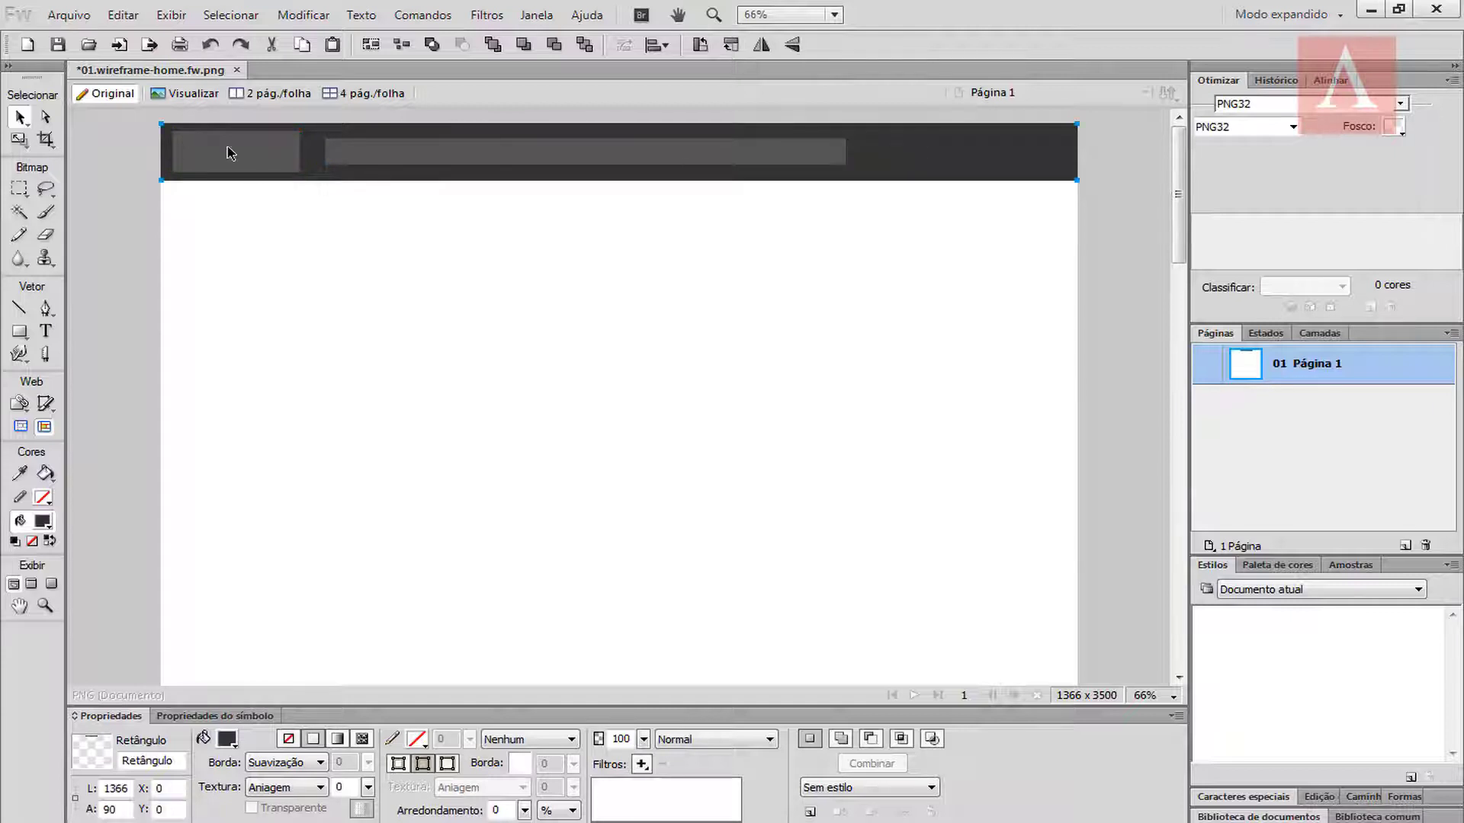
{"action": "left_click", "coordinate": [252, 149]}
{"action": "left_click", "coordinate": [393, 158]}
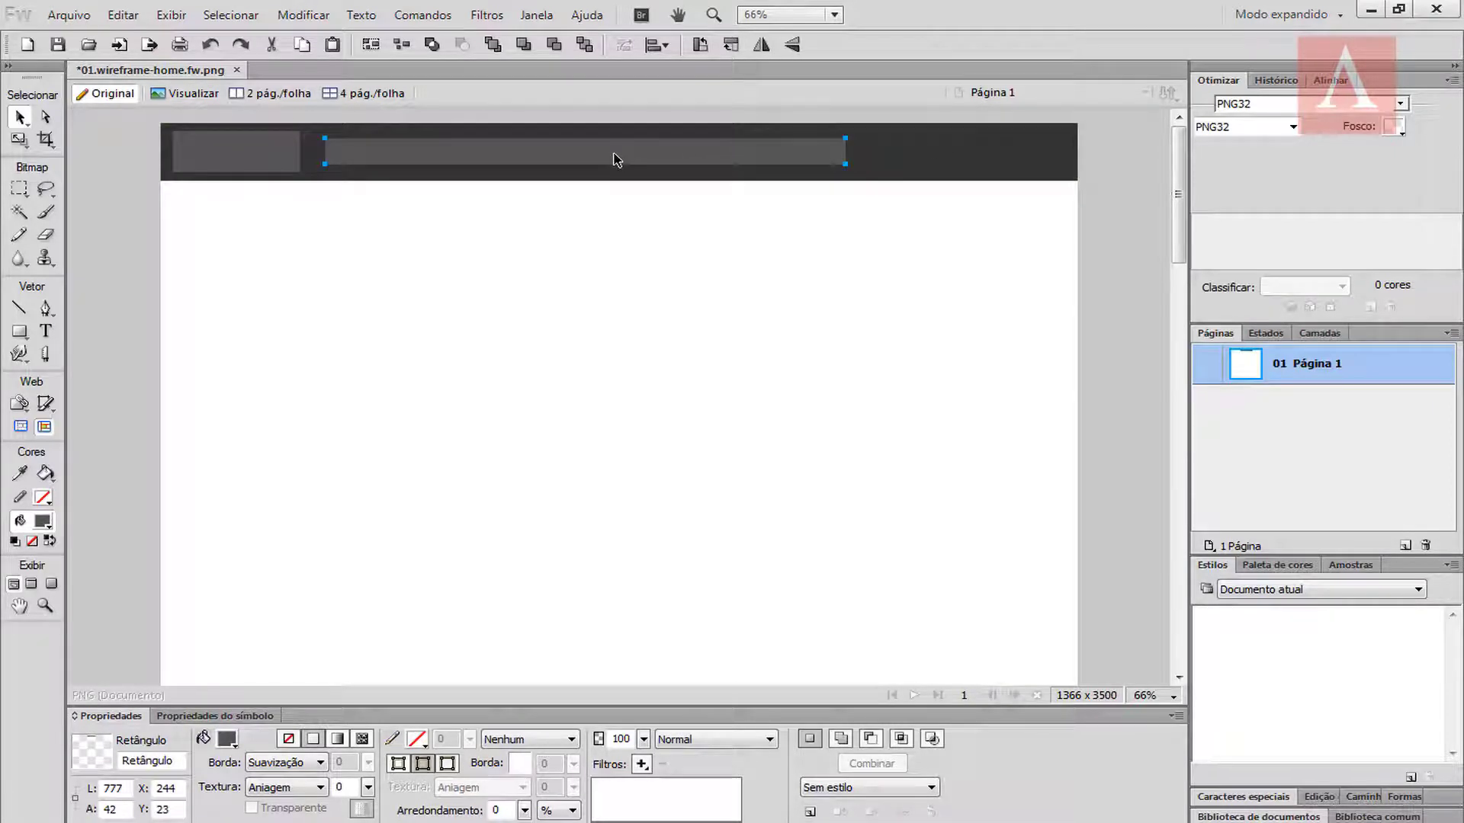
{"action": "left_click_drag", "start_coordinate": [618, 159], "coordinate": [641, 269]}
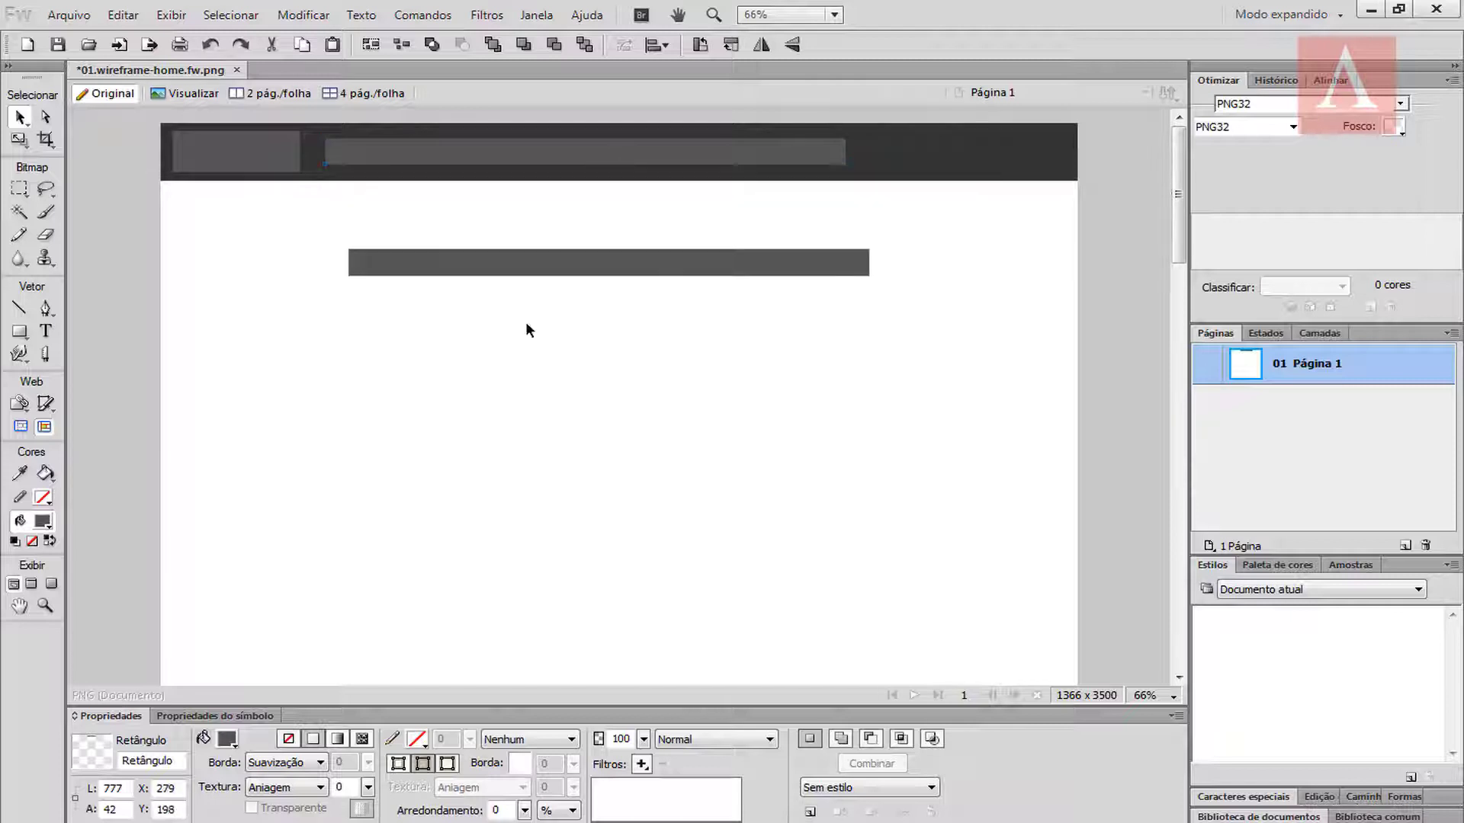
{"action": "double_click", "coordinate": [125, 790]}
{"action": "type", "text": "20"}
{"action": "key", "text": "Tab"}
{"action": "type", "text": "20"}
{"action": "key", "text": "Return"}
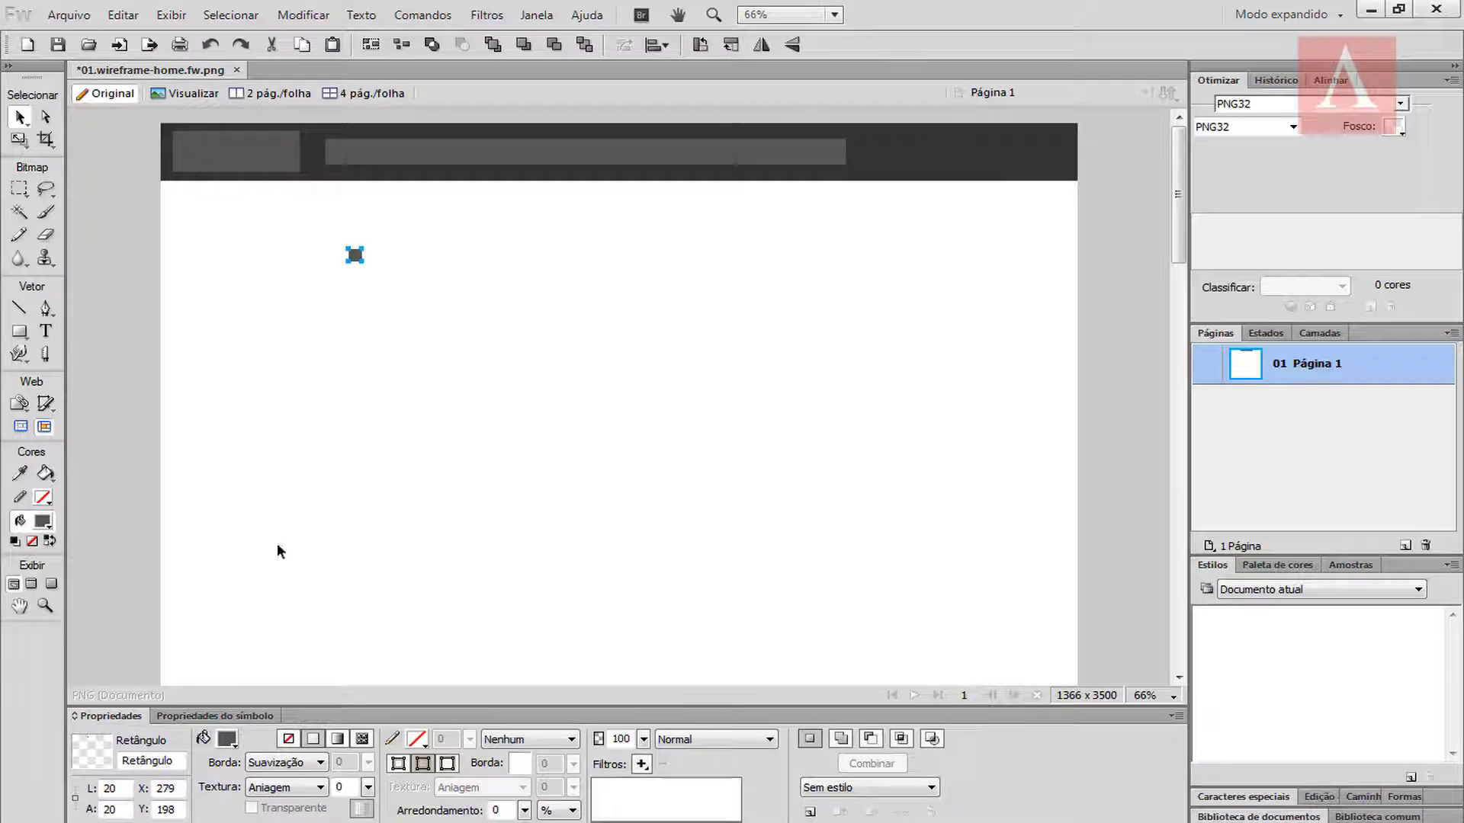
Step: Set the small square to 25 by 25 pixels and place it inside the header's right end, at about X 1143, Y 31
{"action": "double_click", "coordinate": [112, 788]}
{"action": "type", "text": "25"}
{"action": "key", "text": "Tab"}
{"action": "type", "text": "25"}
{"action": "key", "text": "Return"}
{"action": "left_click", "coordinate": [418, 310]}
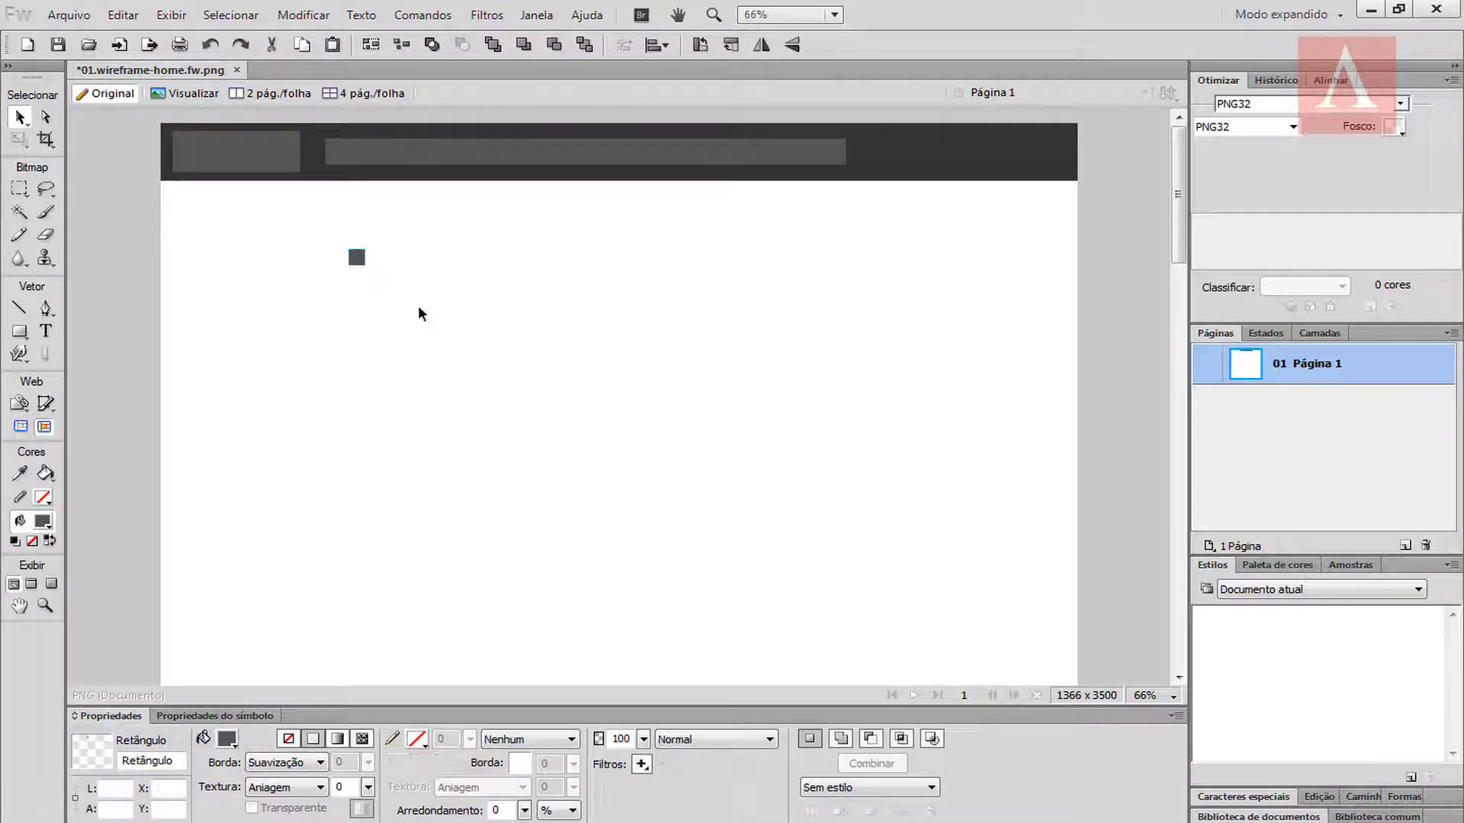
{"action": "left_click_drag", "start_coordinate": [355, 256], "coordinate": [938, 154]}
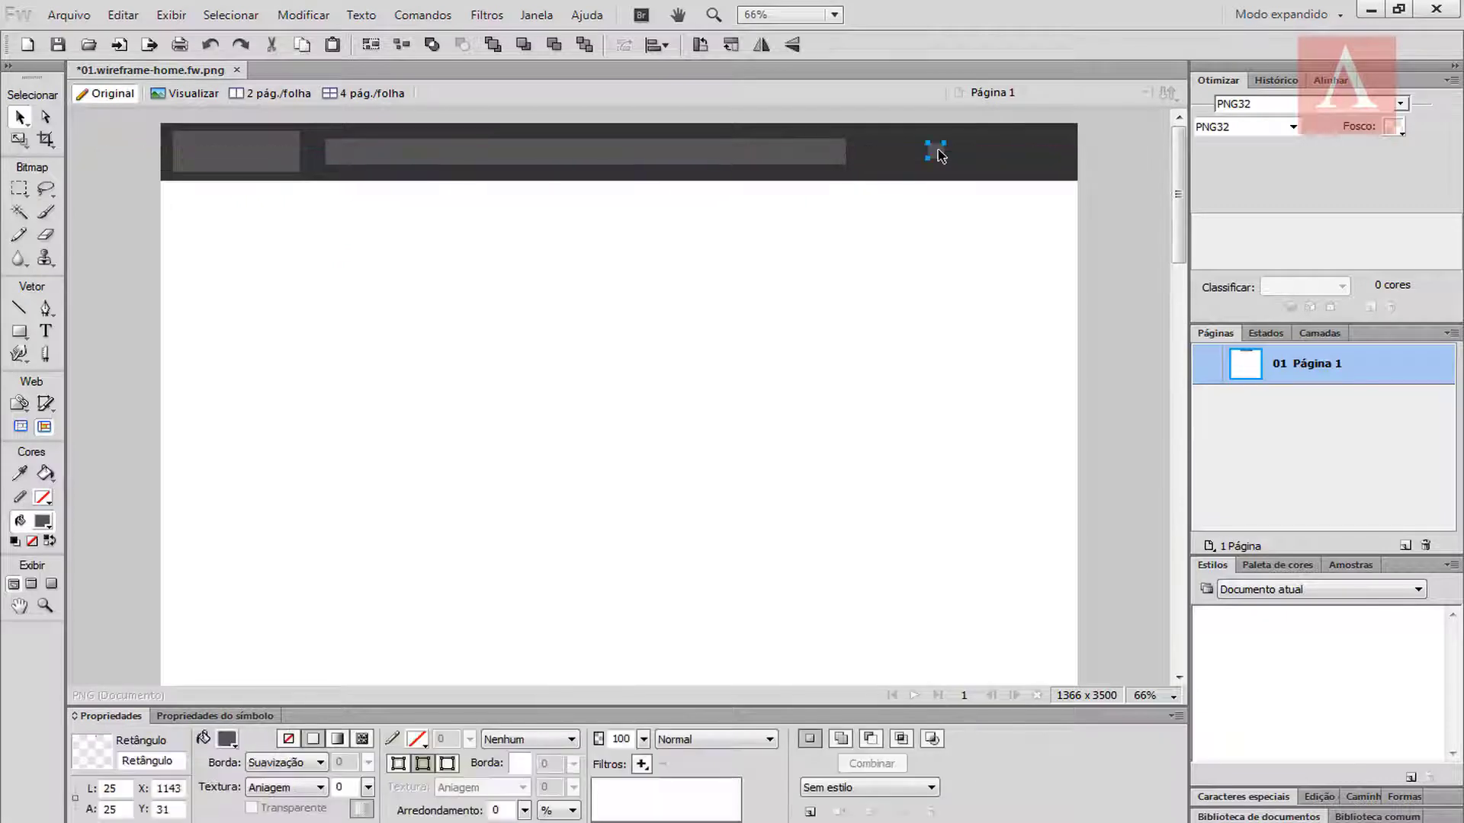
Step: Duplicate the small square twice to its right within the header, spacing the copies 50 pixels apart
{"action": "key", "text": "alt+shift+Right"}
{"action": "key", "text": "shift+Right"}
{"action": "key", "text": "shift+Right"}
{"action": "key", "text": "shift+Right"}
{"action": "key", "text": "shift+Right"}
{"action": "key", "text": "alt+shift+Right"}
{"action": "key", "text": "shift+Right"}
{"action": "key", "text": "shift+Right"}
{"action": "key", "text": "shift+Right"}
{"action": "key", "text": "shift+Right"}
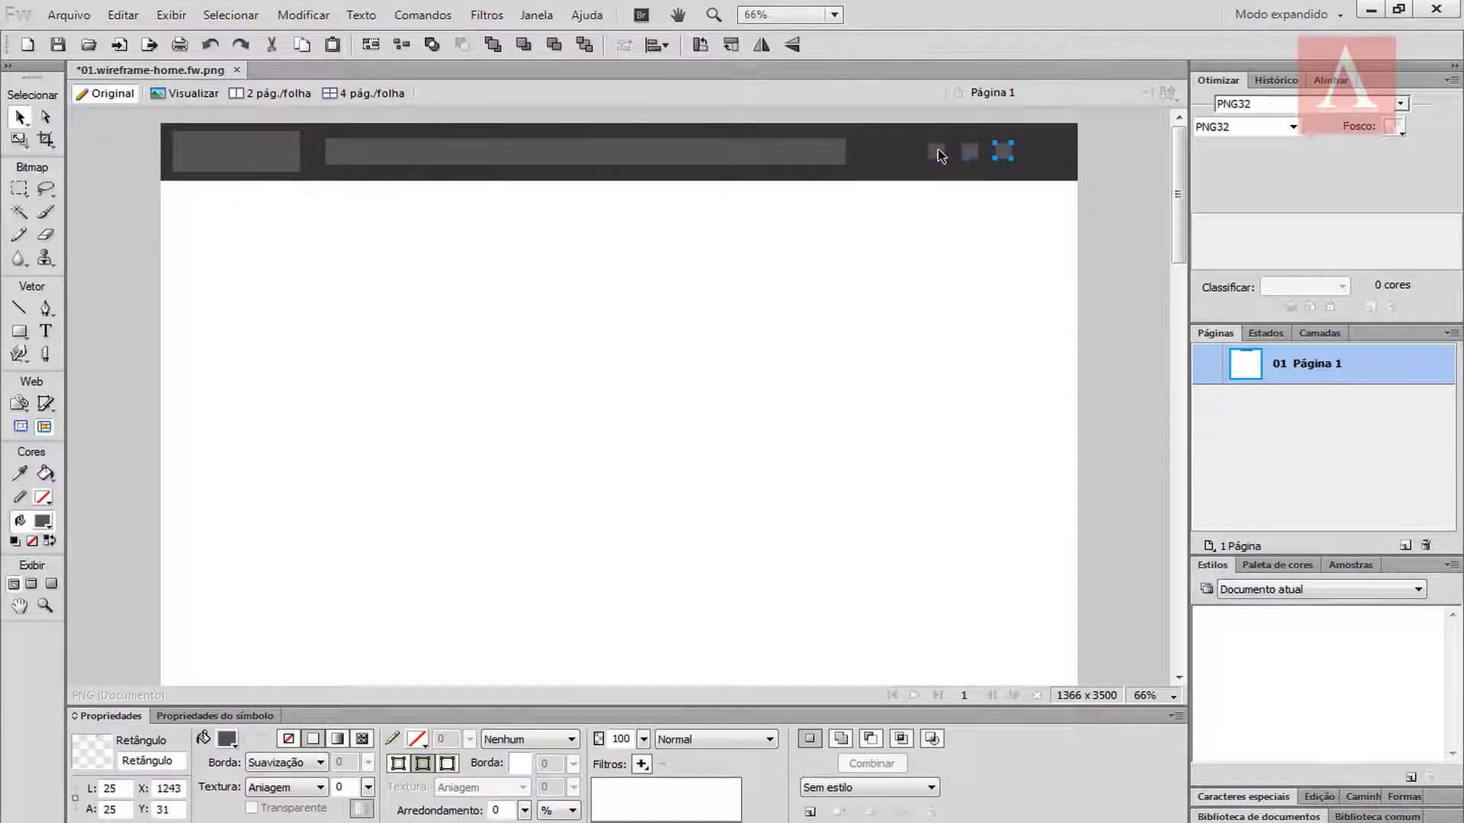
{"action": "left_click", "coordinate": [915, 220]}
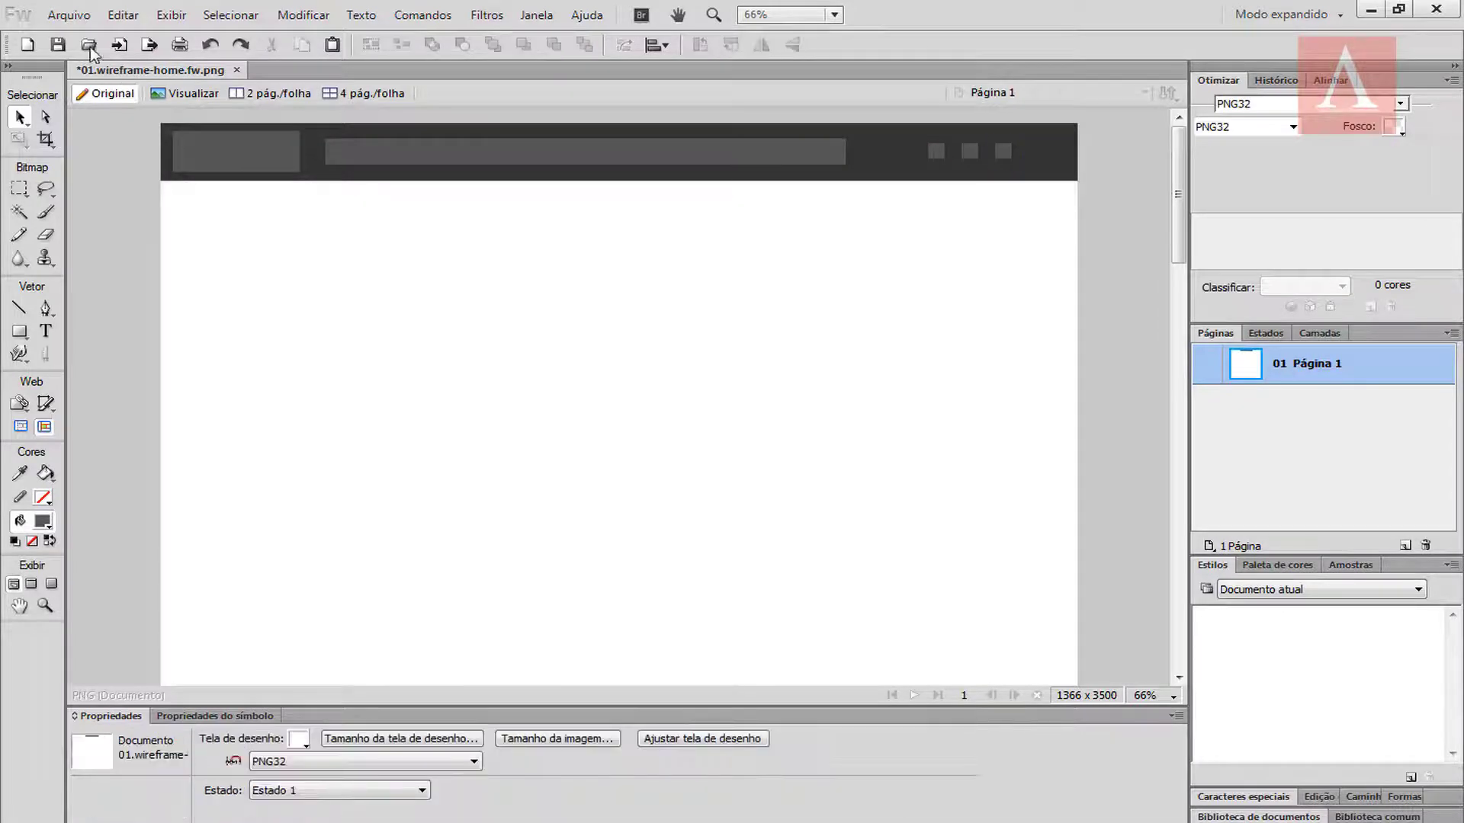
Step: Duplicate the header's left grey block and stretch the copy into a 1366-pixel-wide banner about 400 pixels tall directly below the header, at X 0, Y 90
{"action": "left_click", "coordinate": [191, 156]}
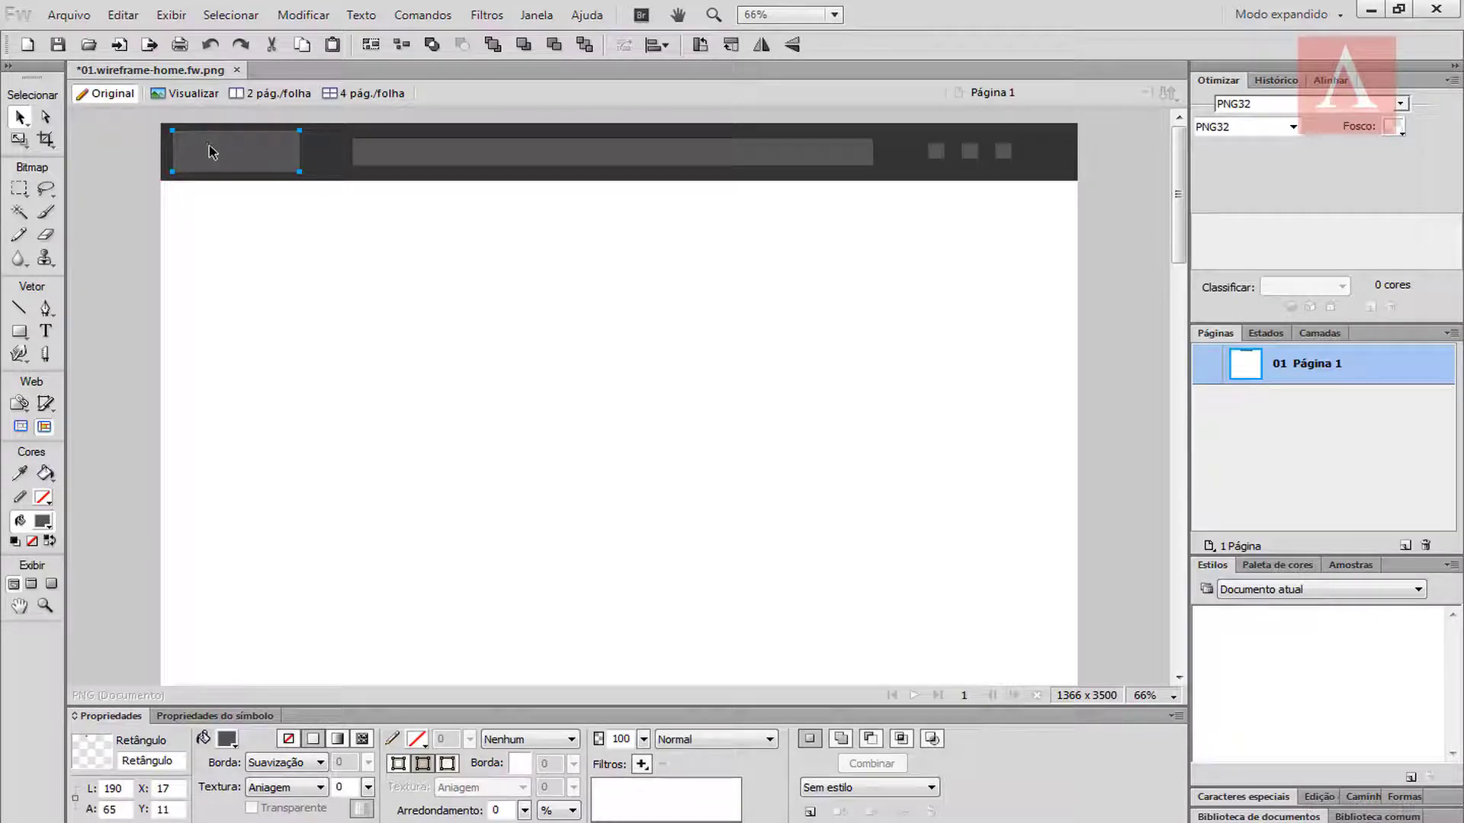
{"action": "left_click_drag", "start_coordinate": [211, 151], "coordinate": [1067, 221]}
{"action": "key", "text": "Left"}
{"action": "key", "text": "q"}
{"action": "left_click_drag", "start_coordinate": [614, 222], "coordinate": [619, 410]}
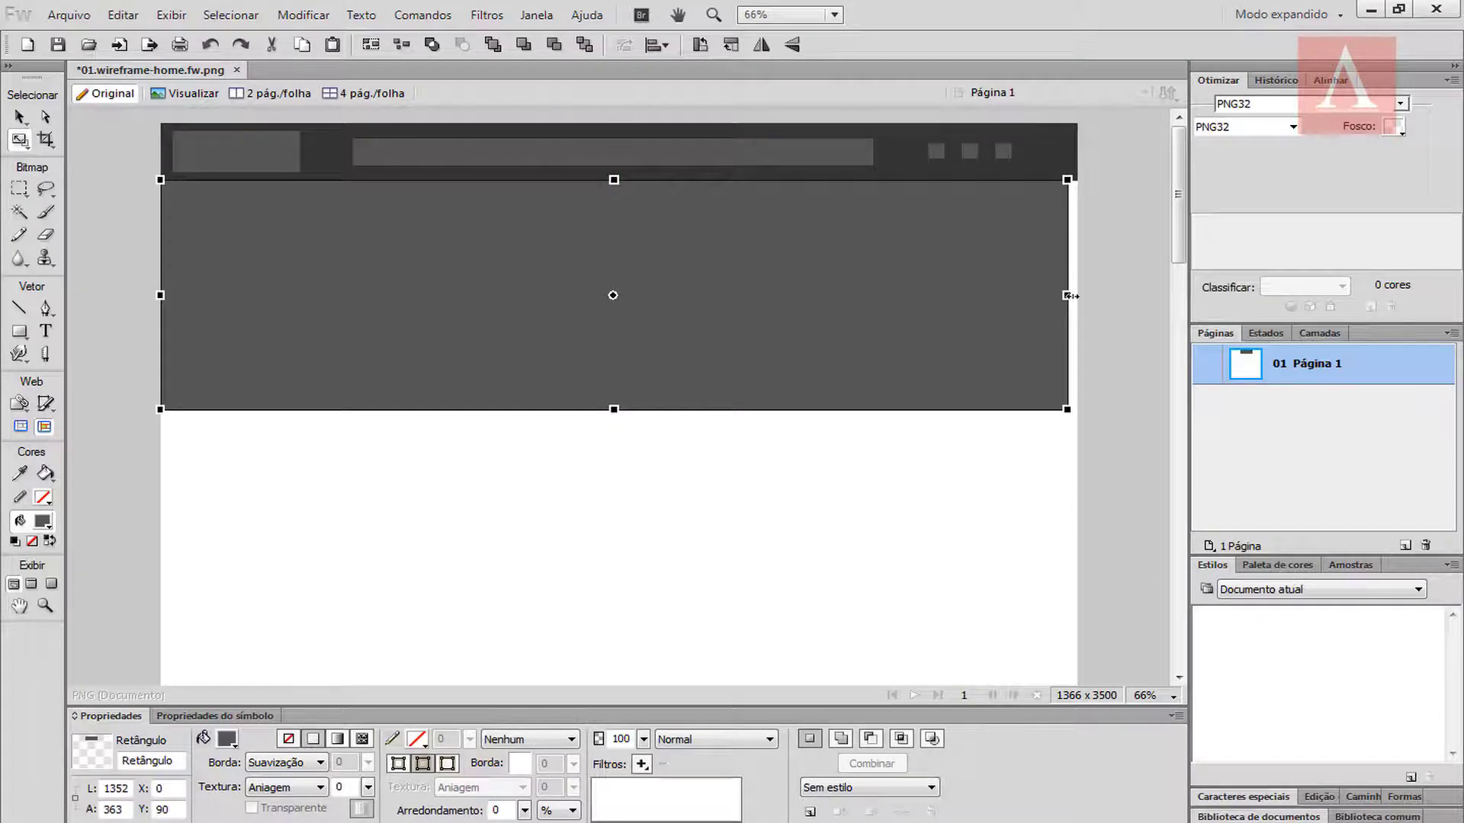
{"action": "left_click_drag", "start_coordinate": [1067, 295], "coordinate": [1077, 296]}
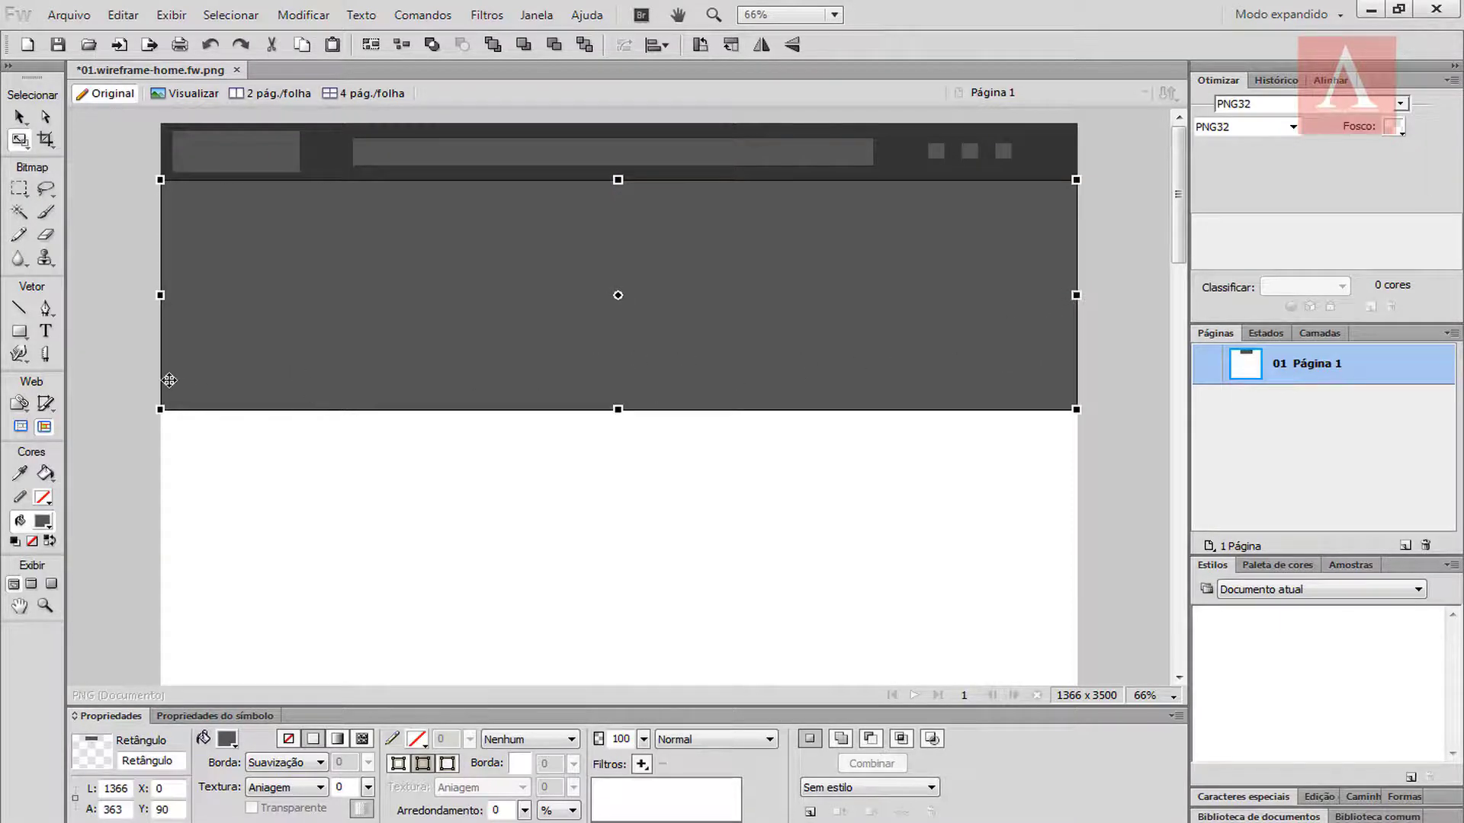
{"action": "key", "text": "v"}
{"action": "left_click_drag", "start_coordinate": [407, 304], "coordinate": [406, 317]}
{"action": "key", "text": "ctrl+d"}
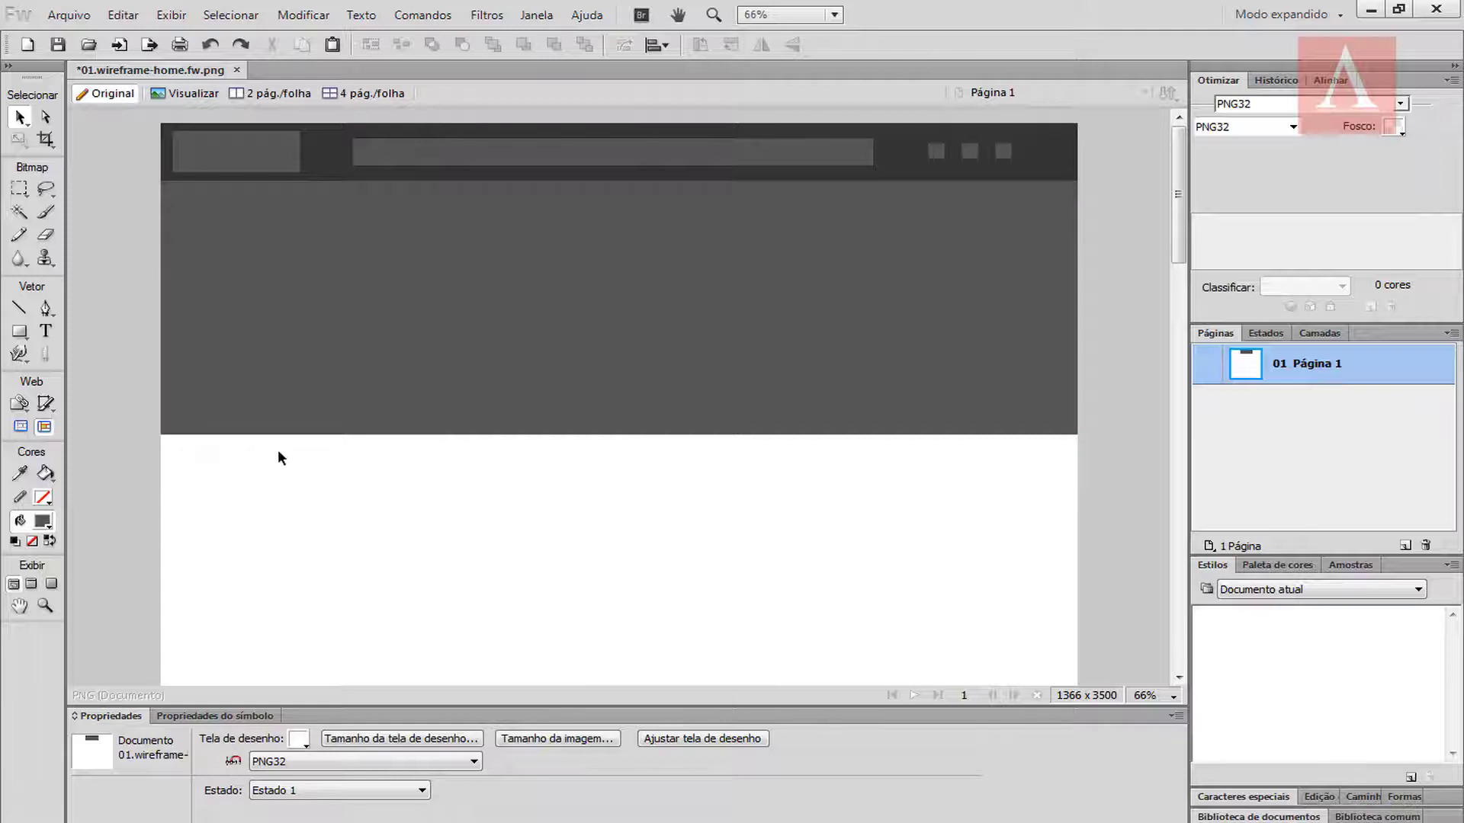
Step: Duplicate the header bar below the banner and narrow the copy to about 417 by 90 pixels at X 0, Y 512
{"action": "left_click", "coordinate": [323, 166]}
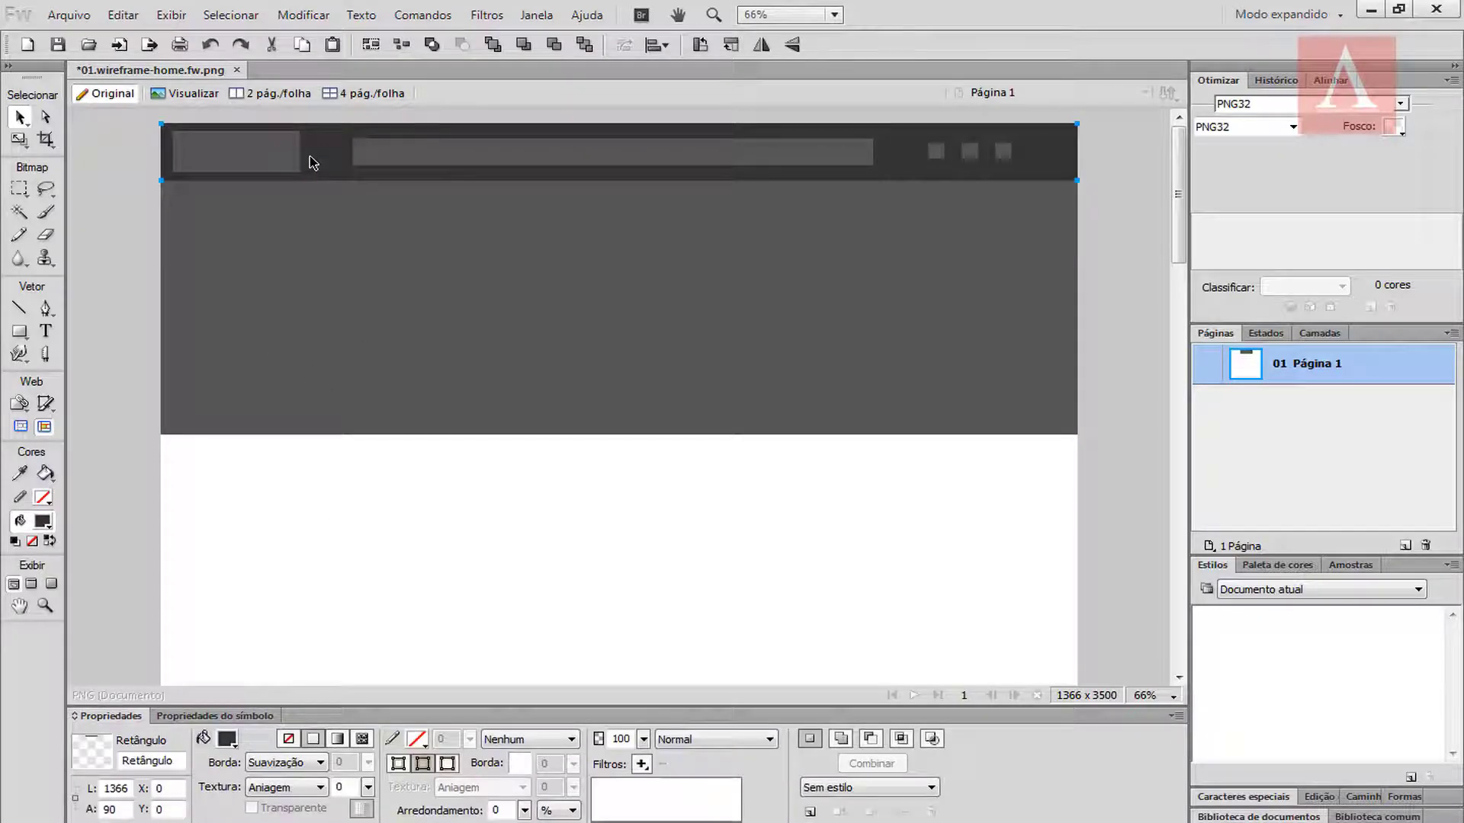
{"action": "left_click_drag", "start_coordinate": [320, 160], "coordinate": [307, 453]}
{"action": "key", "text": "q"}
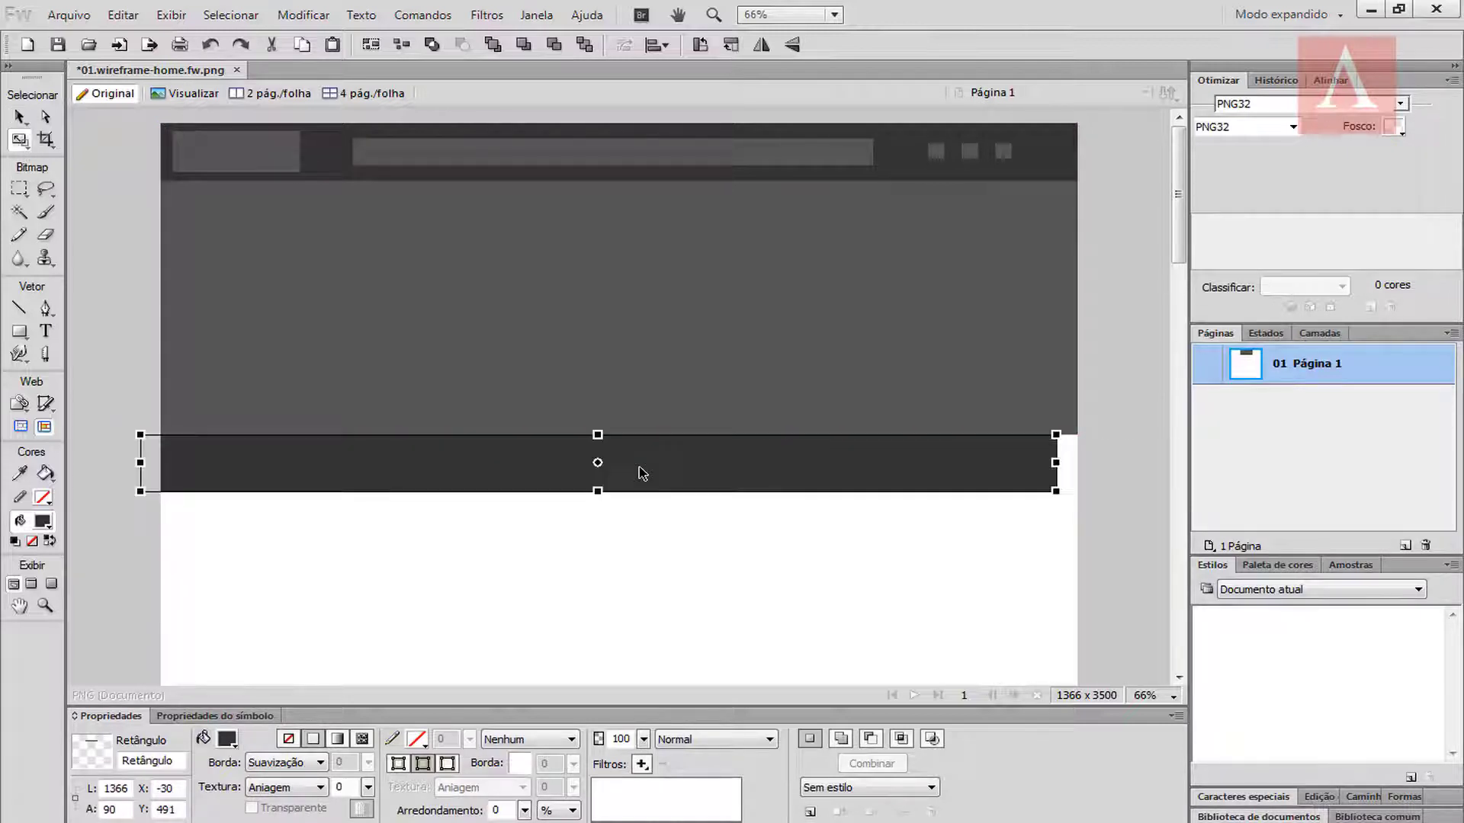
{"action": "left_click_drag", "start_coordinate": [497, 476], "coordinate": [523, 493]}
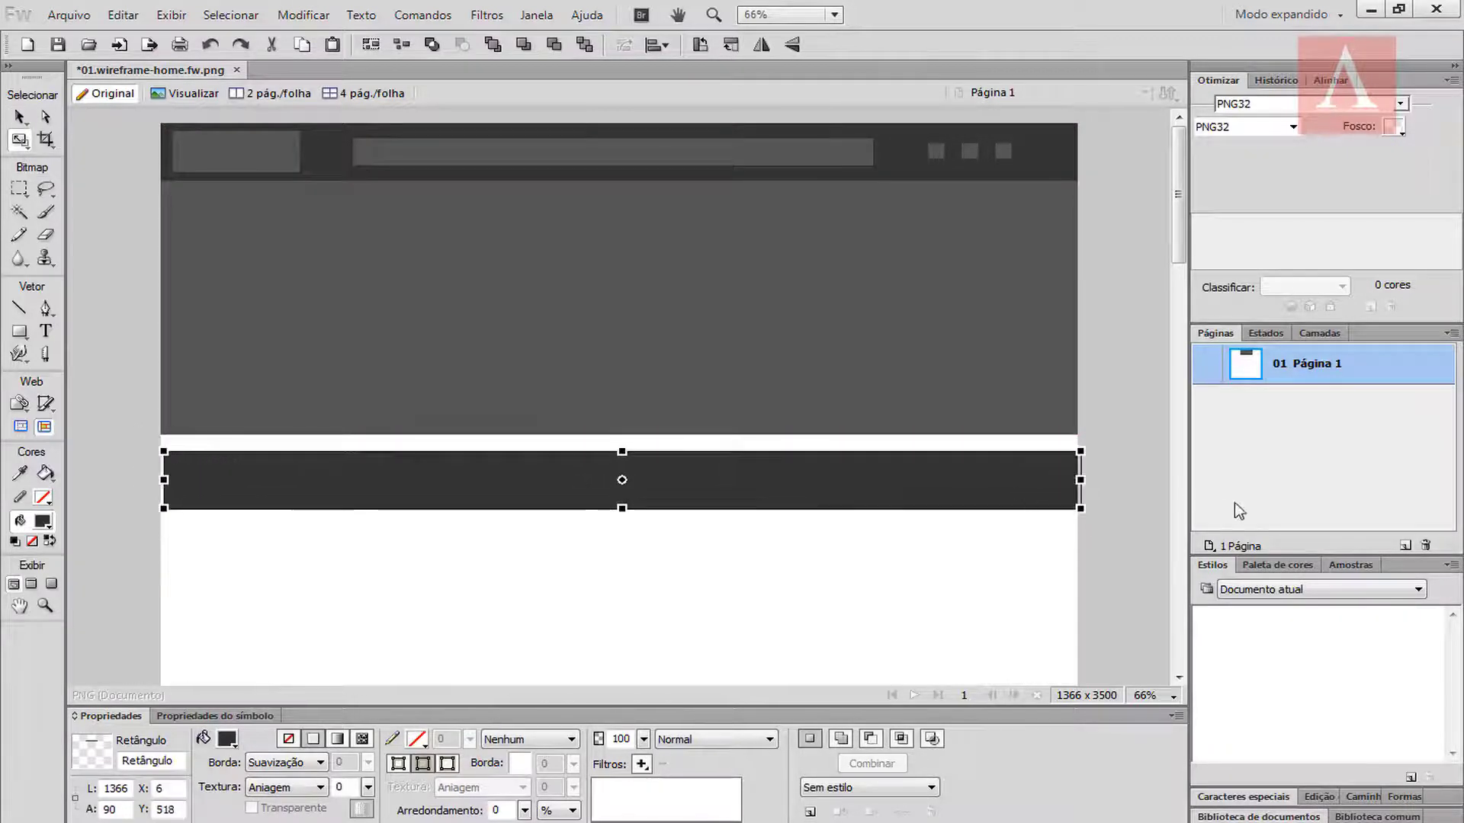
{"action": "left_click_drag", "start_coordinate": [371, 490], "coordinate": [300, 656]}
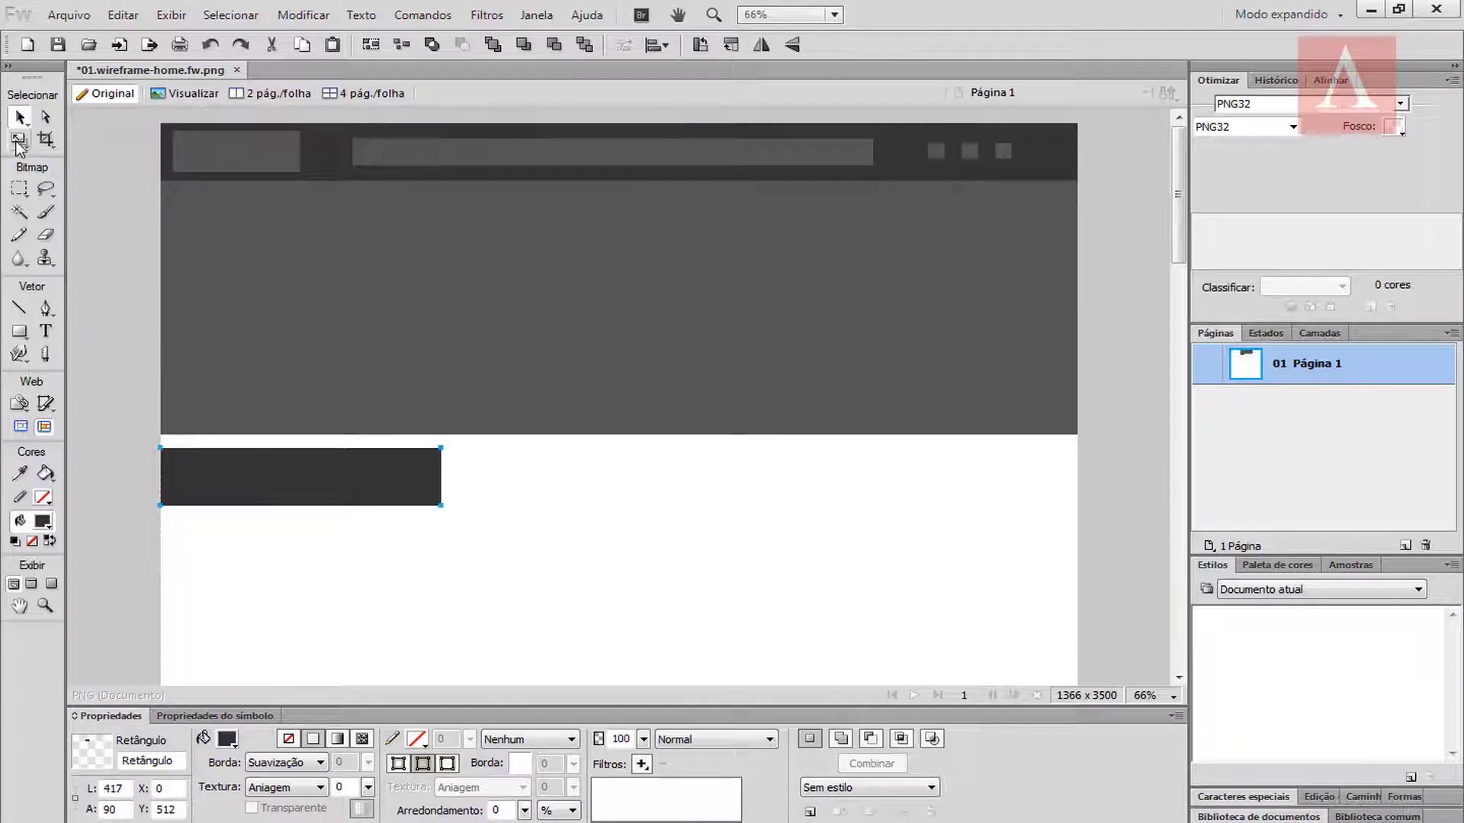
Step: Scale the dark block below the banner to about 480 by 330 pixels and line up its left edge with the header's left grey block
{"action": "left_click", "coordinate": [20, 140]}
{"action": "mouse_move", "coordinate": [471, 558]}
{"action": "left_mouse_down"}
{"action": "mouse_move", "coordinate": [497, 556]}
{"action": "mouse_move", "coordinate": [481, 552]}
{"action": "left_mouse_up"}
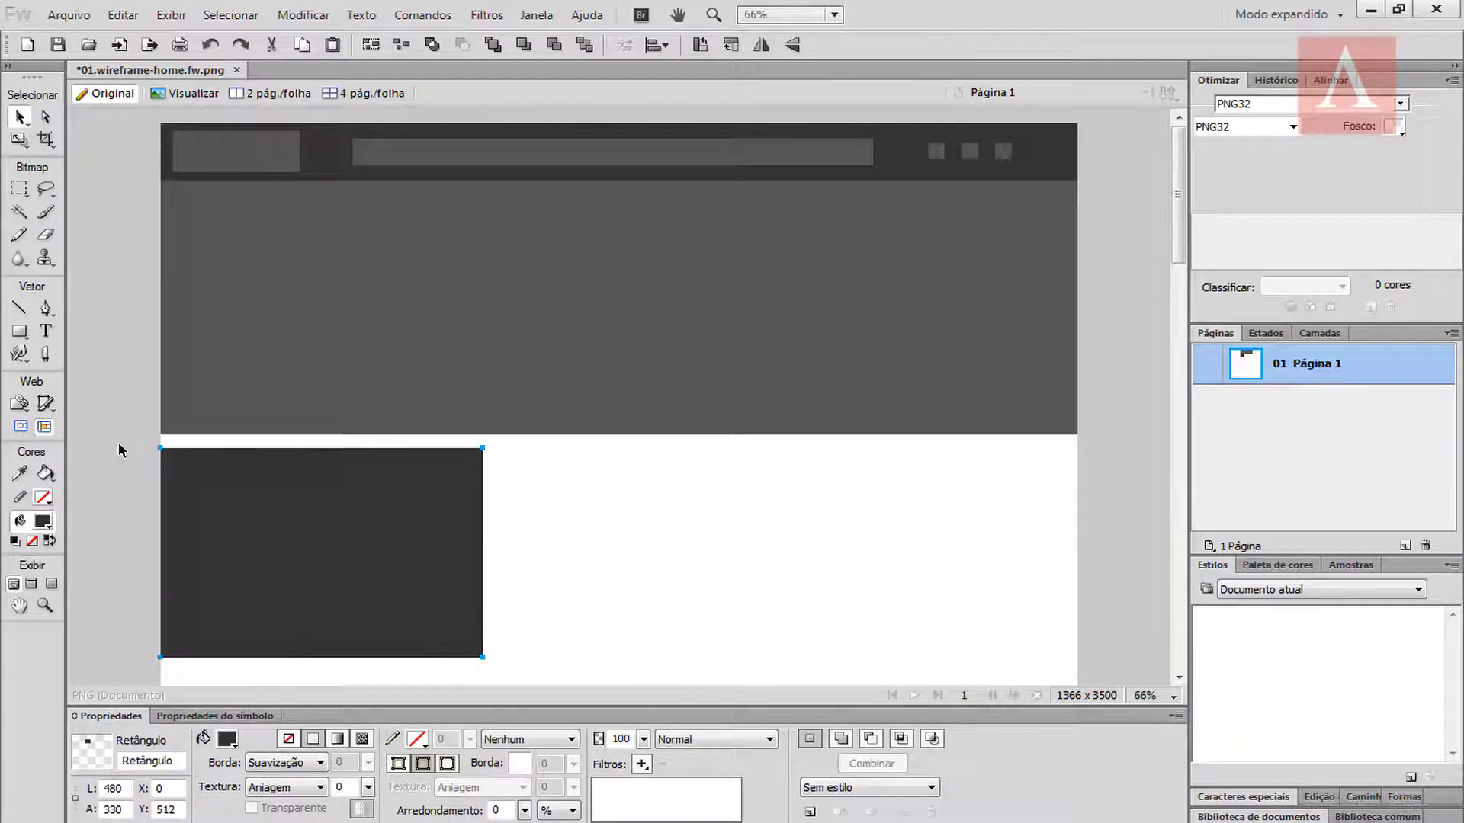
{"action": "left_click", "coordinate": [148, 442]}
{"action": "scroll", "coordinate": [147, 441], "scroll_direction": "down", "scroll_amount": 3}
{"action": "scroll", "coordinate": [285, 338], "scroll_direction": "up", "scroll_amount": 3}
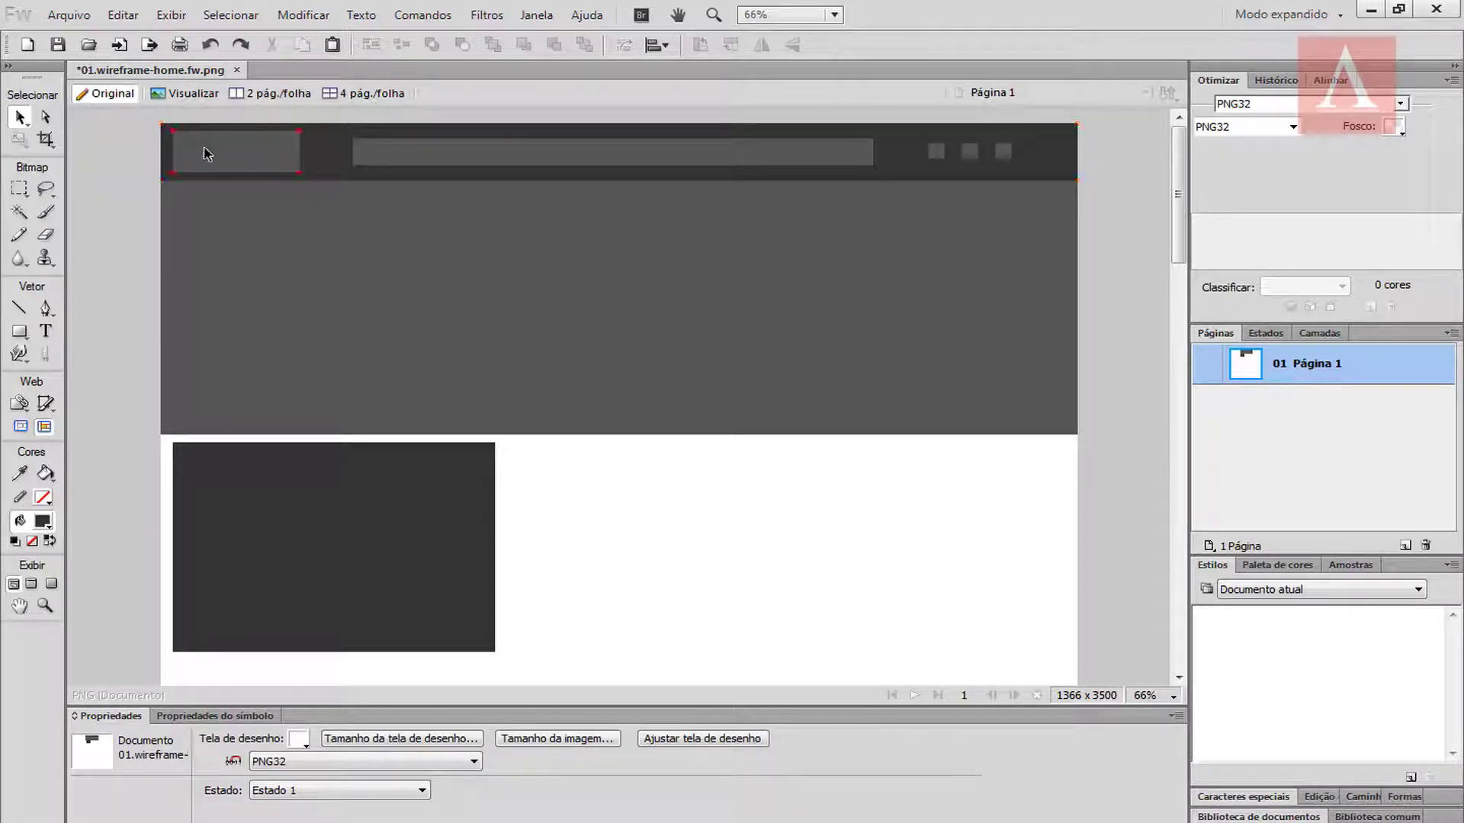
Step: Show the rulers and place a vertical guide along the left edges of the header's grey block and the dark block
{"action": "left_click", "coordinate": [171, 14]}
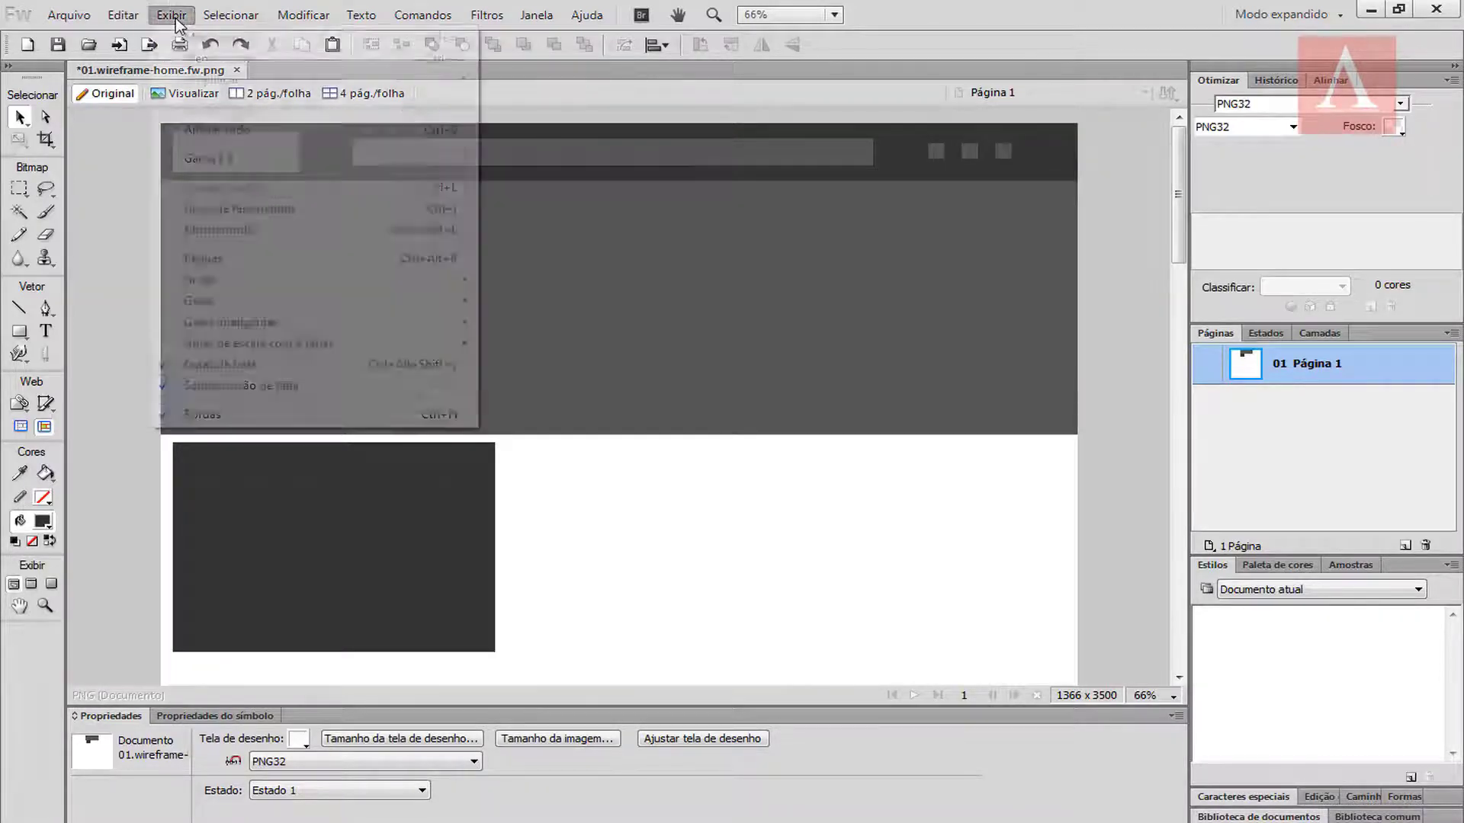
{"action": "left_click", "coordinate": [196, 259]}
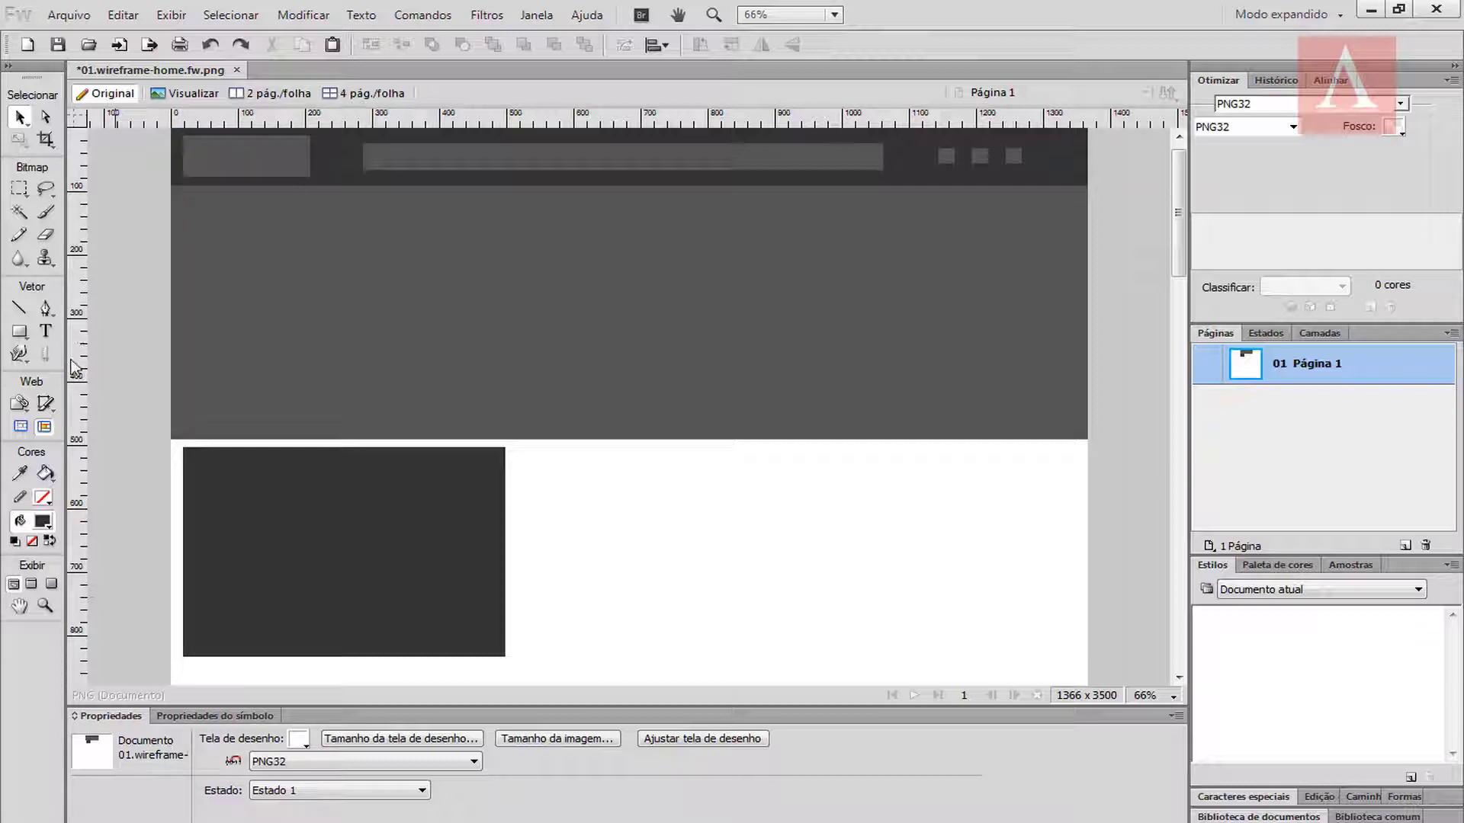
{"action": "left_click_drag", "start_coordinate": [75, 366], "coordinate": [180, 355]}
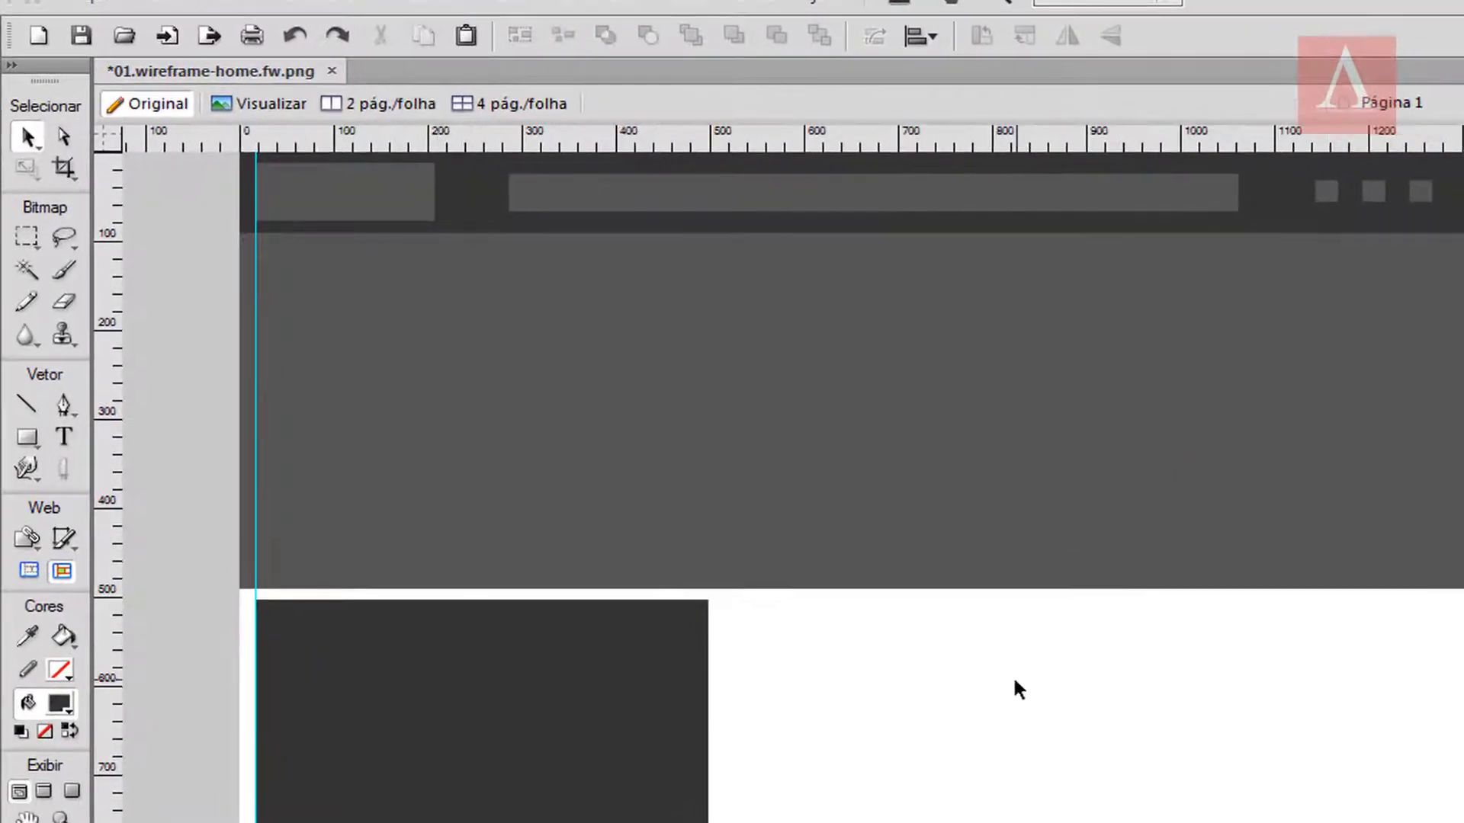
{"action": "left_click", "coordinate": [441, 698]}
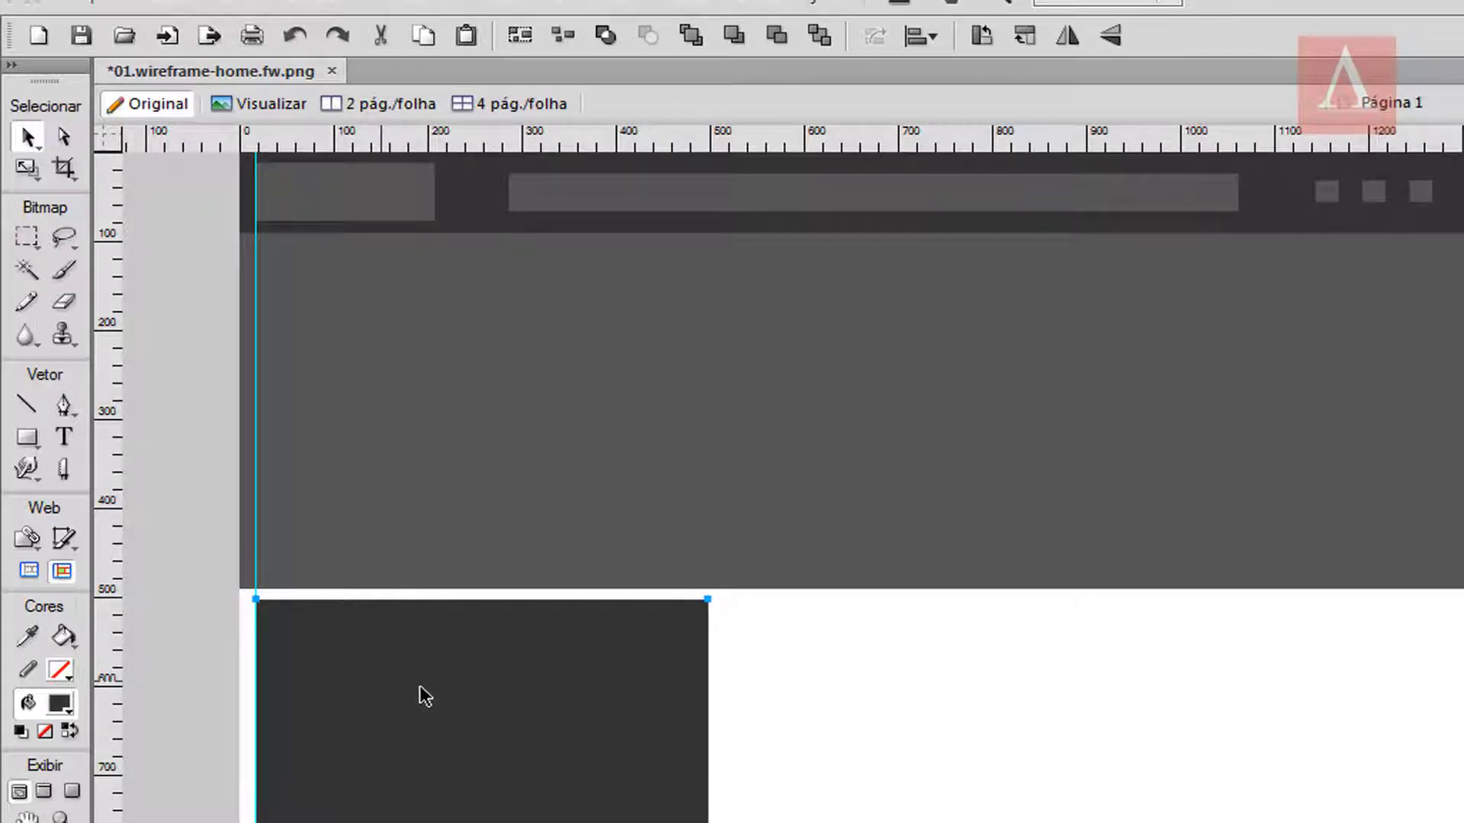
{"action": "left_click", "coordinate": [717, 721]}
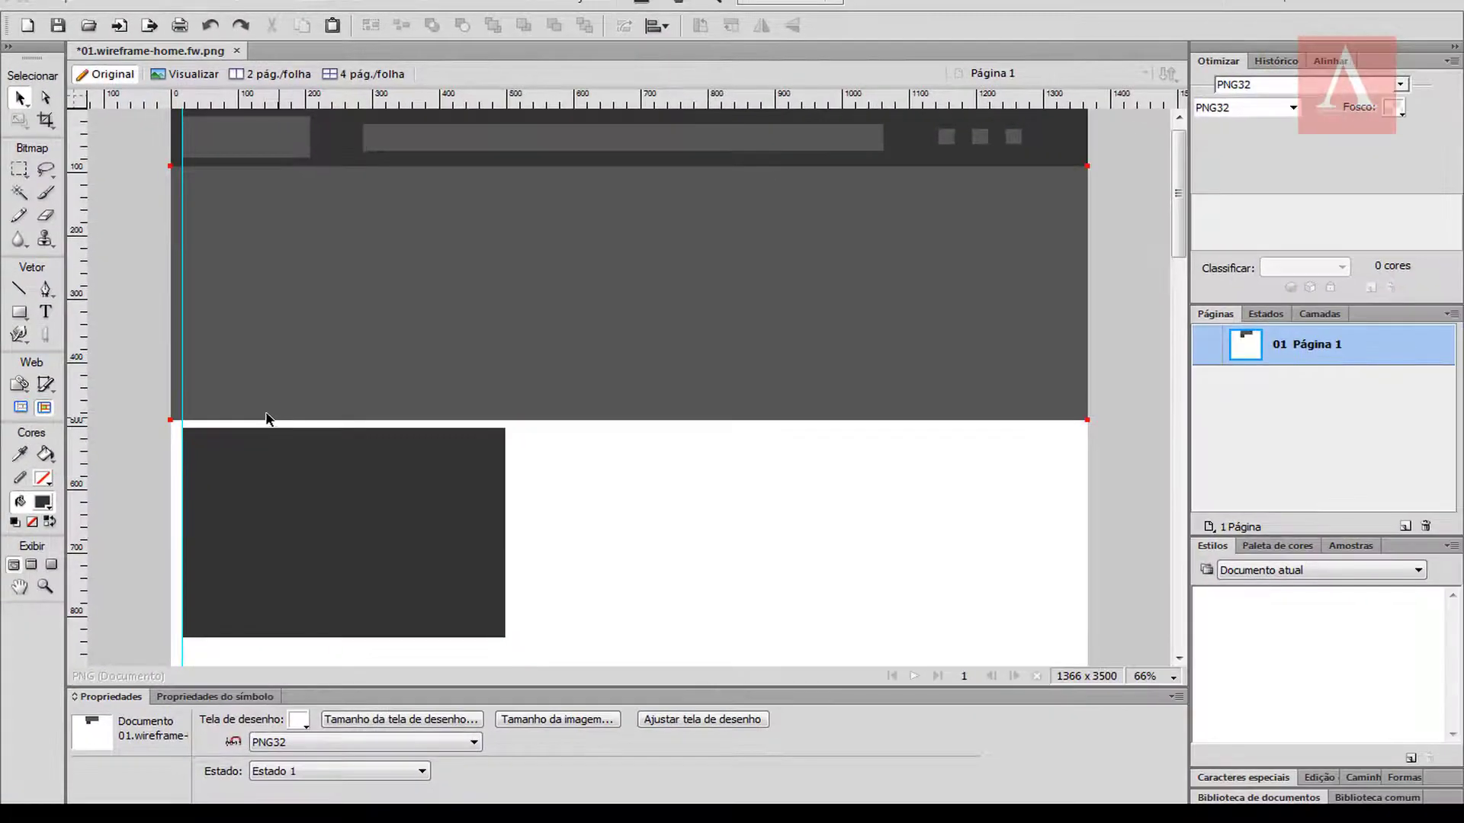
Step: Move the dark block further below the banner, to about X 18, Y 563
{"action": "left_click_drag", "start_coordinate": [309, 457], "coordinate": [311, 459]}
{"action": "key", "text": "shift+Down"}
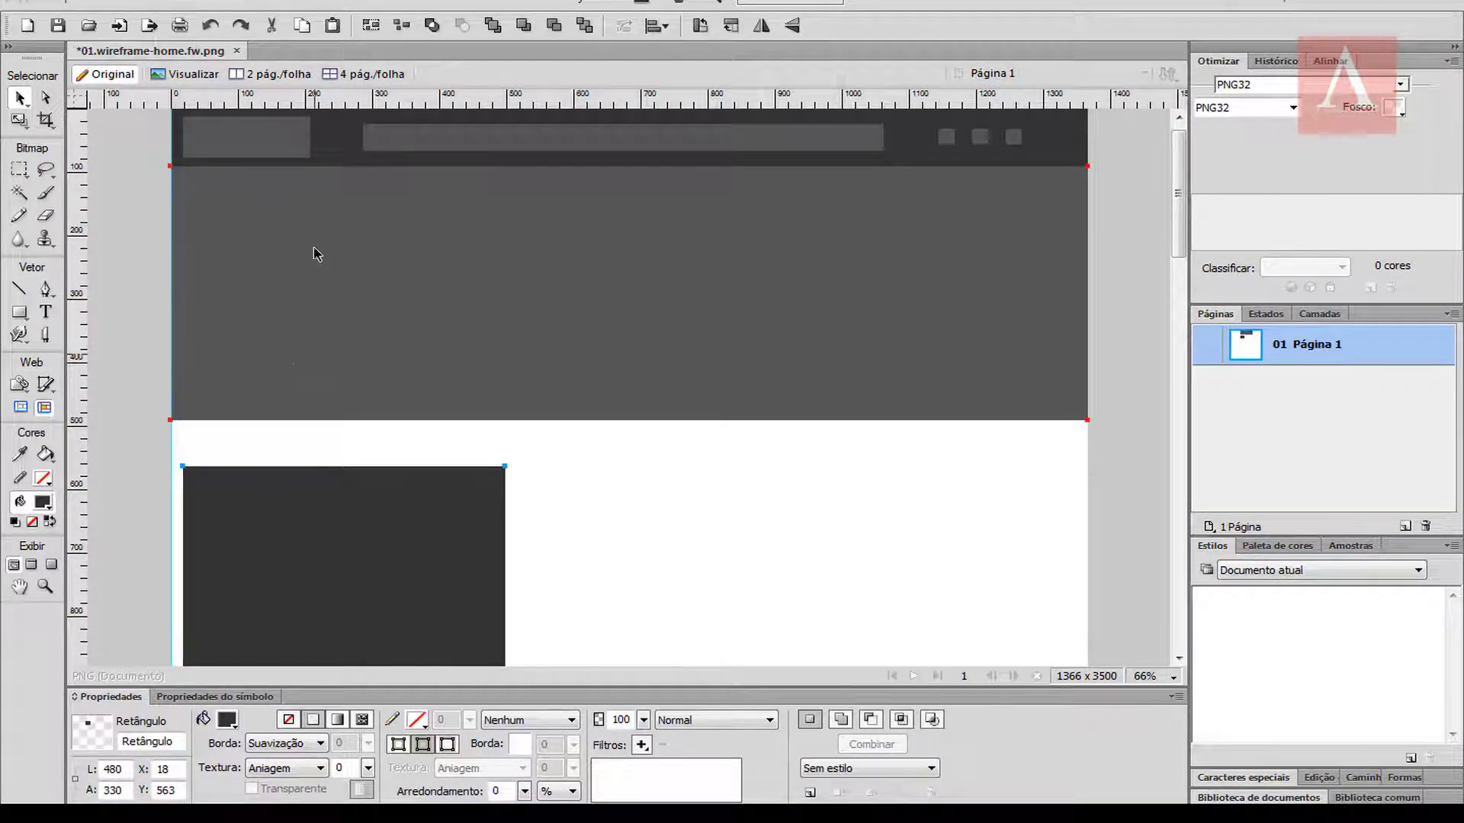
{"action": "scroll", "coordinate": [310, 404], "scroll_direction": "down", "scroll_amount": 3}
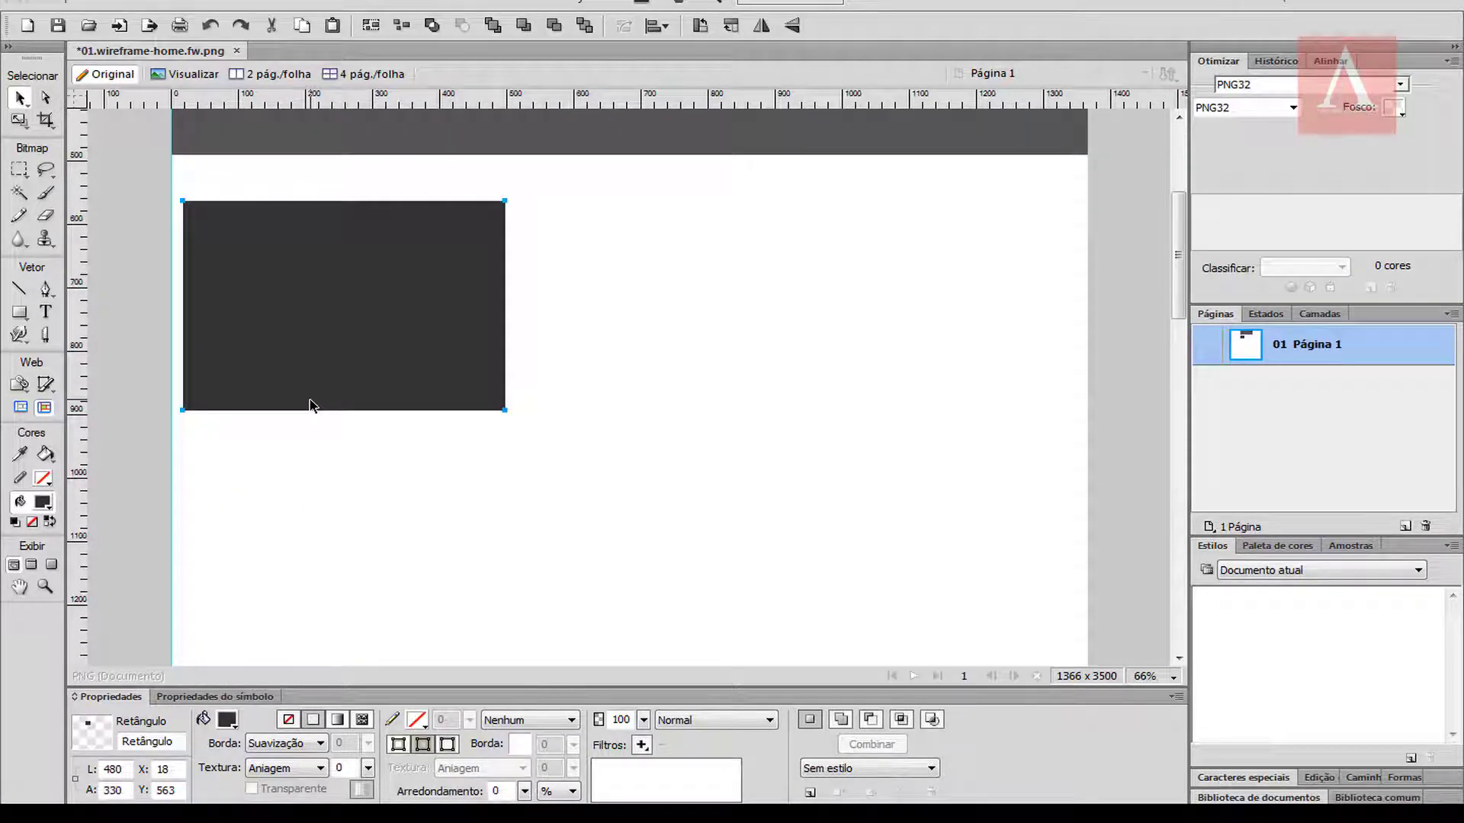
{"action": "left_click", "coordinate": [649, 392]}
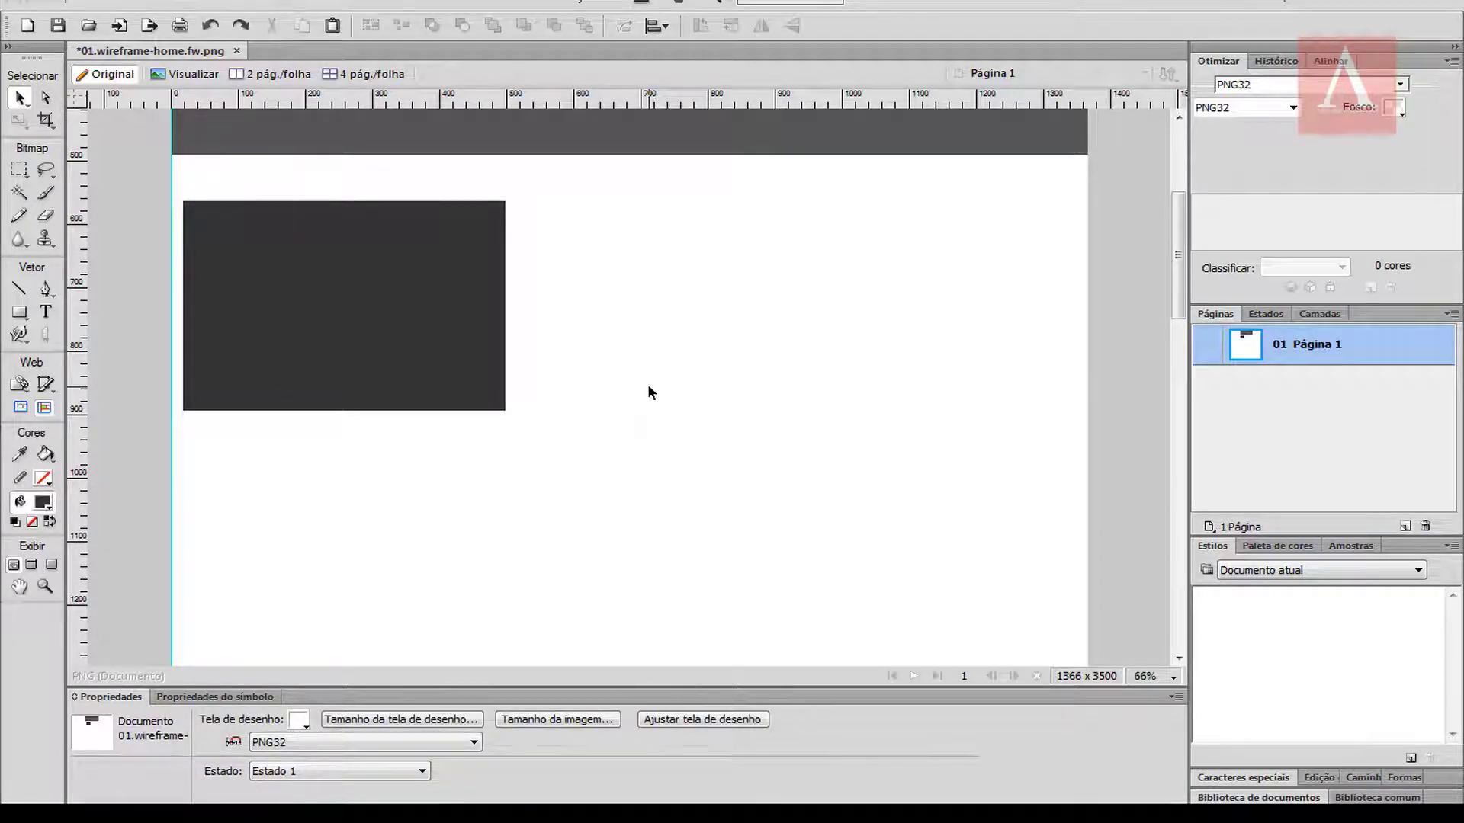
{"action": "scroll", "coordinate": [652, 387], "scroll_direction": "up", "scroll_amount": 5}
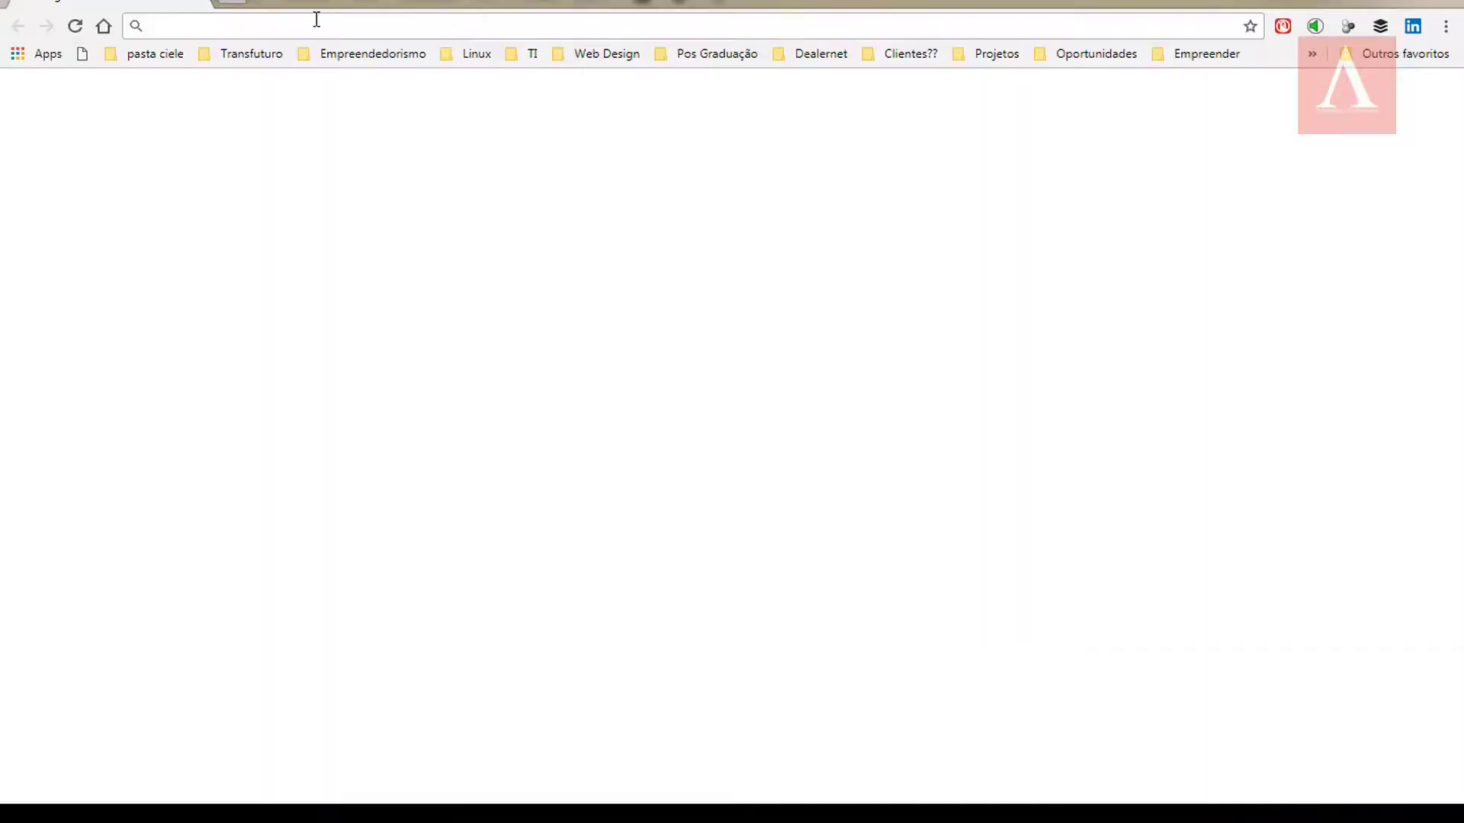
Step: Switch to the Chrome browser, search Google for "lorem ipsum" and open the Lipsum generator site br.lipsum.com
{"action": "type", "text": "lorem ip"}
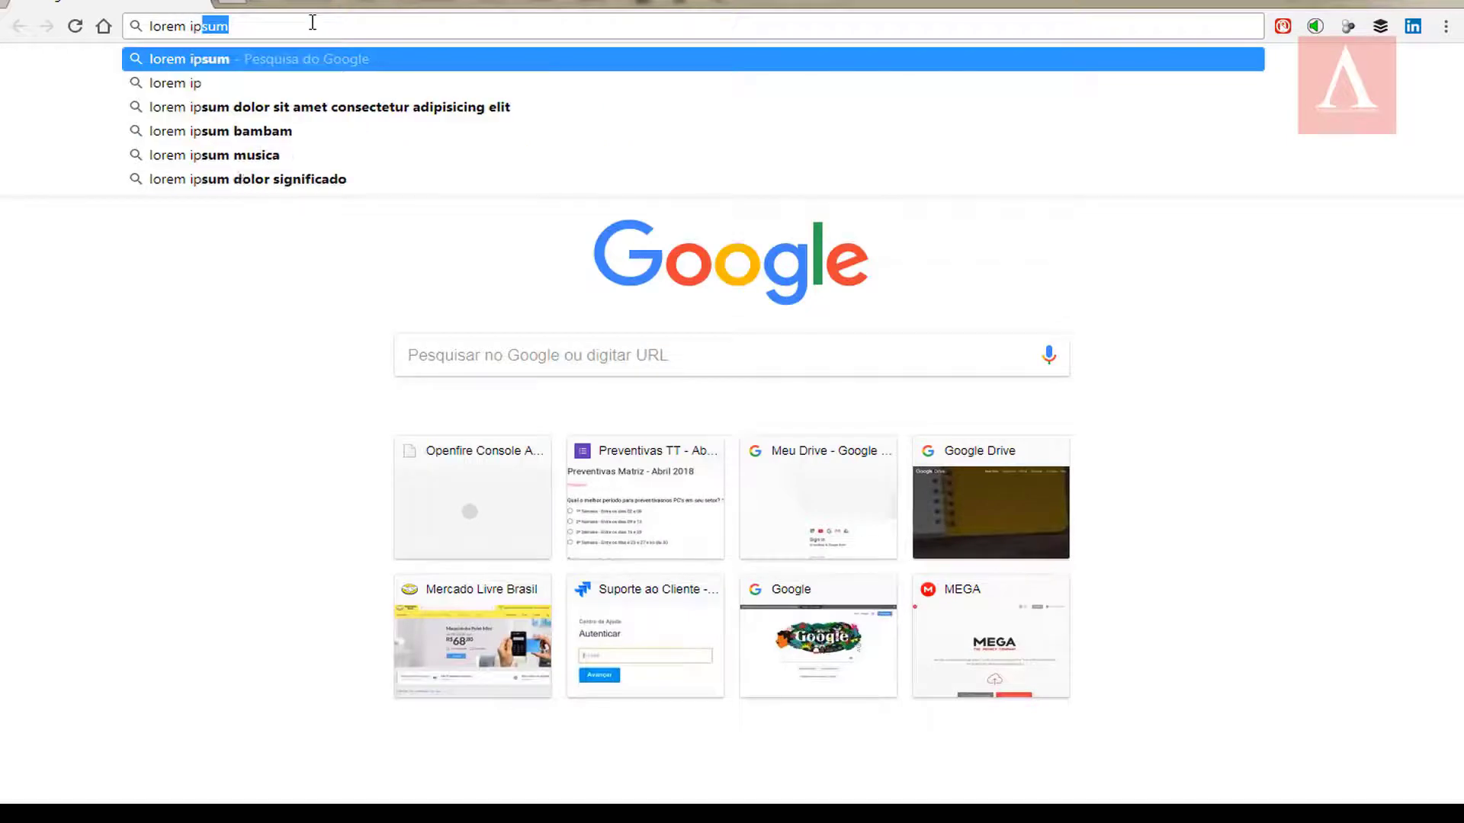
{"action": "type", "text": "sum"}
{"action": "key", "text": "Return"}
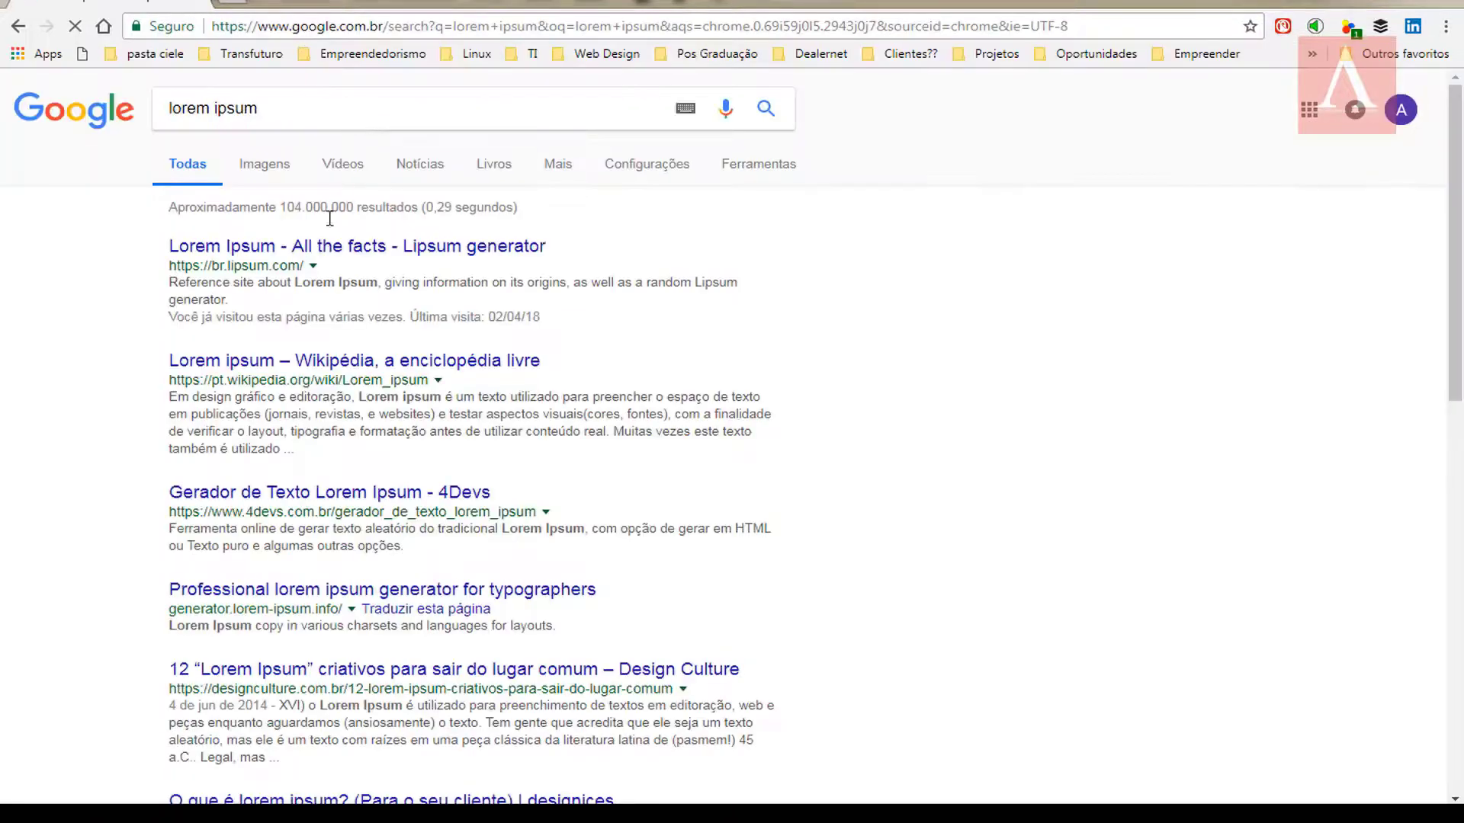
{"action": "left_click", "coordinate": [329, 258]}
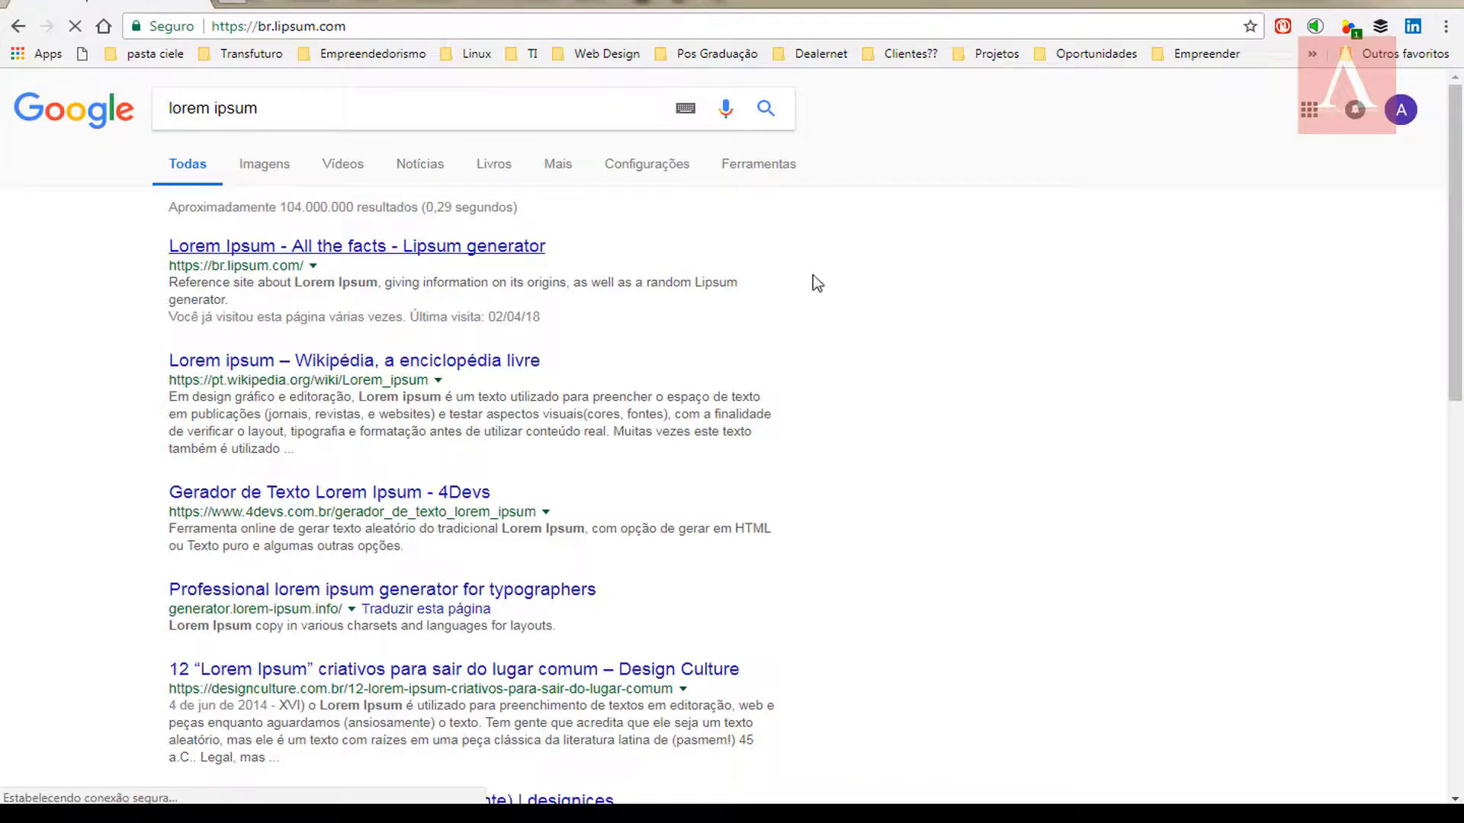
Step: Find the generator form on the Lipsum page and generate five paragraphs of placeholder text
{"action": "scroll", "coordinate": [972, 516], "scroll_direction": "down", "scroll_amount": 6}
{"action": "scroll", "coordinate": [972, 516], "scroll_direction": "down", "scroll_amount": 1}
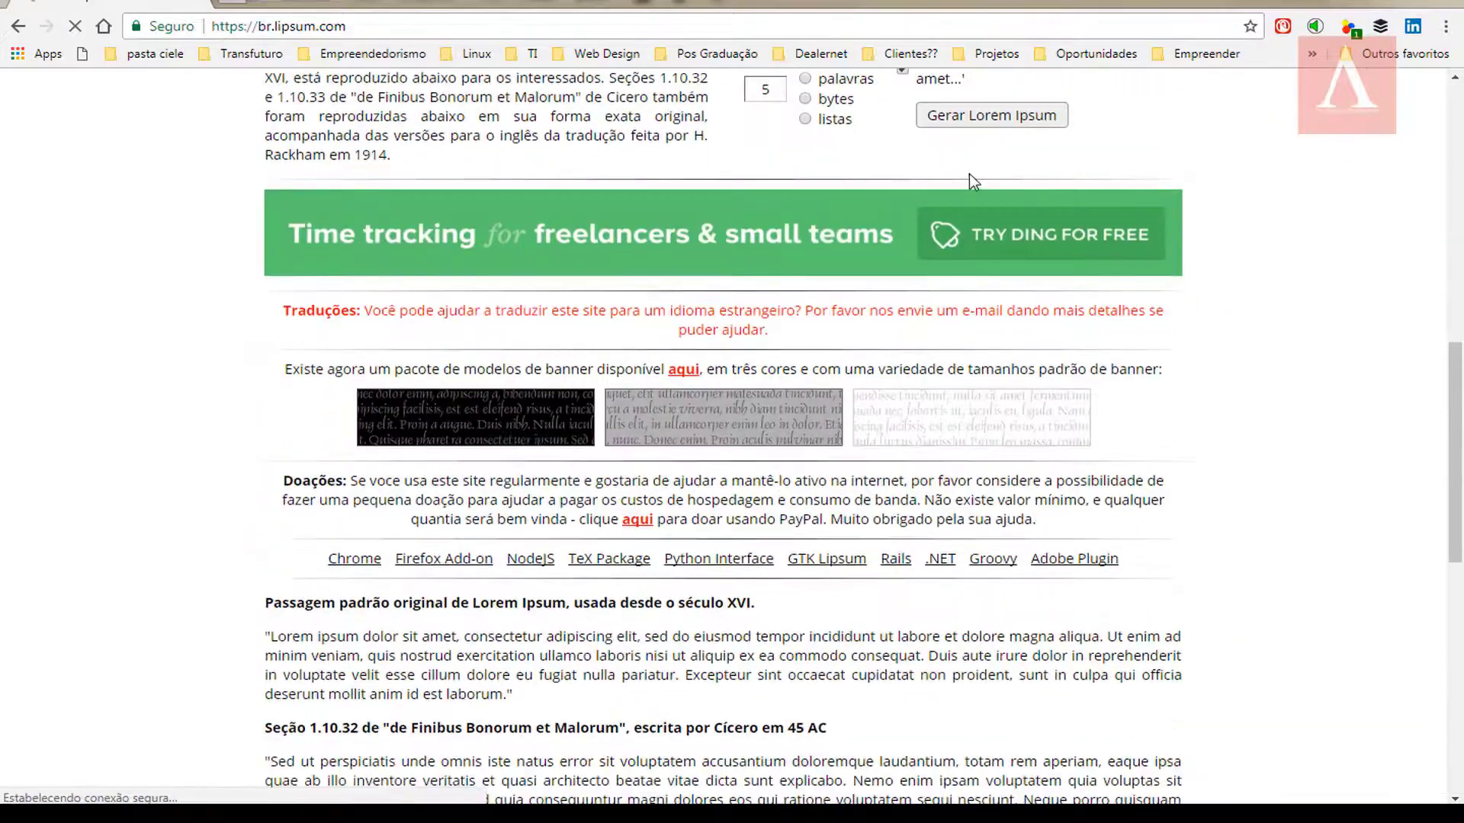
{"action": "scroll", "coordinate": [973, 313], "scroll_direction": "up", "scroll_amount": 2}
{"action": "left_click", "coordinate": [959, 311]}
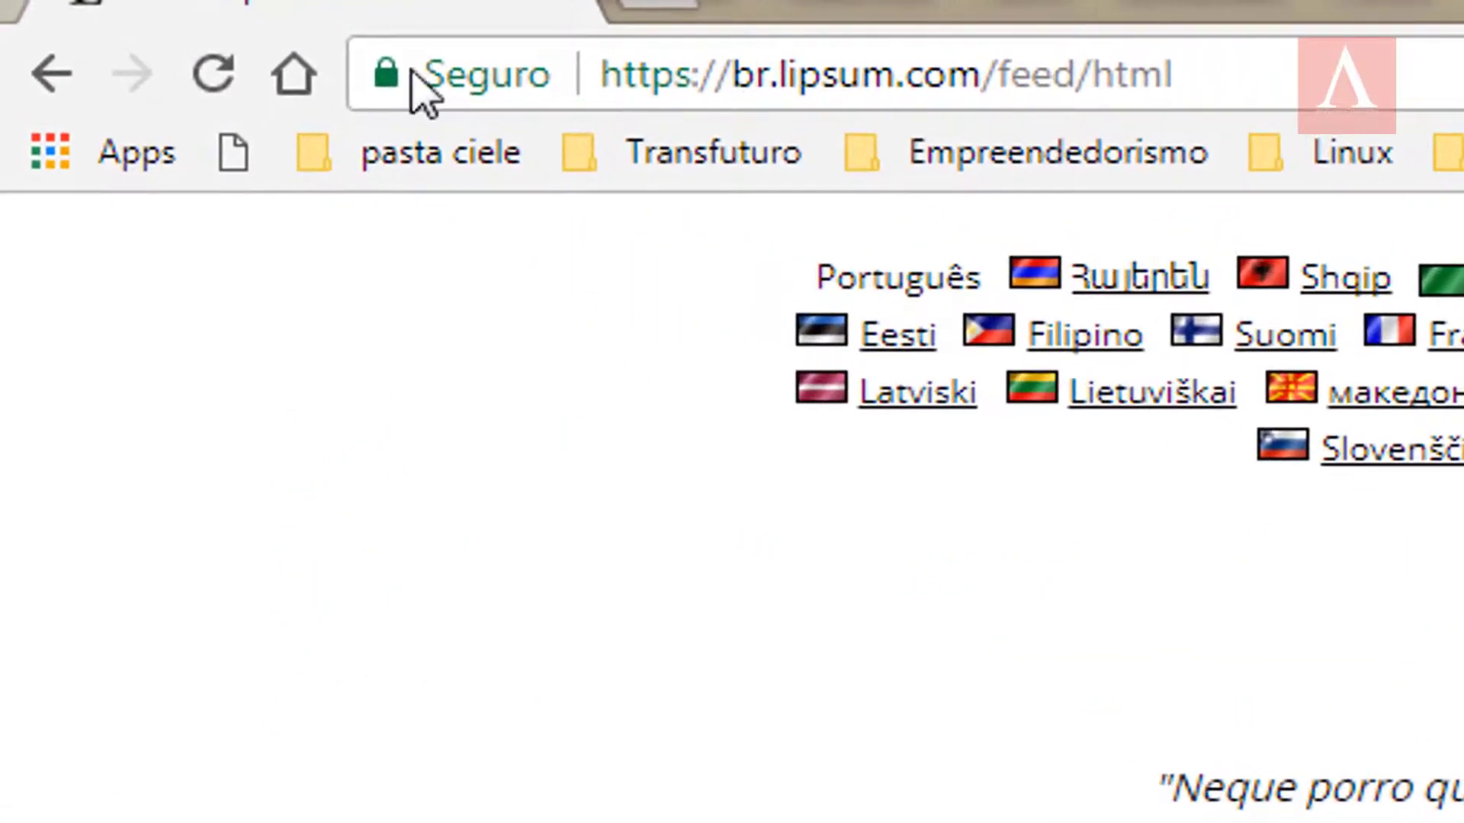
Step: Return to the generator form and generate five paragraphs starting with "Lorem ipsum dolor sit amet..."
{"action": "key", "text": "alt+Left"}
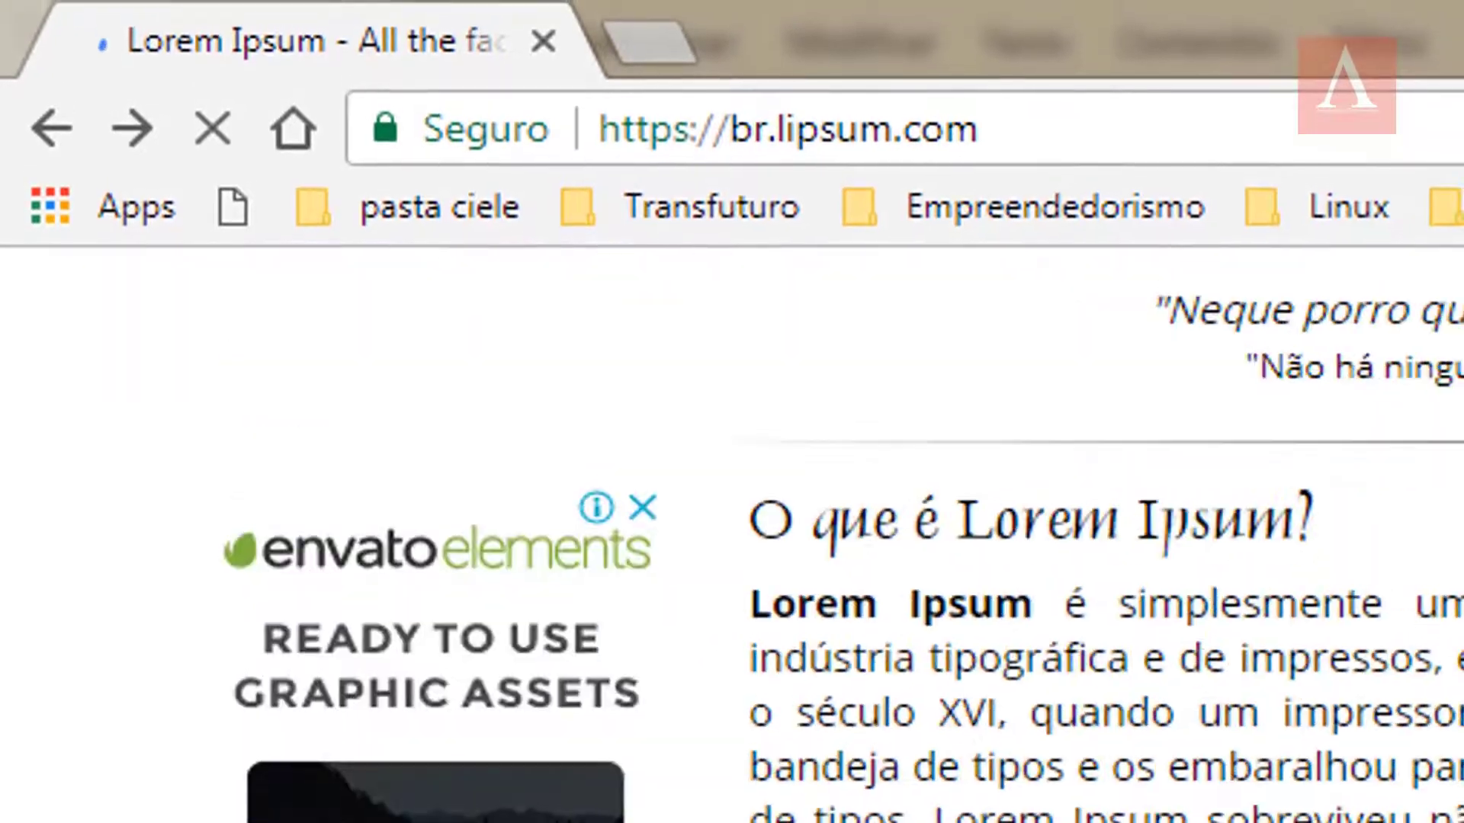
{"action": "scroll", "coordinate": [732, 412], "scroll_direction": "down", "scroll_amount": 10}
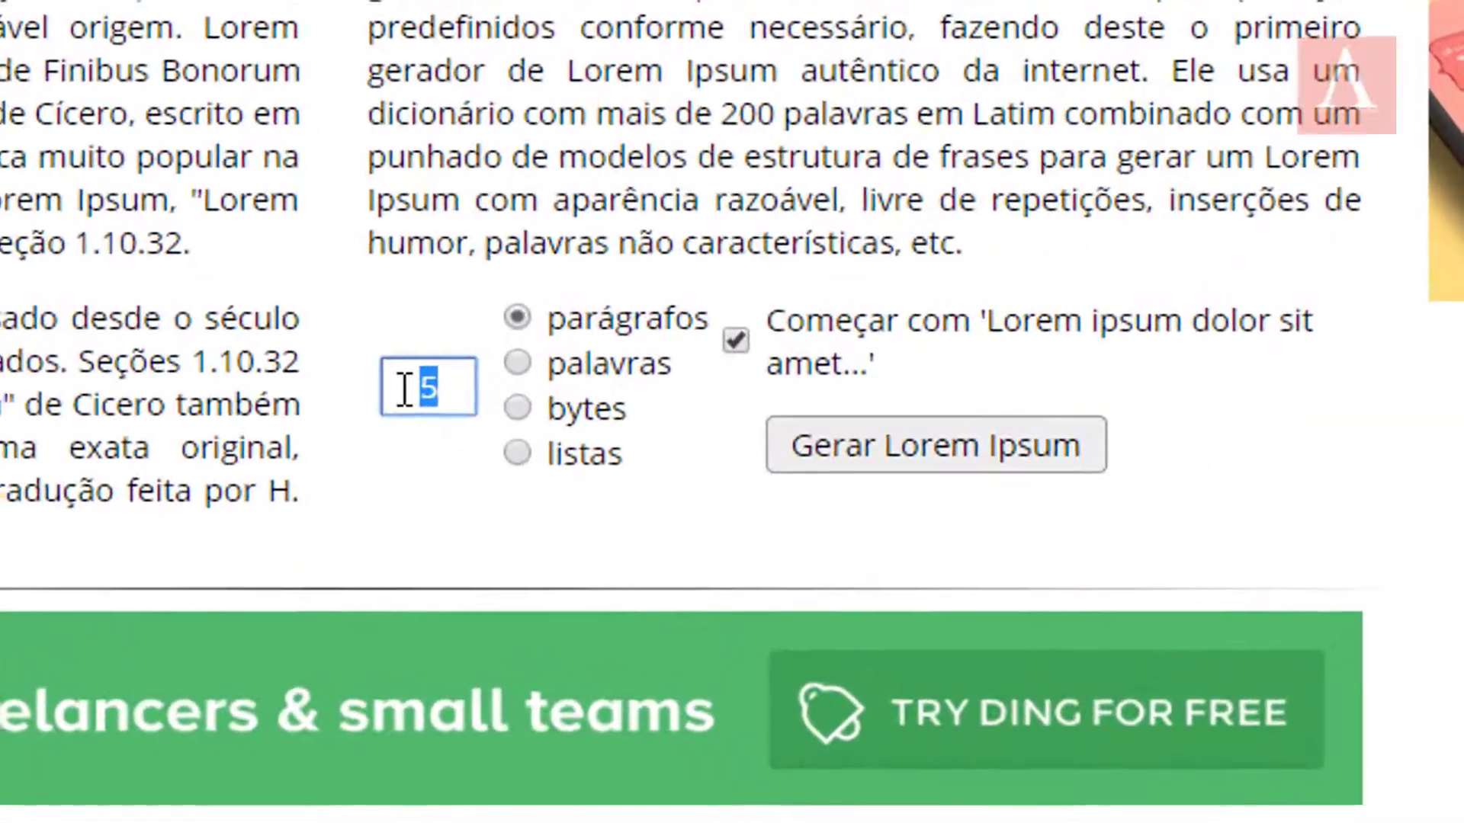
{"action": "left_click", "coordinate": [886, 445]}
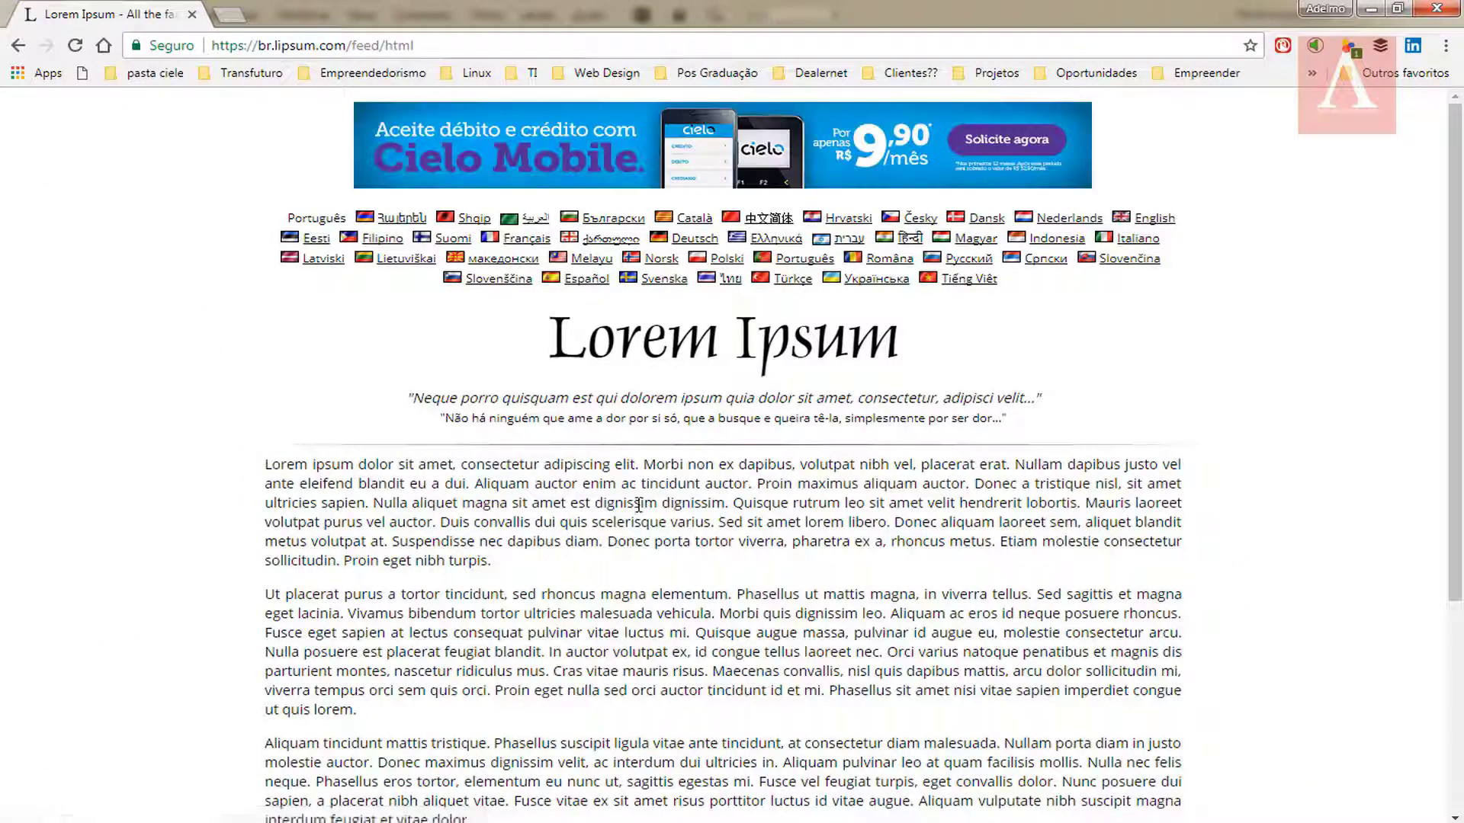
Step: Copy the opening Lorem Ipsum sentences, through "dignissim dignissim.", and switch back to the Fireworks wireframe document
{"action": "scroll", "coordinate": [650, 503], "scroll_direction": "down", "scroll_amount": 4}
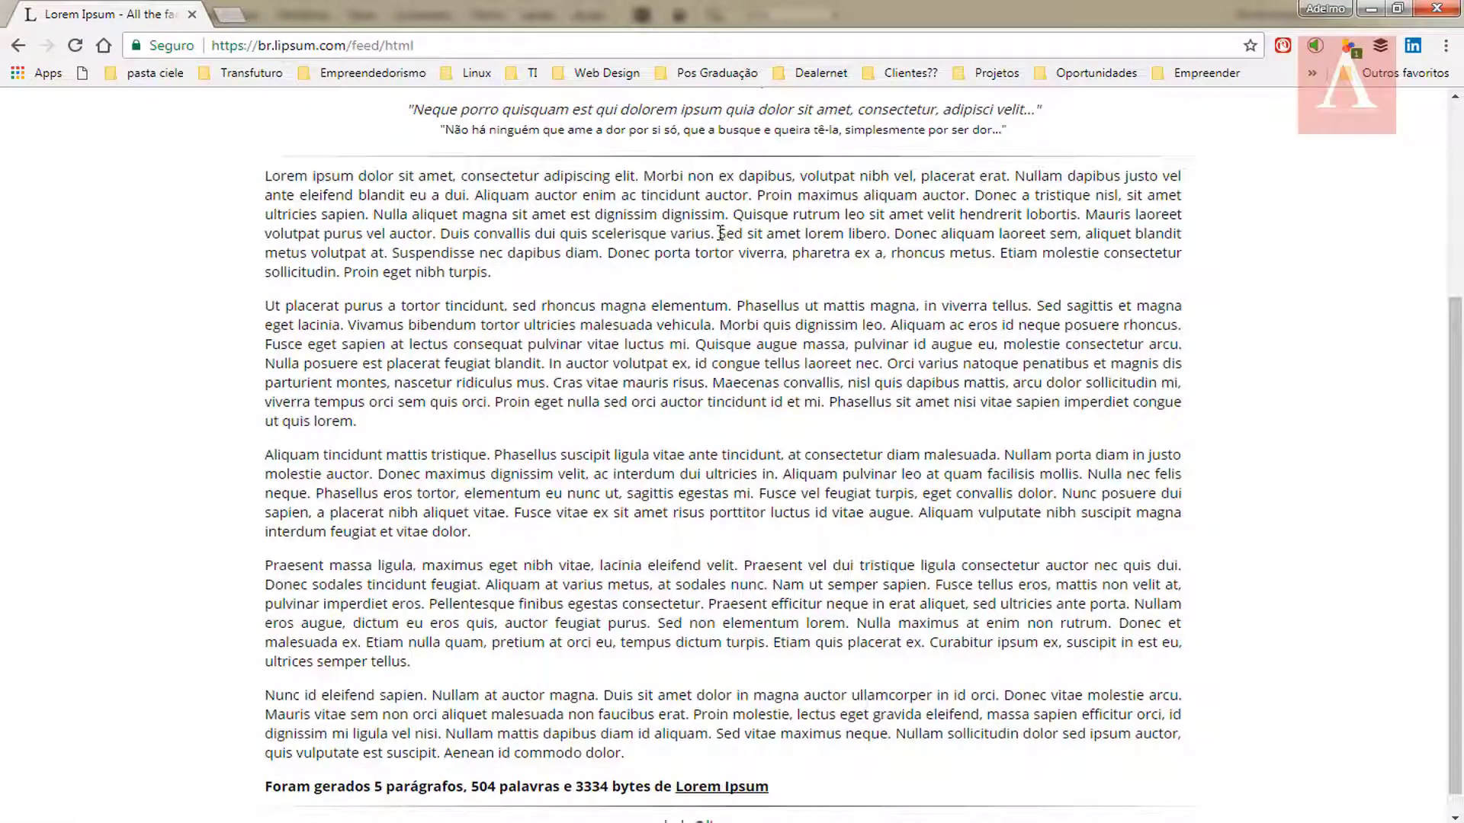
{"action": "left_click_drag", "start_coordinate": [733, 213], "coordinate": [267, 177]}
{"action": "key", "text": "ctrl+c"}
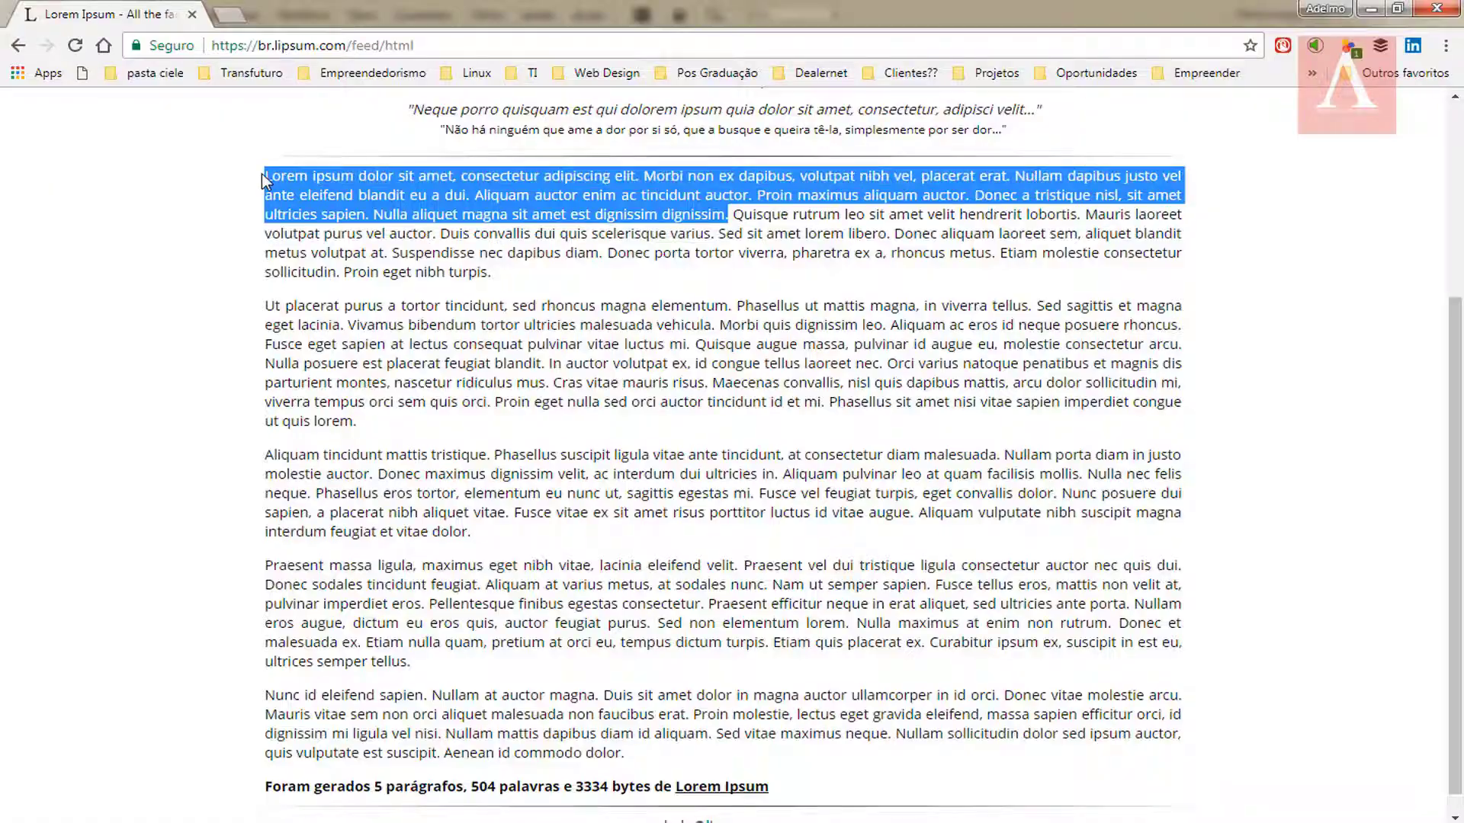
{"action": "key", "text": "alt+Tab"}
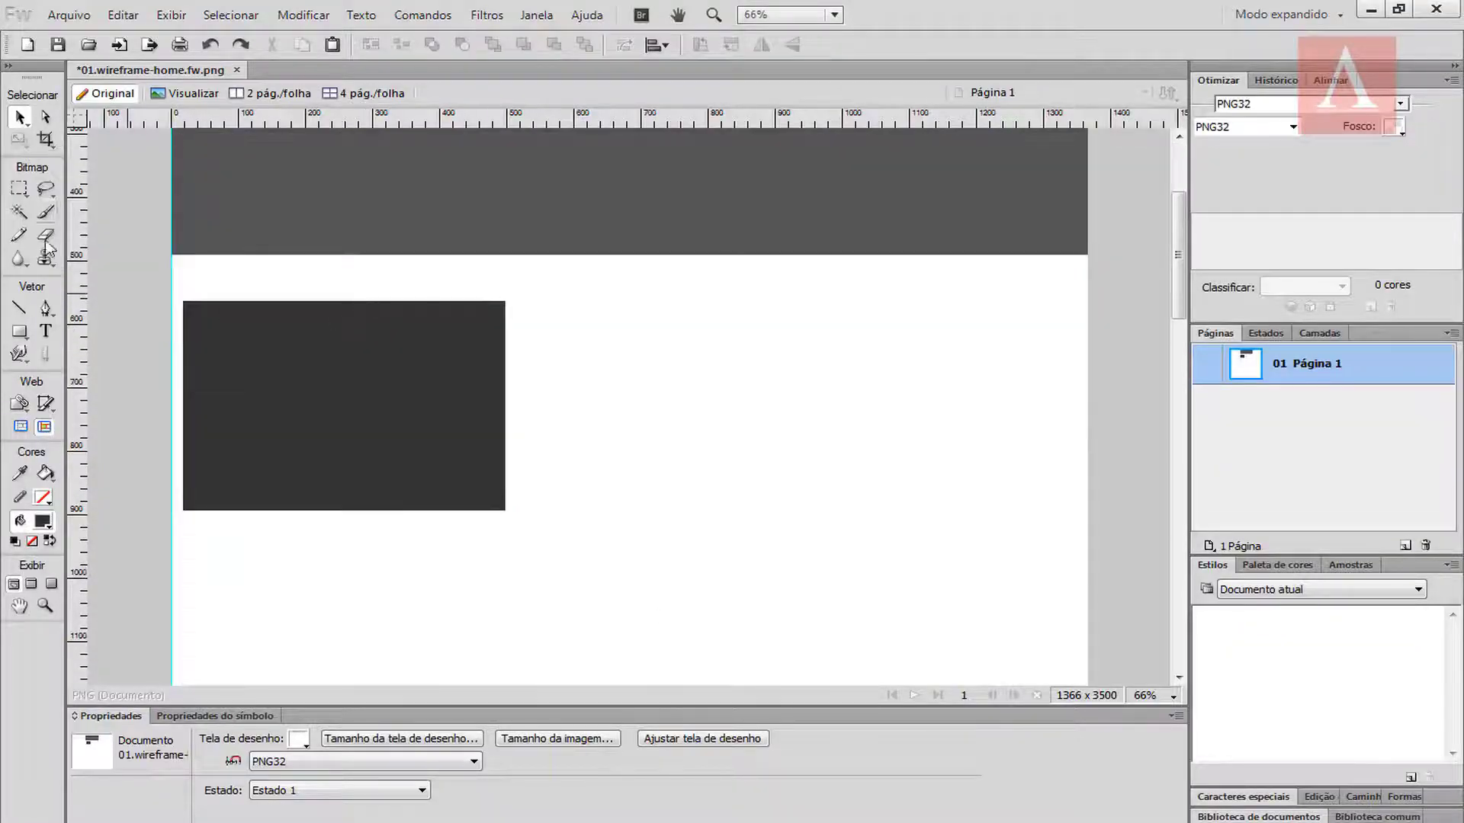
Step: Add the heading "Sobre a Empresa" beside the dark block's upper right corner at font size 50
{"action": "left_click", "coordinate": [46, 331]}
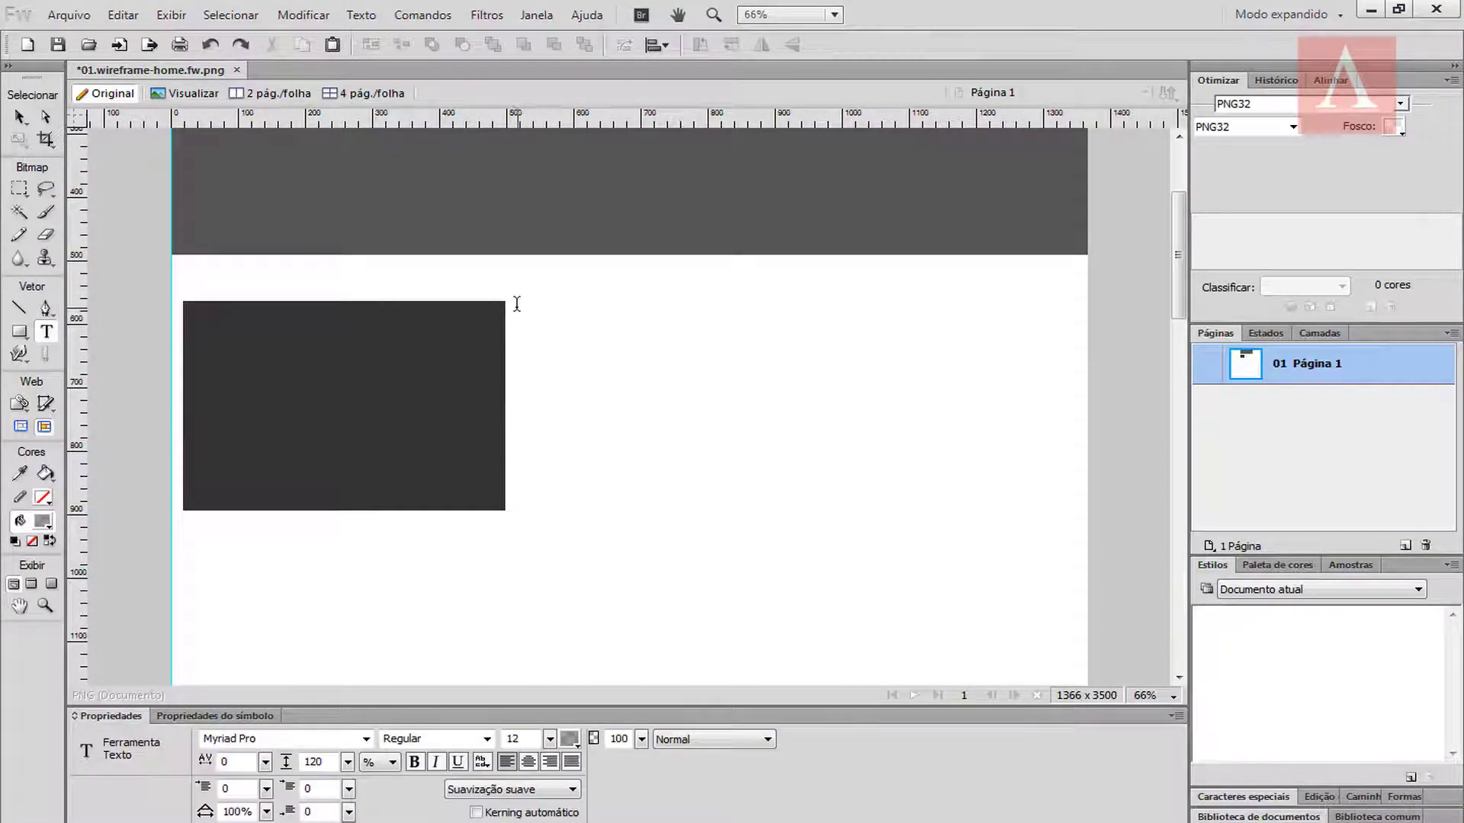
{"action": "left_click_drag", "start_coordinate": [517, 303], "coordinate": [975, 351]}
{"action": "type", "text": "Sobre a "}
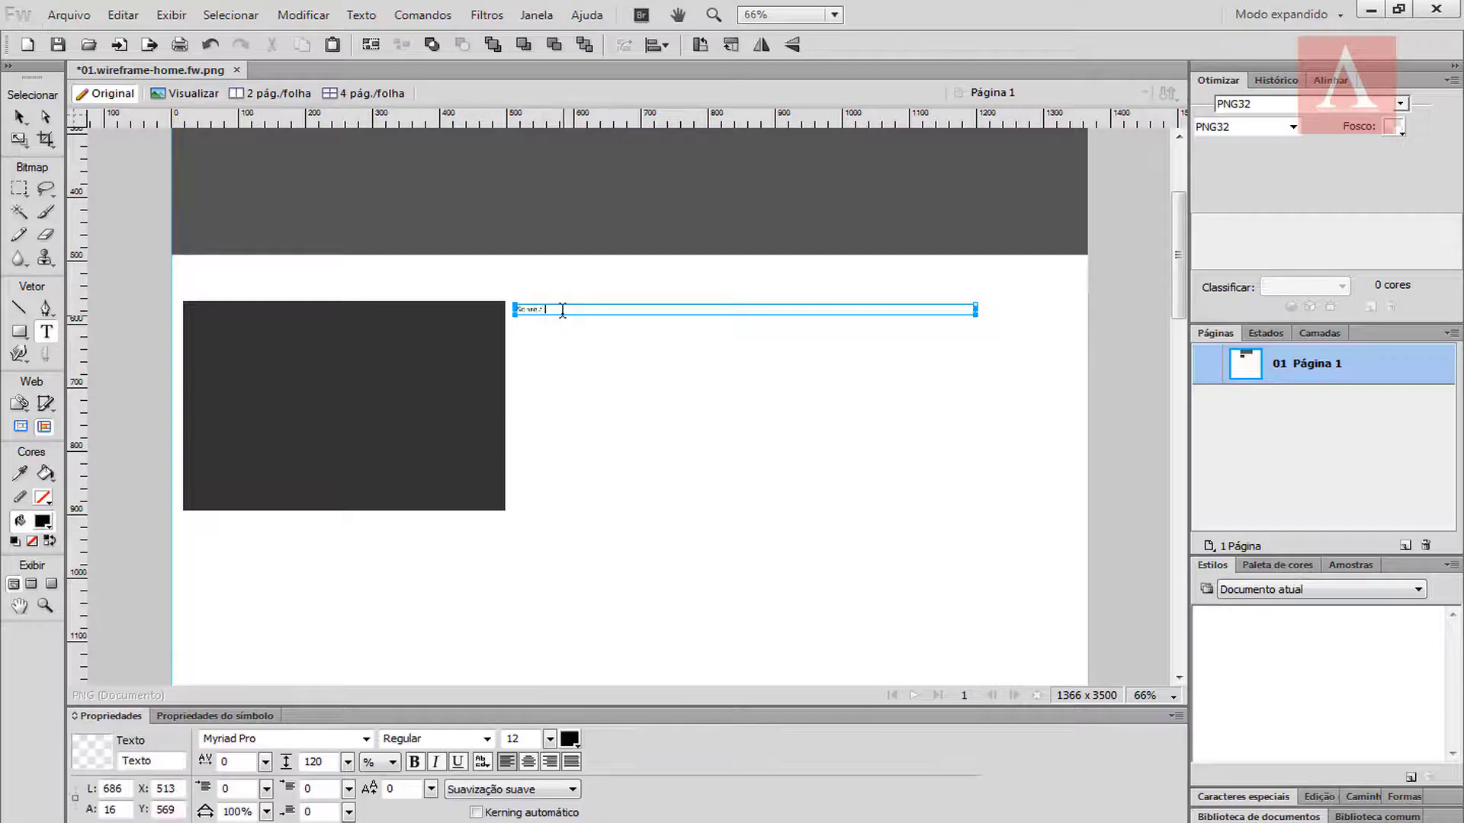
{"action": "type", "text": "Empresa"}
{"action": "key", "text": "Escape"}
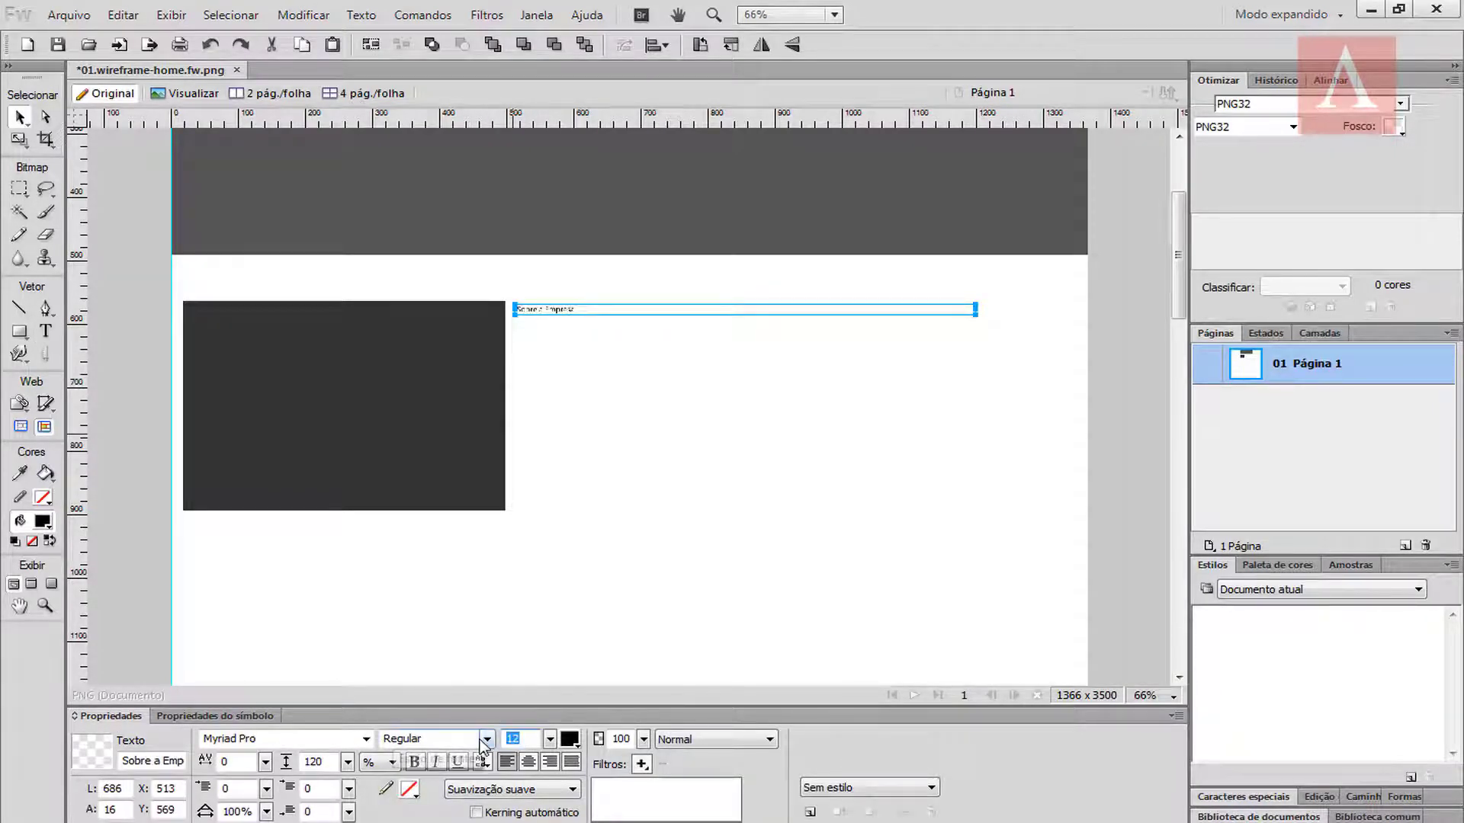
{"action": "type", "text": "50"}
{"action": "key", "text": "Return"}
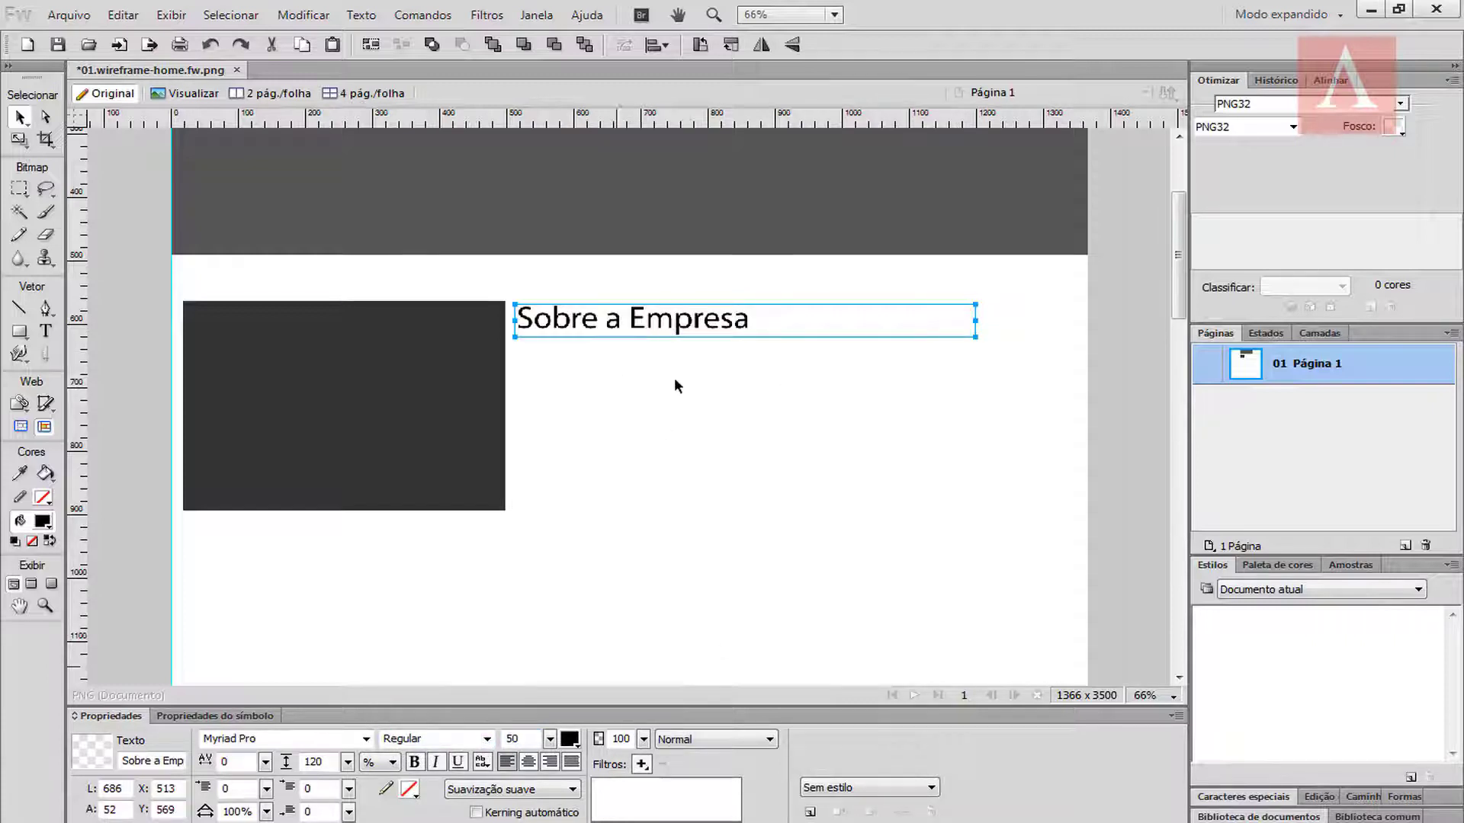
Step: Sample the dark block's #333333 as the "Sobre a Empresa" heading's text color and make the heading bold
{"action": "left_click", "coordinate": [569, 739]}
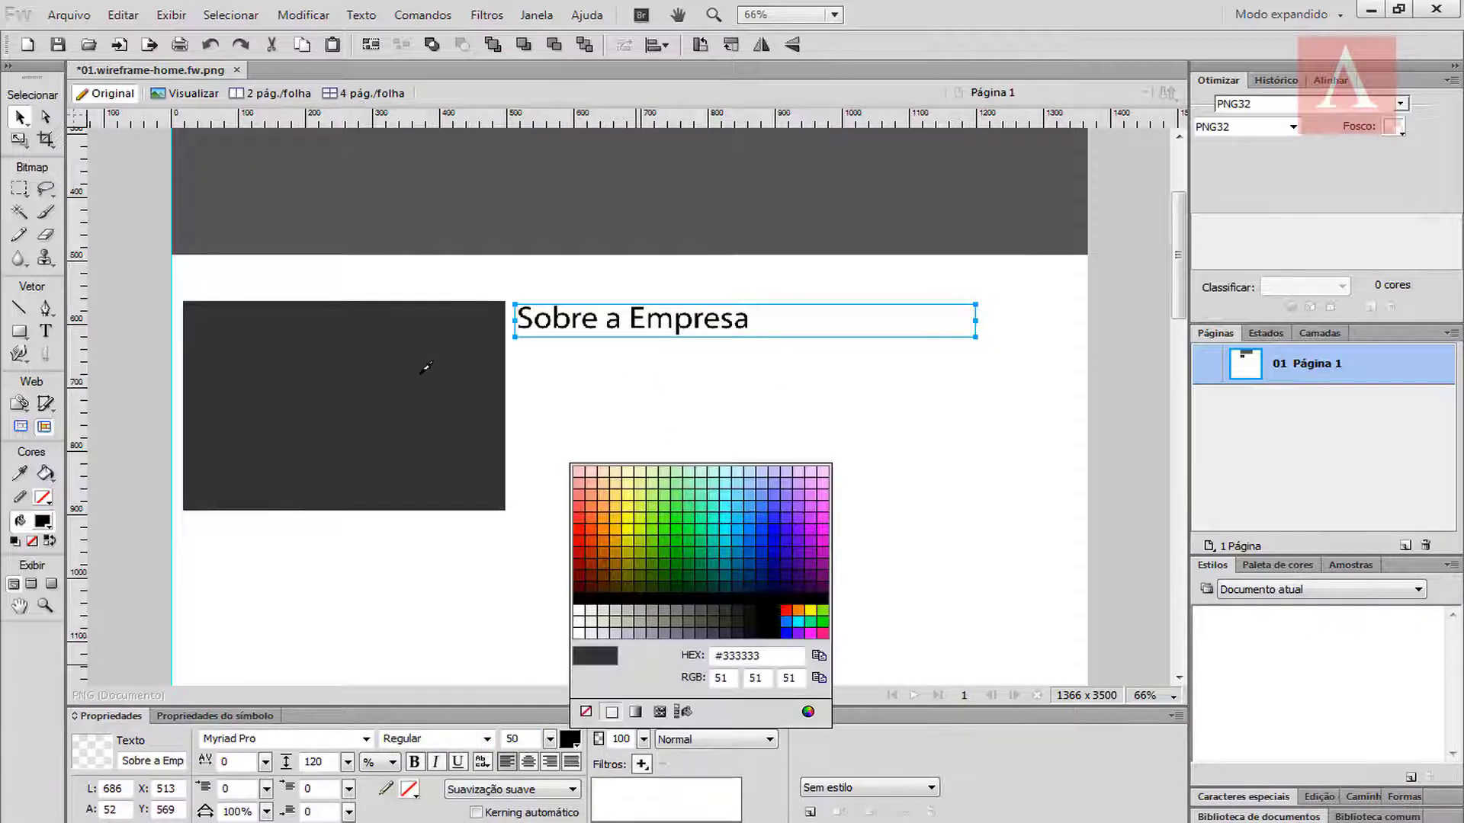
{"action": "left_click", "coordinate": [427, 367]}
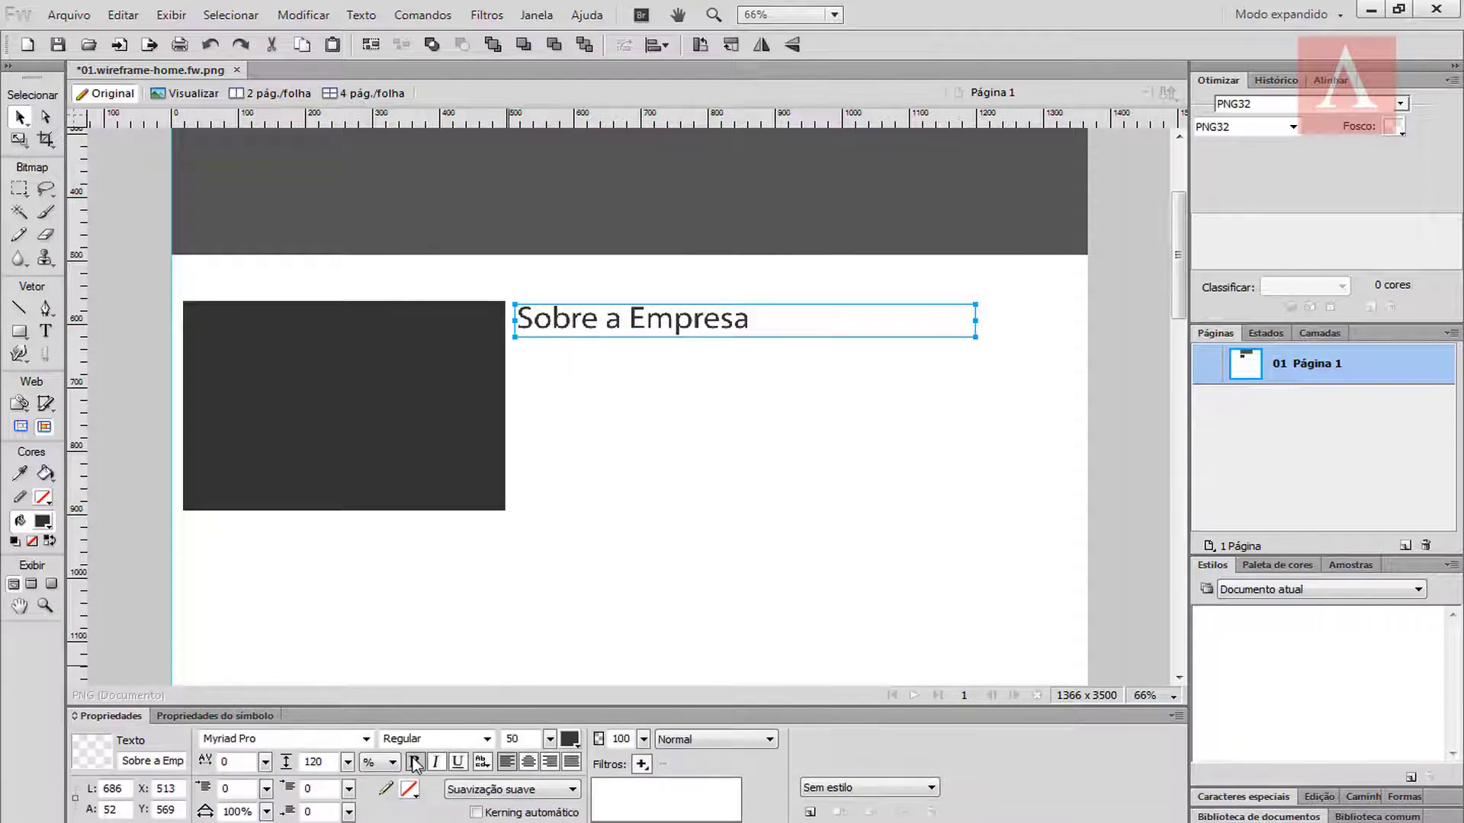
{"action": "left_click", "coordinate": [414, 761]}
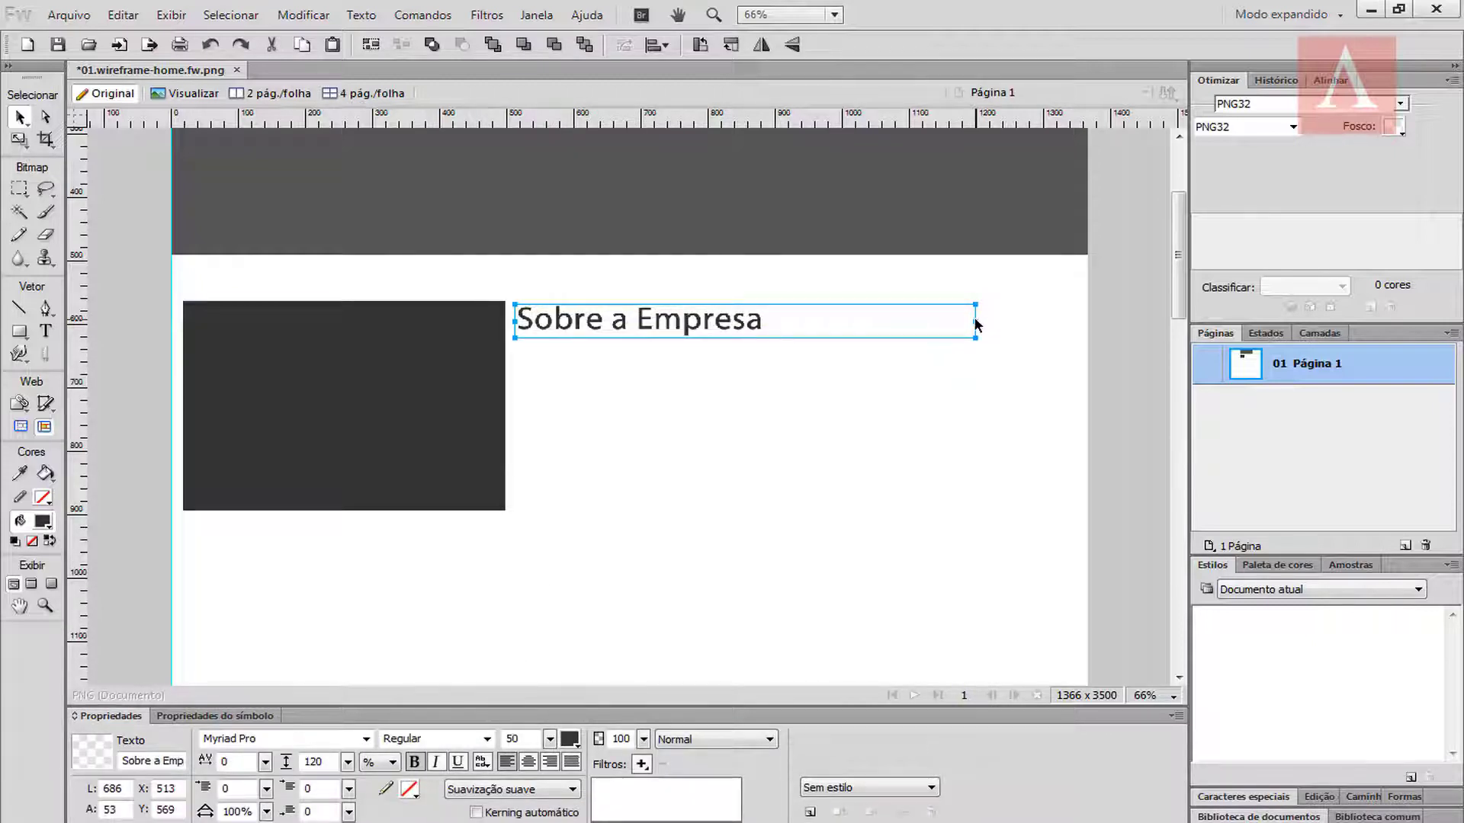
{"action": "left_click_drag", "start_coordinate": [945, 321], "coordinate": [817, 263]}
{"action": "key", "text": "ctrl+z"}
{"action": "left_click", "coordinate": [592, 361]}
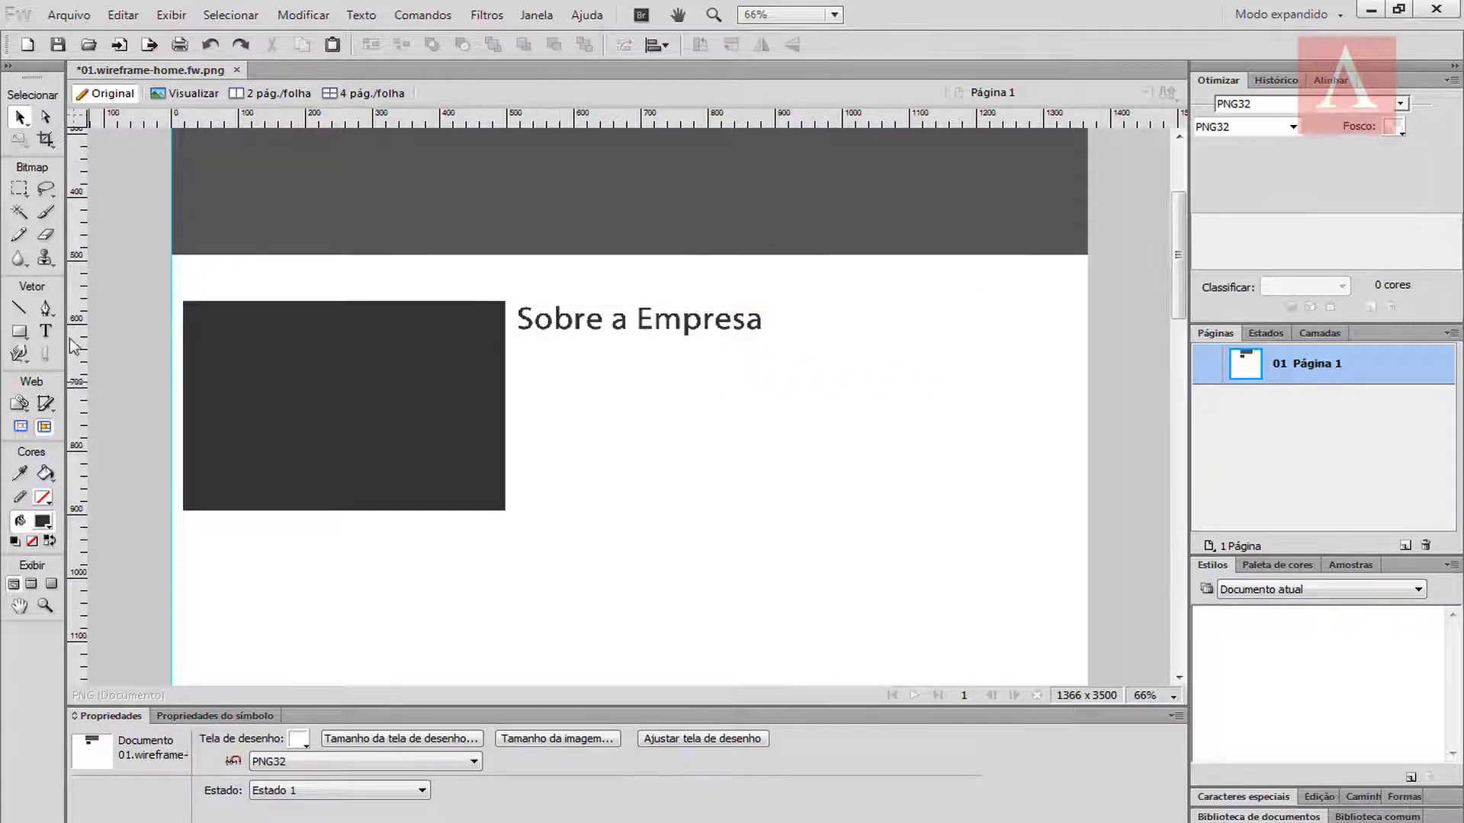
Step: Create a text box about 793 px wide below the heading and paste the copied Lorem Ipsum text into it
{"action": "left_click", "coordinate": [46, 332]}
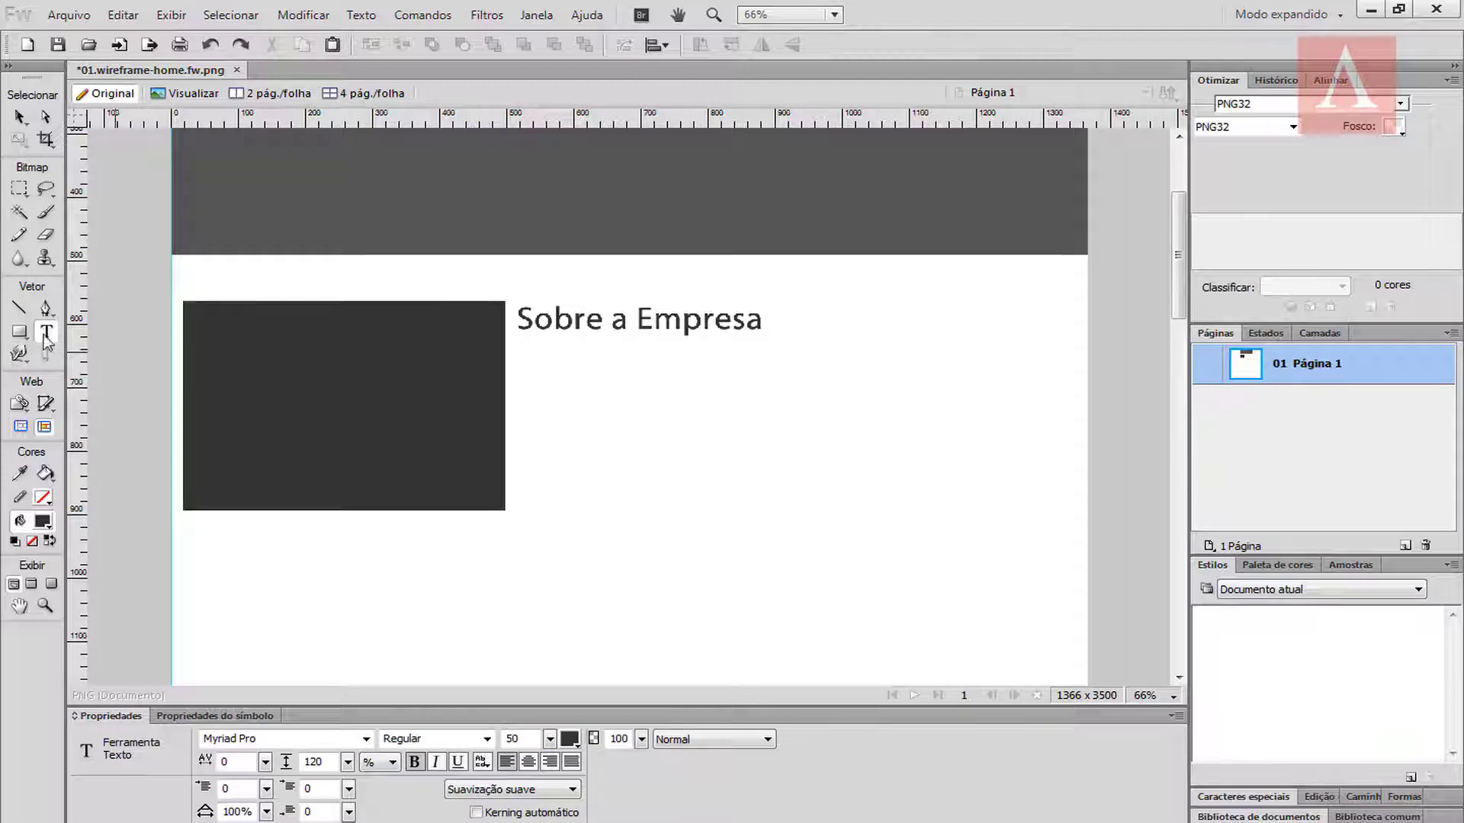
{"action": "left_click_drag", "start_coordinate": [522, 348], "coordinate": [1053, 477]}
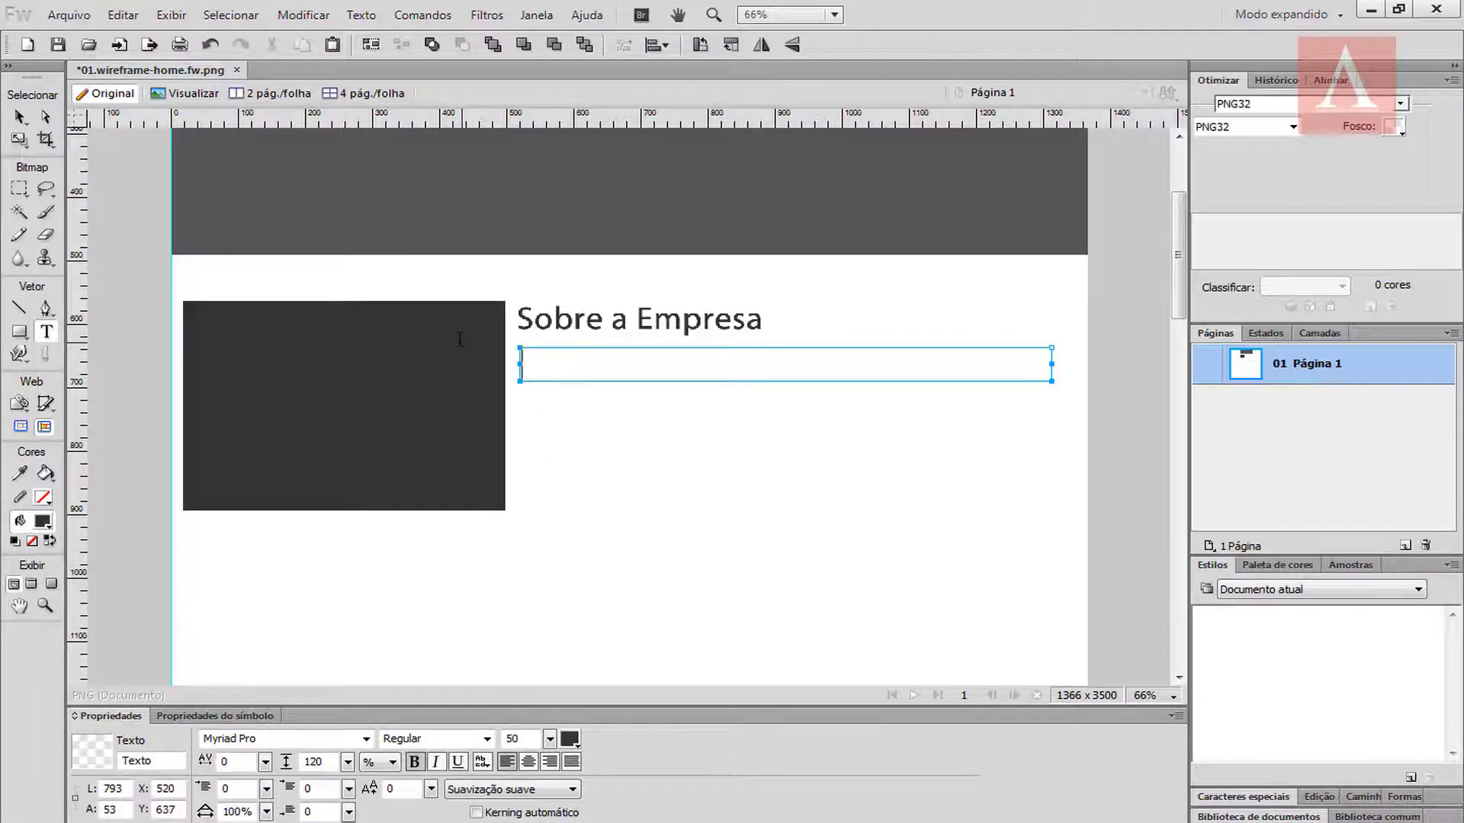
{"action": "key", "text": "ctrl+v"}
{"action": "scroll", "coordinate": [457, 336], "scroll_direction": "up", "scroll_amount": 6}
{"action": "scroll", "coordinate": [581, 441], "scroll_direction": "down", "scroll_amount": 3}
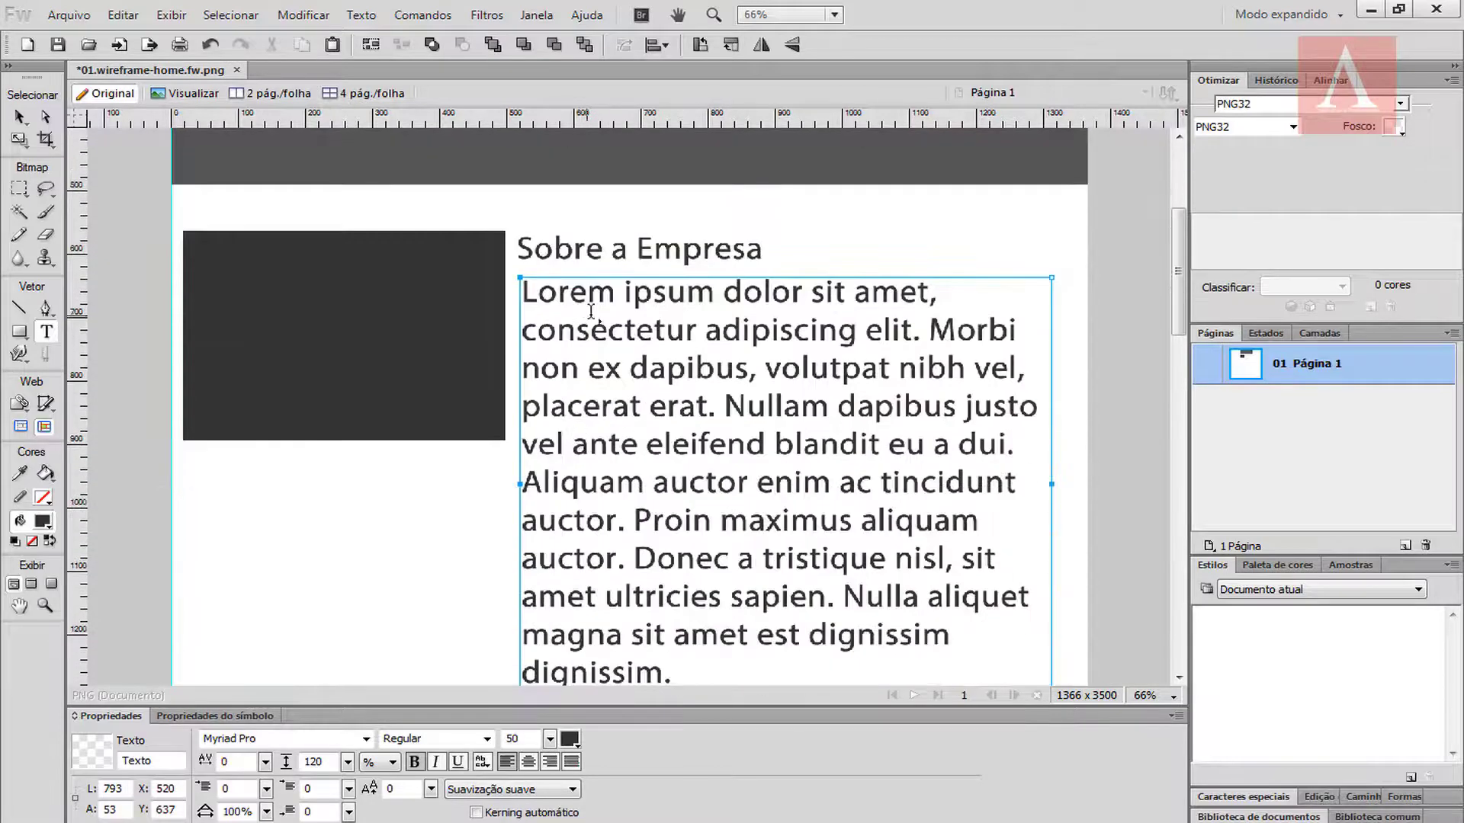
Step: Set the font size of the entire Lorem Ipsum paragraph to 25
{"action": "left_click", "coordinate": [418, 765]}
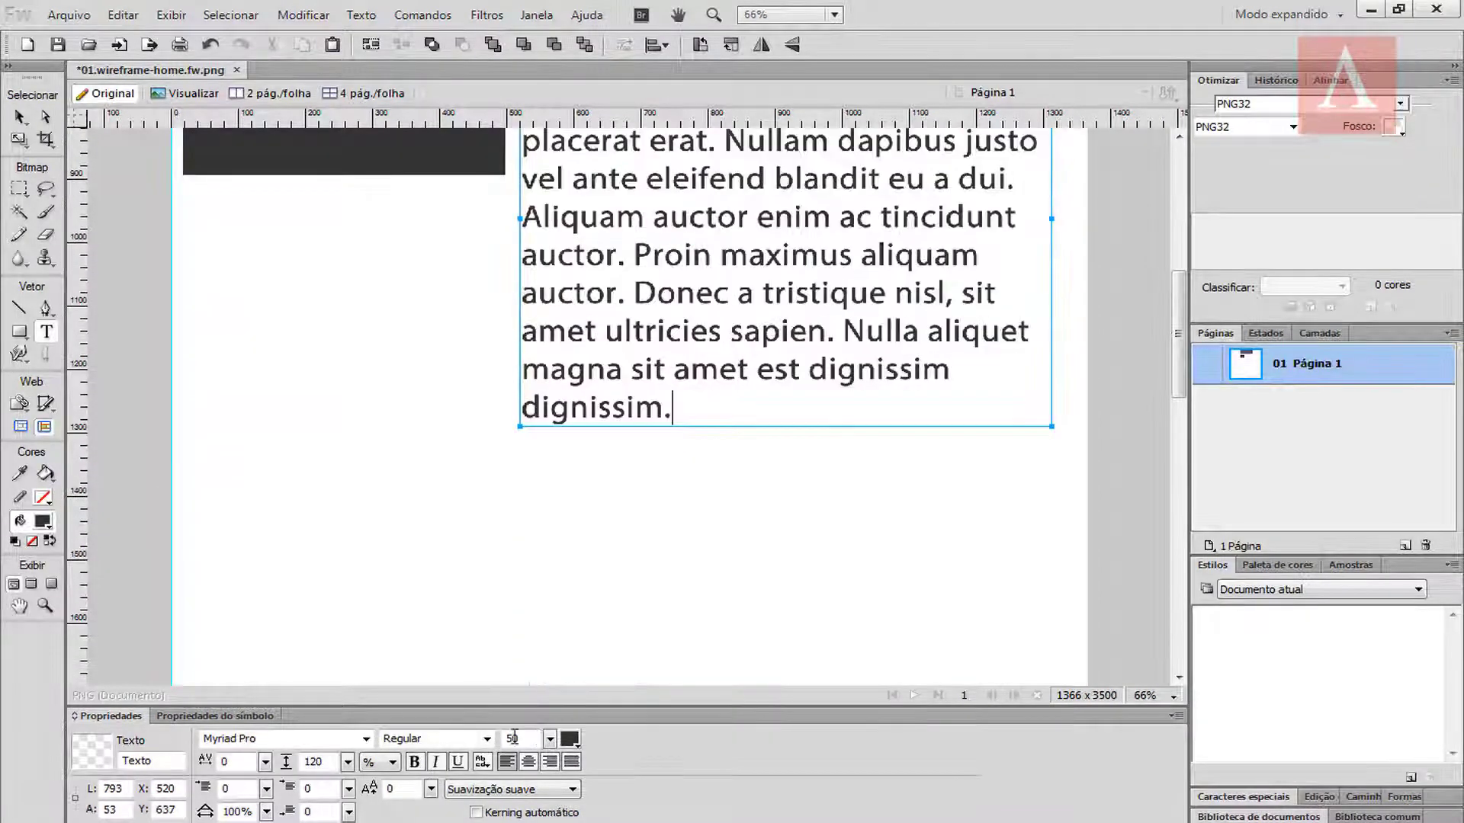
{"action": "double_click", "coordinate": [513, 738]}
{"action": "type", "text": "20"}
{"action": "left_click_drag", "start_coordinate": [702, 415], "coordinate": [500, 97]}
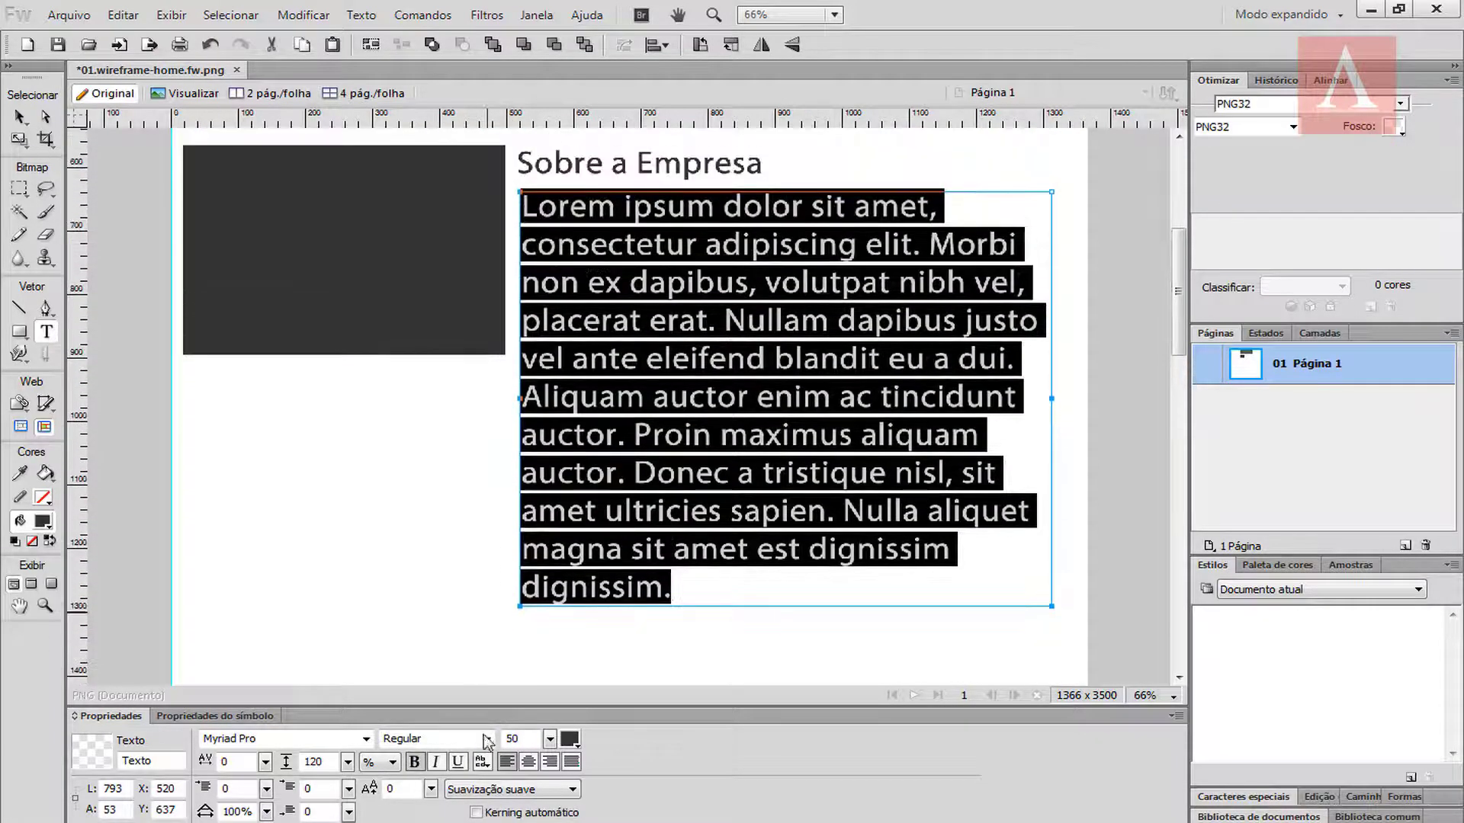
{"action": "double_click", "coordinate": [513, 739]}
{"action": "key", "text": "Return"}
{"action": "type", "text": "25"}
{"action": "key", "text": "Return"}
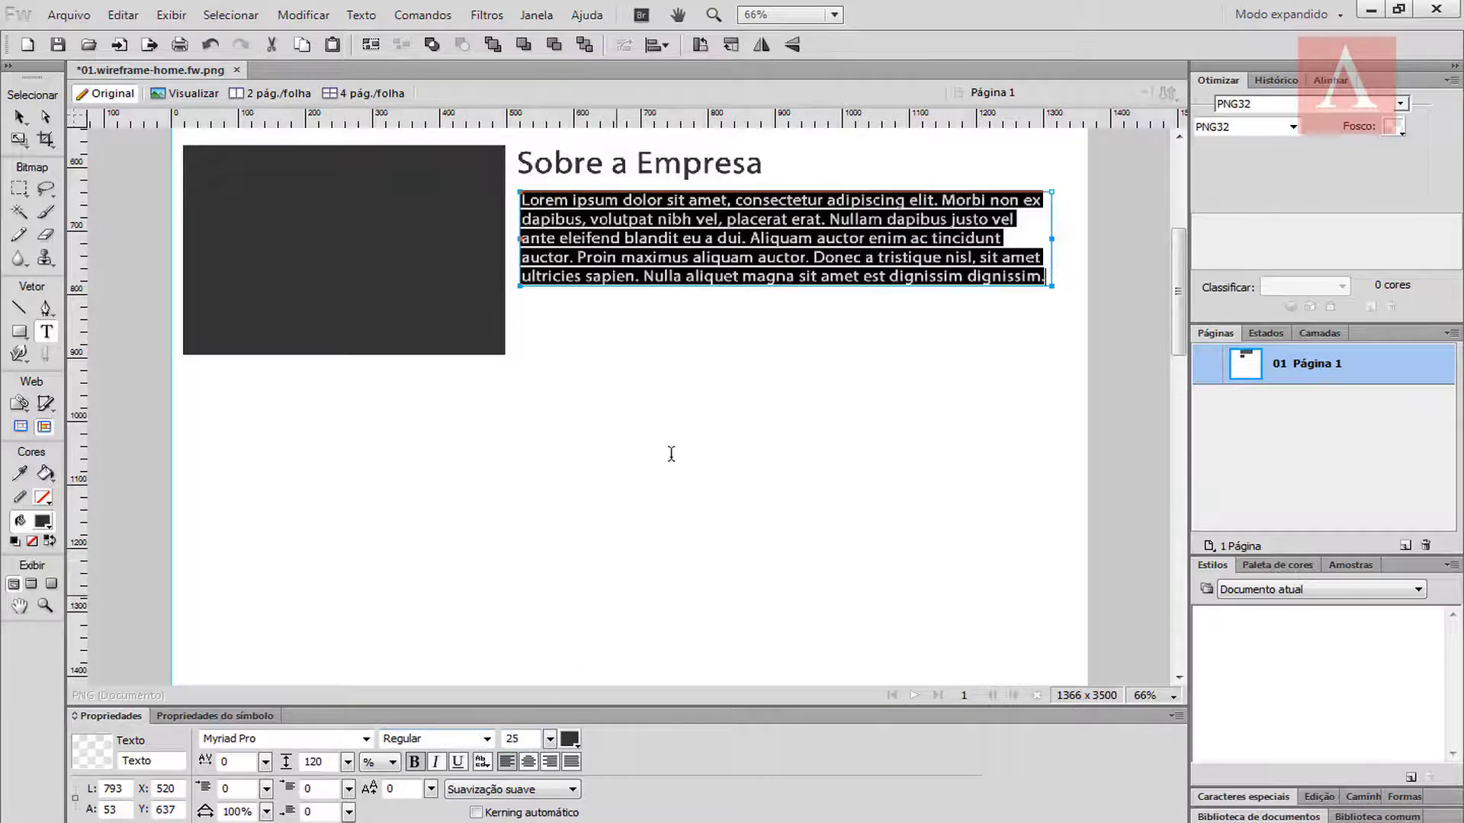
{"action": "key", "text": "Escape"}
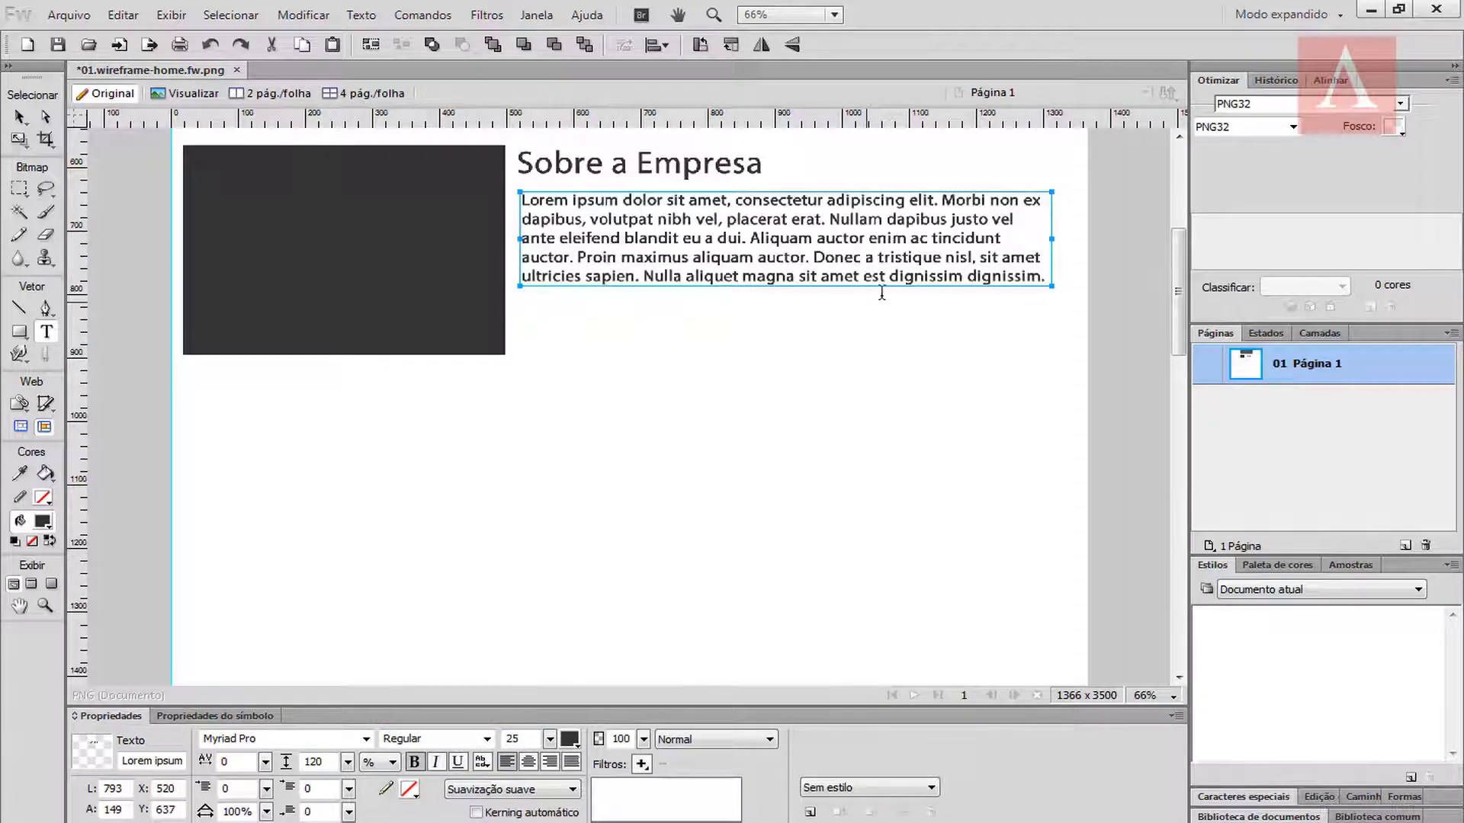
Step: Remove bold from the Lorem Ipsum paragraph and align its left edge with the heading above
{"action": "left_click", "coordinate": [16, 118]}
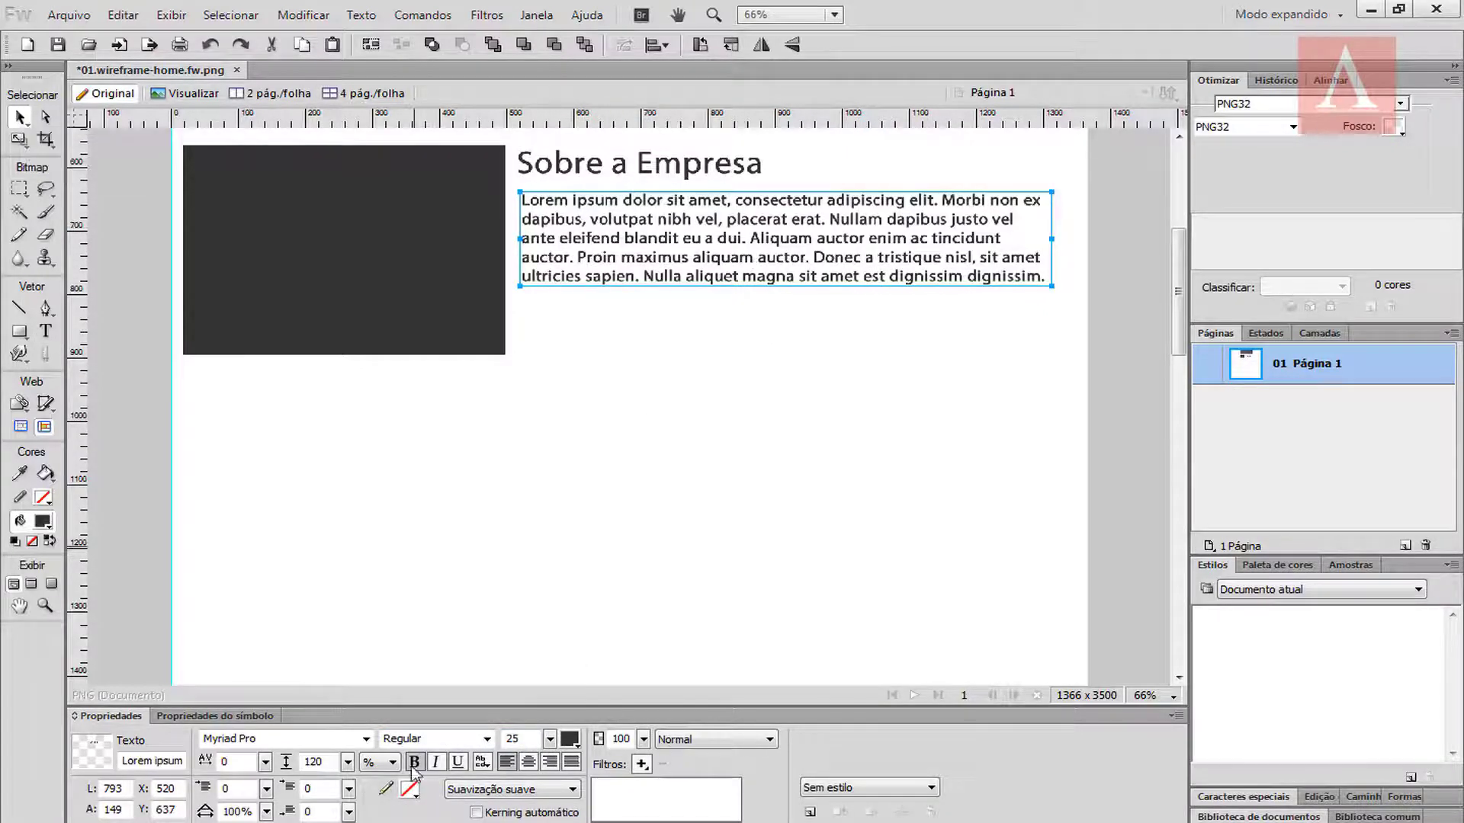
{"action": "left_click_drag", "start_coordinate": [636, 260], "coordinate": [632, 265]}
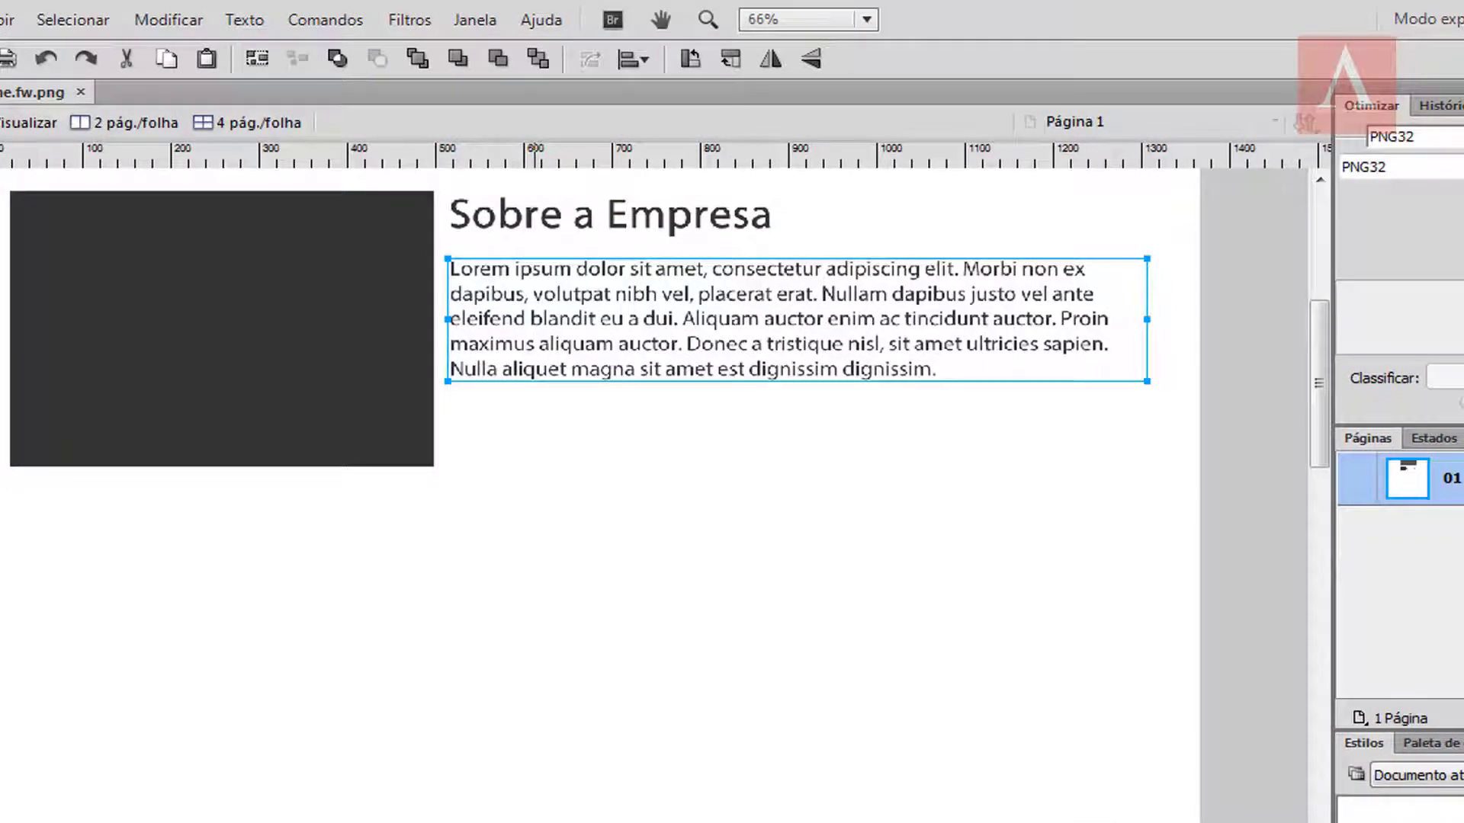
Step: Try stretched justification on the paragraph, undo it, and widen the text box about 20 px to the right
{"action": "key", "text": "ctrl+alt+shift+s"}
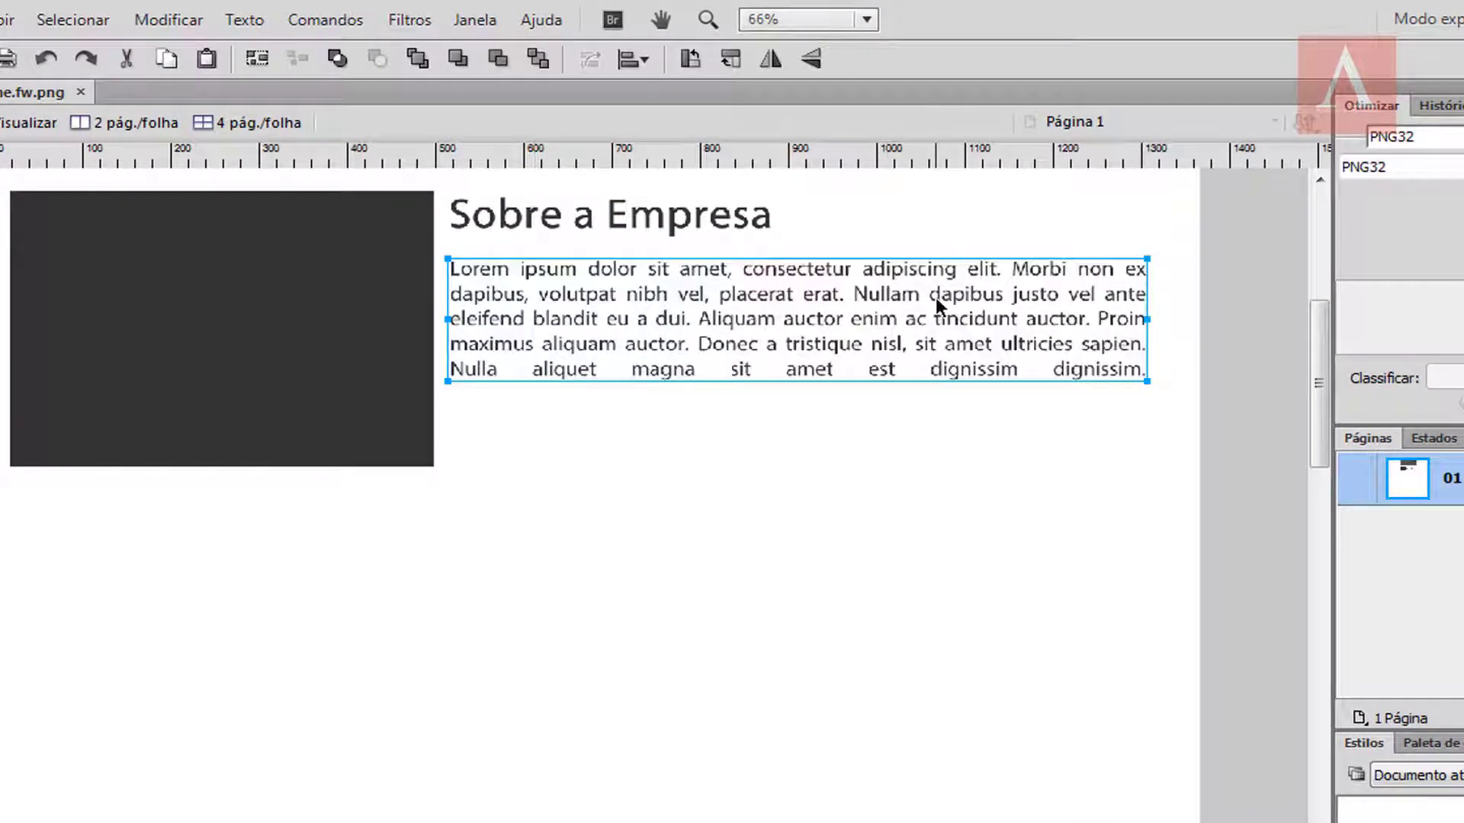
{"action": "key", "text": "ctrl+z"}
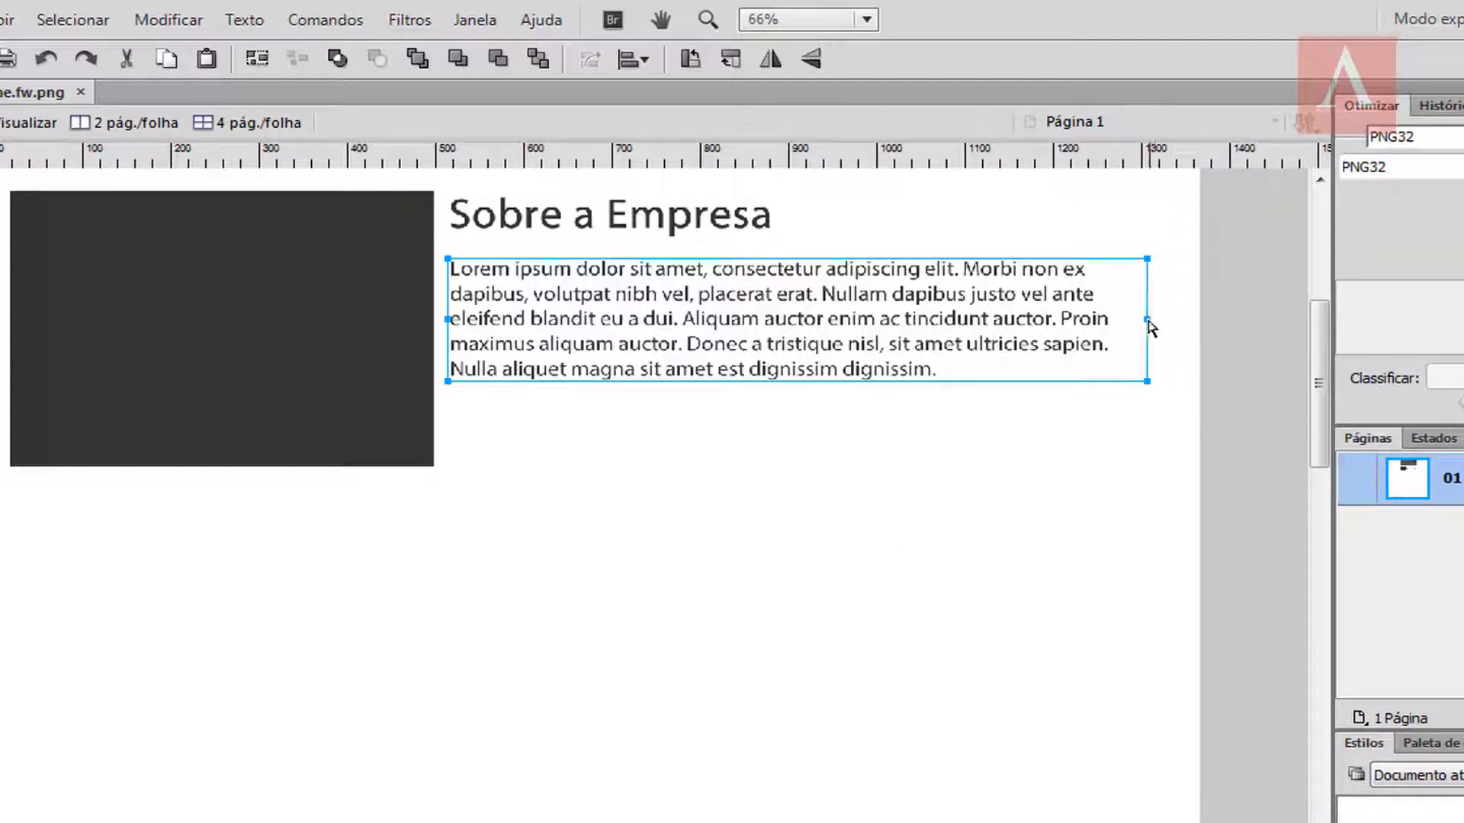
{"action": "left_click_drag", "start_coordinate": [1147, 319], "coordinate": [1164, 319]}
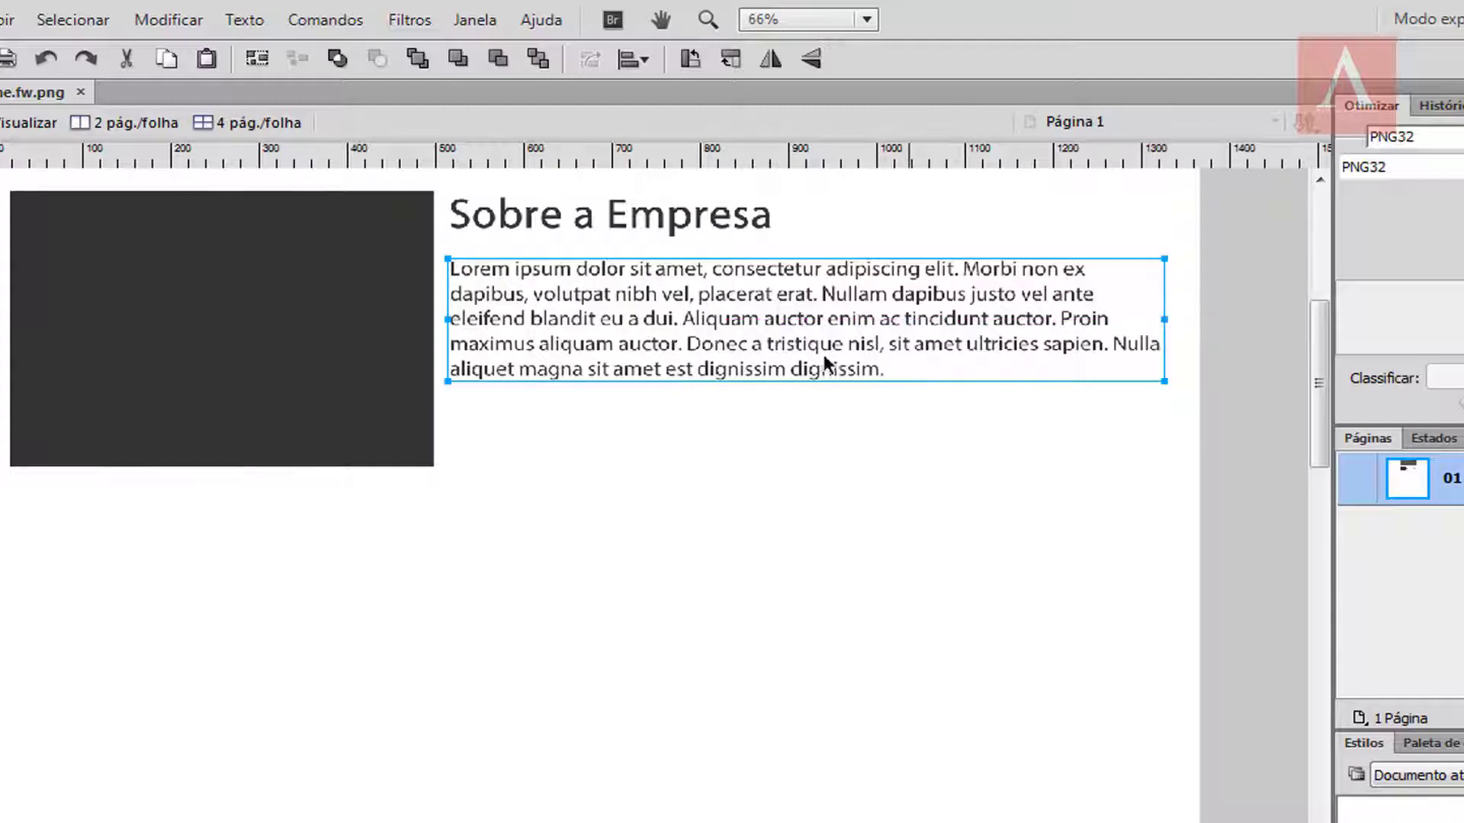
Step: Duplicate the "Sobre a Empresa" heading below the paragraph and change the copy's text to "Leia mais..."
{"action": "left_click", "coordinate": [574, 222]}
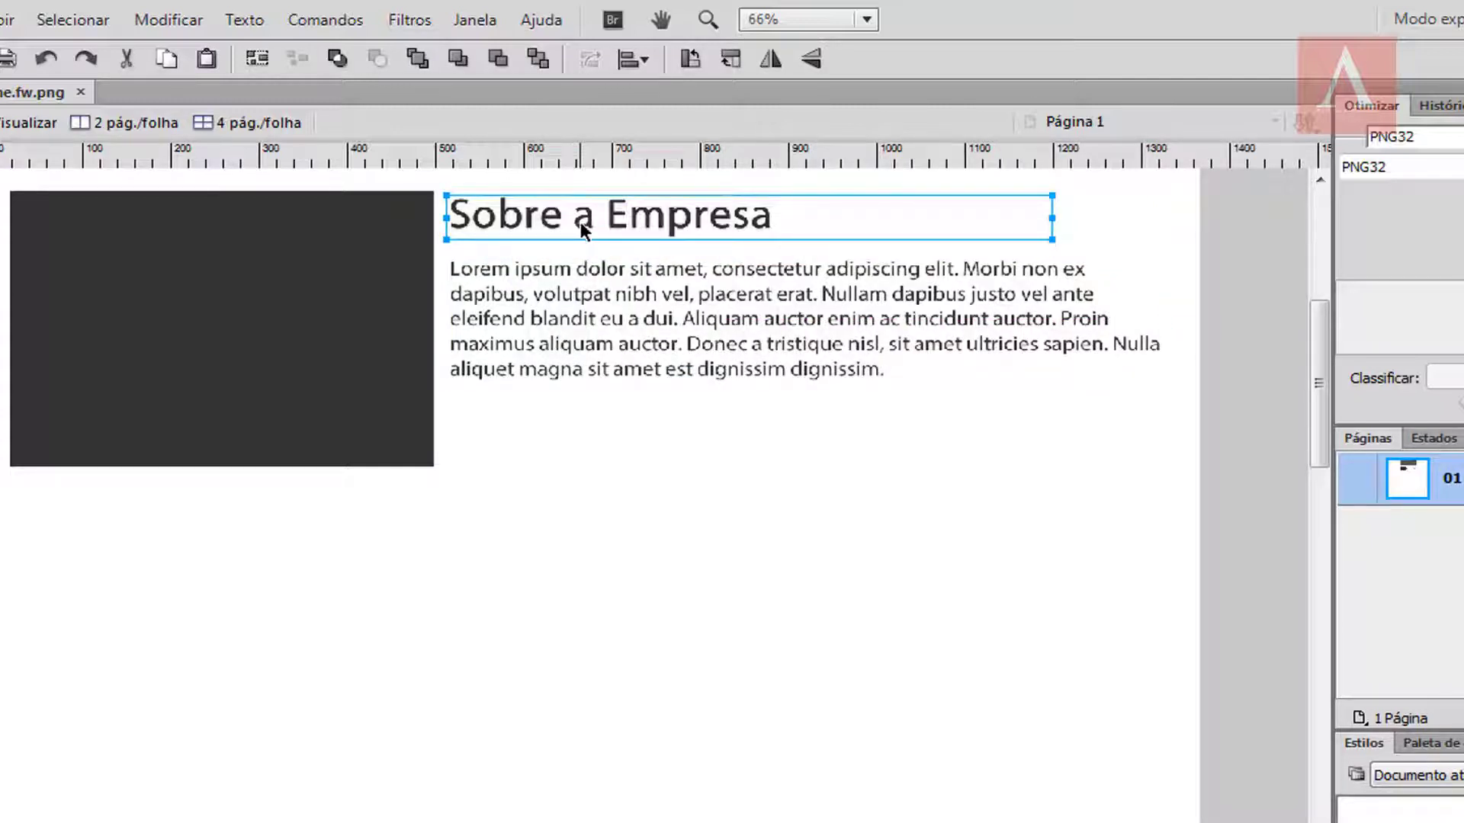
{"action": "left_click_drag", "start_coordinate": [573, 221], "coordinate": [996, 447]}
{"action": "double_click", "coordinate": [990, 451]}
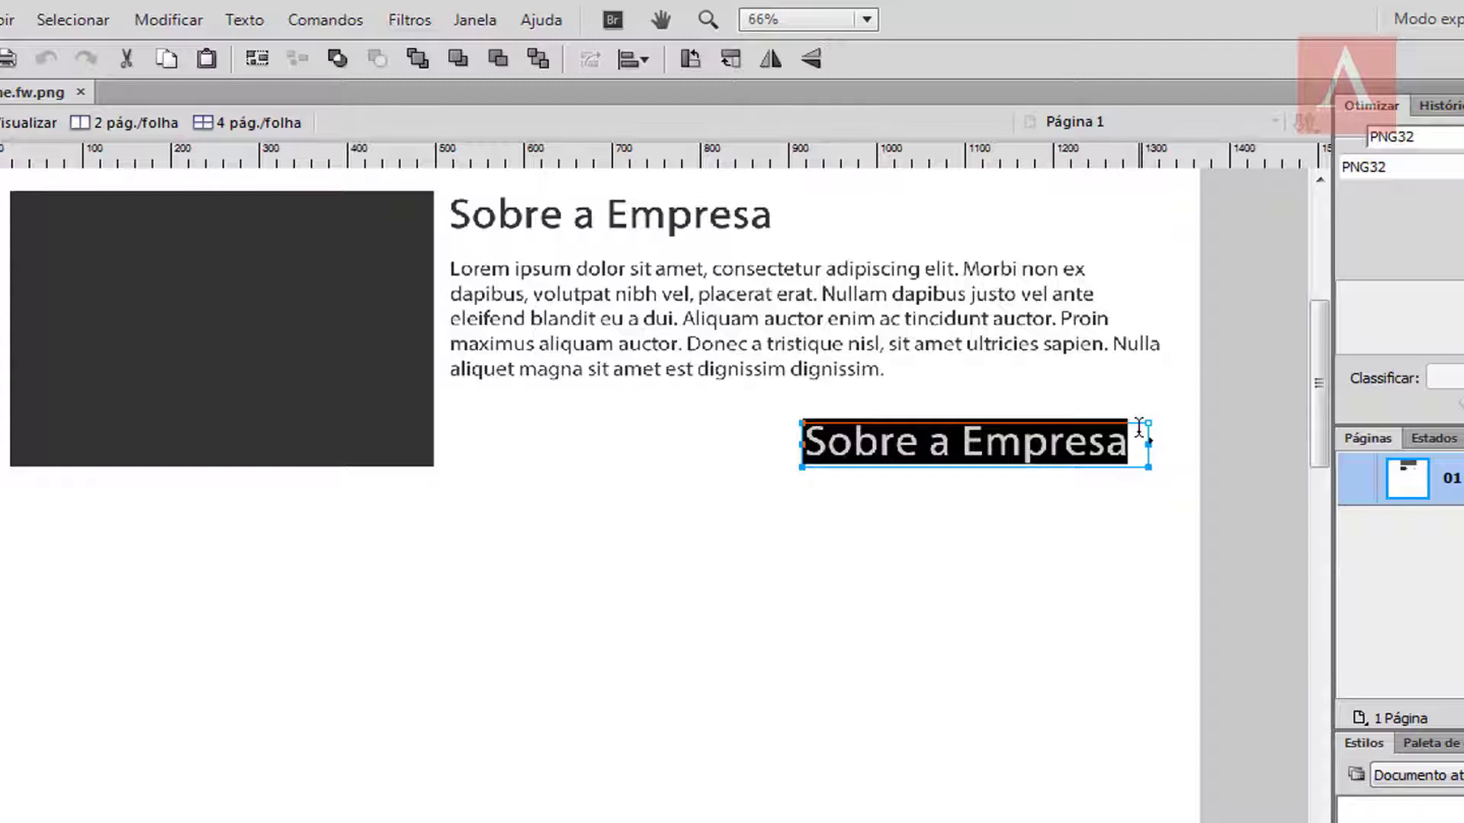
{"action": "type", "text": "Le"}
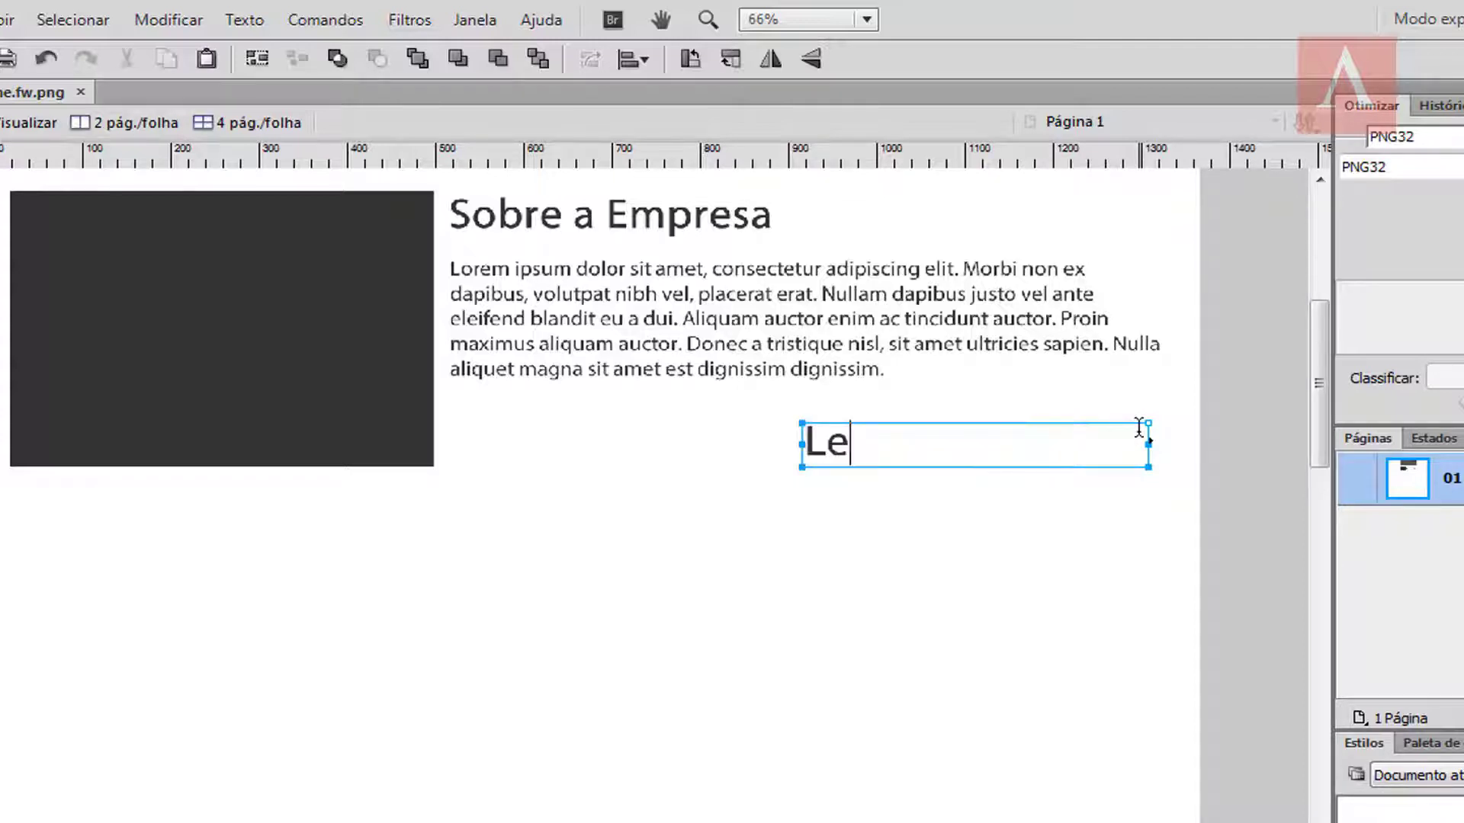
{"action": "type", "text": "ia mais..."}
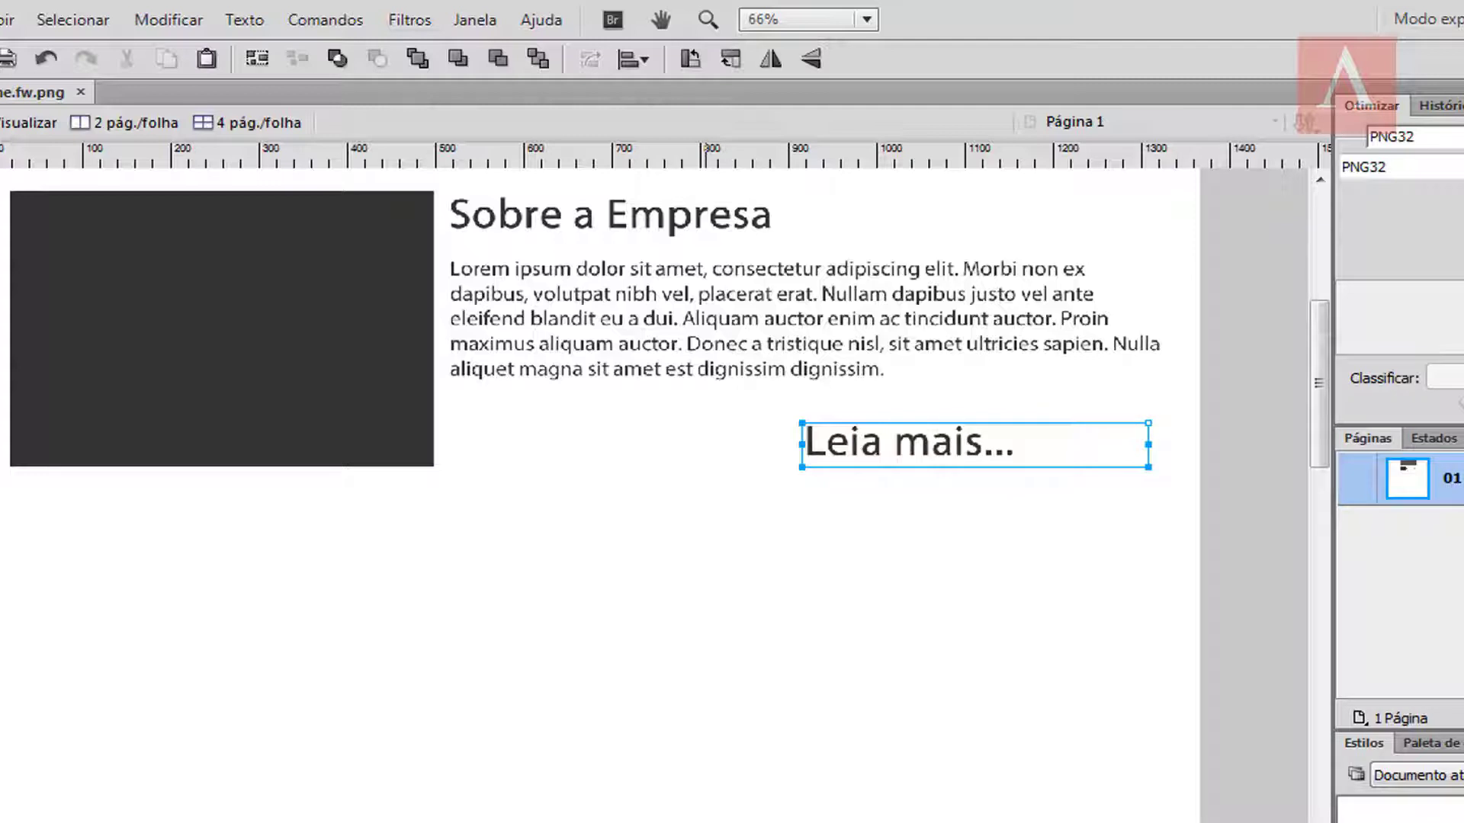
{"action": "key", "text": "Escape"}
Step: Reduce the font size of "Leia mais..." and narrow its box to fit the text, placing it below the paragraph
{"action": "key", "text": "Return"}
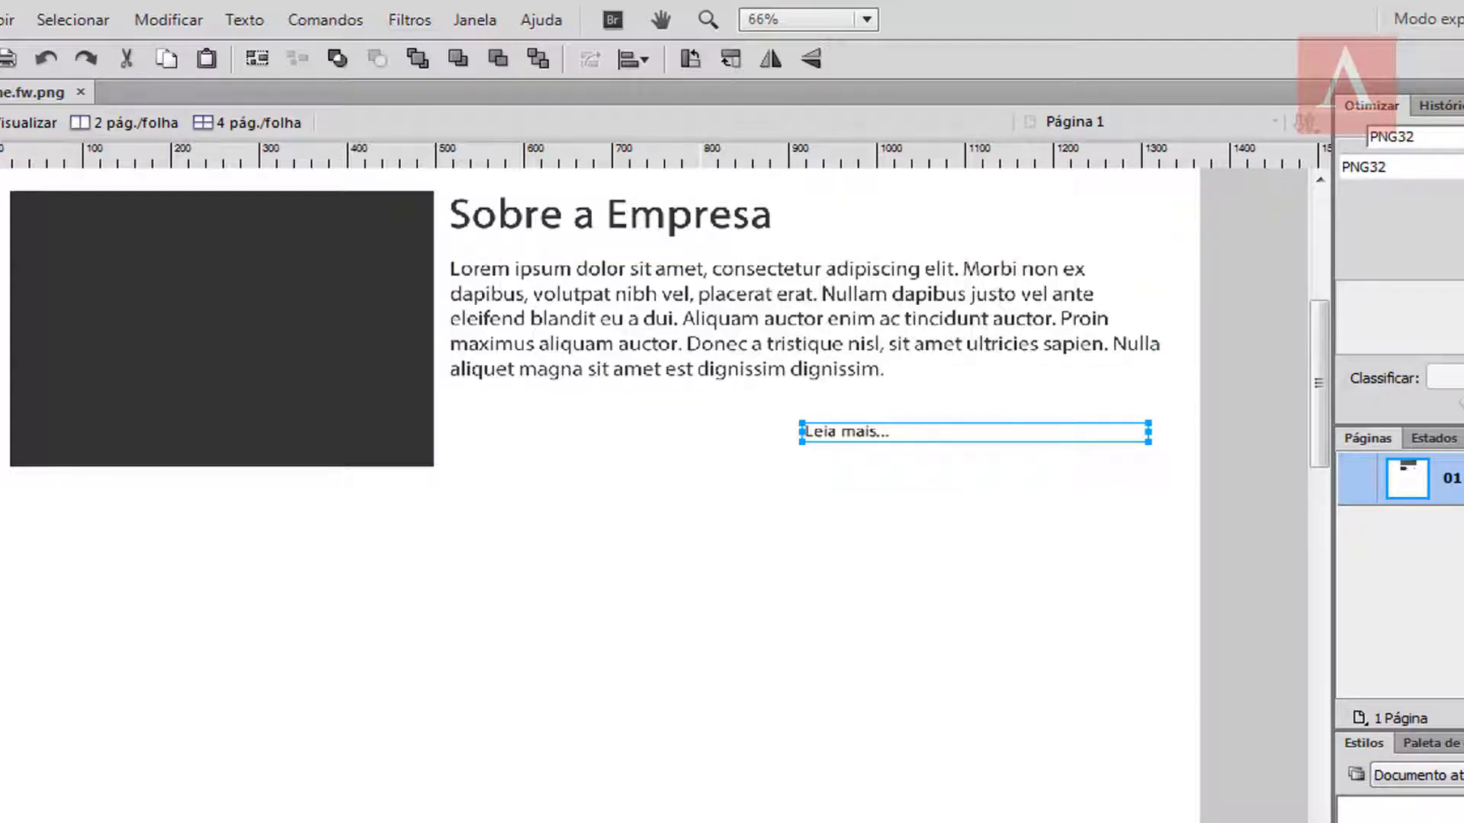
{"action": "key", "text": "Return"}
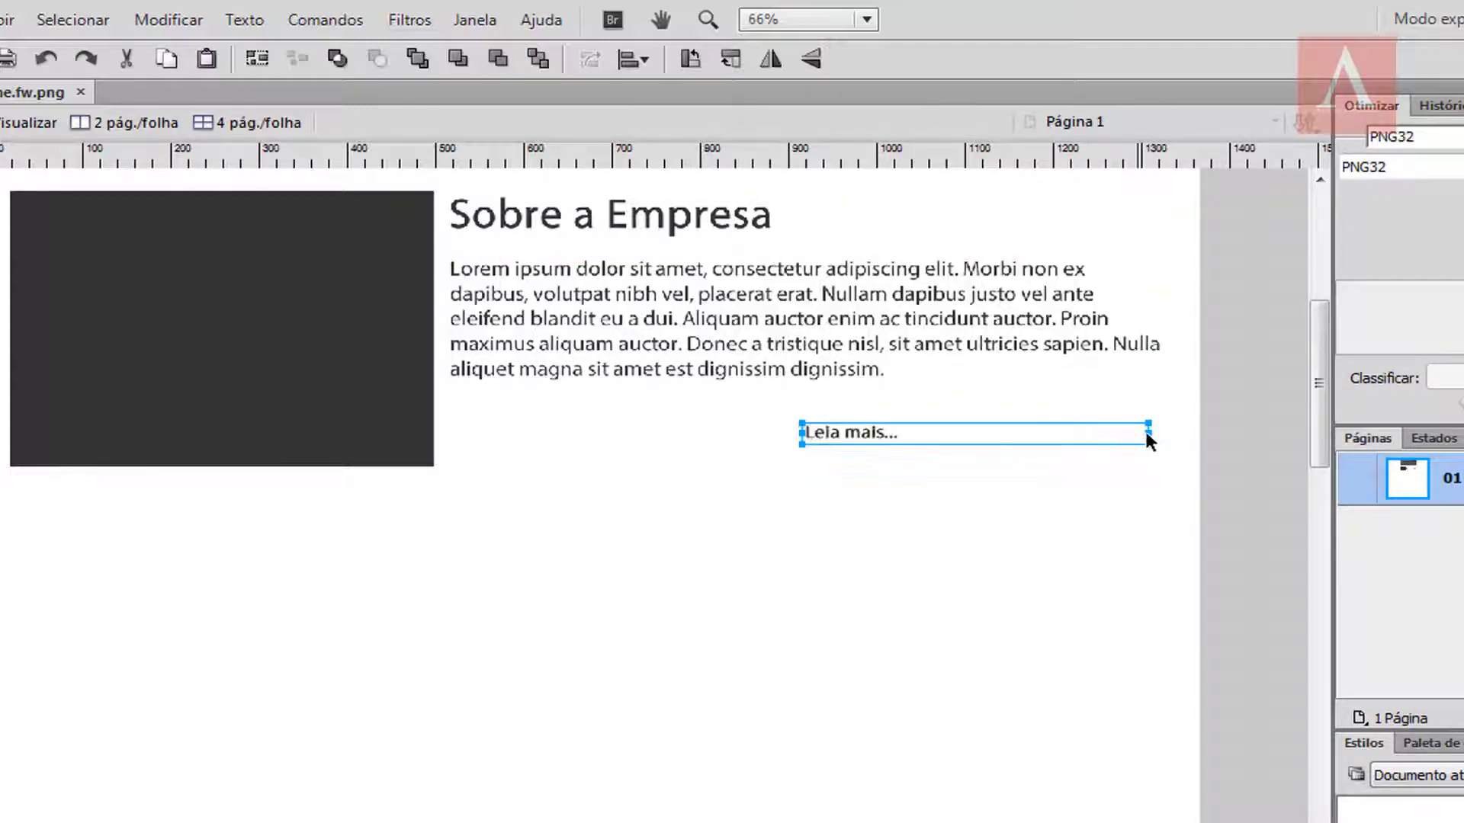
{"action": "left_click_drag", "start_coordinate": [1145, 429], "coordinate": [903, 442]}
{"action": "double_click", "coordinate": [903, 442]}
{"action": "left_click_drag", "start_coordinate": [596, 437], "coordinate": [1009, 469]}
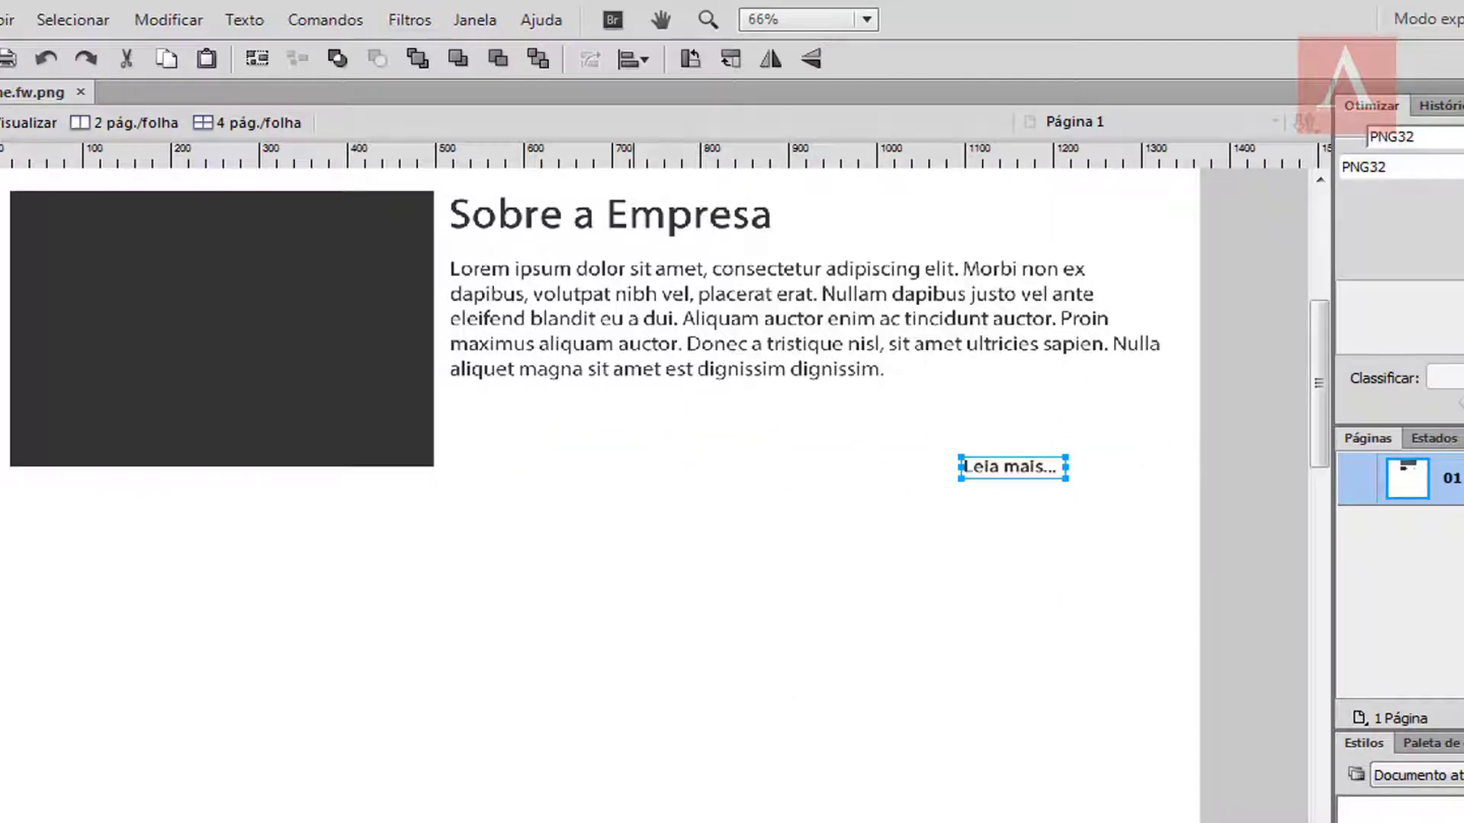
Step: Apply a heavier bold font style to "Leia mais..." and align it with the paragraph's right edge
{"action": "left_click", "coordinate": [412, 822]}
{"action": "left_click", "coordinate": [344, 822]}
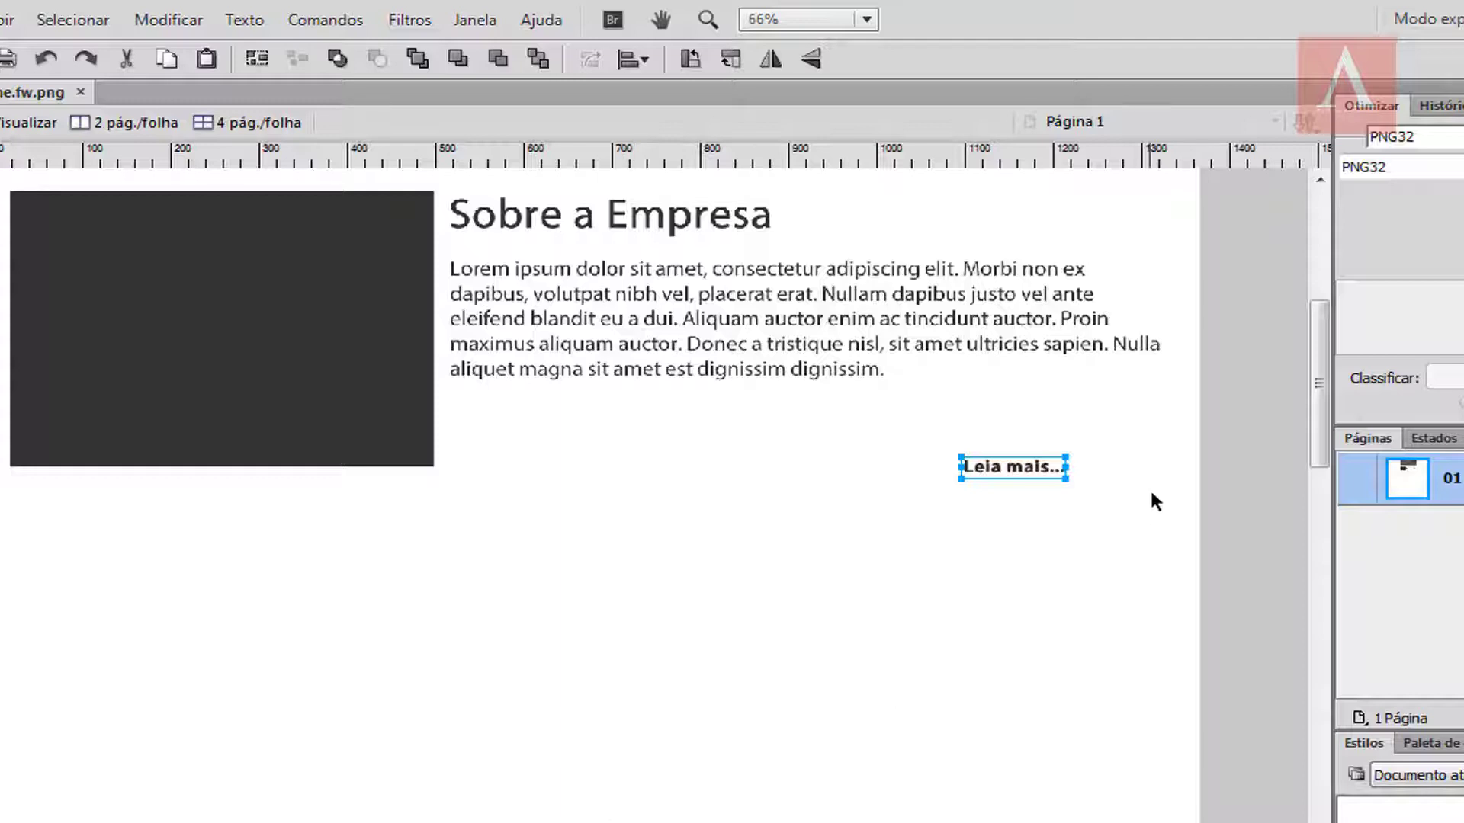
{"action": "left_click_drag", "start_coordinate": [1027, 471], "coordinate": [1134, 462]}
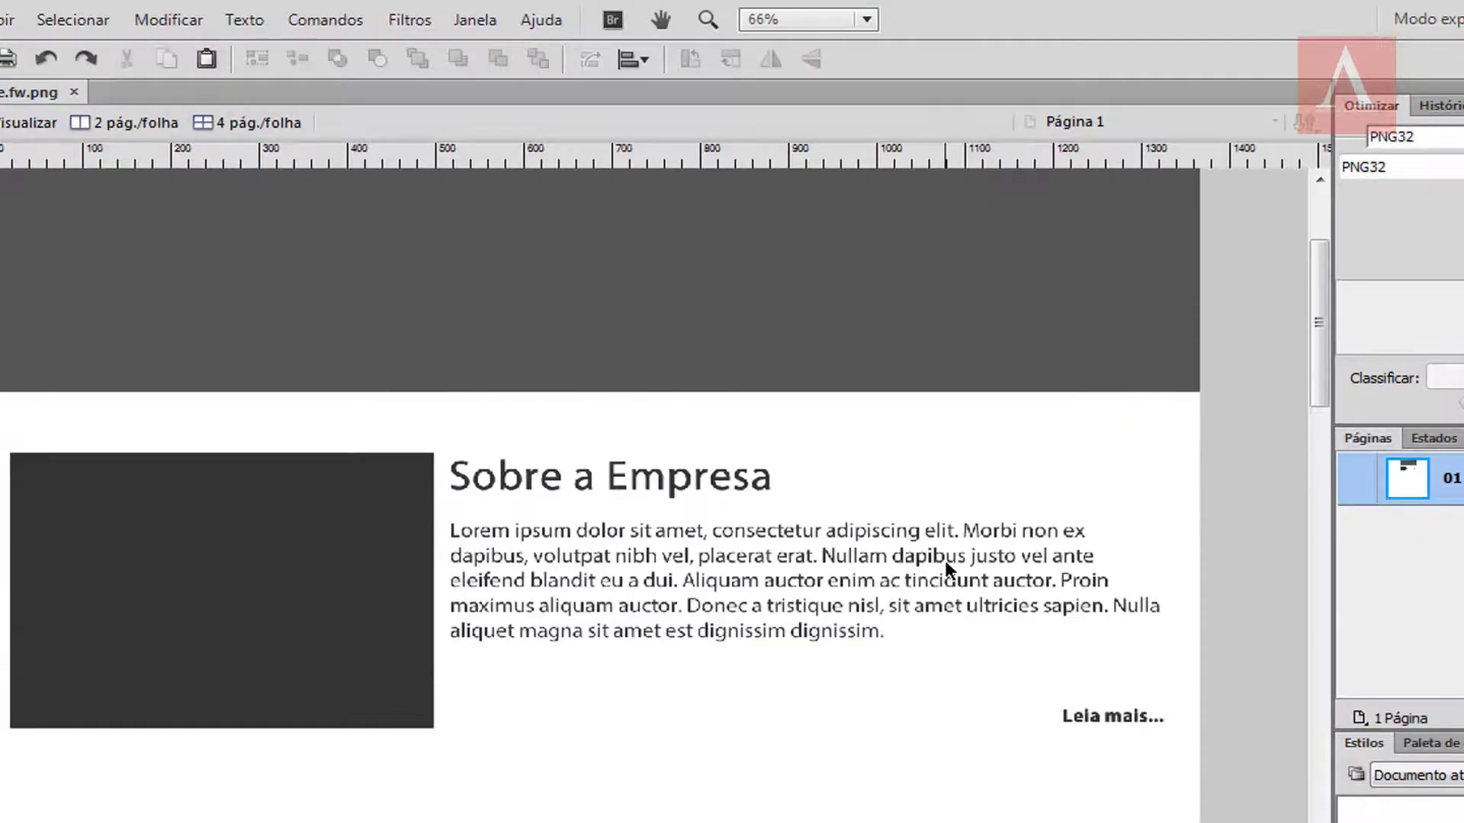
Step: Make the "Sobre a Empresa" heading bold and upright by changing its font style to Bold
{"action": "left_click", "coordinate": [938, 479]}
{"action": "left_click", "coordinate": [412, 822]}
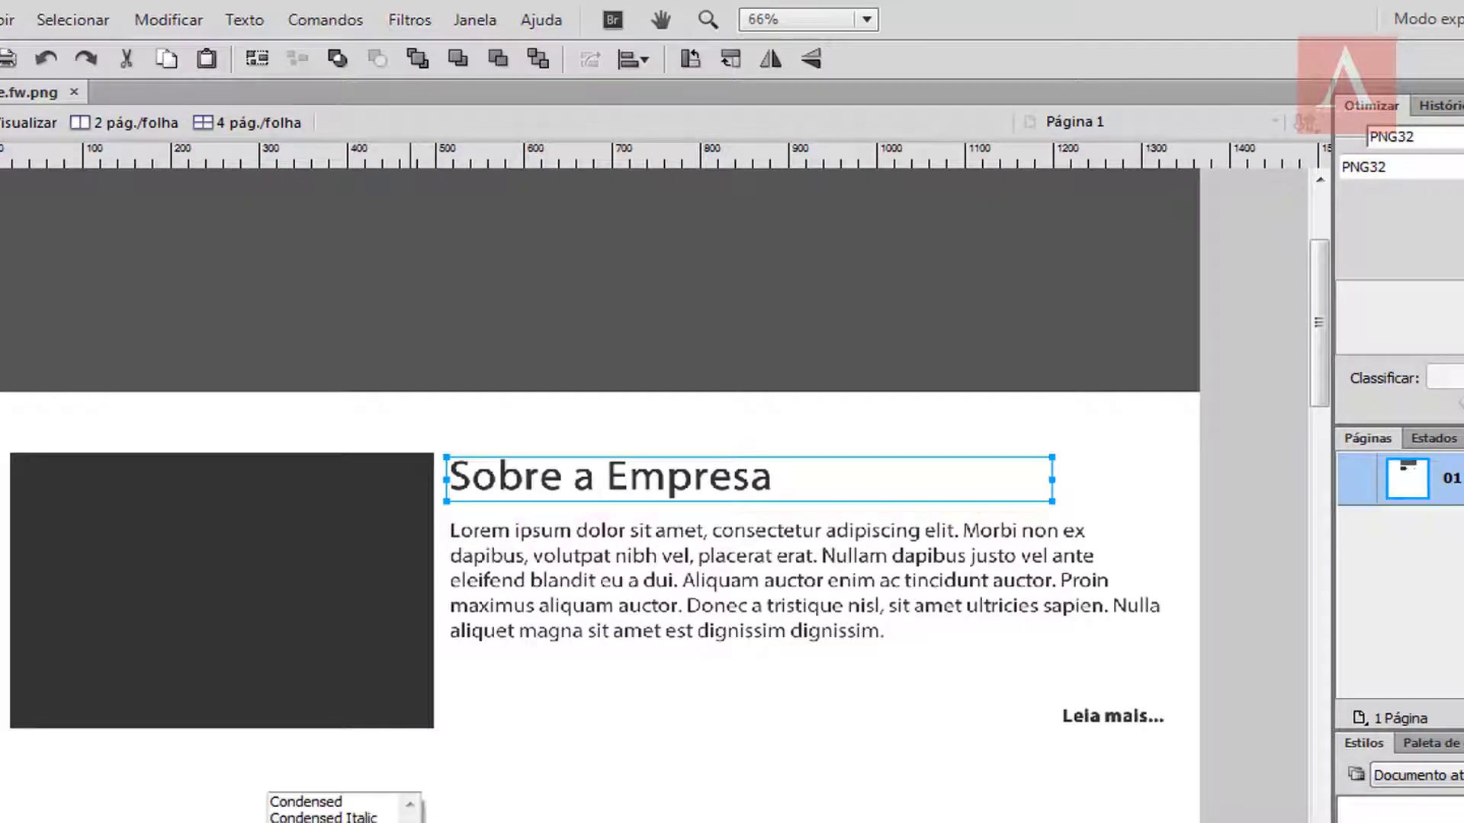
{"action": "left_click", "coordinate": [323, 817]}
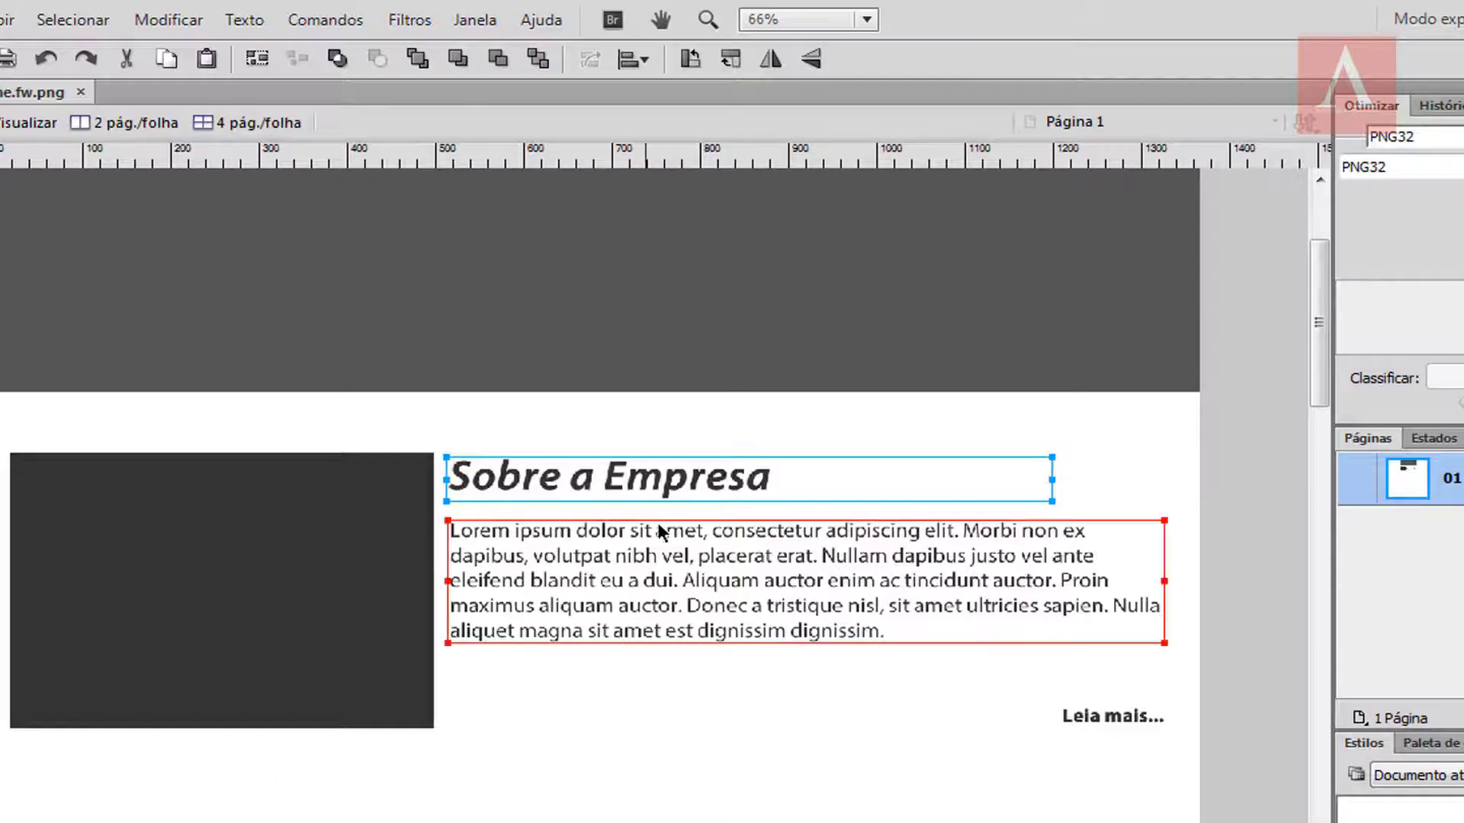
{"action": "left_click", "coordinate": [412, 822]}
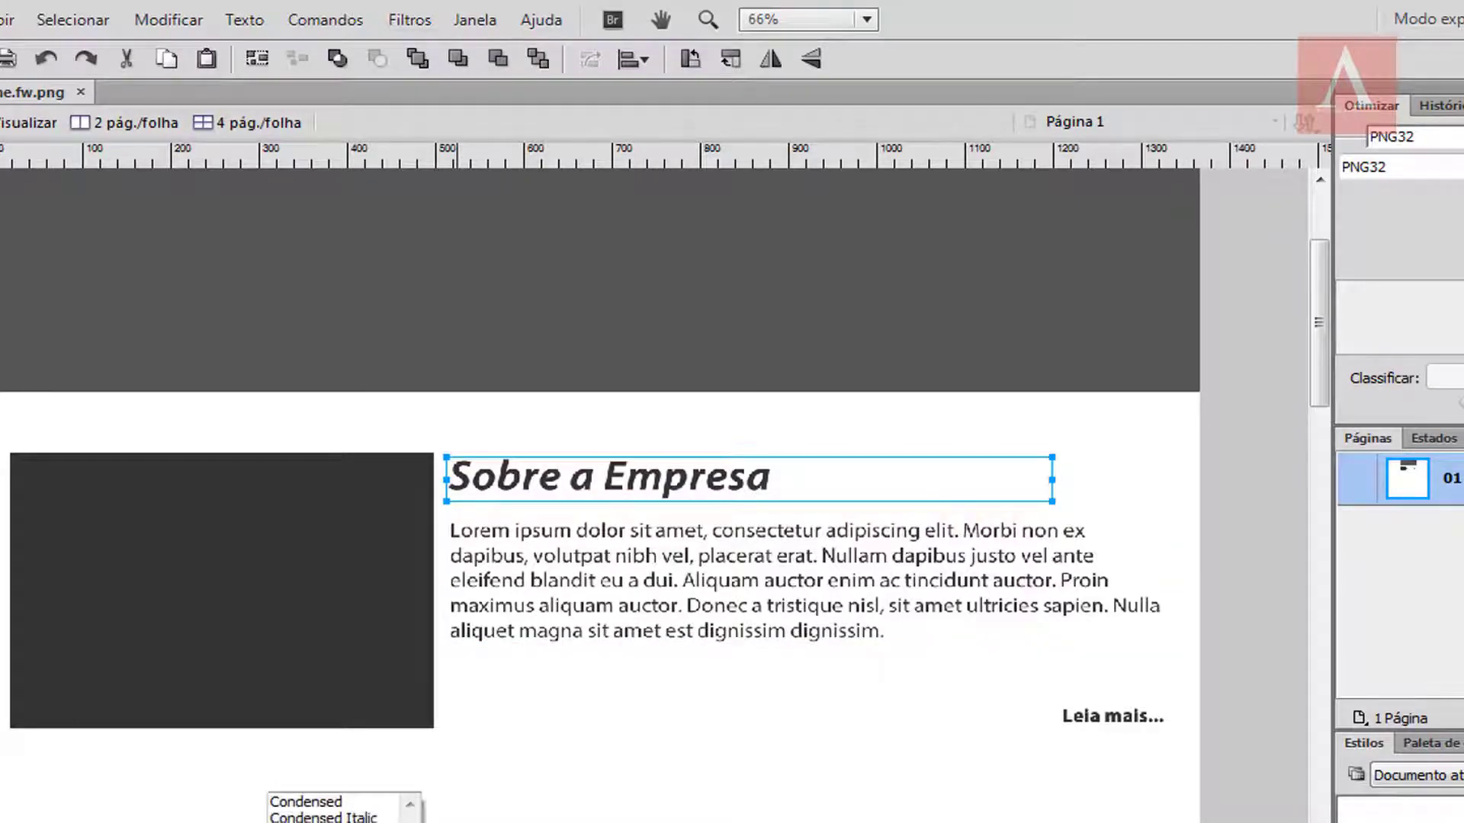
{"action": "left_click", "coordinate": [323, 822]}
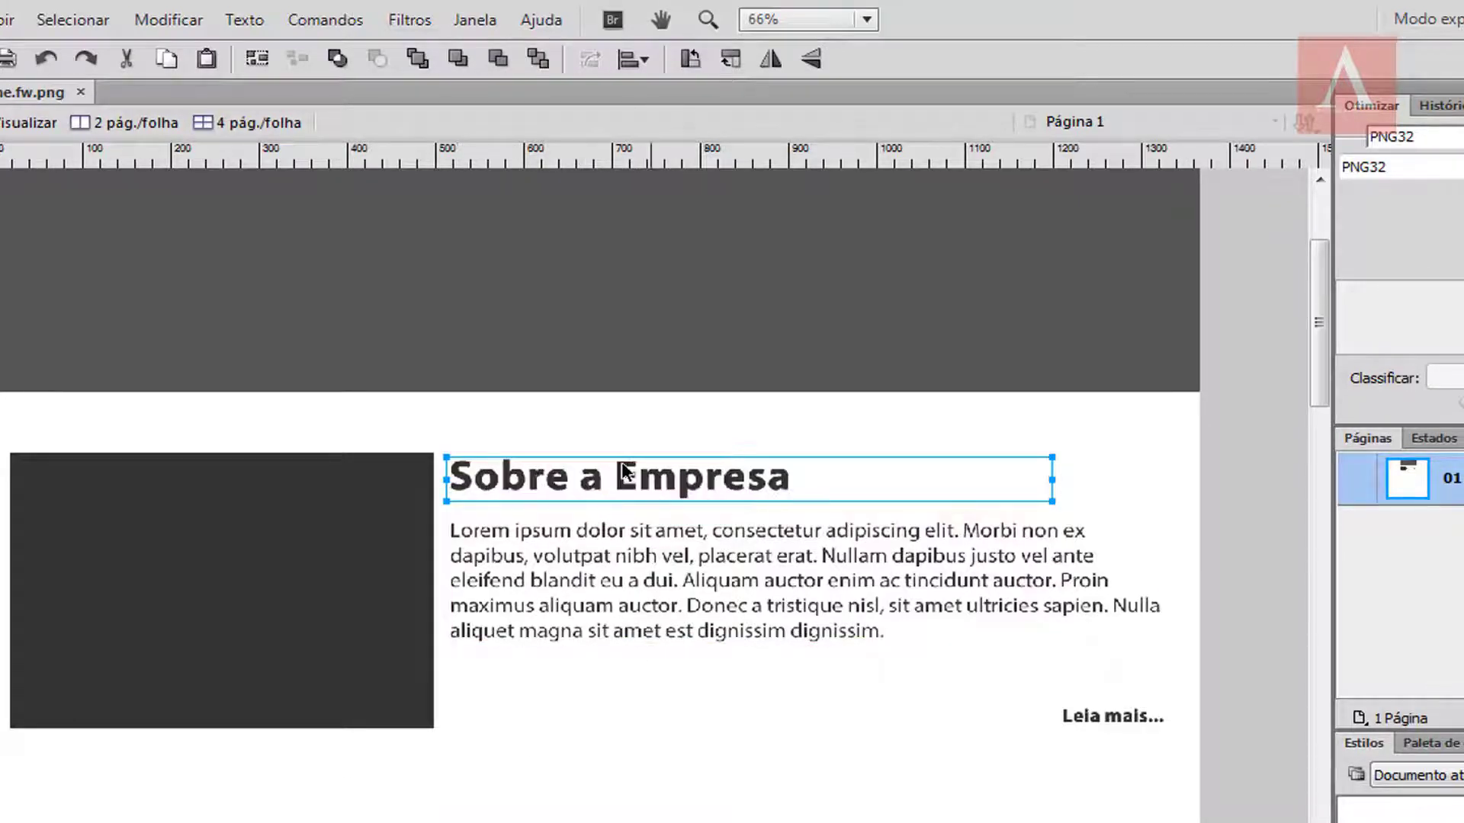
{"action": "left_click", "coordinate": [579, 560]}
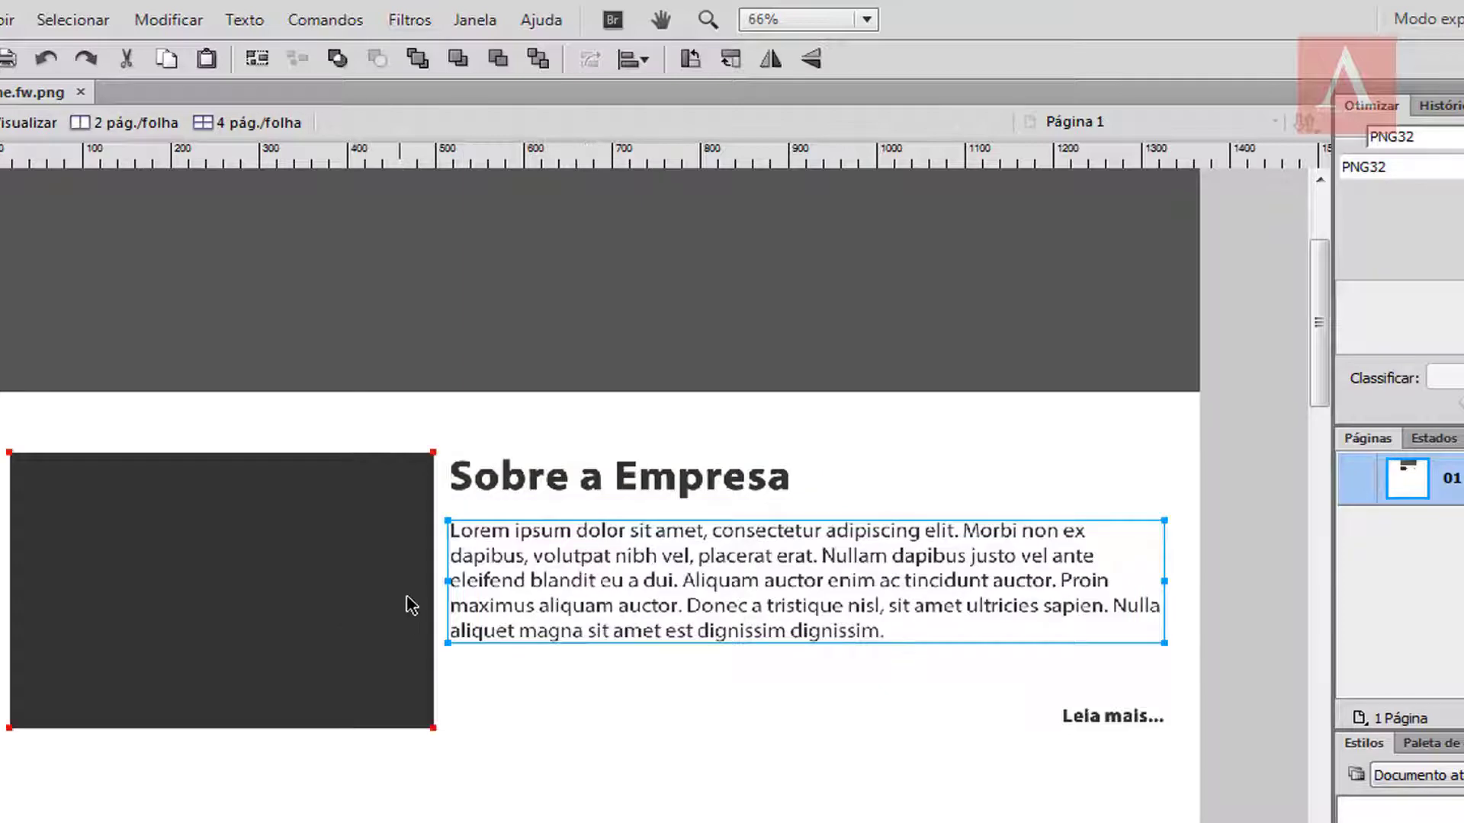
Step: Draw a horizontal divider line about 1198 px long below the about-the-company block with the Line tool
{"action": "scroll", "coordinate": [408, 601], "scroll_direction": "down", "scroll_amount": 3}
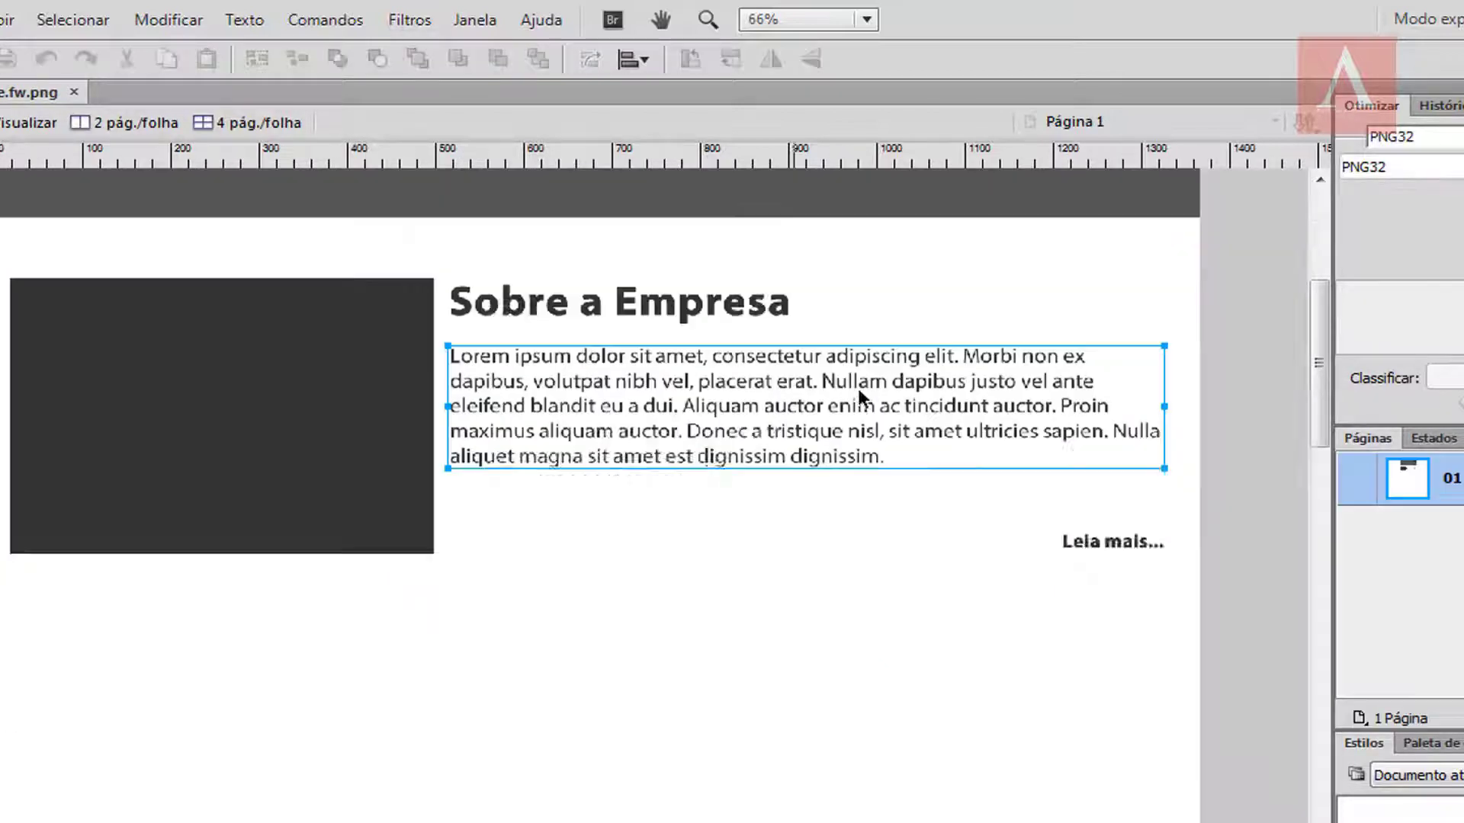
{"action": "scroll", "coordinate": [857, 412], "scroll_direction": "up", "scroll_amount": 6}
{"action": "scroll", "coordinate": [599, 467], "scroll_direction": "down", "scroll_amount": 3}
{"action": "scroll", "coordinate": [599, 468], "scroll_direction": "down", "scroll_amount": 5}
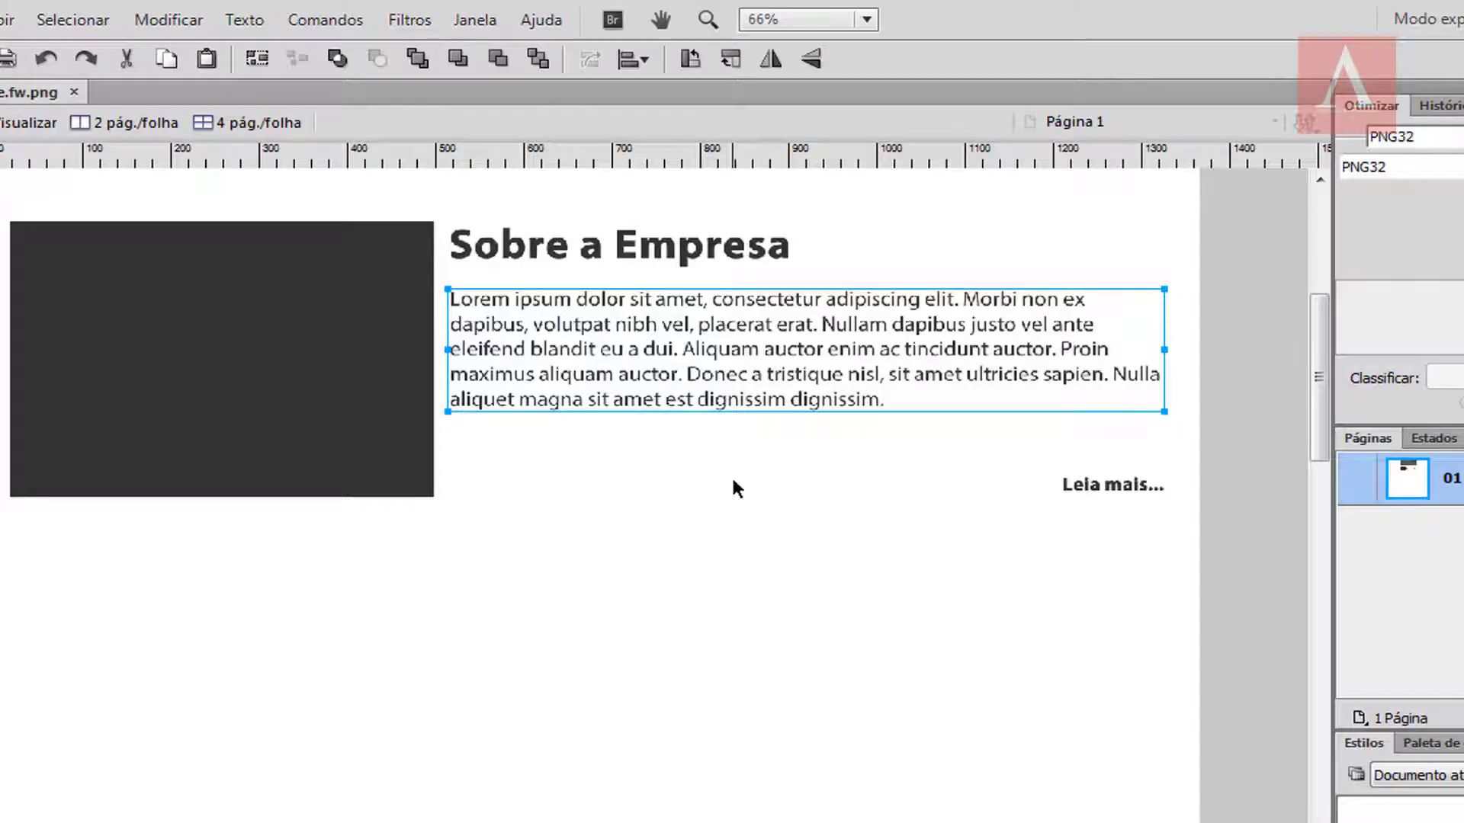
{"action": "scroll", "coordinate": [819, 503], "scroll_direction": "up", "scroll_amount": 7}
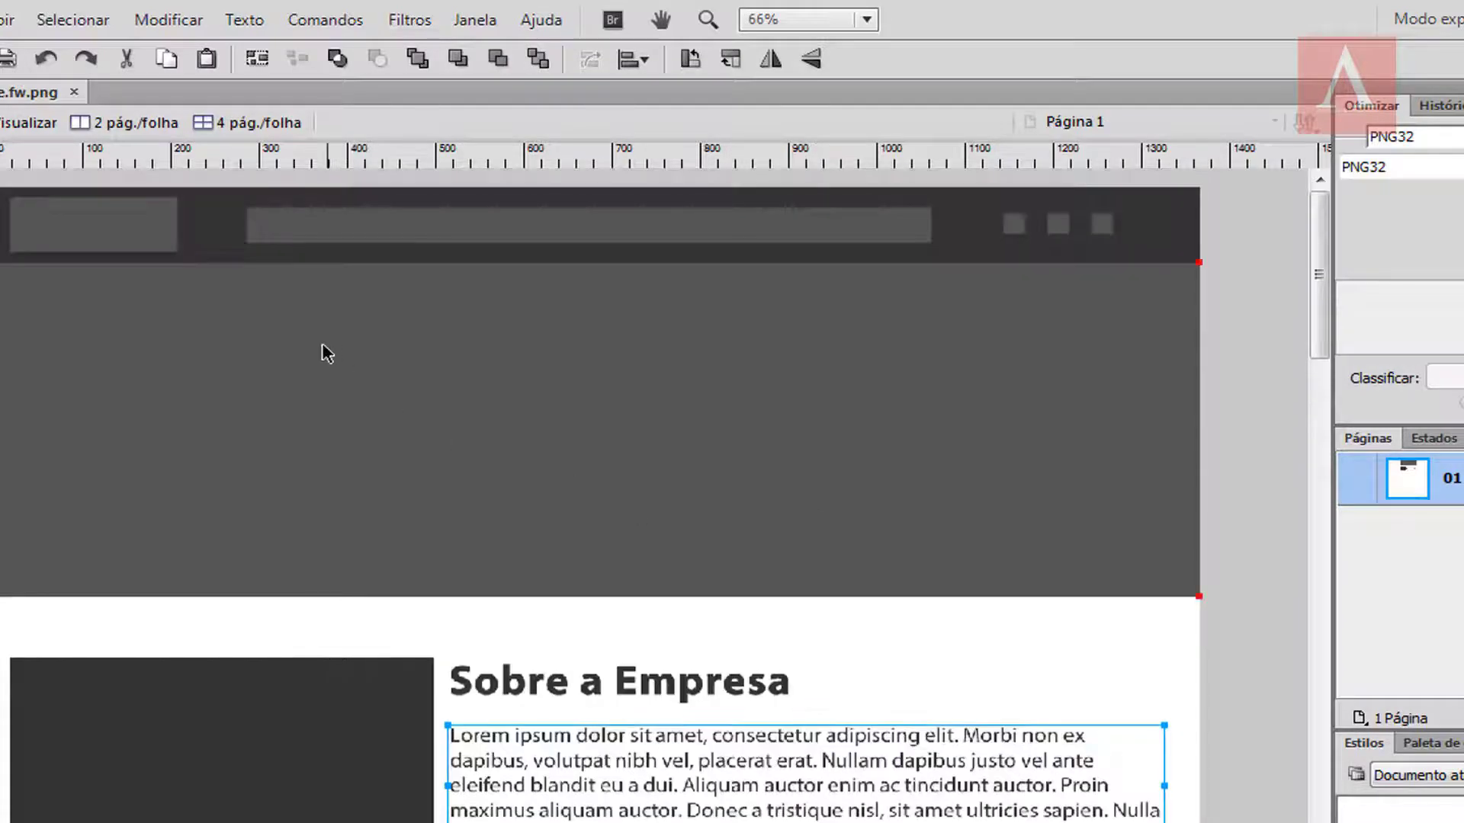
{"action": "scroll", "coordinate": [322, 345], "scroll_direction": "down", "scroll_amount": 9}
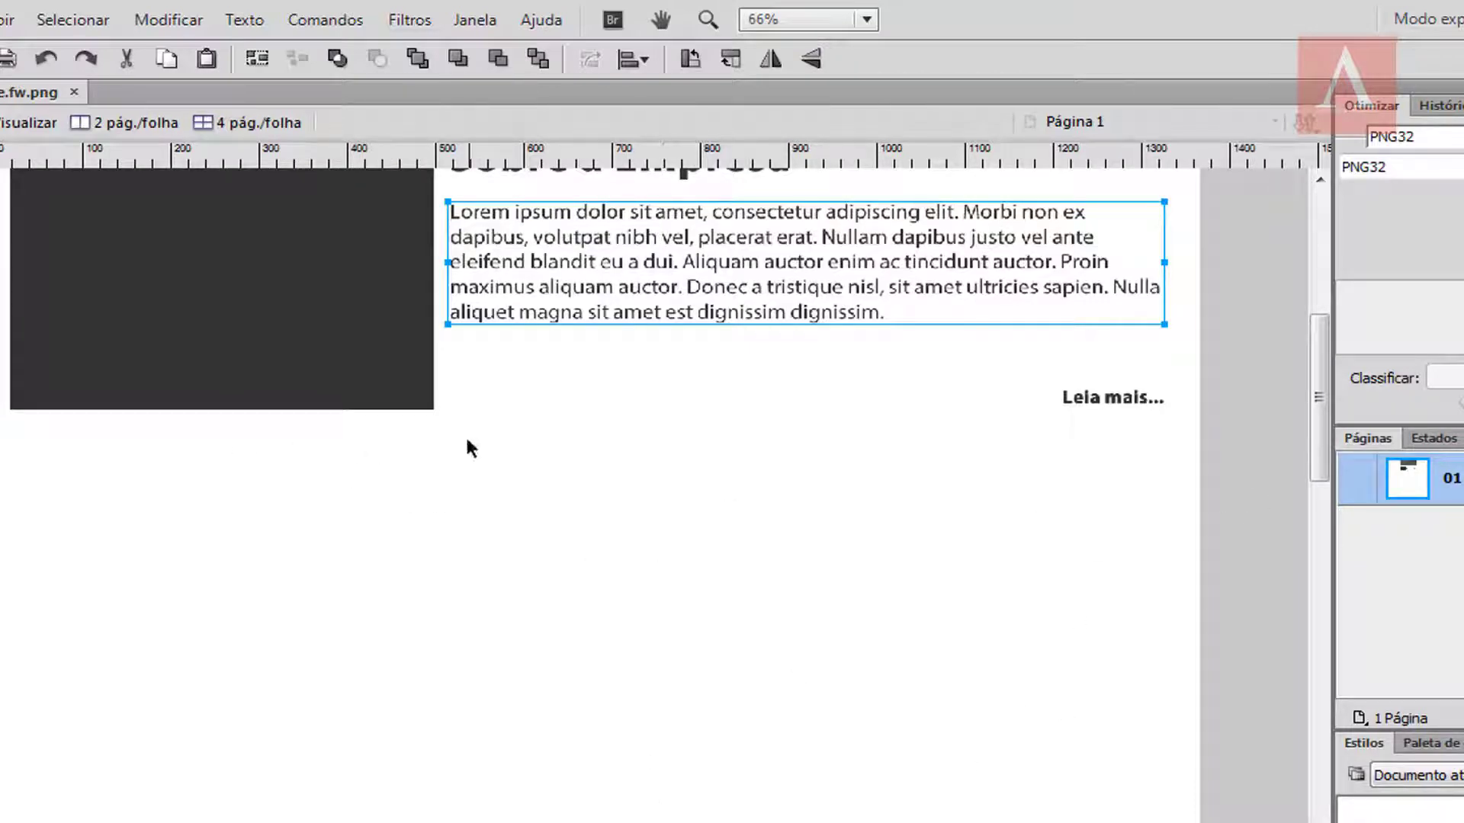
{"action": "left_click", "coordinate": [427, 452]}
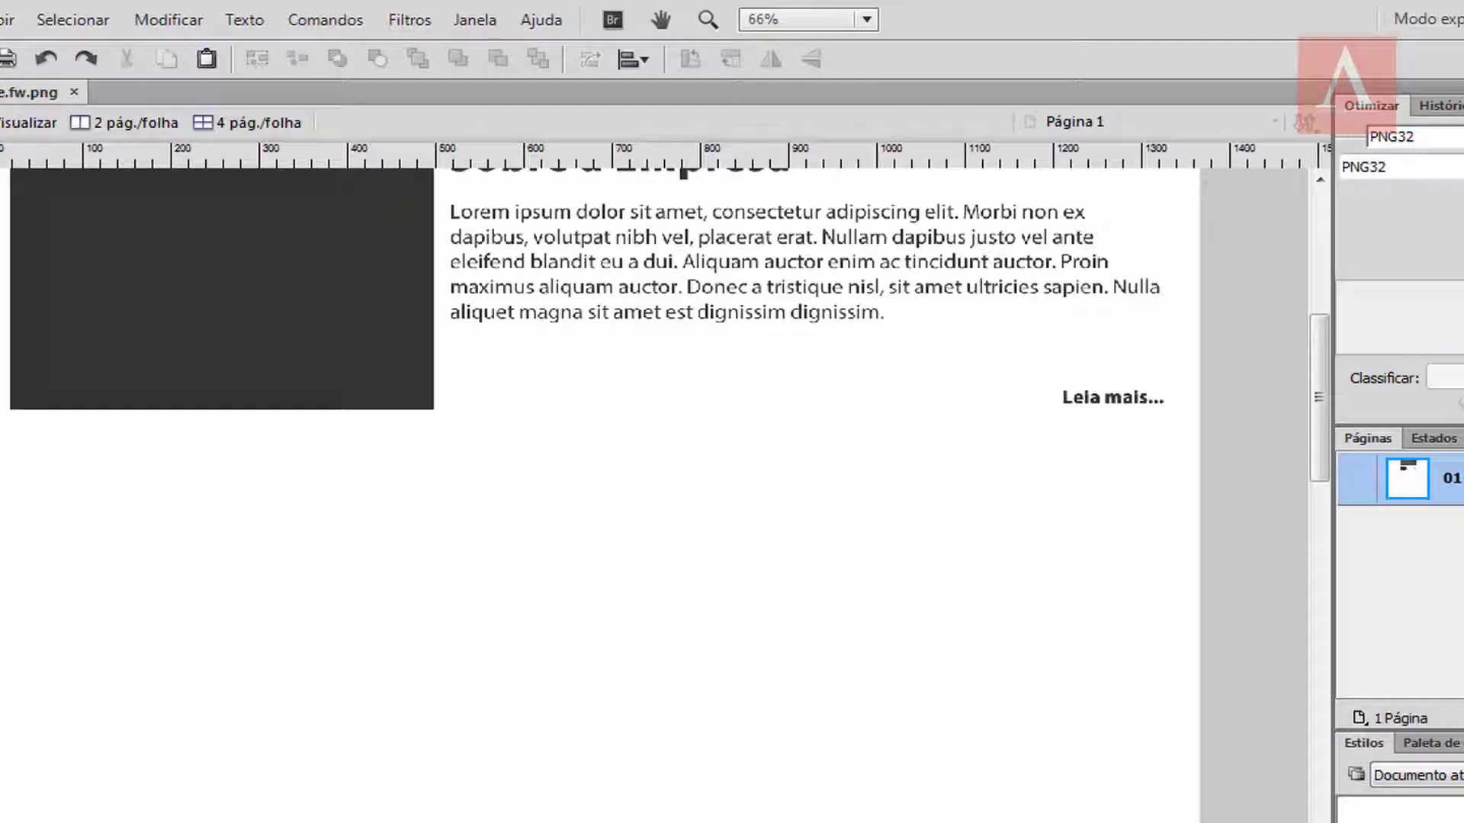
{"action": "mouse_move", "coordinate": [71, 462]}
{"action": "left_mouse_down"}
{"action": "mouse_move", "coordinate": [254, 480]}
{"action": "mouse_move", "coordinate": [269, 463]}
{"action": "left_mouse_up"}
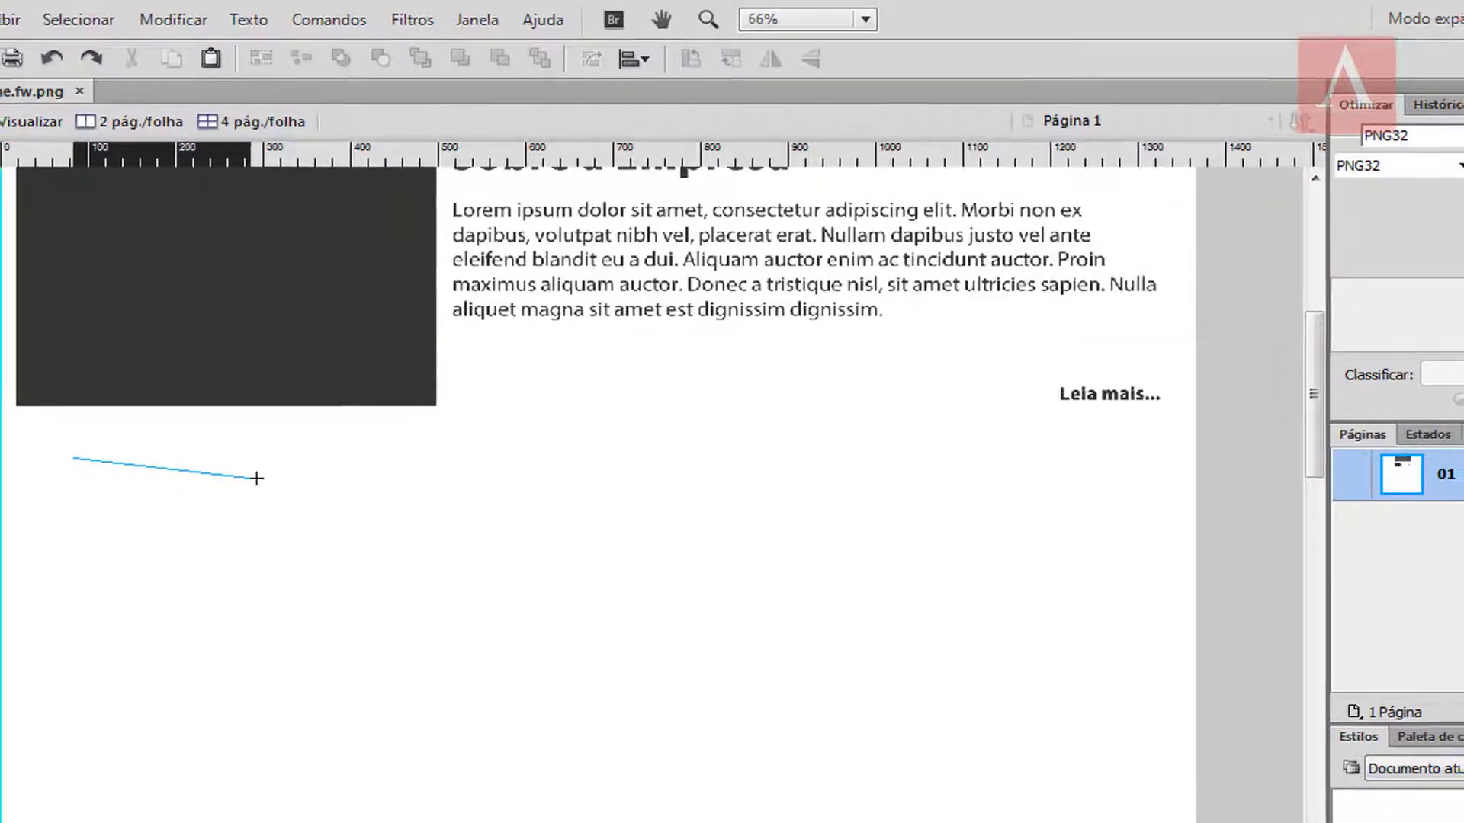
{"action": "left_click_drag", "start_coordinate": [366, 398], "coordinate": [1064, 395]}
Step: Set the divider line's stroke color to gray #777777
{"action": "left_click", "coordinate": [390, 800]}
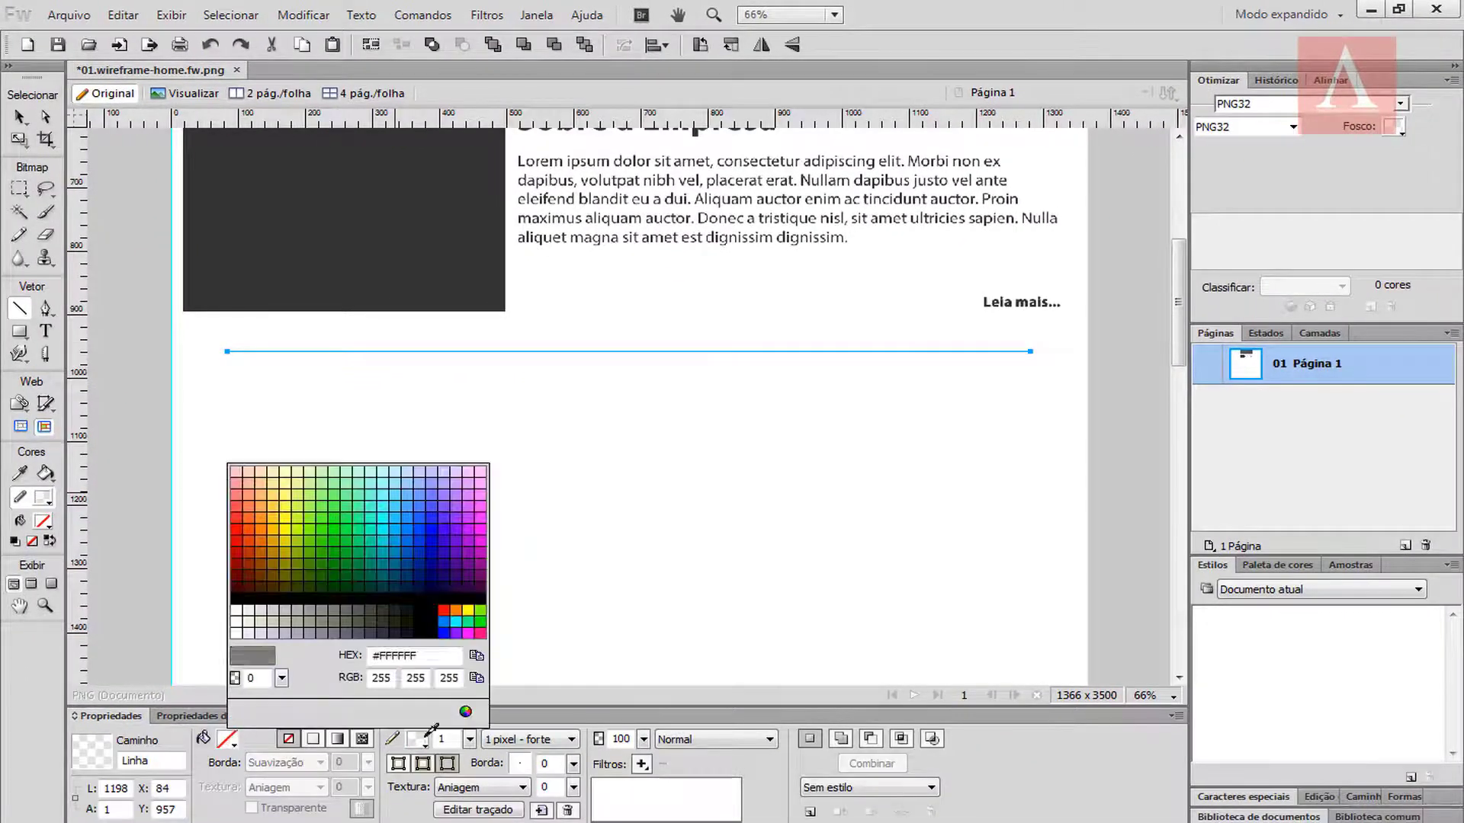
{"action": "left_click", "coordinate": [427, 735]}
{"action": "key", "text": "v"}
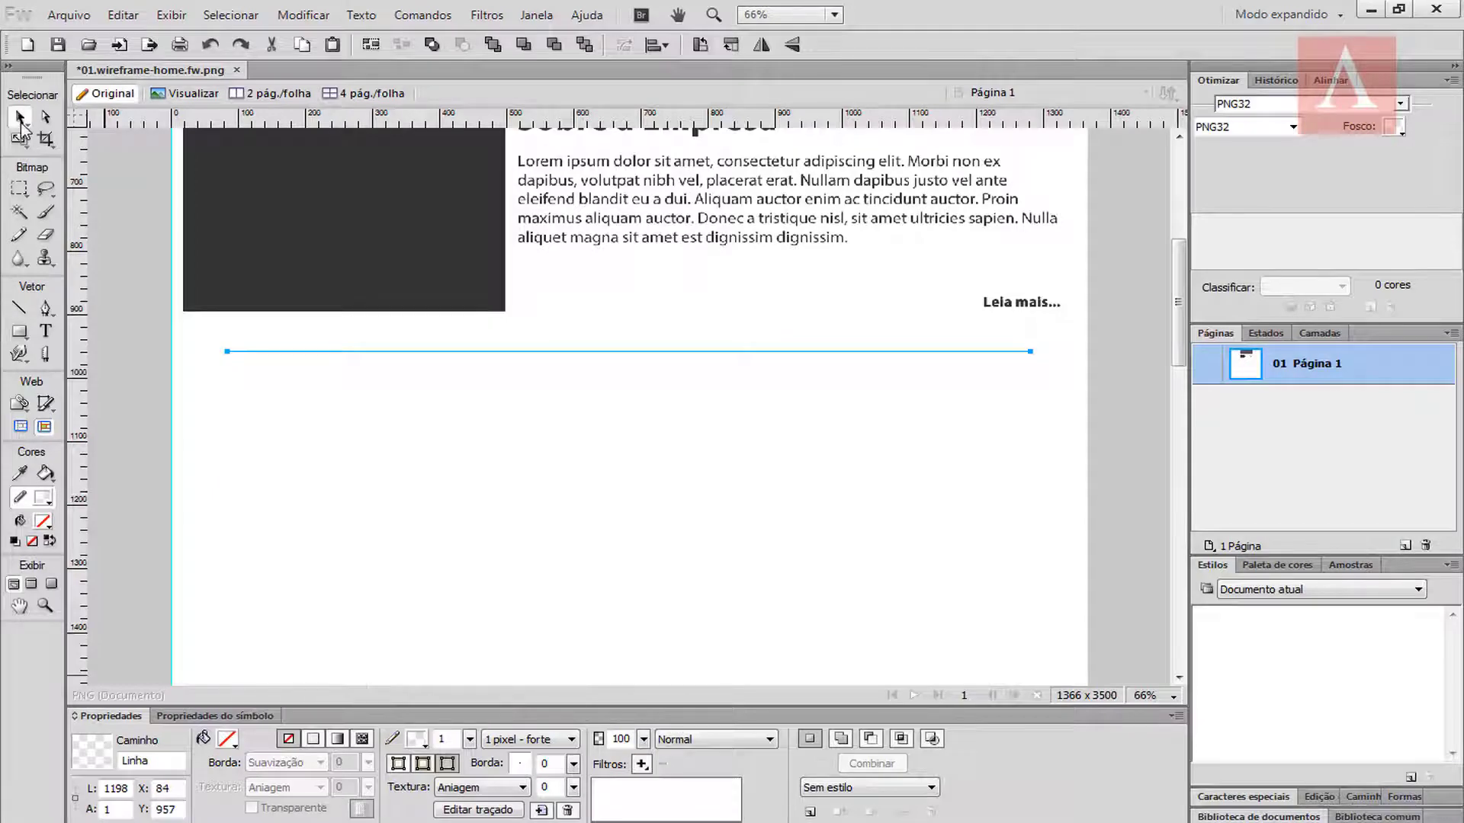
{"action": "left_click", "coordinate": [346, 442]}
{"action": "left_click", "coordinate": [363, 350]}
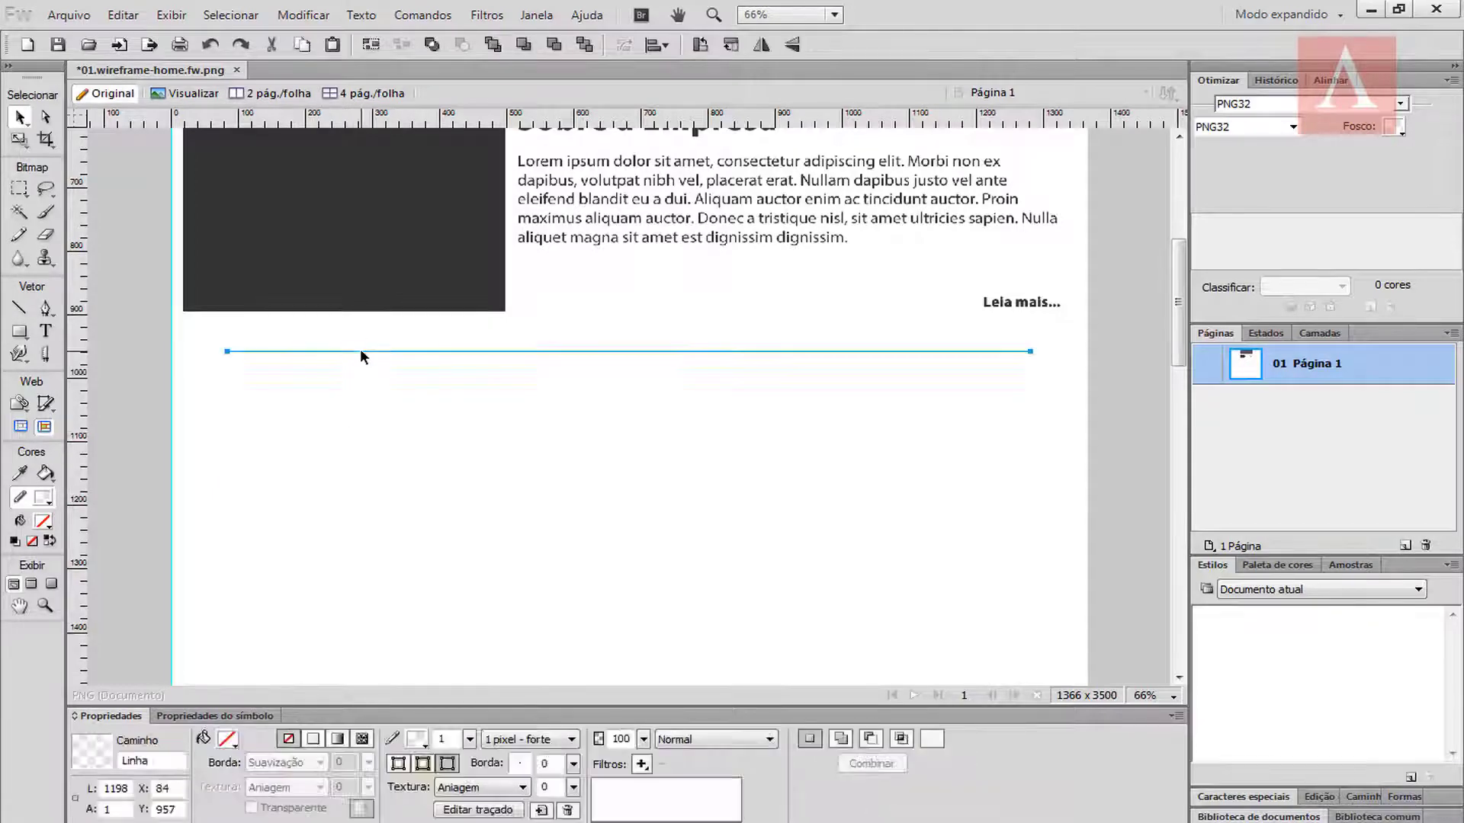
{"action": "left_click", "coordinate": [418, 739]}
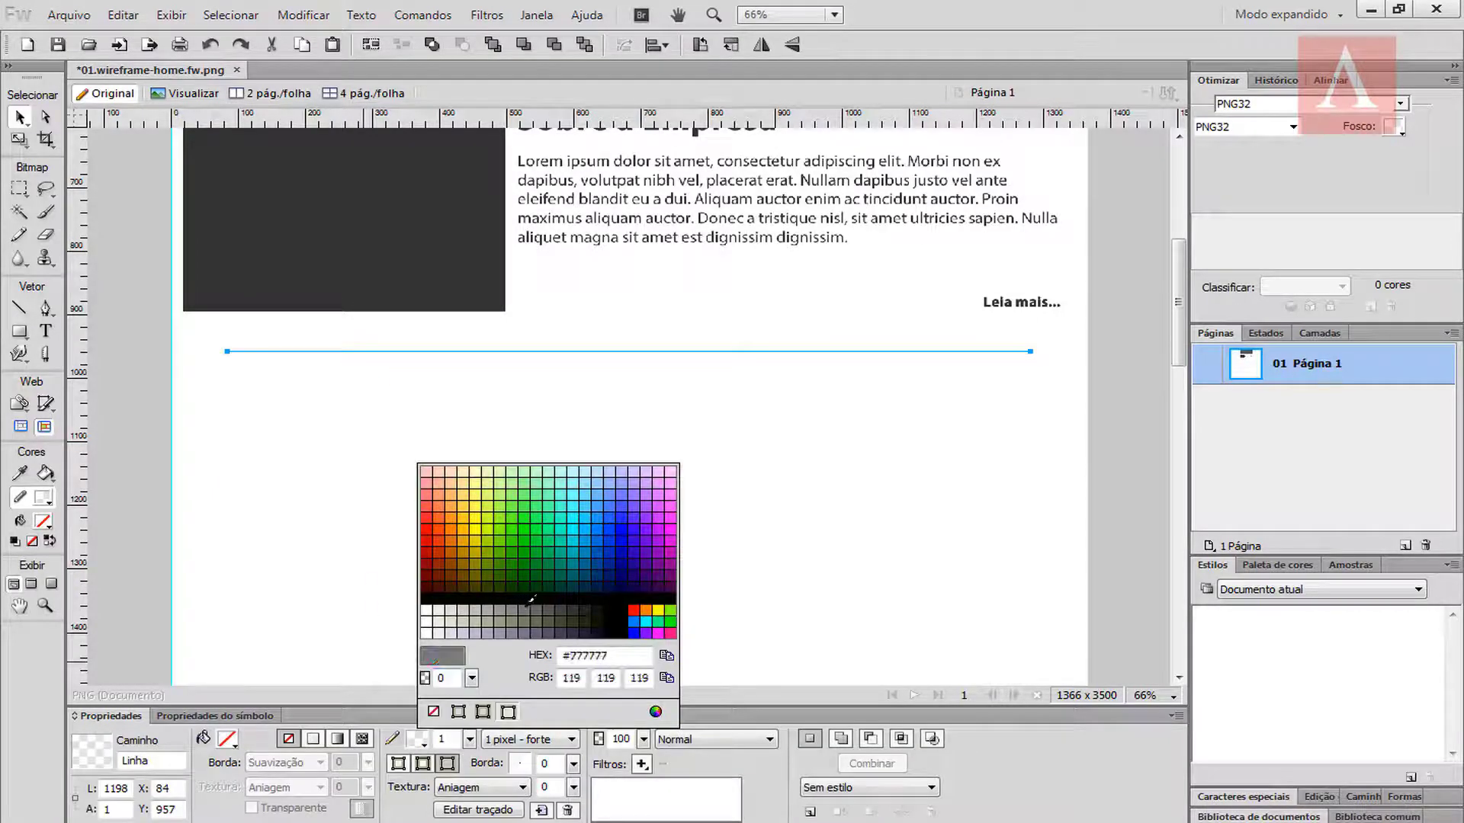
{"action": "left_click", "coordinate": [527, 601]}
{"action": "left_click", "coordinate": [465, 446]}
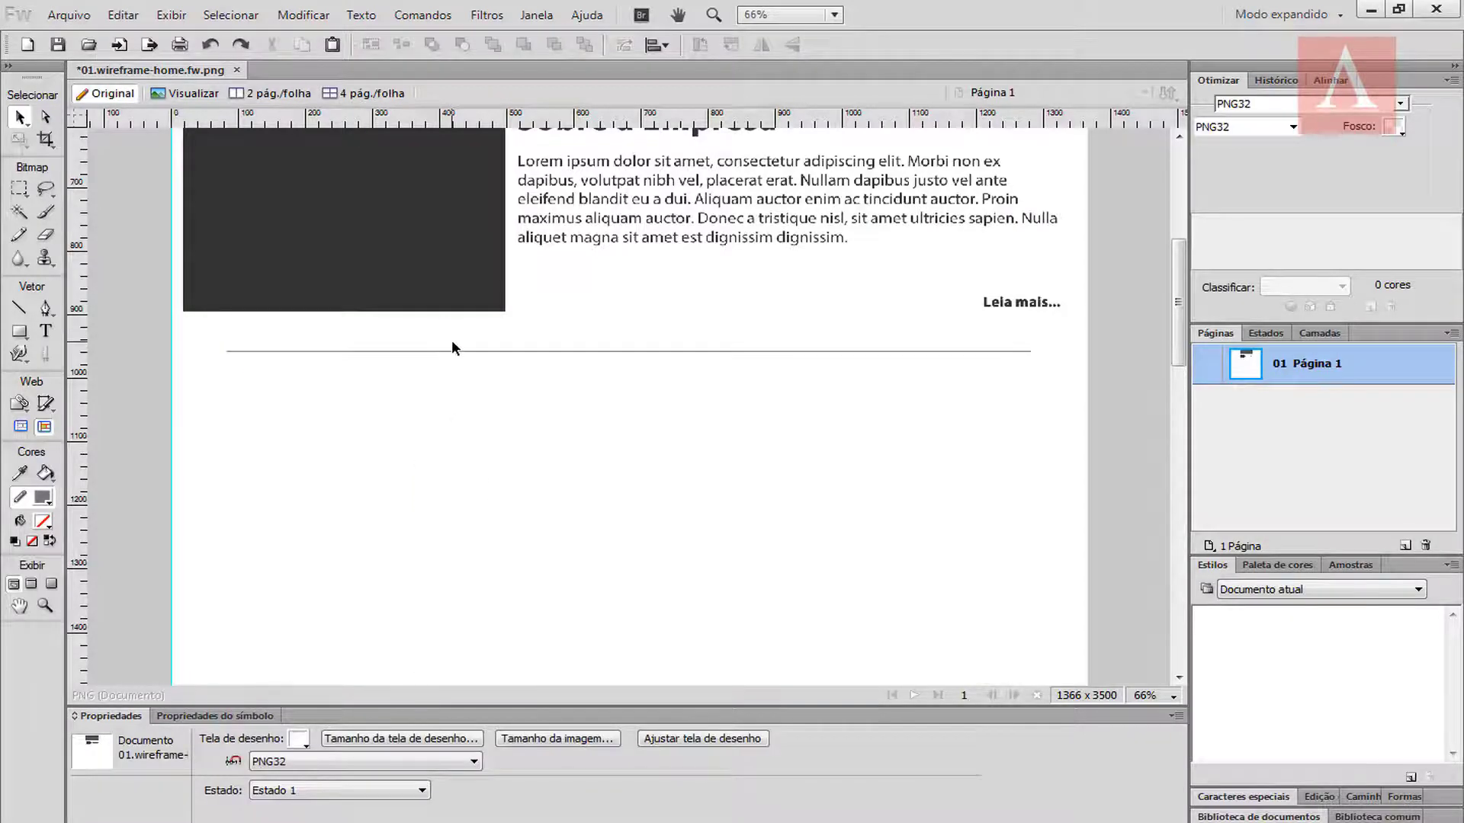
Step: Change the divider line's stroke color to a lighter gray
{"action": "left_click", "coordinate": [453, 353]}
{"action": "left_click", "coordinate": [417, 743]}
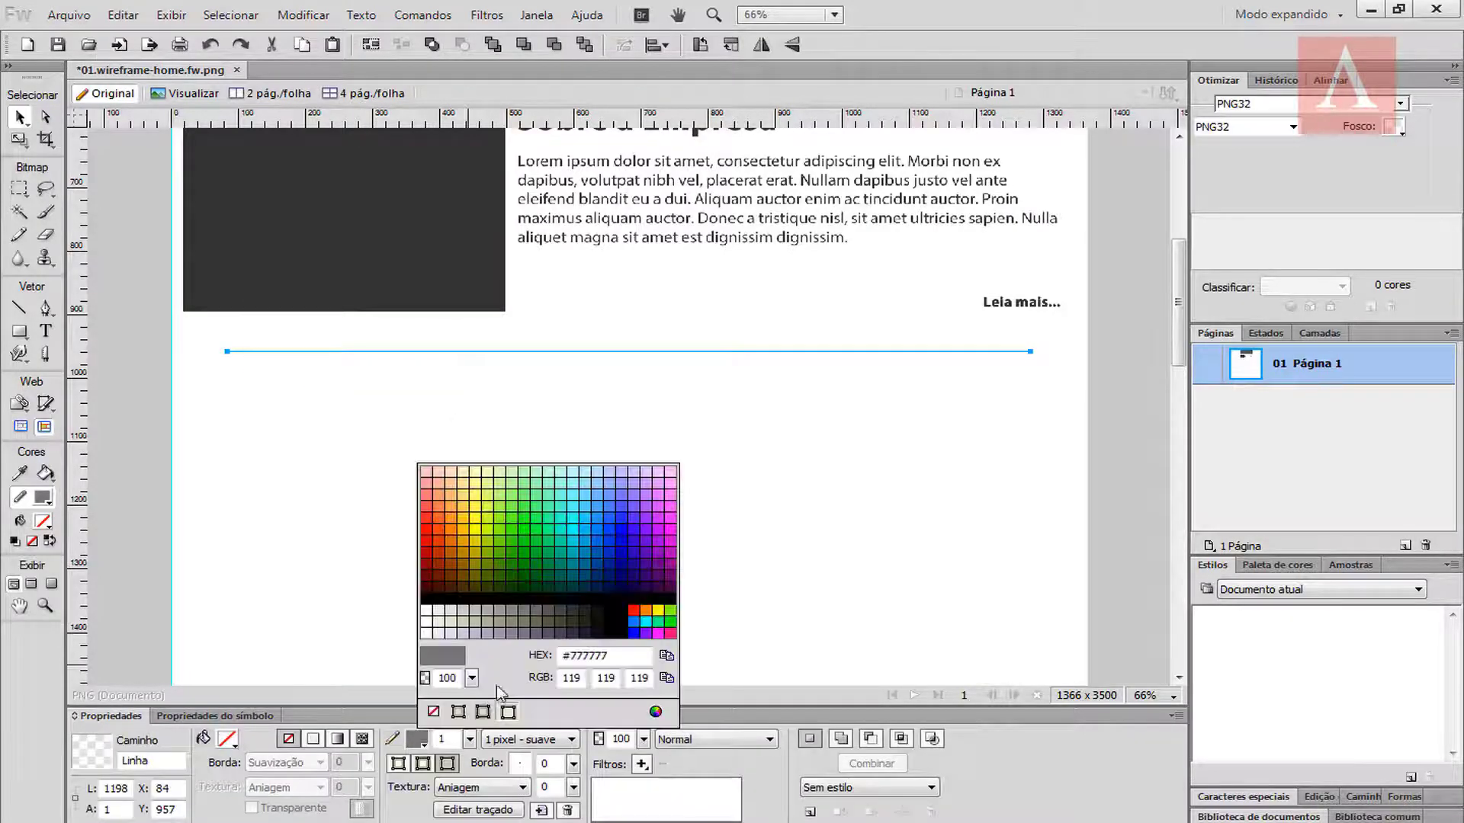
{"action": "left_click", "coordinate": [491, 604]}
{"action": "left_click", "coordinate": [424, 451]}
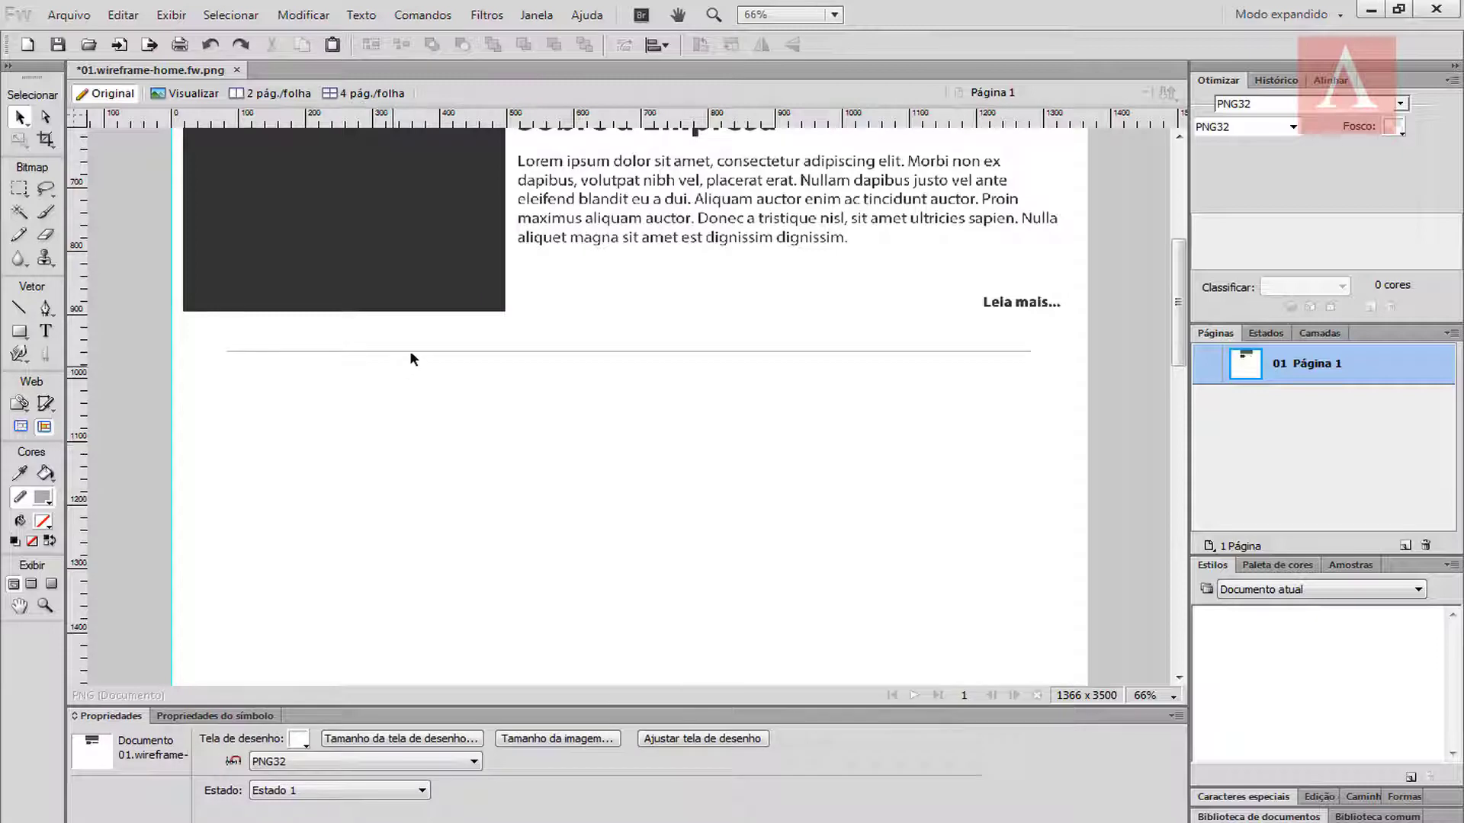
Step: Move the divider line down about 10 px, to about Y 968
{"action": "left_click", "coordinate": [717, 351]}
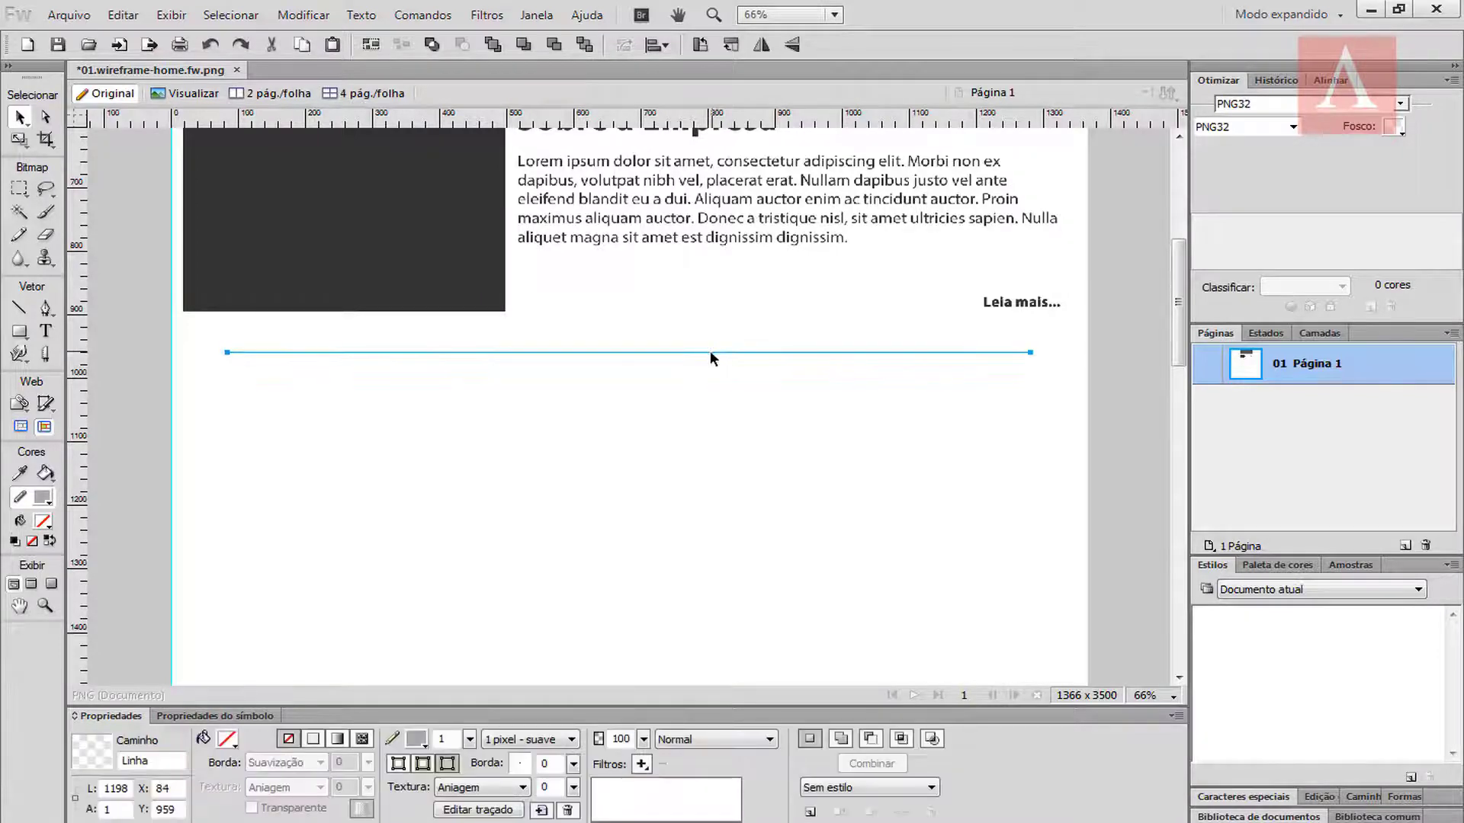
{"action": "scroll", "coordinate": [711, 358], "scroll_direction": "up", "scroll_amount": 3}
{"action": "scroll", "coordinate": [709, 369], "scroll_direction": "down", "scroll_amount": 1}
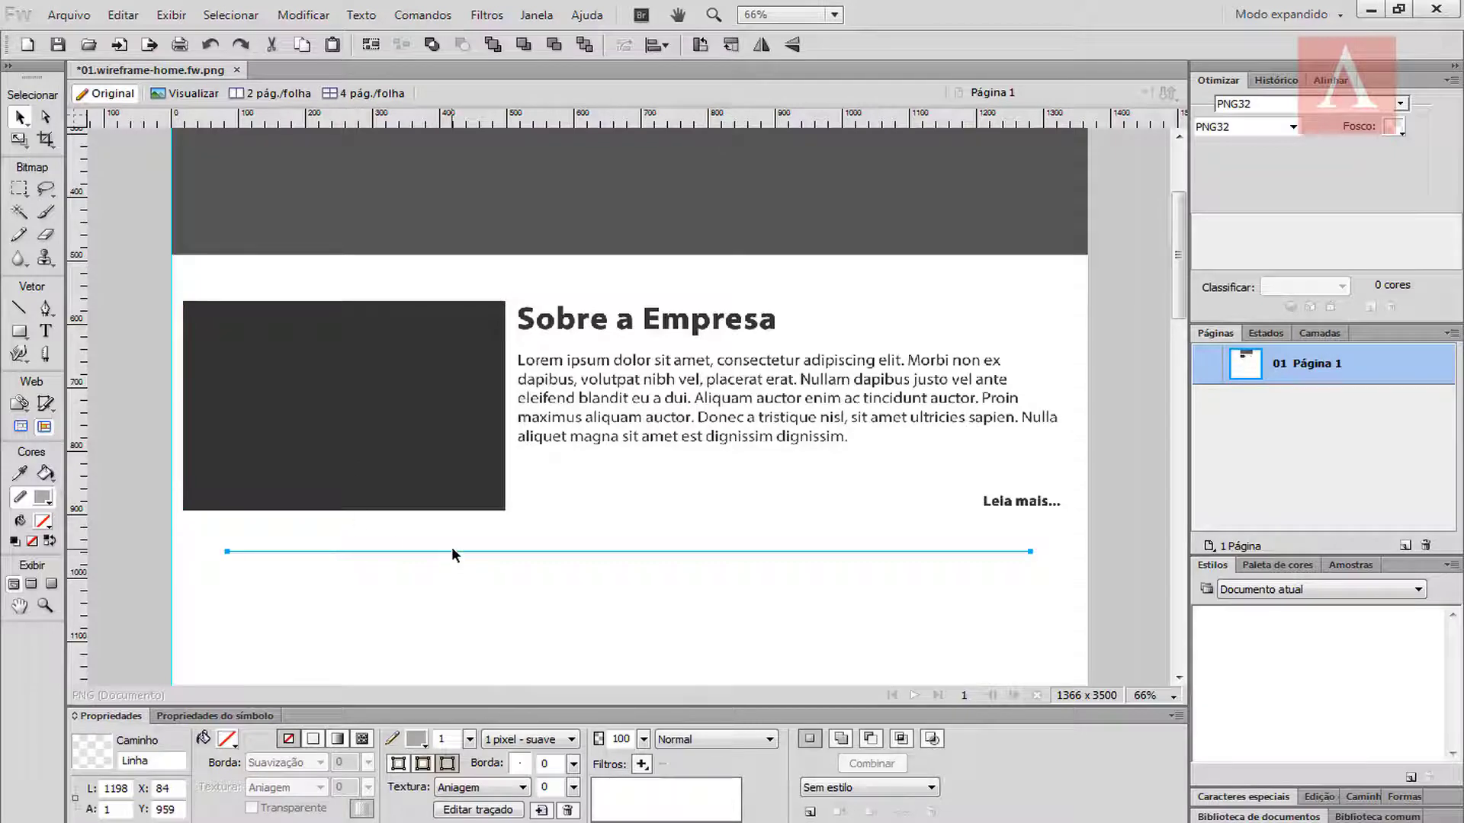
{"action": "key", "text": "Down"}
{"action": "key", "text": "Down"}
{"action": "key", "text": "Down"}
{"action": "key", "text": "Down"}
{"action": "key", "text": "Down"}
{"action": "key", "text": "Down"}
{"action": "key", "text": "Down"}
{"action": "key", "text": "Down"}
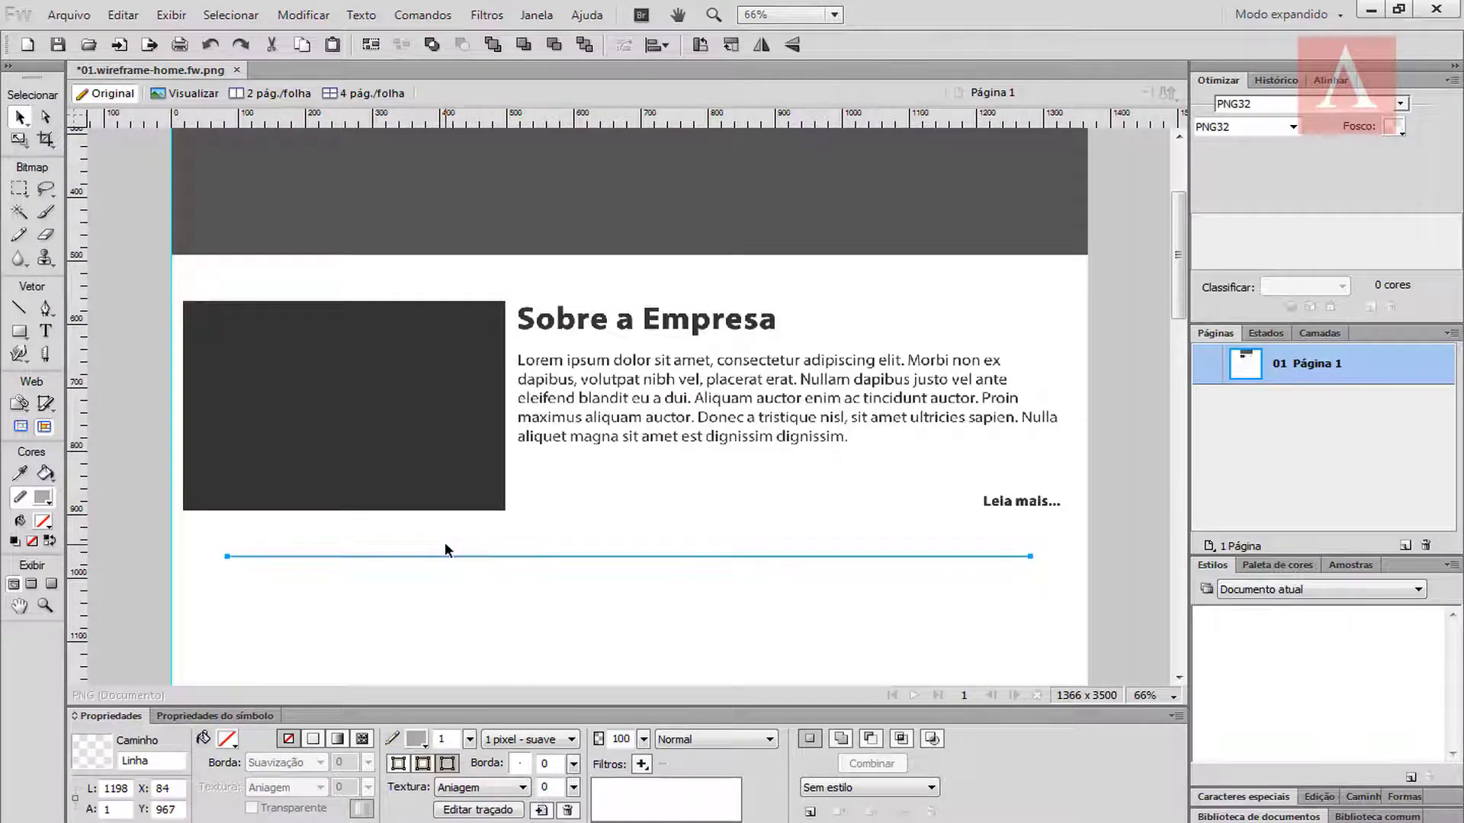
{"action": "left_click", "coordinate": [445, 542]}
Step: Collapse the docked side panels to icons and return the canvas to 66% magnification
{"action": "scroll", "coordinate": [529, 581], "scroll_direction": "down", "scroll_amount": 5}
{"action": "key", "text": "ctrl+="}
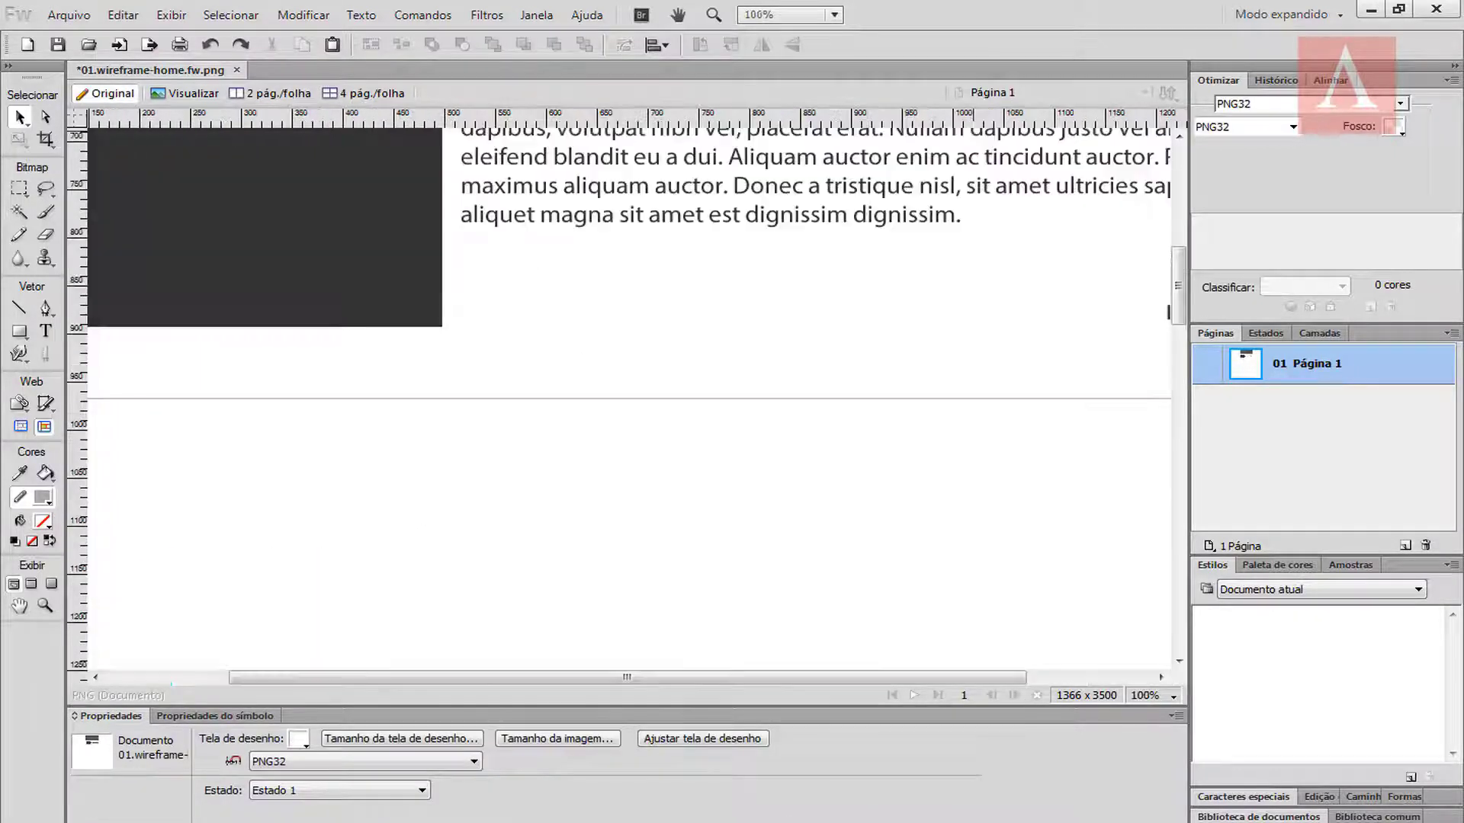
{"action": "left_click", "coordinate": [1453, 67]}
{"action": "key", "text": "ctrl+minus"}
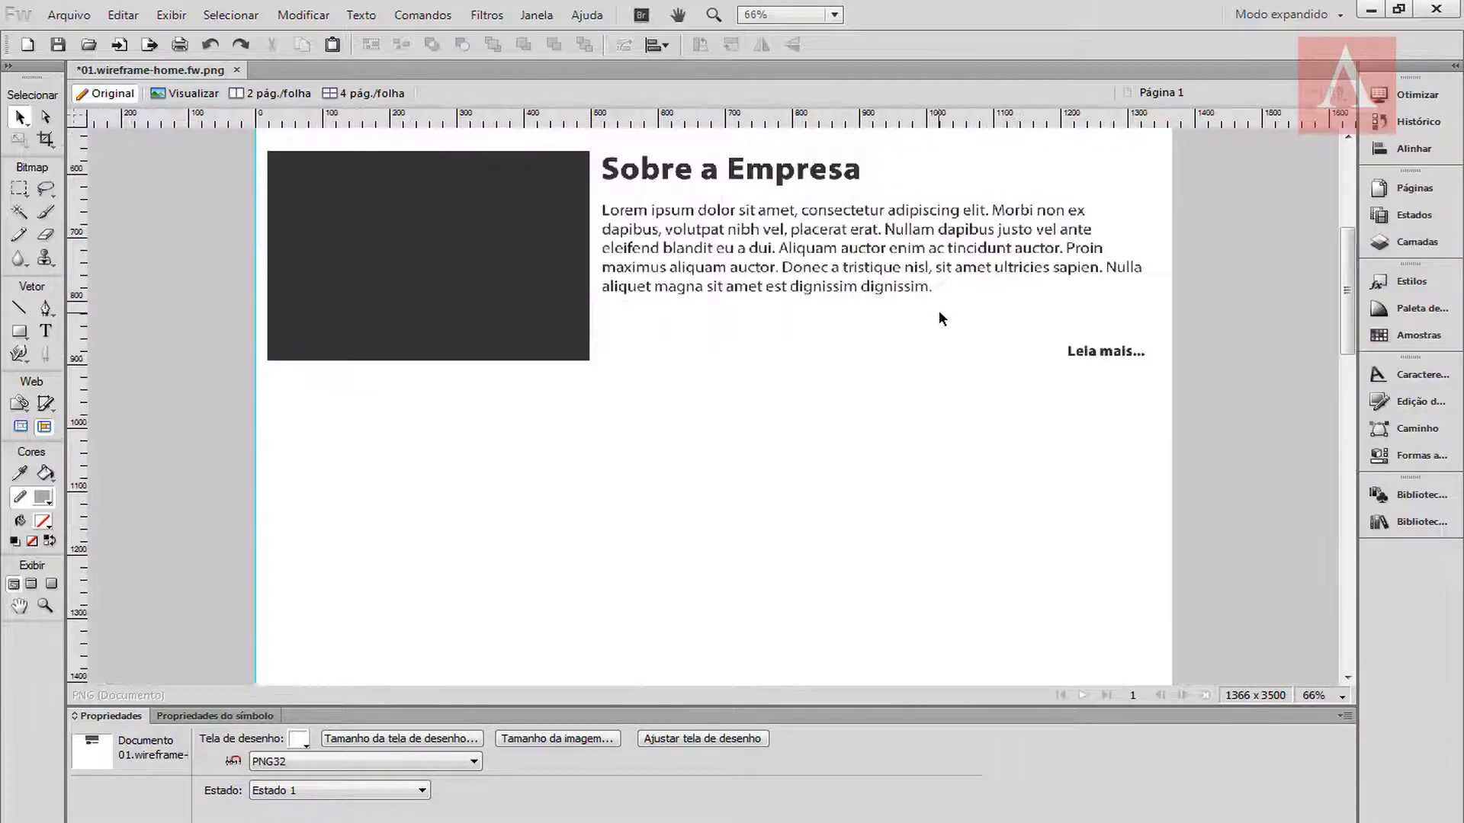
Step: Change the divider line's stroke to a darker gray
{"action": "left_click", "coordinate": [573, 406]}
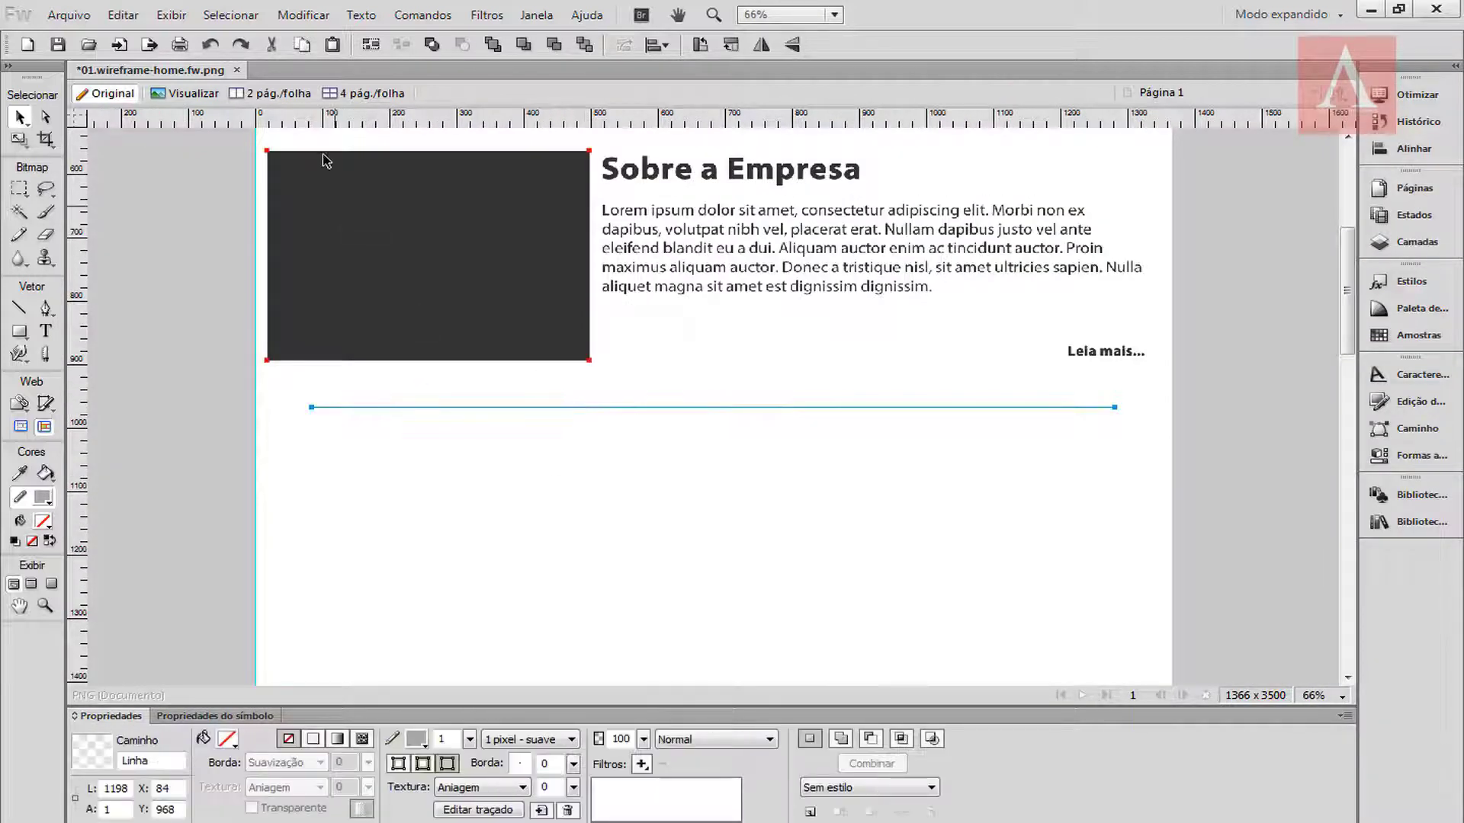
{"action": "left_click", "coordinate": [416, 739]}
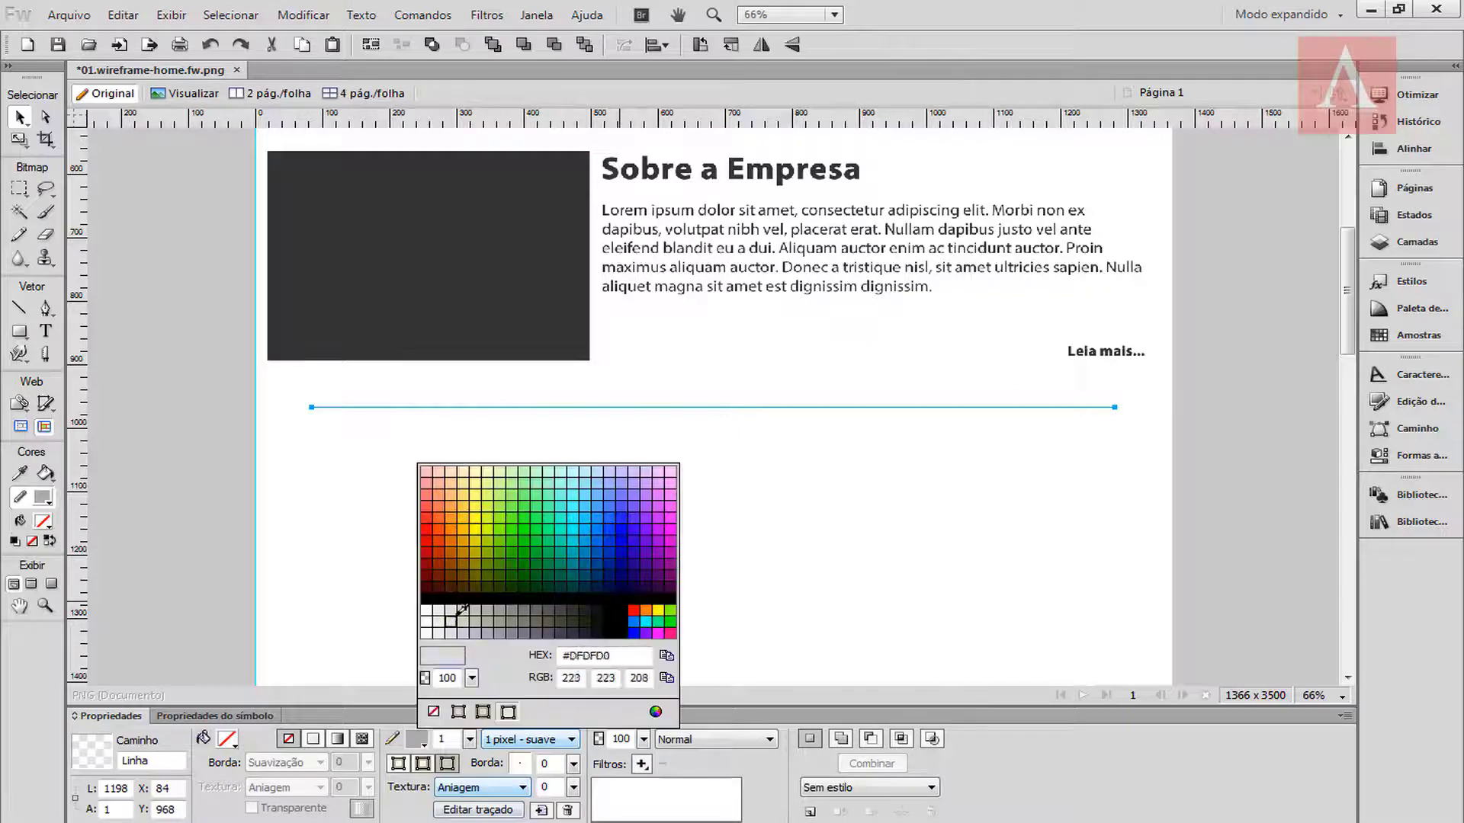
{"action": "left_click", "coordinate": [456, 614]}
{"action": "left_click", "coordinate": [507, 495]}
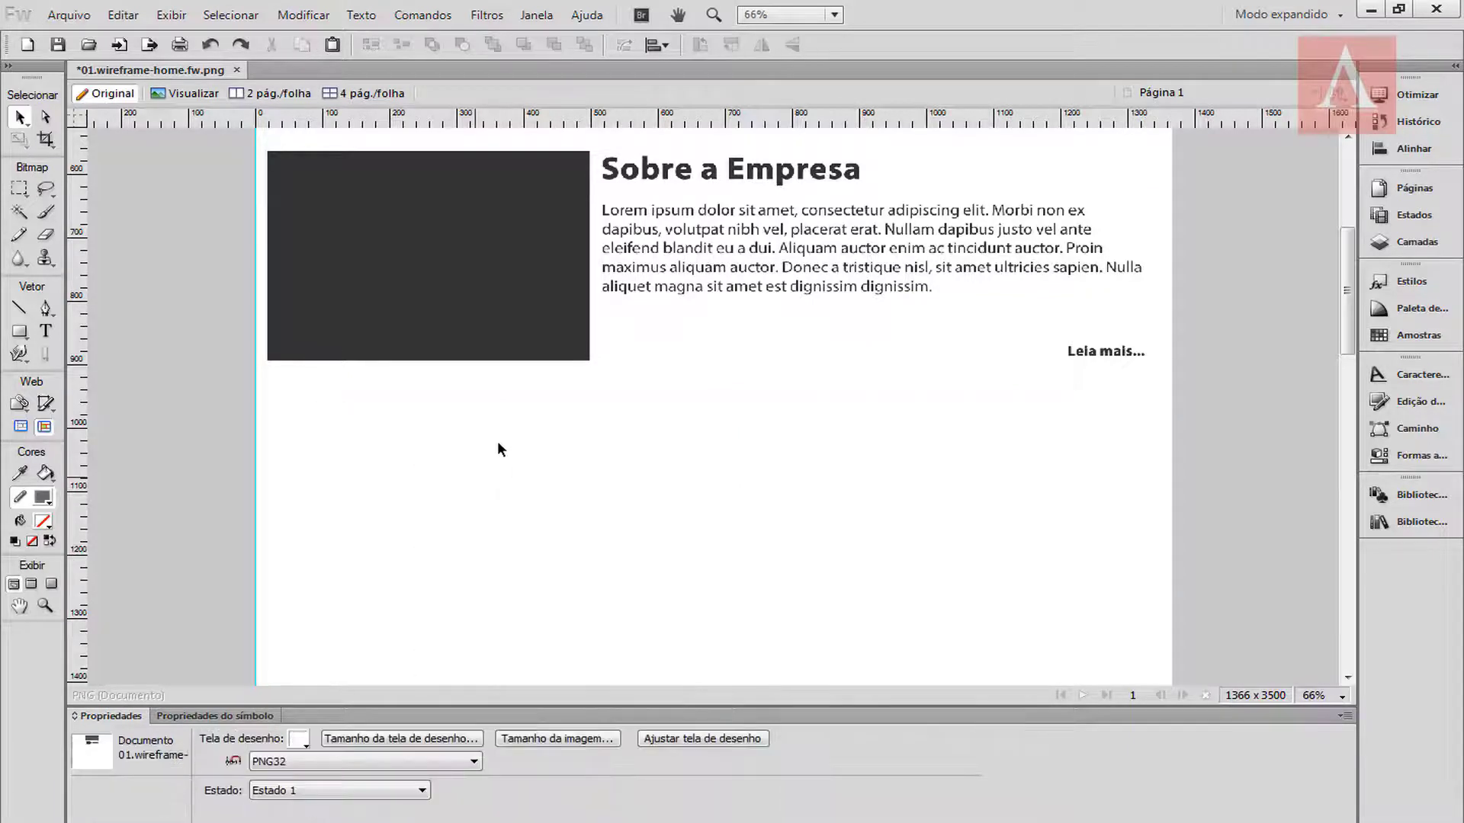
{"action": "left_click", "coordinate": [528, 407]}
{"action": "left_click", "coordinate": [458, 463]}
Step: Duplicate the dark image placeholder rectangle and place the copy below the divider line
{"action": "left_click", "coordinate": [662, 173]}
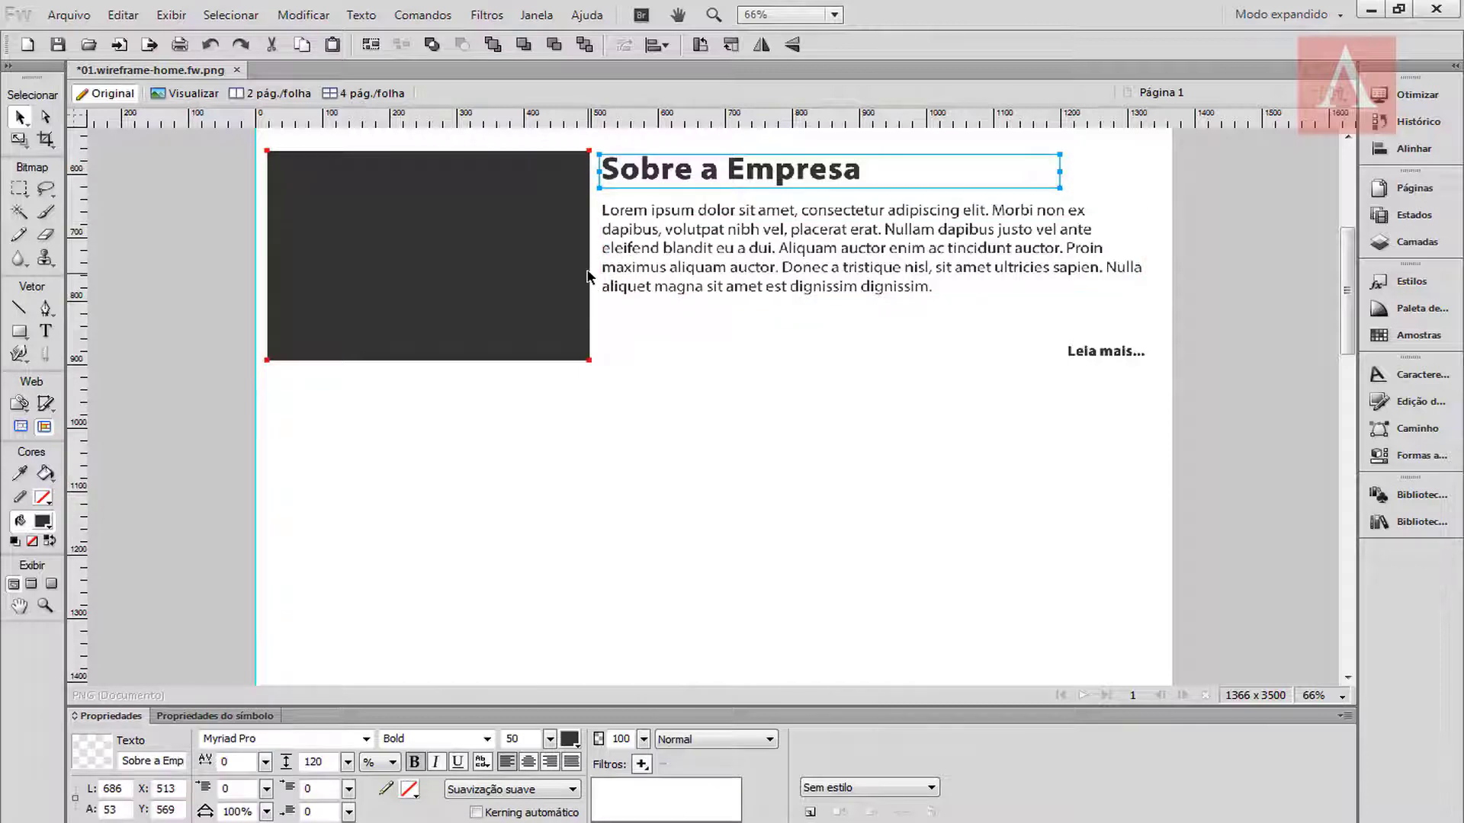
{"action": "left_click", "coordinate": [445, 232]}
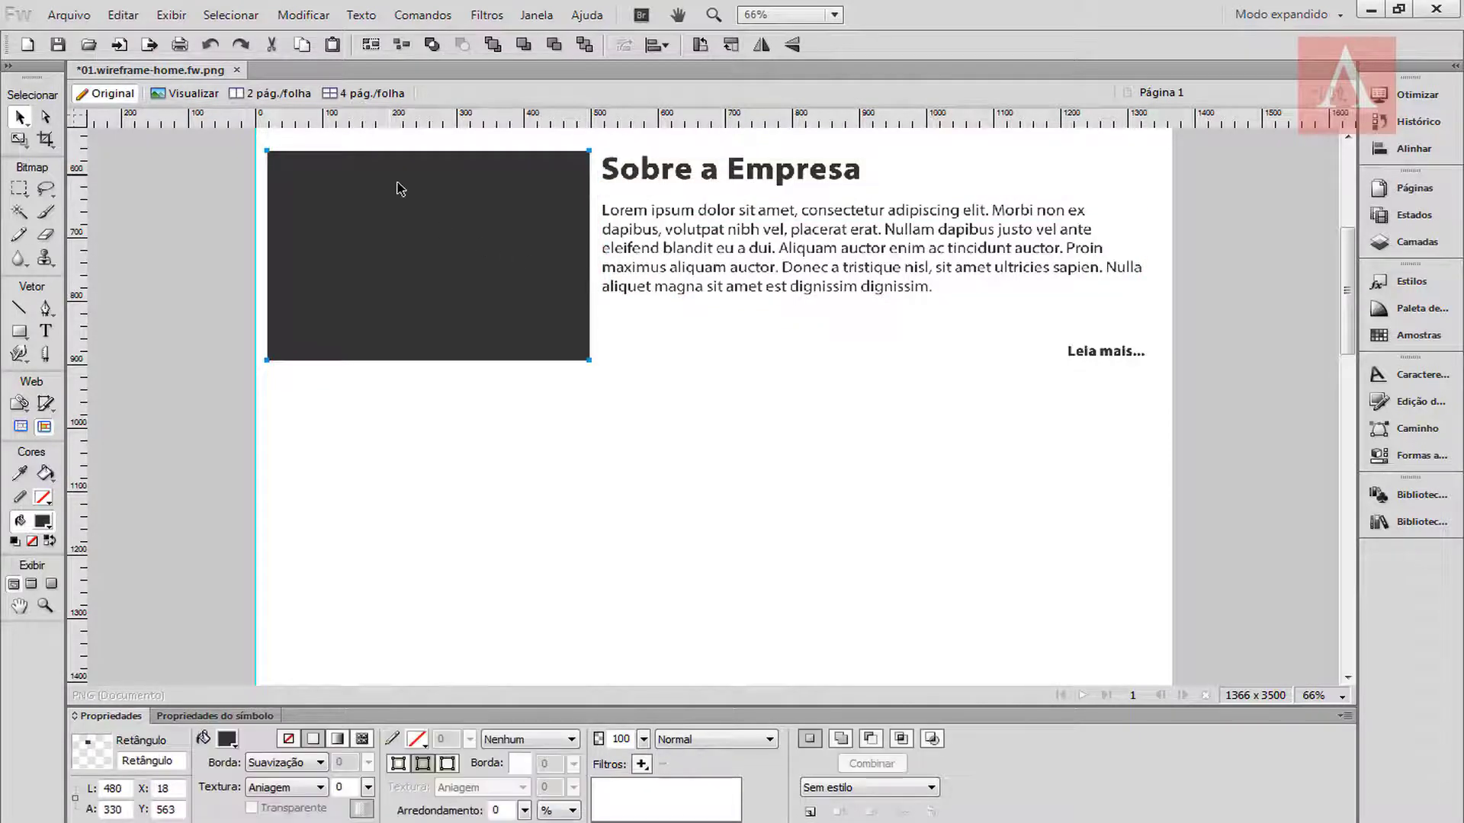
{"action": "left_click_drag", "start_coordinate": [409, 190], "coordinate": [420, 521]}
Step: Set the divider line's stroke thickness to 2 pixels
{"action": "left_click", "coordinate": [469, 408]}
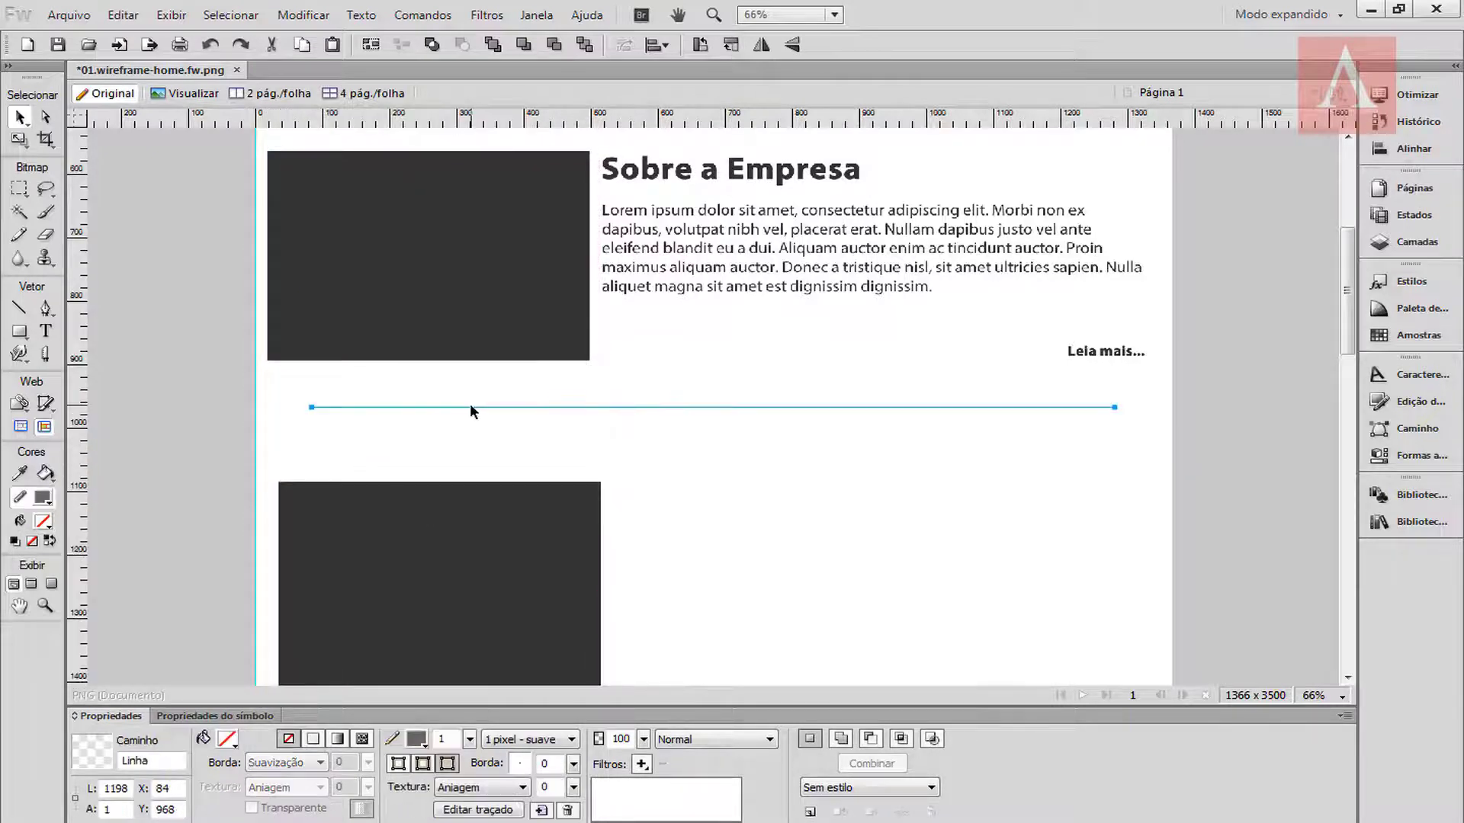
{"action": "left_click", "coordinate": [417, 740]}
{"action": "left_click", "coordinate": [457, 715]}
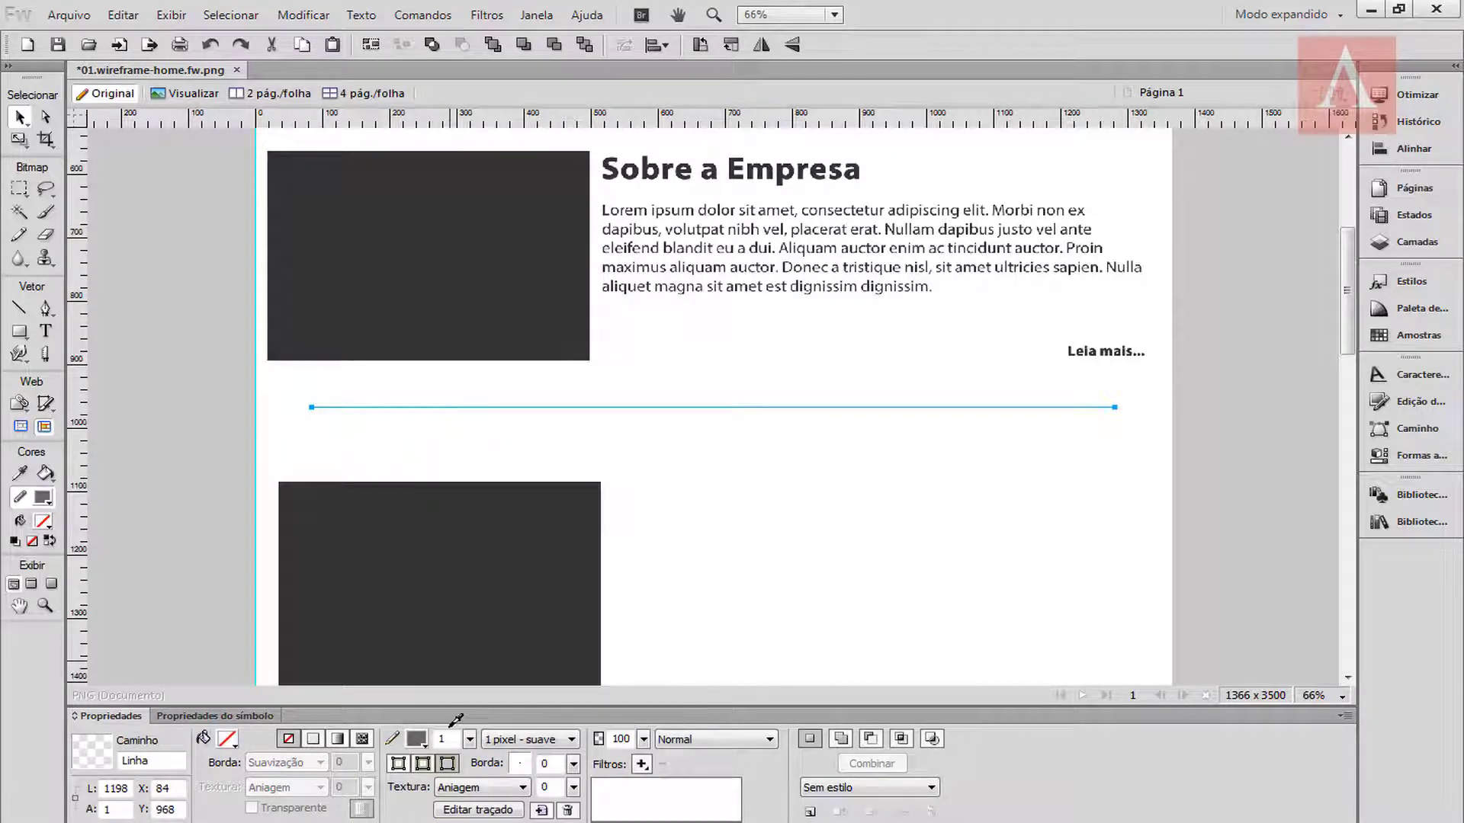
{"action": "double_click", "coordinate": [456, 738]}
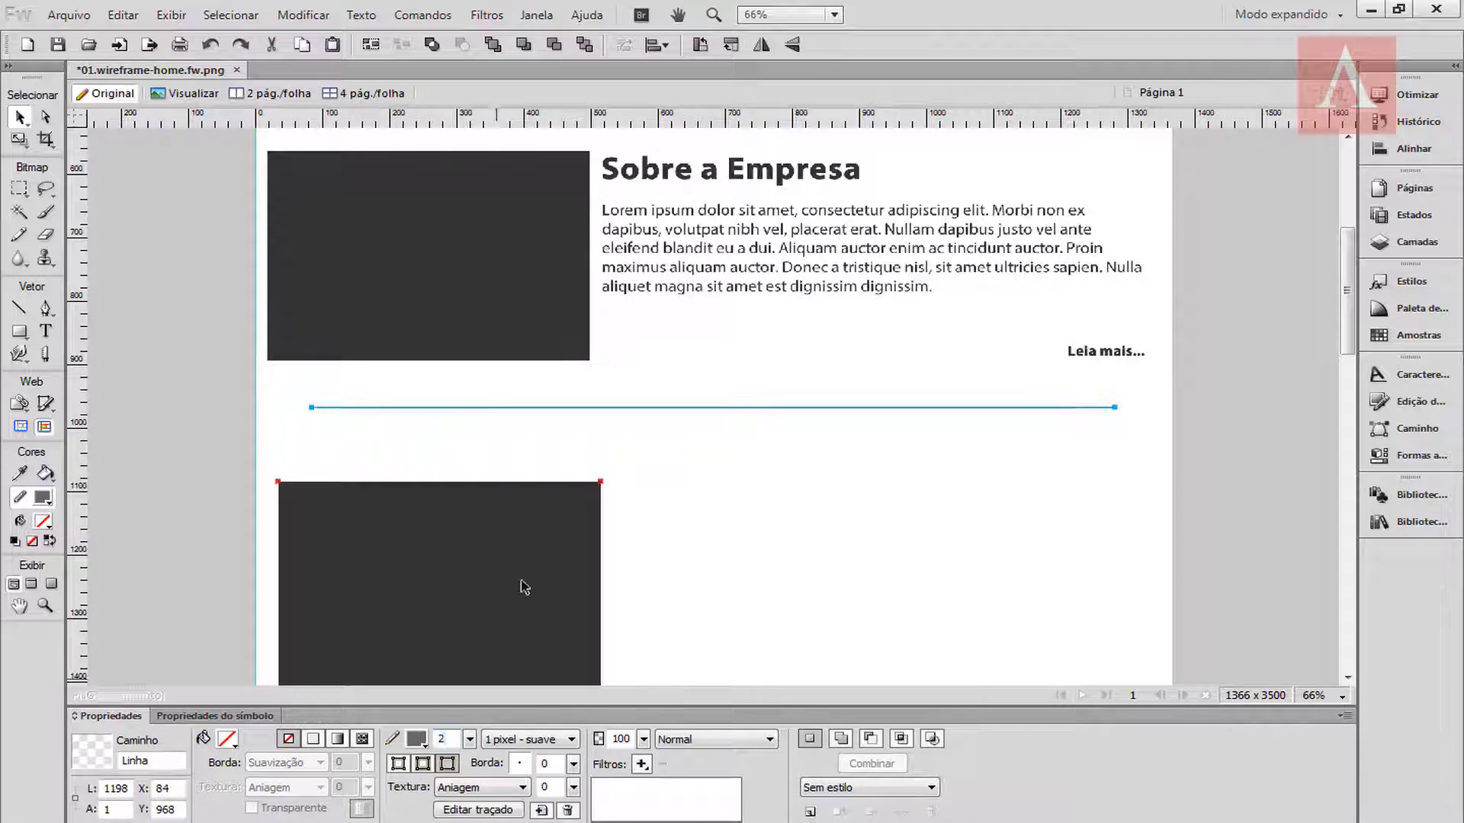
{"action": "left_click", "coordinate": [561, 448]}
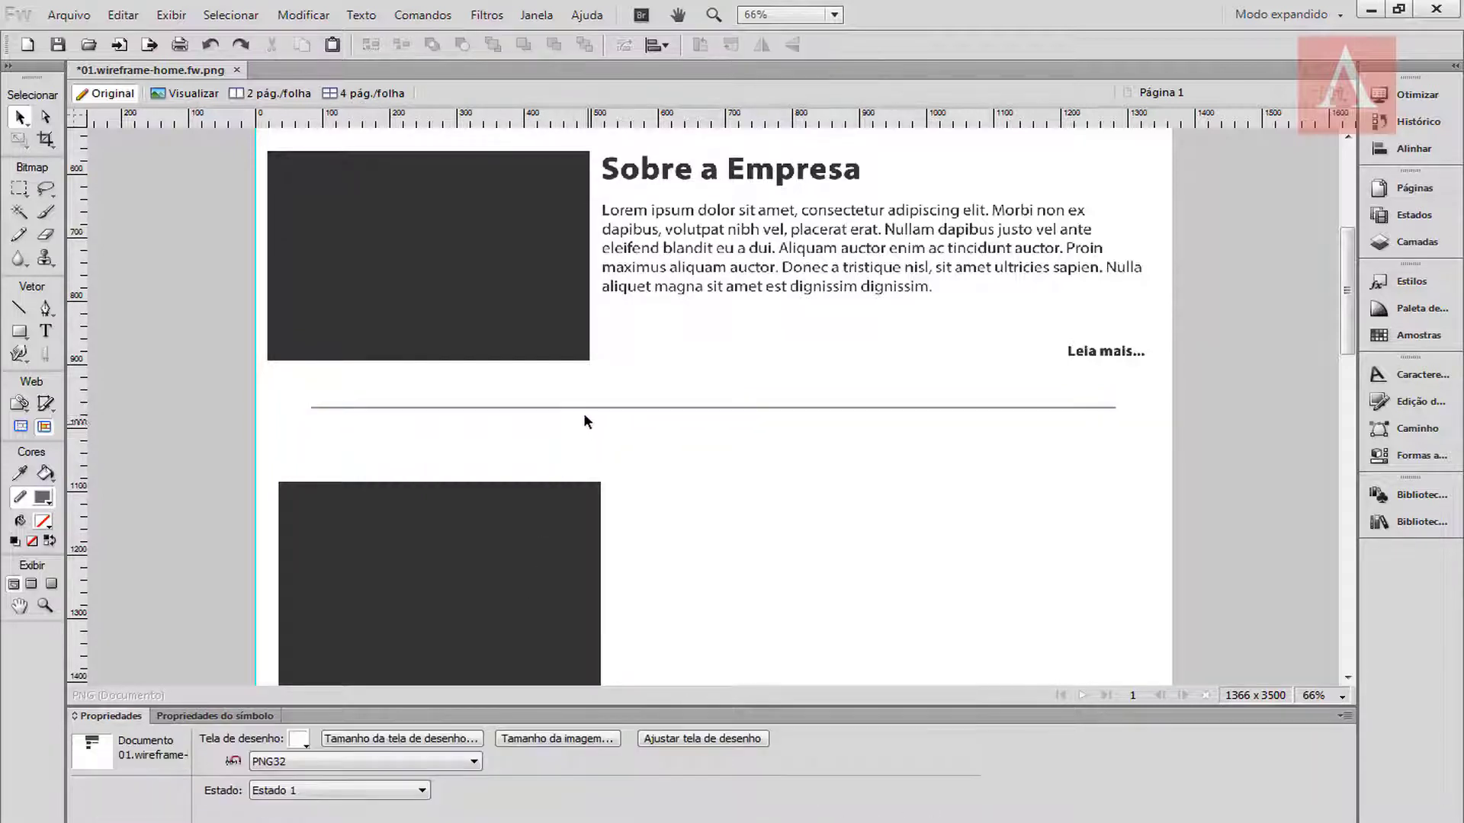
Step: Scale the copied rectangle down to about 283 x 195 px and align its left edge with the upper placeholder at X 18, Y 1047
{"action": "left_click", "coordinate": [454, 549]}
{"action": "left_click_drag", "start_coordinate": [454, 549], "coordinate": [444, 526]}
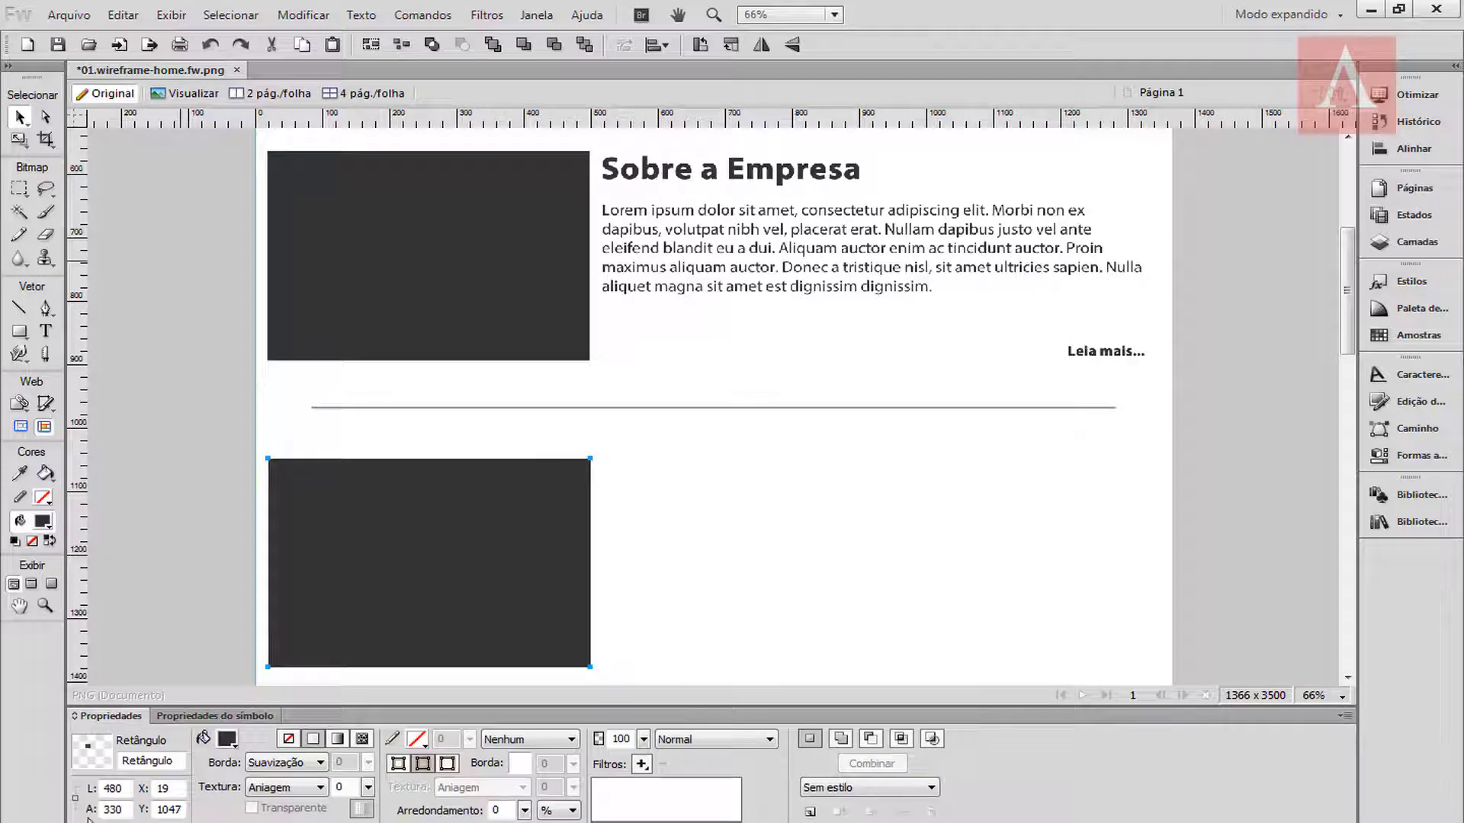
{"action": "left_click", "coordinate": [20, 139]}
{"action": "left_click_drag", "start_coordinate": [589, 665], "coordinate": [458, 582]}
{"action": "double_click", "coordinate": [393, 533]}
{"action": "left_click_drag", "start_coordinate": [394, 532], "coordinate": [387, 528]}
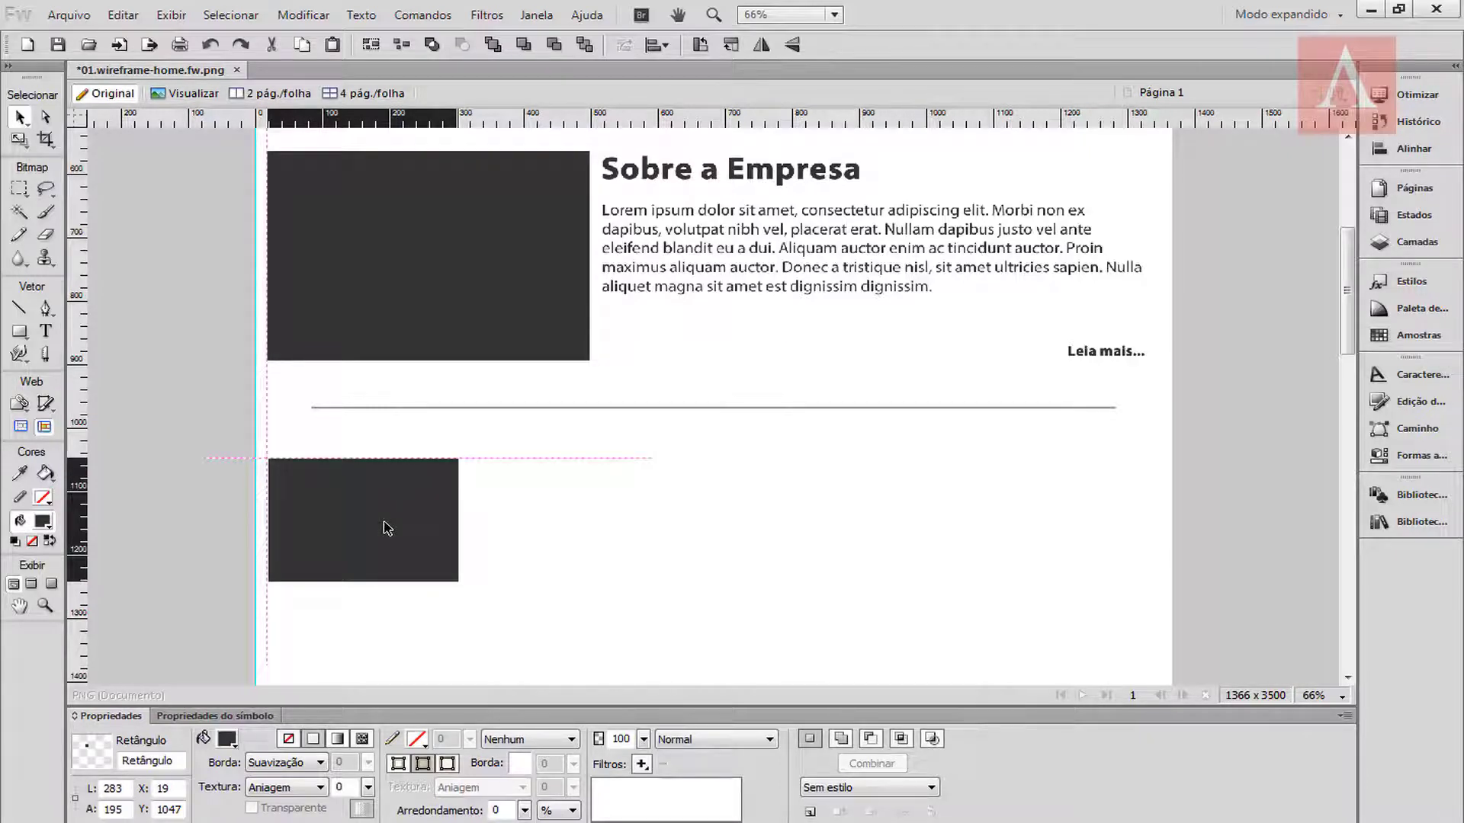
{"action": "left_click_drag", "start_coordinate": [388, 527], "coordinate": [452, 538]}
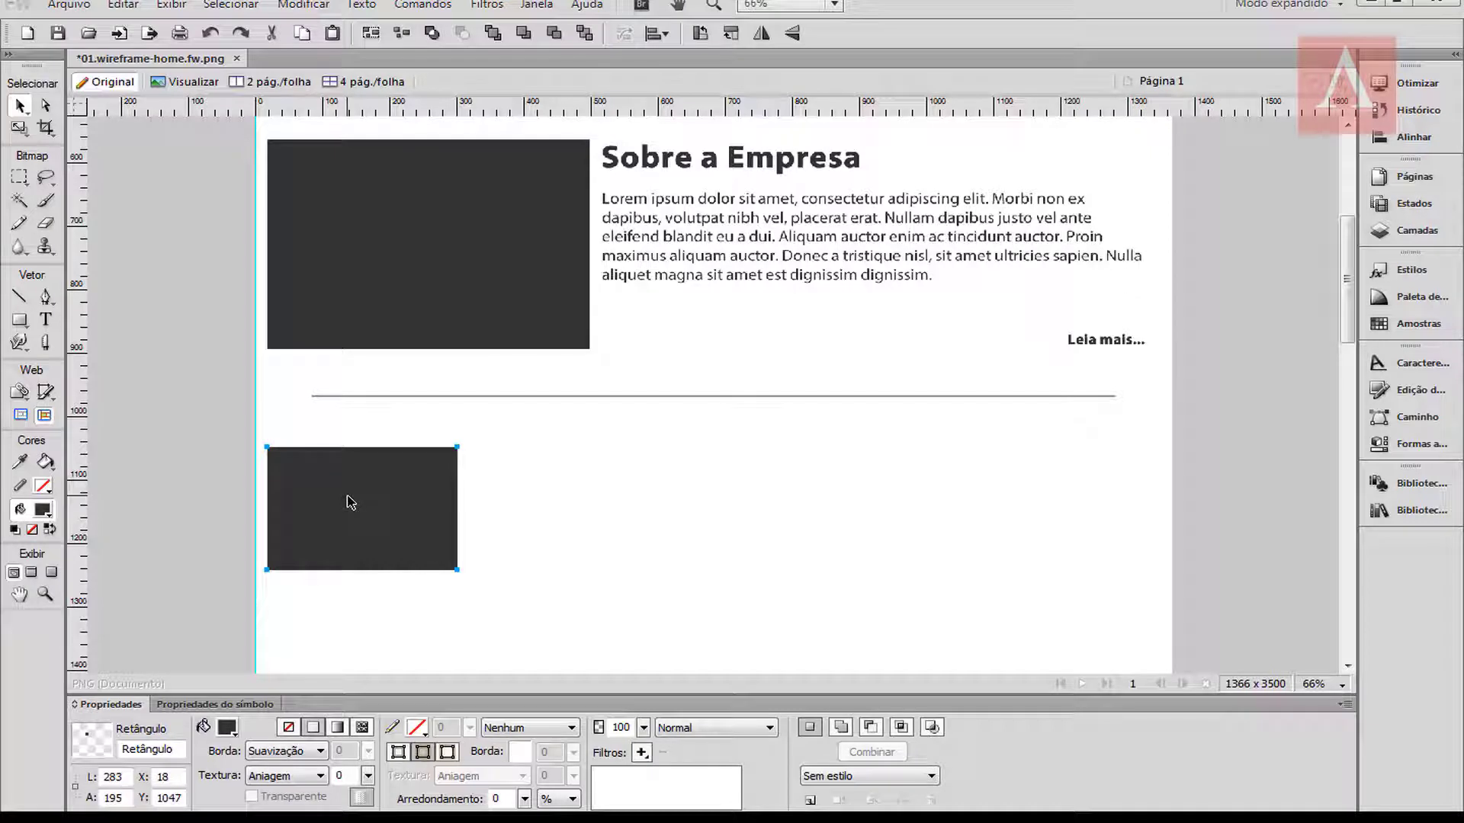
Step: Duplicate the small placeholder rectangle below the divider line and shift the copy right to about X 378
{"action": "key", "text": "ctrl+shift+d"}
{"action": "key", "text": "shift+Right"}
{"action": "key", "text": "shift+Right"}
{"action": "key", "text": "shift+Right"}
{"action": "key", "text": "shift+Right"}
{"action": "key", "text": "shift+Right"}
{"action": "key", "text": "shift+Right"}
{"action": "key", "text": "shift+Right"}
{"action": "key", "text": "shift+Right"}
{"action": "key", "text": "shift+Right"}
{"action": "key", "text": "shift+Right"}
{"action": "key", "text": "shift+Right"}
{"action": "key", "text": "shift+Right"}
{"action": "key", "text": "shift+Right"}
{"action": "key", "text": "shift+Right"}
{"action": "key", "text": "shift+Right"}
{"action": "key", "text": "shift+Right"}
{"action": "key", "text": "shift+Right"}
{"action": "key", "text": "shift+Right"}
{"action": "key", "text": "shift+Right"}
{"action": "key", "text": "shift+Right"}
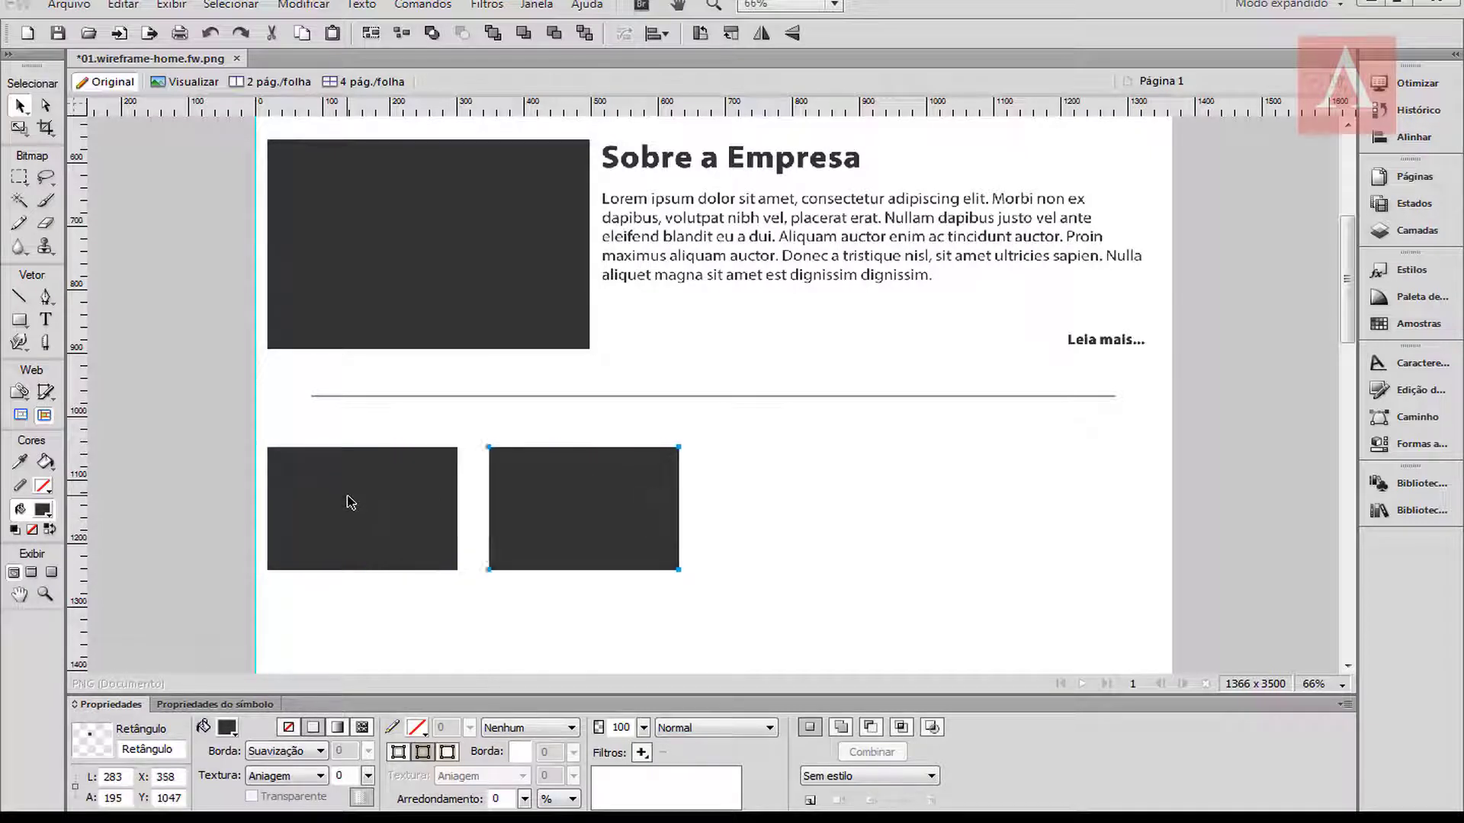
{"action": "key", "text": "shift+Right"}
{"action": "key", "text": "shift+Right"}
Step: Duplicate both small placeholder rectangles together and shift the copied pair right to X 688 in the same row
{"action": "left_click", "coordinate": [364, 506], "text": "shift"}
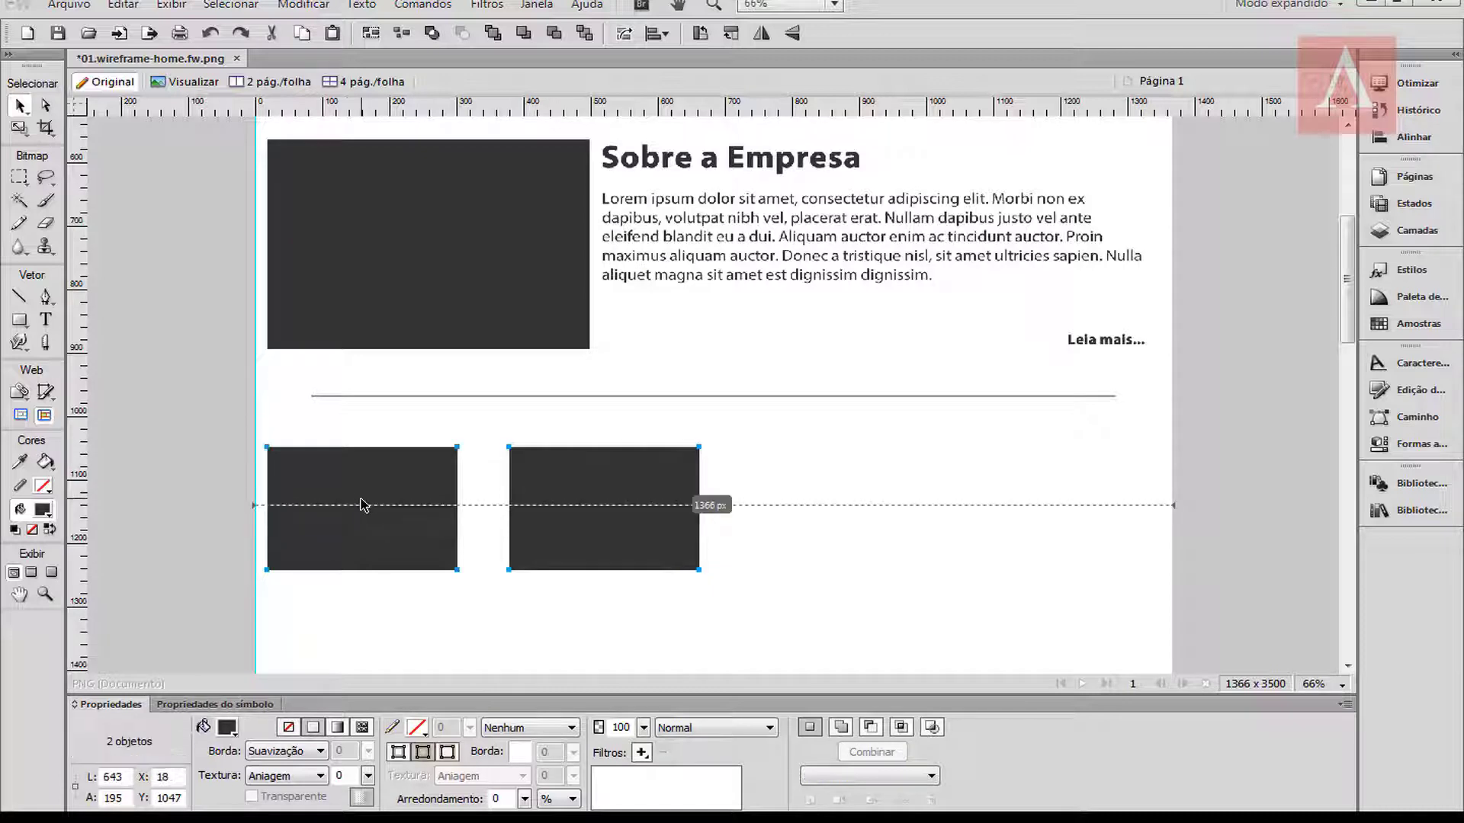
{"action": "key", "text": "ctrl+shift+d"}
{"action": "key", "text": "shift+Right"}
{"action": "key", "text": "shift+Right"}
{"action": "key", "text": "shift+Right"}
{"action": "key", "text": "shift+Right"}
{"action": "key", "text": "shift+Right"}
{"action": "key", "text": "shift+Right"}
{"action": "key", "text": "shift+Right"}
{"action": "key", "text": "shift+Right"}
{"action": "key", "text": "shift+Right"}
{"action": "key", "text": "shift+Right"}
{"action": "key", "text": "shift+Right"}
{"action": "key", "text": "shift+Right"}
{"action": "key", "text": "shift+Right"}
{"action": "key", "text": "shift+Right"}
{"action": "key", "text": "shift+Right"}
{"action": "key", "text": "shift+Right"}
{"action": "key", "text": "shift+Right"}
{"action": "key", "text": "shift+Right"}
{"action": "key", "text": "shift+Right"}
{"action": "key", "text": "shift+Right"}
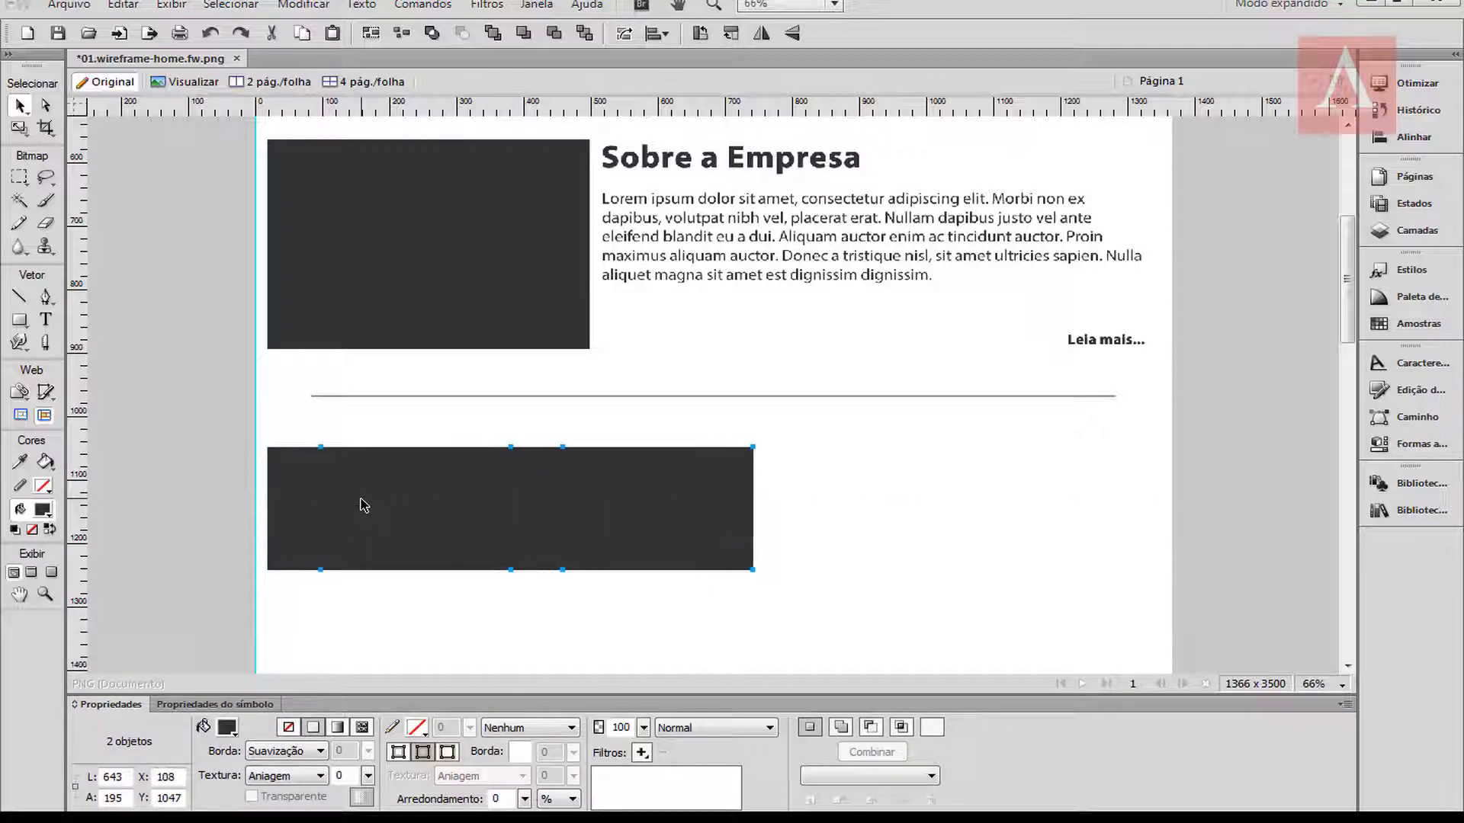
{"action": "key", "text": "shift+Right"}
{"action": "key", "text": "shift+Right"}
{"action": "key", "text": "shift+Right"}
{"action": "key", "text": "shift+Right"}
{"action": "key", "text": "shift+Right"}
{"action": "key", "text": "shift+Right"}
{"action": "key", "text": "shift+Right"}
{"action": "key", "text": "shift+Right"}
{"action": "key", "text": "shift+Right"}
{"action": "key", "text": "shift+Right"}
{"action": "key", "text": "shift+Right"}
{"action": "key", "text": "shift+Right"}
{"action": "key", "text": "shift+Right"}
{"action": "key", "text": "shift+Right"}
{"action": "key", "text": "shift+Right"}
{"action": "key", "text": "shift+Right"}
{"action": "key", "text": "shift+Right"}
{"action": "key", "text": "shift+Right"}
{"action": "key", "text": "shift+Right"}
{"action": "key", "text": "shift+Right"}
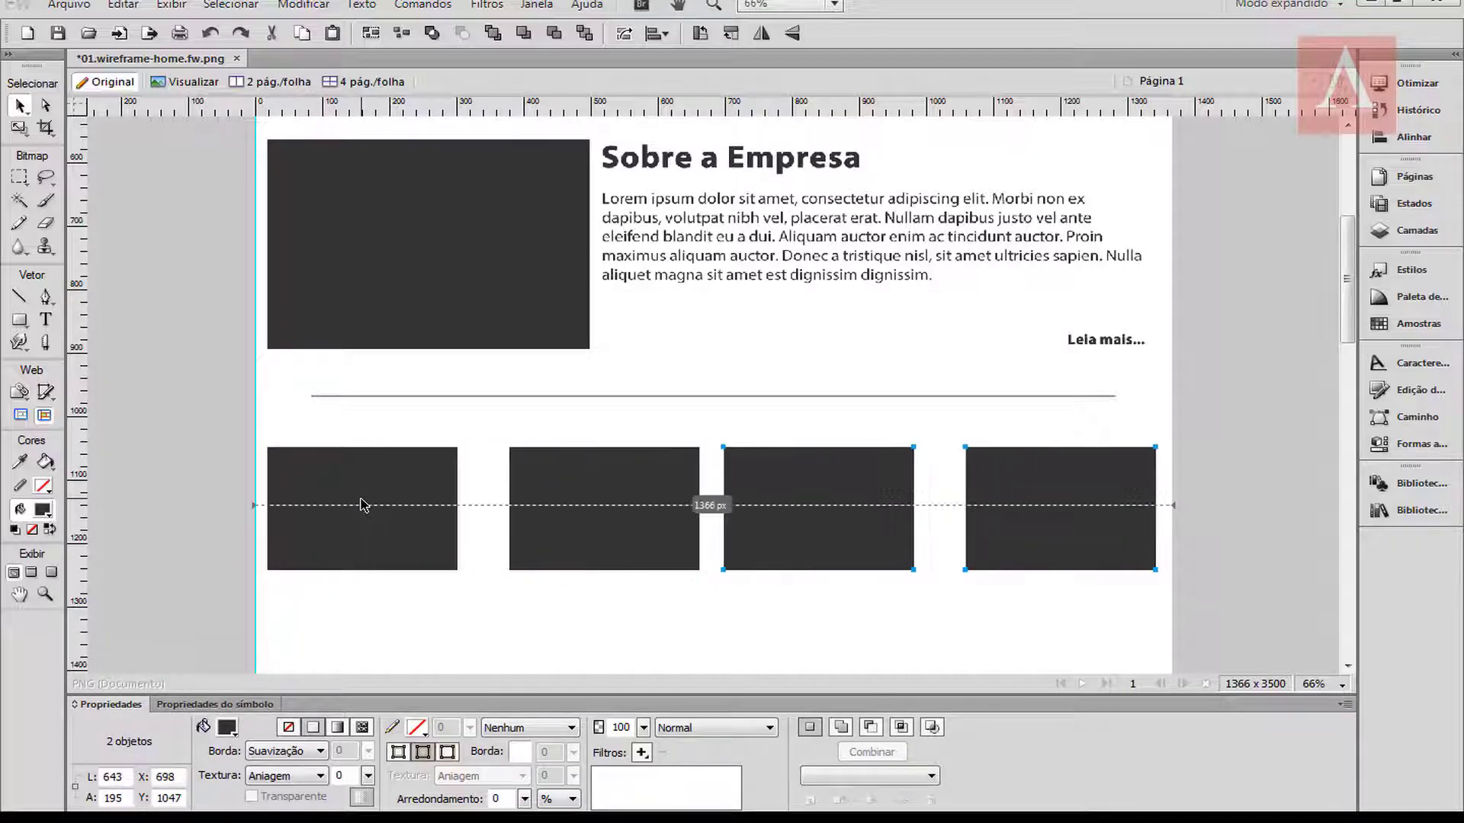
{"action": "key", "text": "shift+Left"}
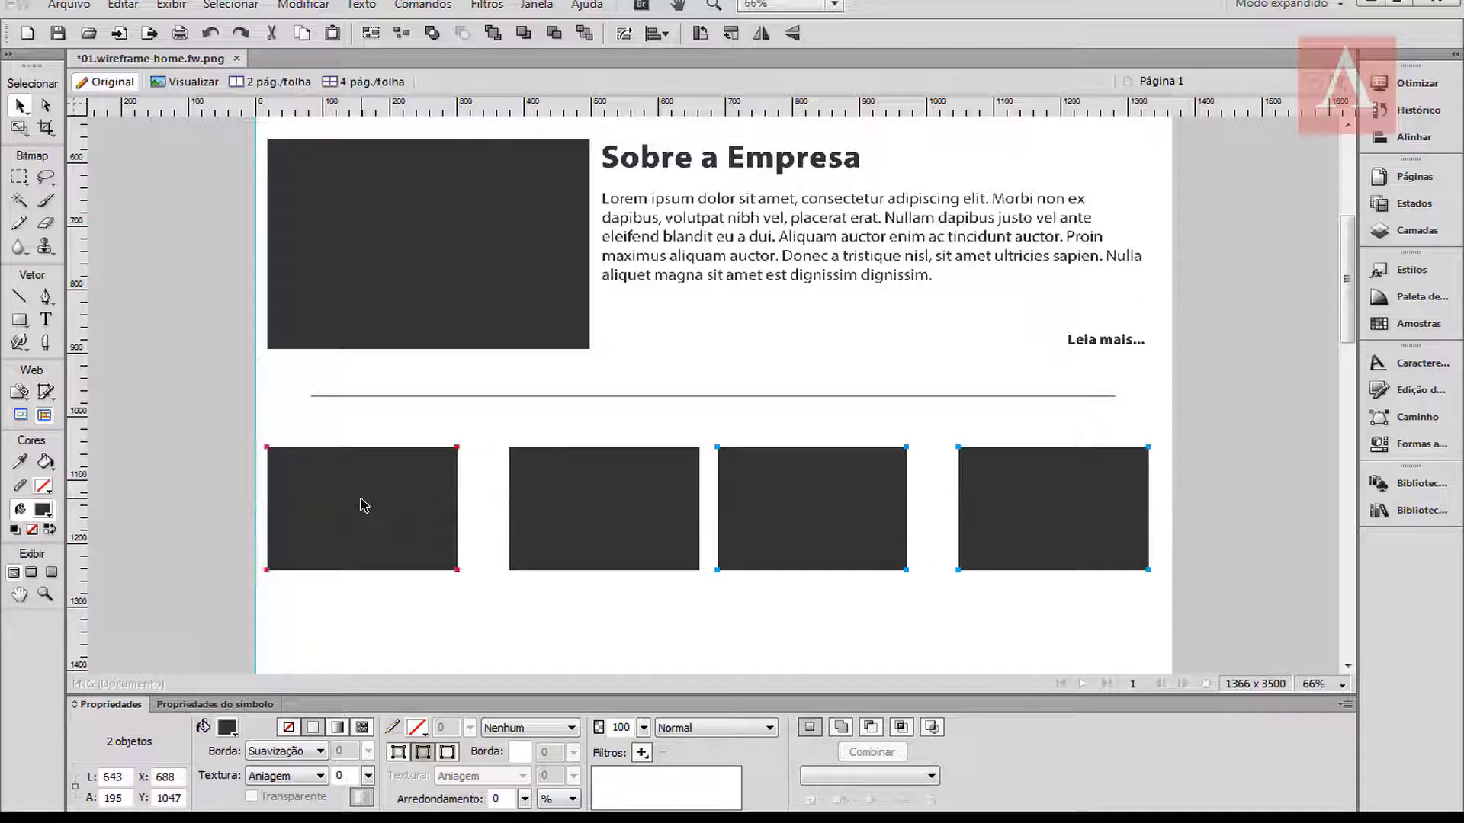
Step: Shift the row's second placeholder to about X 358 and the third to about X 705
{"action": "left_click", "coordinate": [587, 477]}
{"action": "key", "text": "shift+Left"}
{"action": "key", "text": "shift+Left"}
{"action": "key", "text": "shift+Left"}
{"action": "key", "text": "shift+Left"}
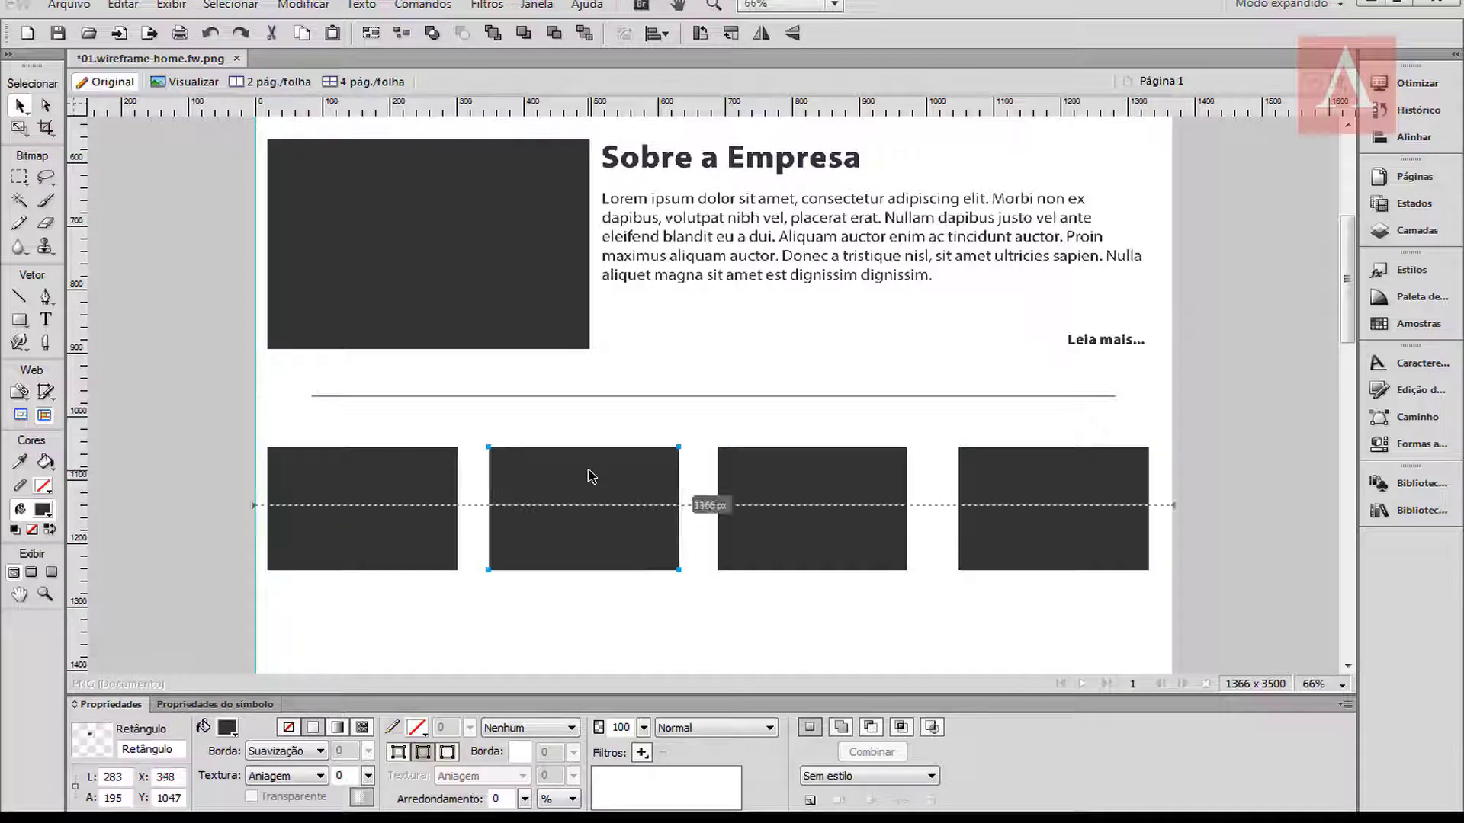
{"action": "key", "text": "shift+Right"}
{"action": "left_click", "coordinate": [862, 490]}
{"action": "key", "text": "shift+Right"}
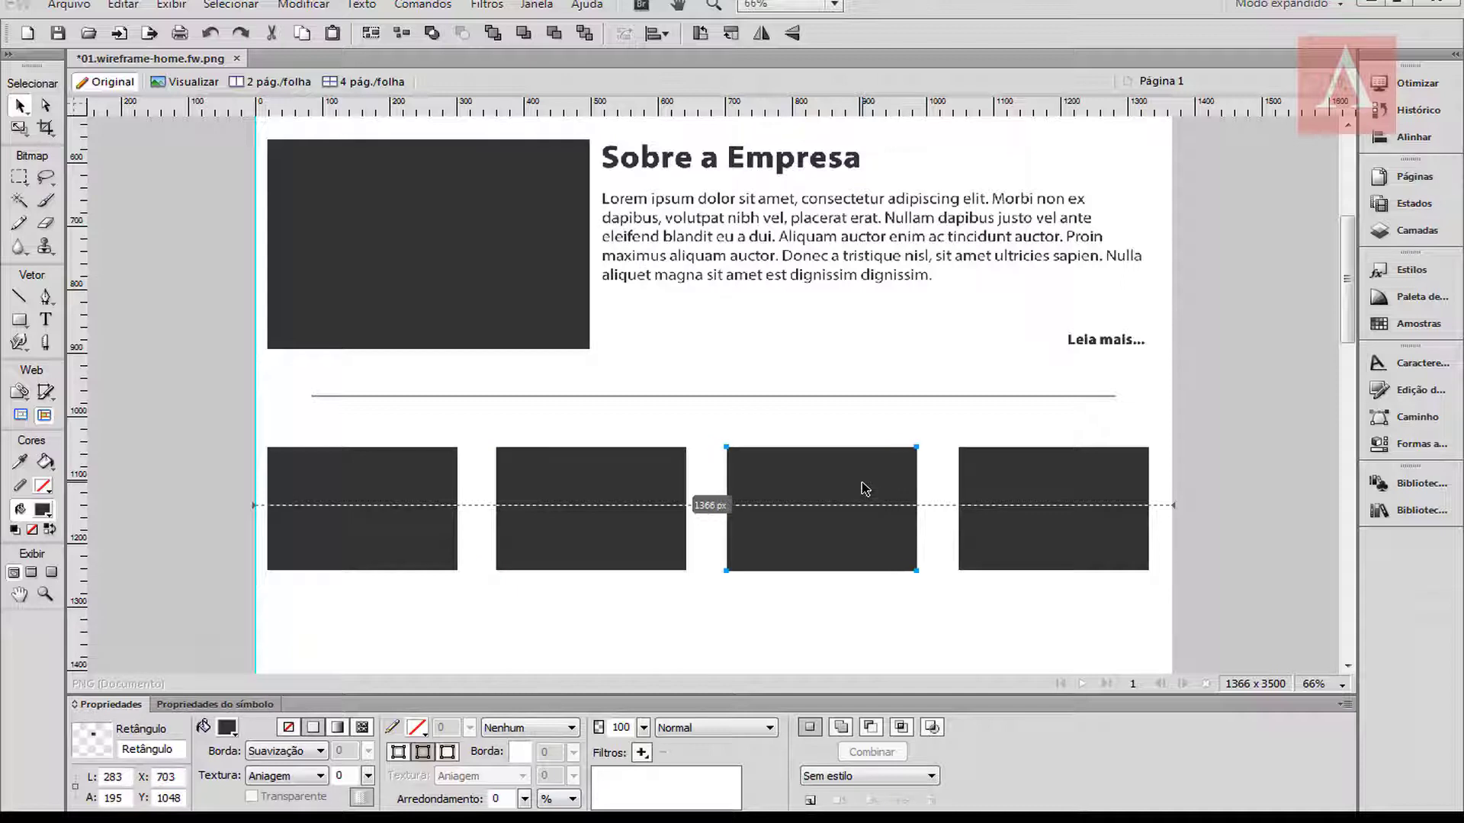
{"action": "key", "text": "Right"}
{"action": "key", "text": "Right"}
Step: Shift the fourth placeholder right to about X 1064 and the third to about X 716
{"action": "left_click_drag", "start_coordinate": [1117, 489], "coordinate": [1108, 489]}
{"action": "key", "text": "shift+Right"}
{"action": "key", "text": "shift+Right"}
{"action": "key", "text": "shift+Right"}
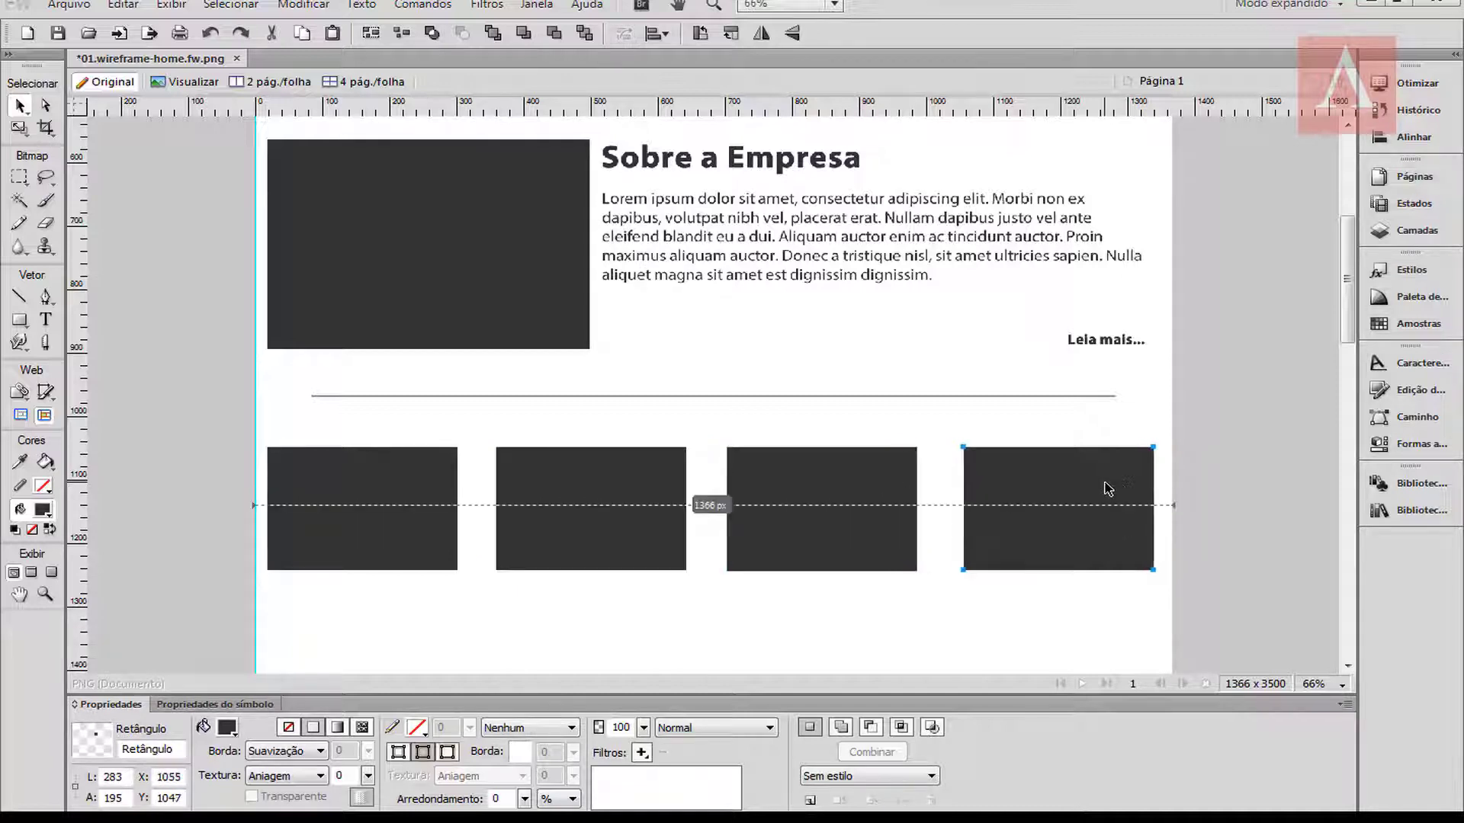
{"action": "left_click", "coordinate": [829, 506]}
{"action": "key", "text": "shift+Right"}
{"action": "key", "text": "Right"}
{"action": "key", "text": "Right"}
Step: Shift the row's second placeholder right to X 365 to even out the gaps
{"action": "left_click", "coordinate": [607, 526]}
{"action": "key", "text": "Right"}
{"action": "key", "text": "Right"}
{"action": "key", "text": "Right"}
{"action": "key", "text": "Right"}
{"action": "key", "text": "Right"}
{"action": "key", "text": "Right"}
{"action": "key", "text": "Right"}
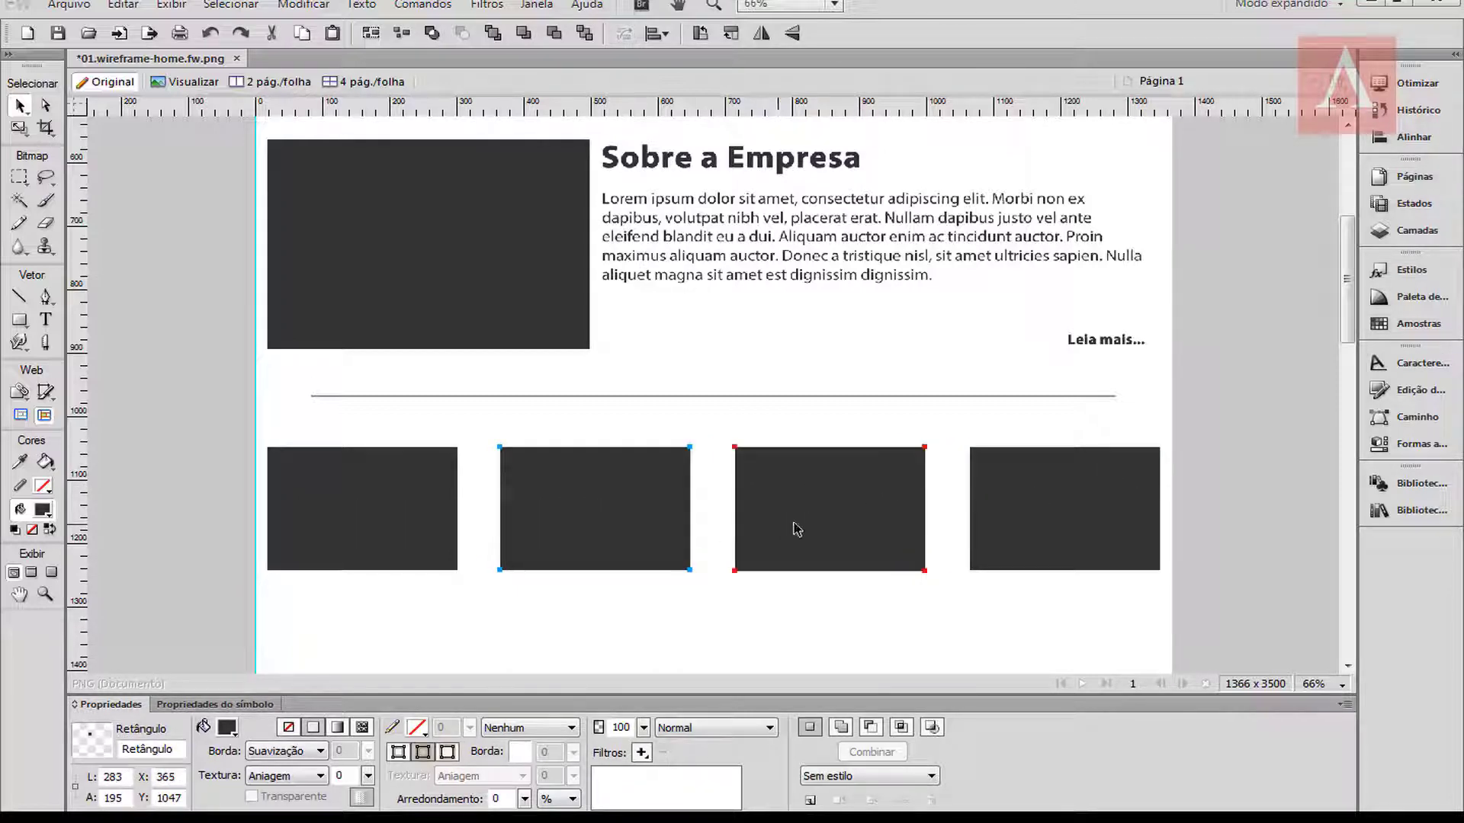
{"action": "left_click", "coordinate": [756, 627]}
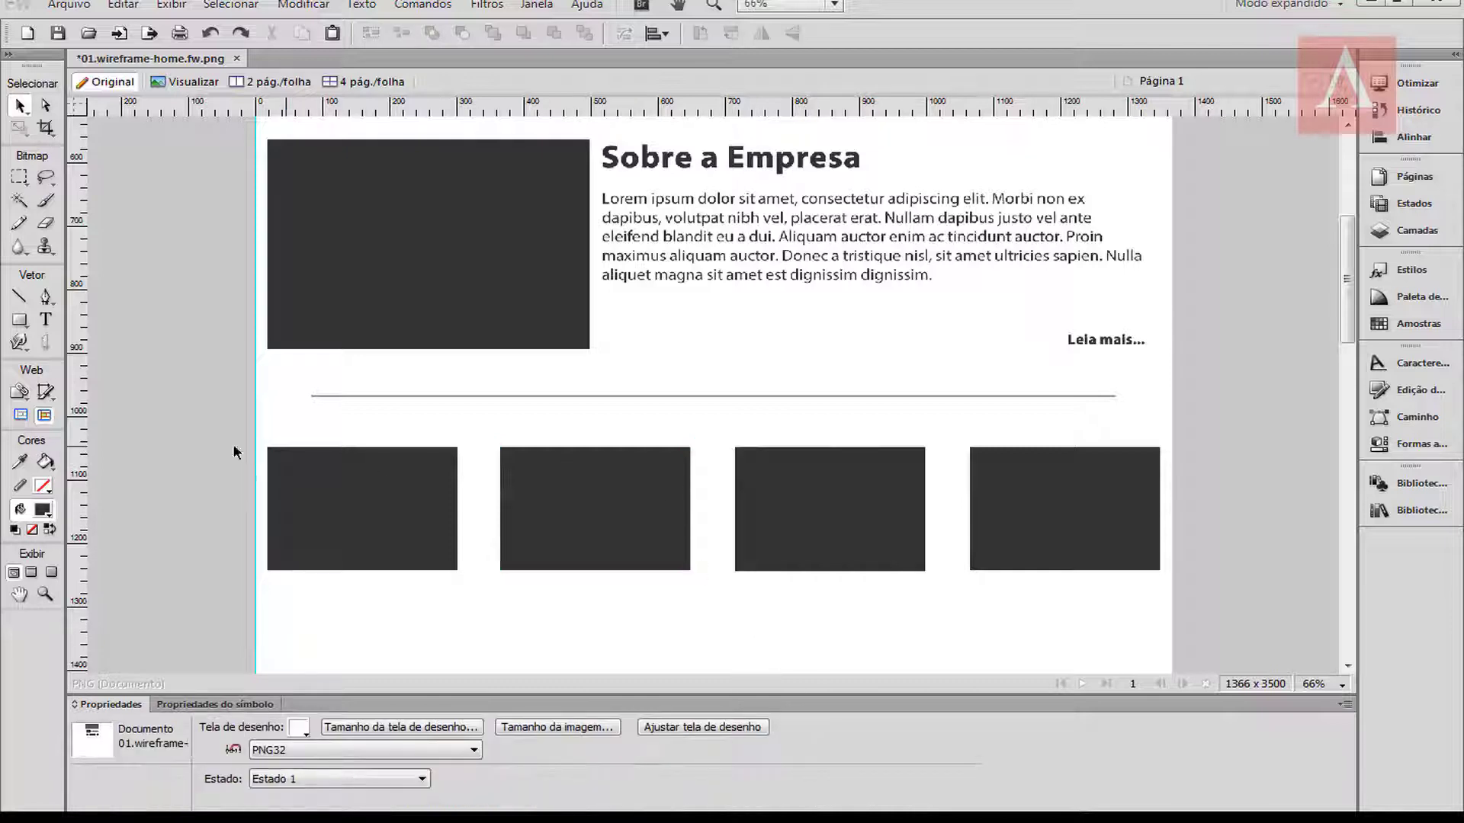
Step: Move the row of four small placeholders down about 200 px to make room for a section heading
{"action": "left_click_drag", "start_coordinate": [189, 436], "coordinate": [1376, 644]}
{"action": "left_click_drag", "start_coordinate": [198, 434], "coordinate": [1174, 602]}
{"action": "left_click_drag", "start_coordinate": [1100, 509], "coordinate": [1100, 636]}
Step: Duplicate the "Sobre a Empresa" heading and place the copy below the divider line at about Y 1045
{"action": "left_click", "coordinate": [721, 162]}
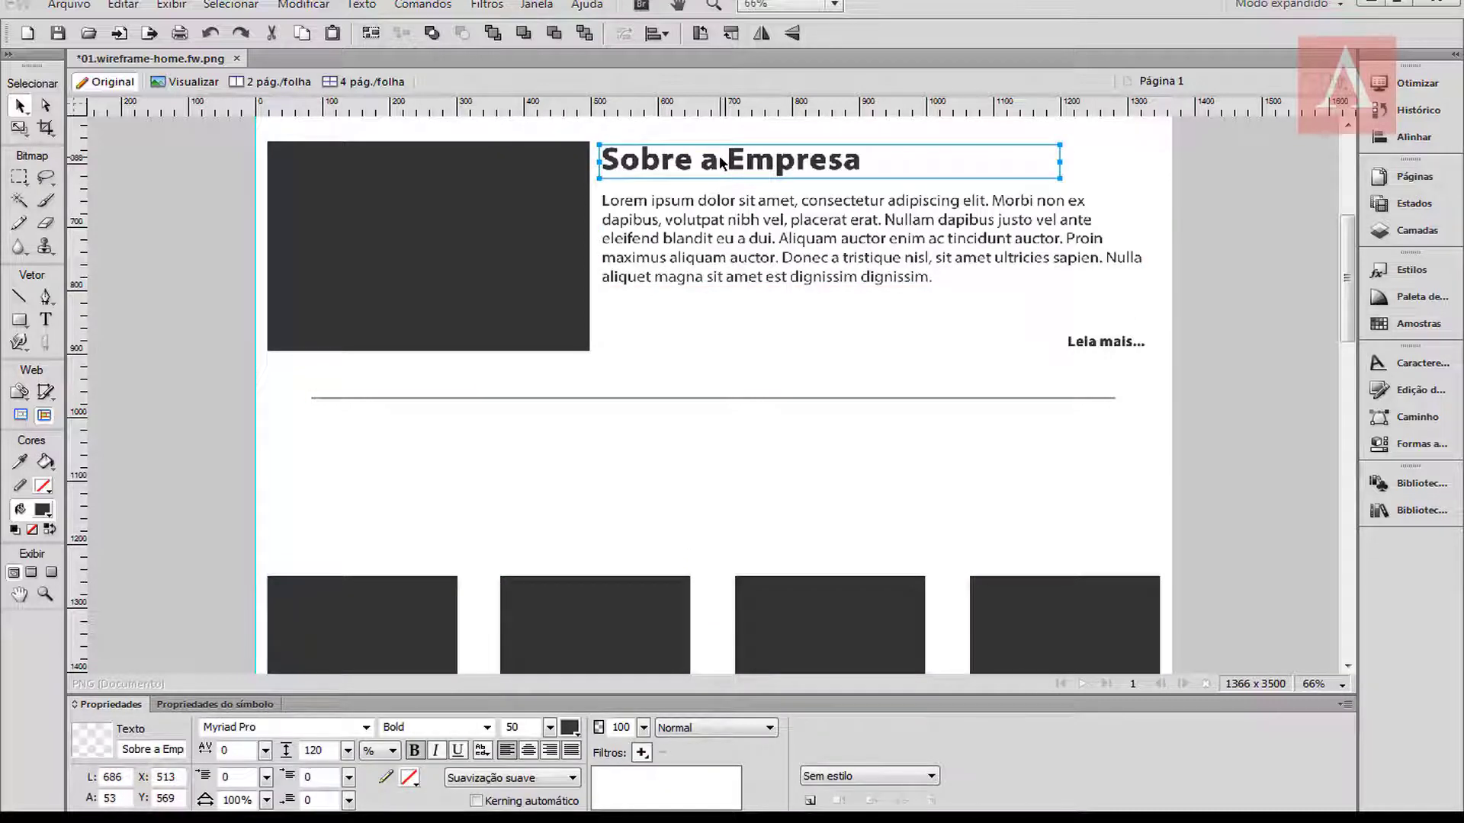
{"action": "left_click_drag", "start_coordinate": [721, 162], "coordinate": [722, 454]}
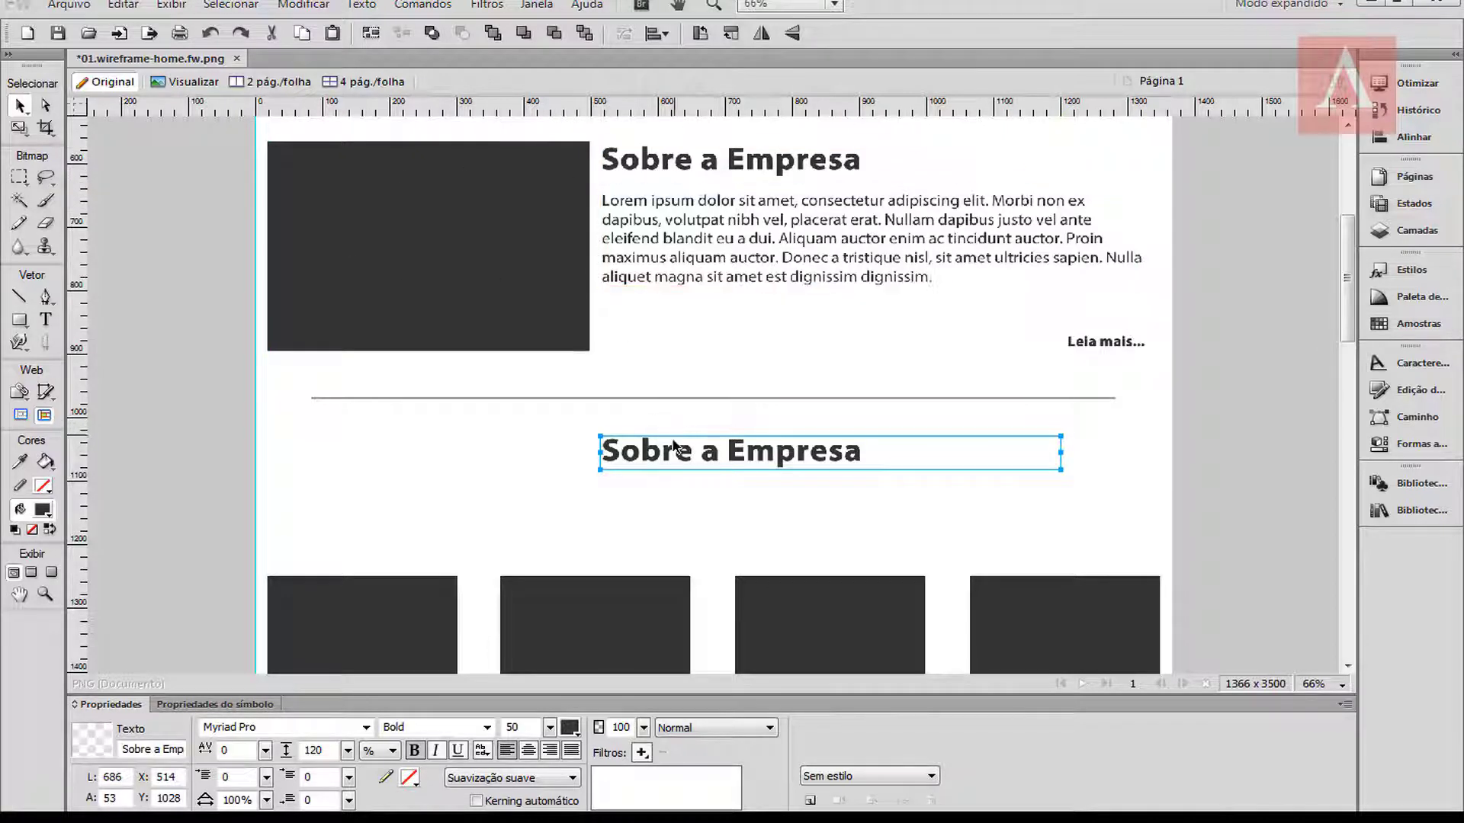
{"action": "left_click_drag", "start_coordinate": [672, 455], "coordinate": [673, 466]}
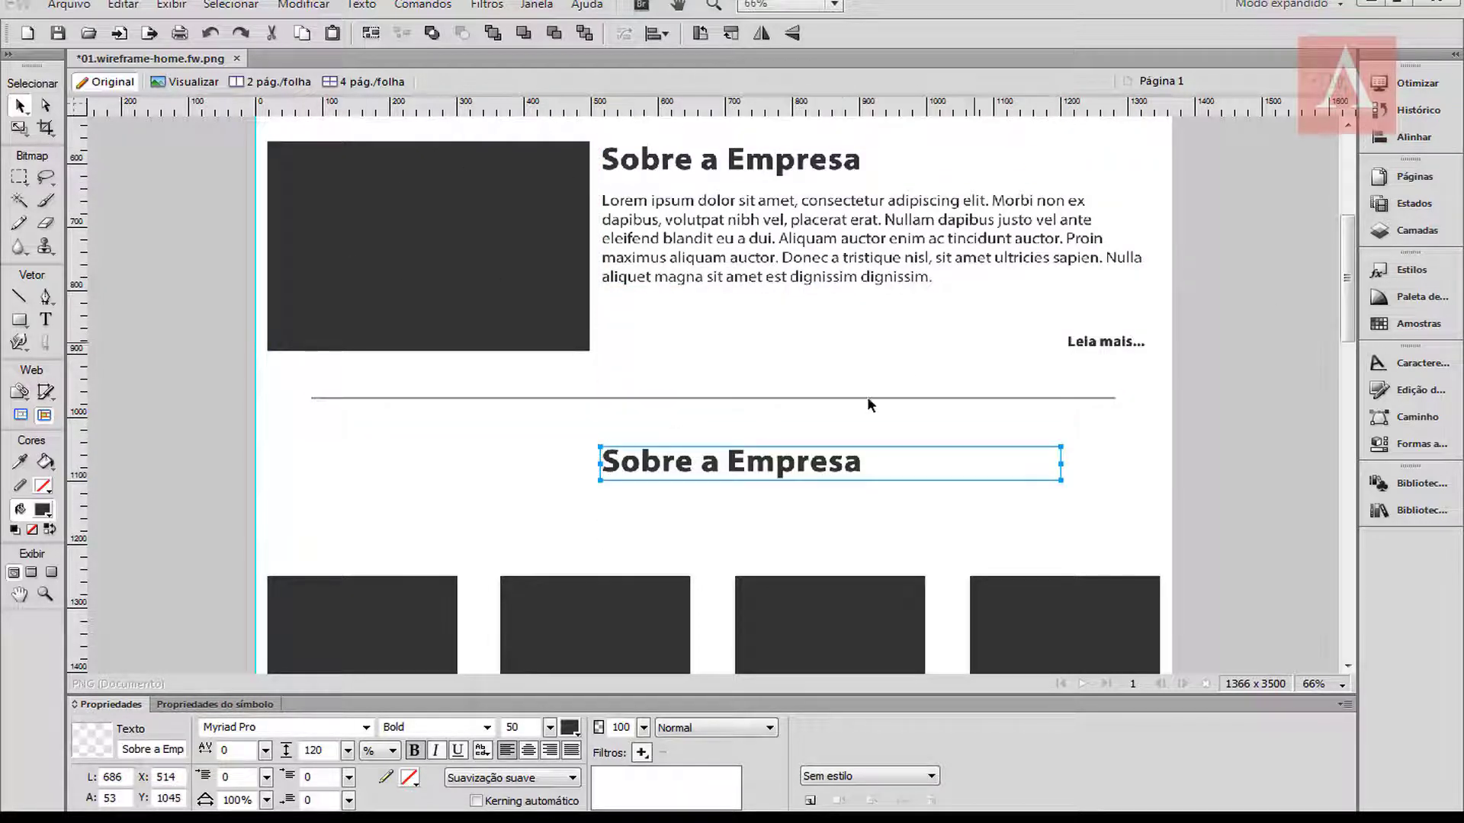
Step: Center the copied heading's text and align its text box to the horizontal center of the canvas
{"action": "left_click", "coordinate": [528, 750]}
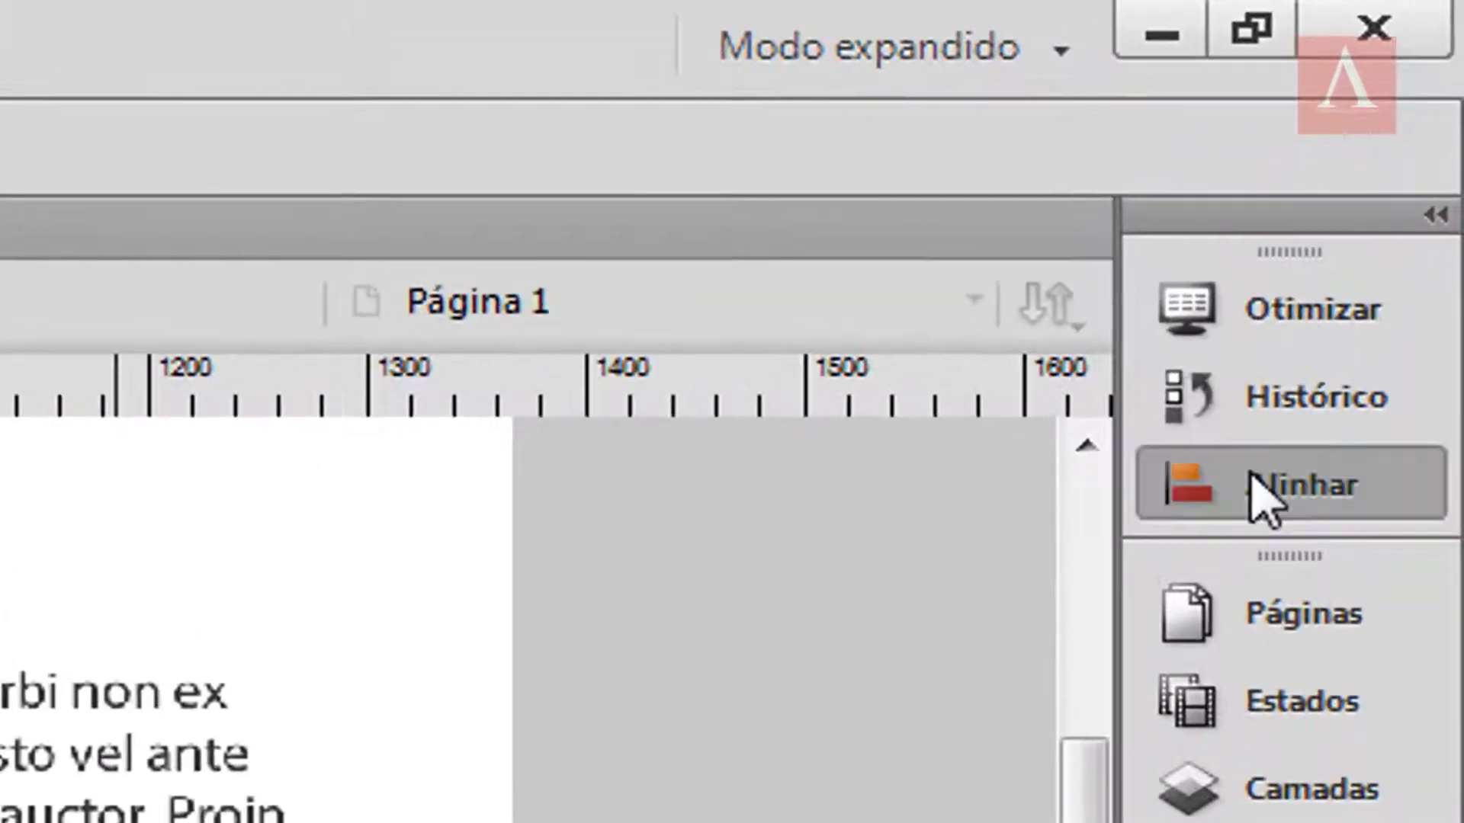
{"action": "left_click", "coordinate": [1398, 135]}
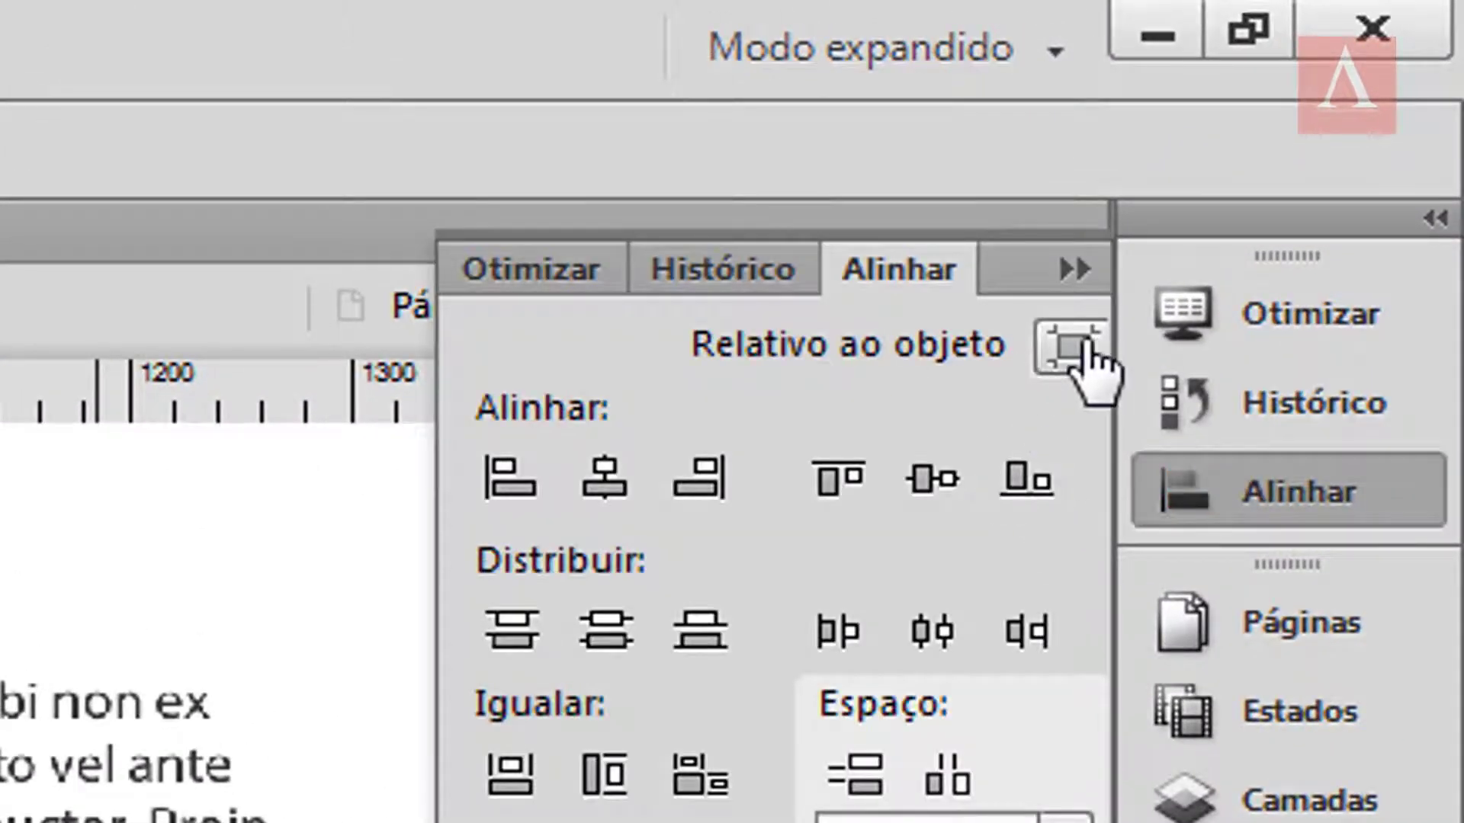
{"action": "left_click", "coordinate": [1098, 357]}
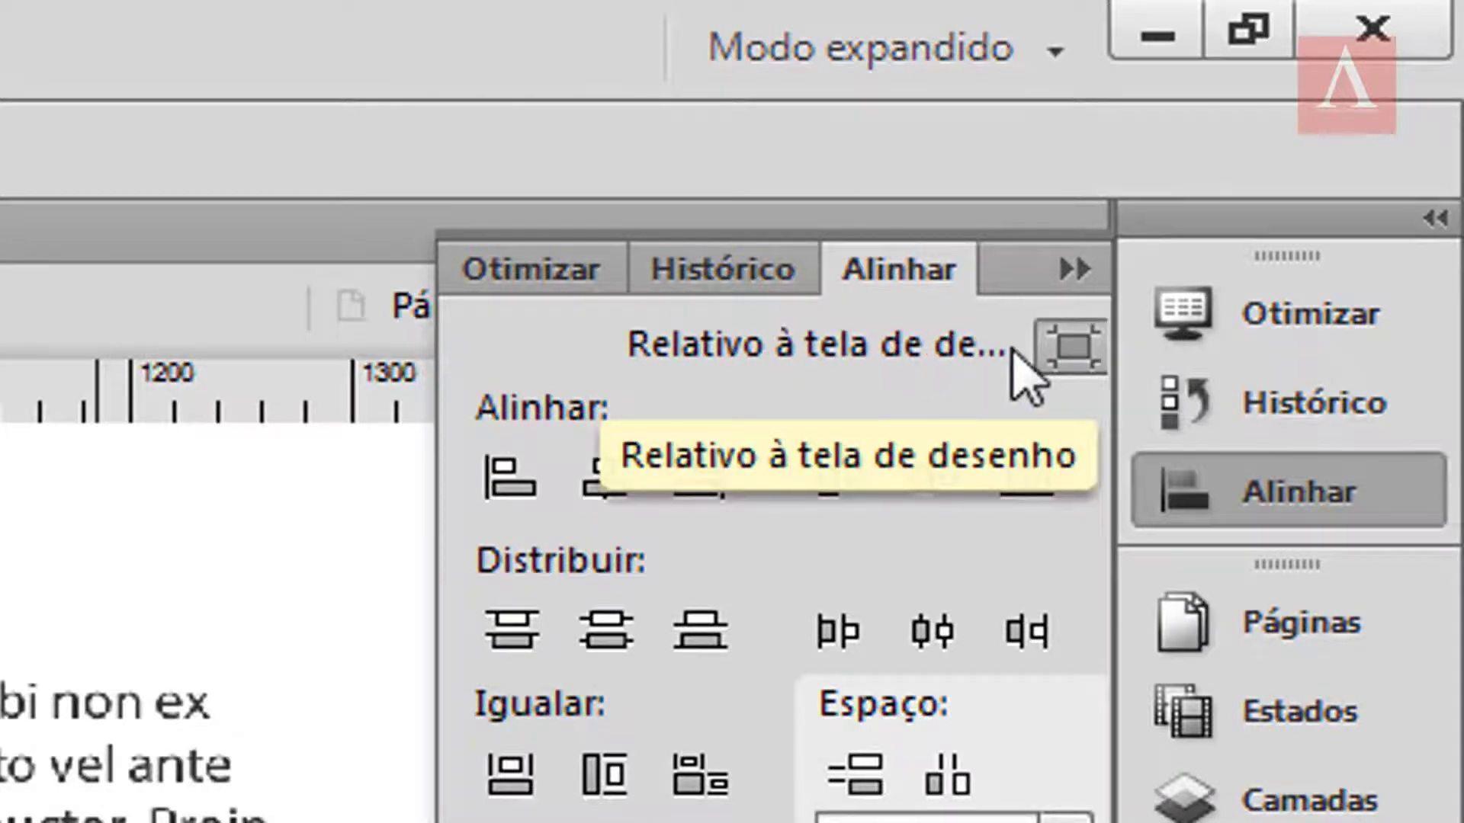
{"action": "left_click", "coordinate": [608, 482]}
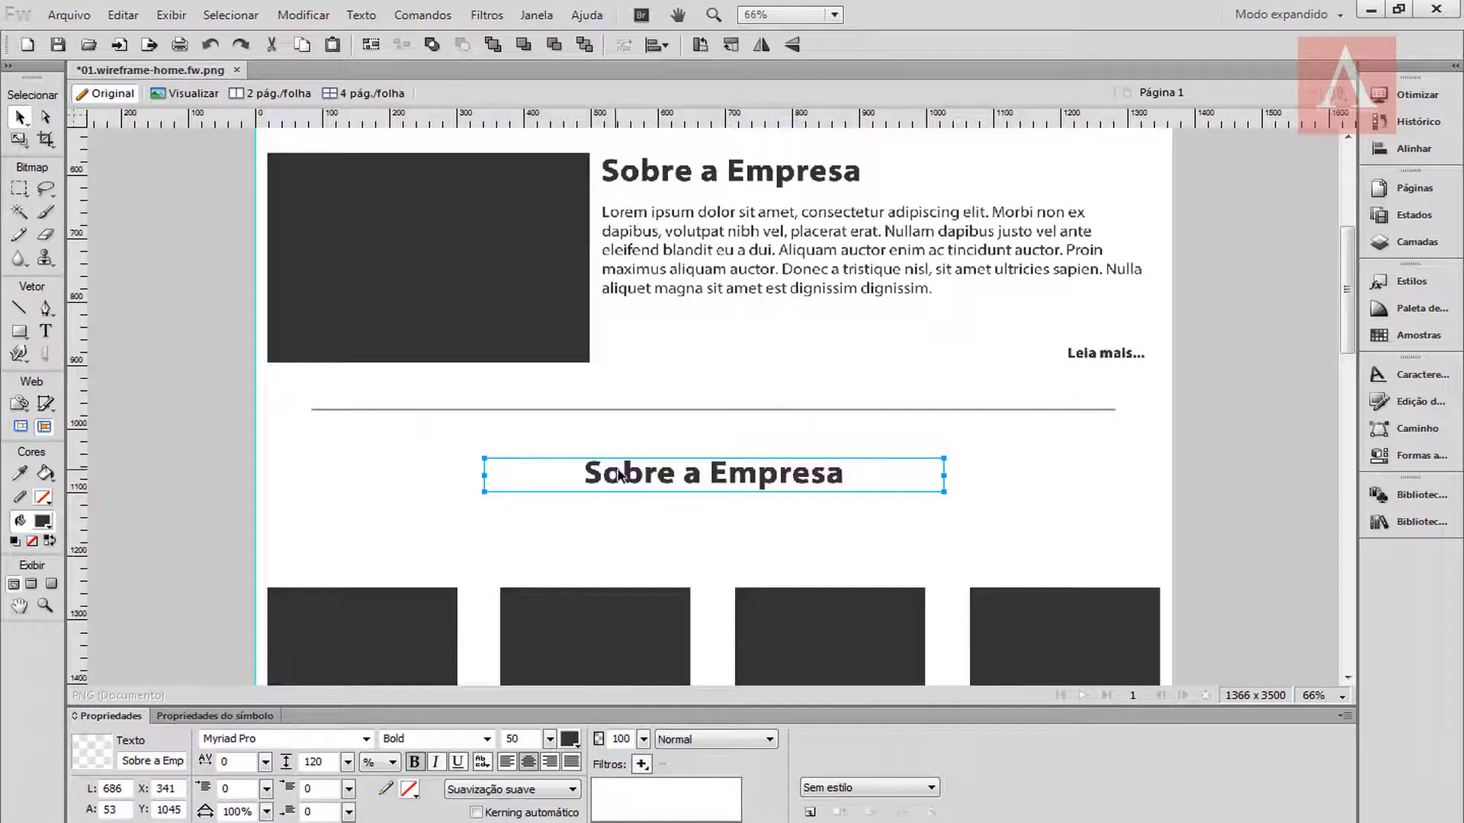
Step: Replace the copied heading's text with "Nossos Treinamentos"
{"action": "double_click", "coordinate": [603, 475]}
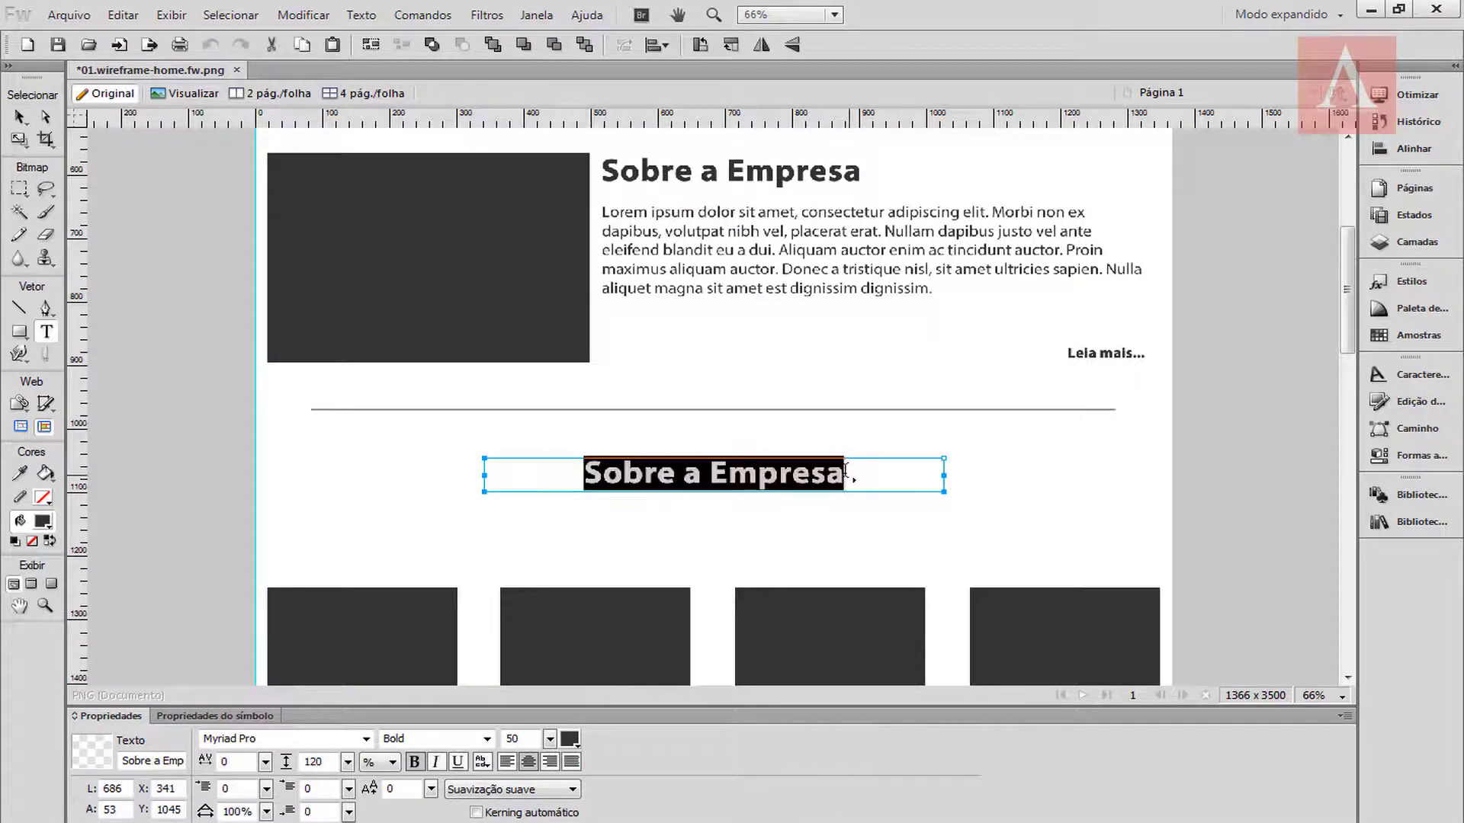
{"action": "type", "text": "Nossos"}
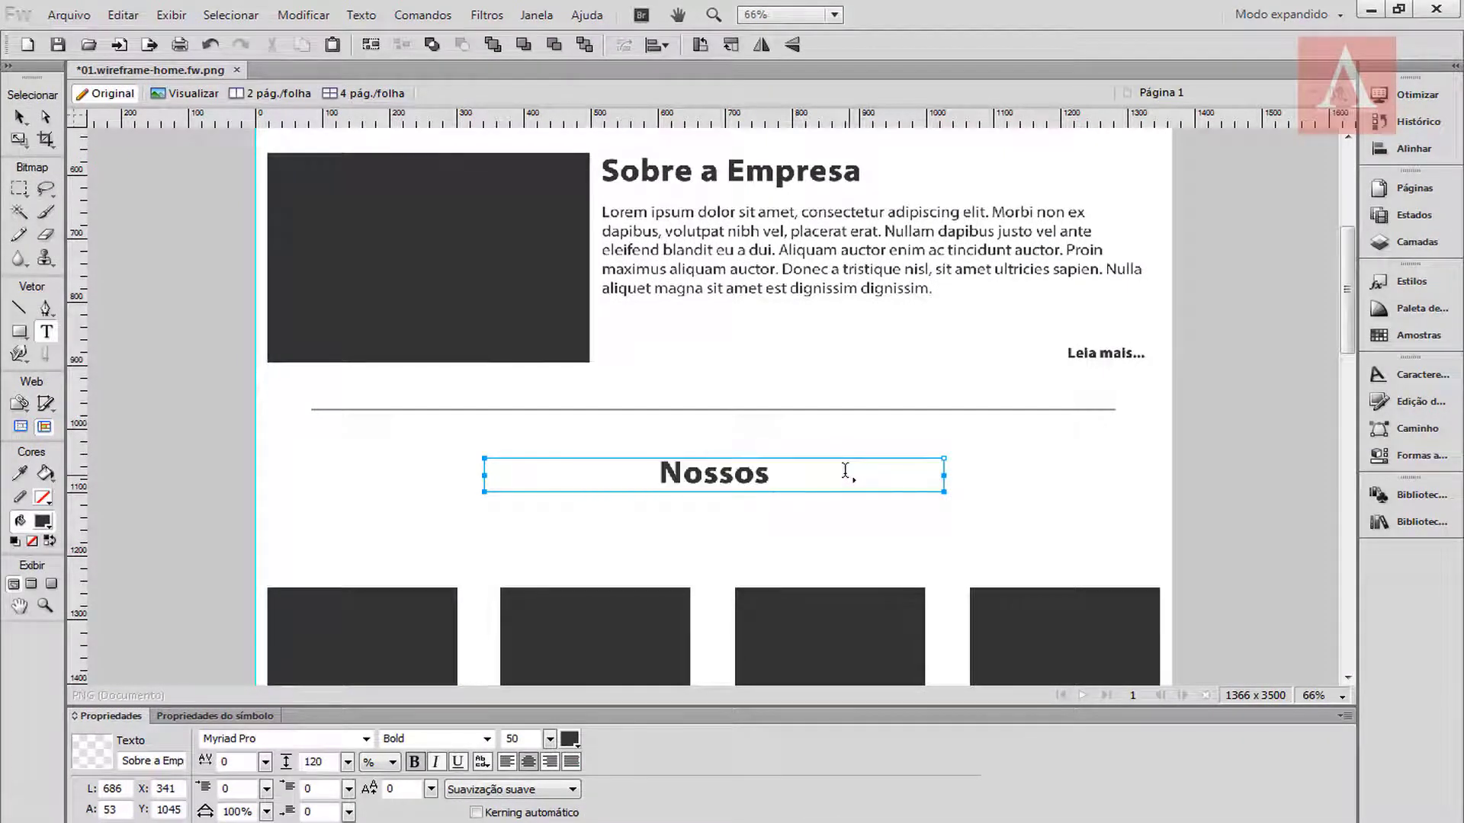
{"action": "type", "text": " Treinamentos"}
{"action": "key", "text": "Escape"}
{"action": "left_click", "coordinate": [340, 486]}
Step: Move the row of four small placeholders up to Y 1179, closer to the "Nossos Treinamentos" heading
{"action": "scroll", "coordinate": [340, 486], "scroll_direction": "down", "scroll_amount": 1}
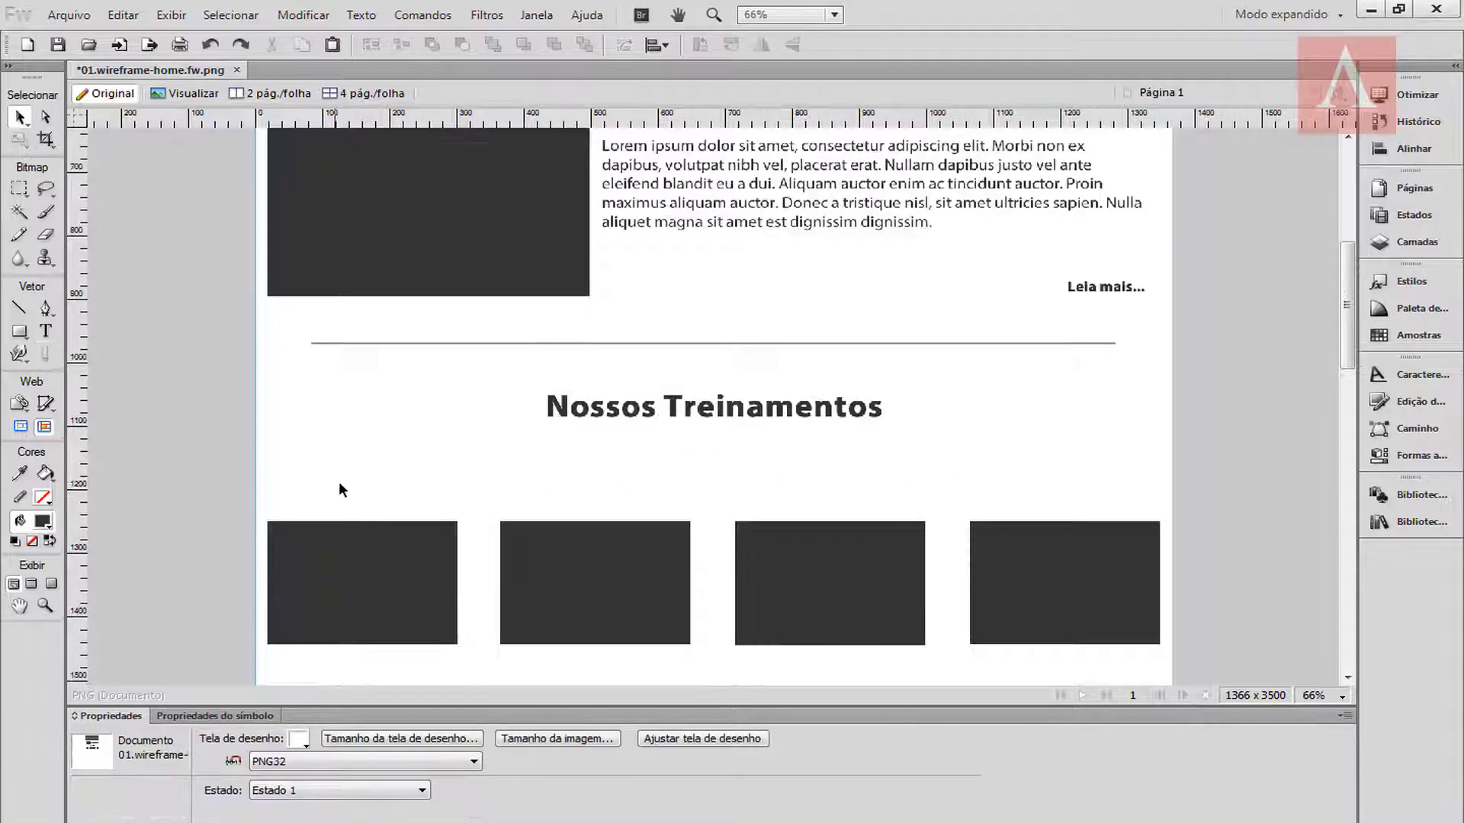
{"action": "left_click_drag", "start_coordinate": [235, 469], "coordinate": [1178, 663]}
{"action": "key", "text": "shift+Up"}
{"action": "key", "text": "shift+Up"}
{"action": "key", "text": "shift+Up"}
{"action": "key", "text": "shift+Up"}
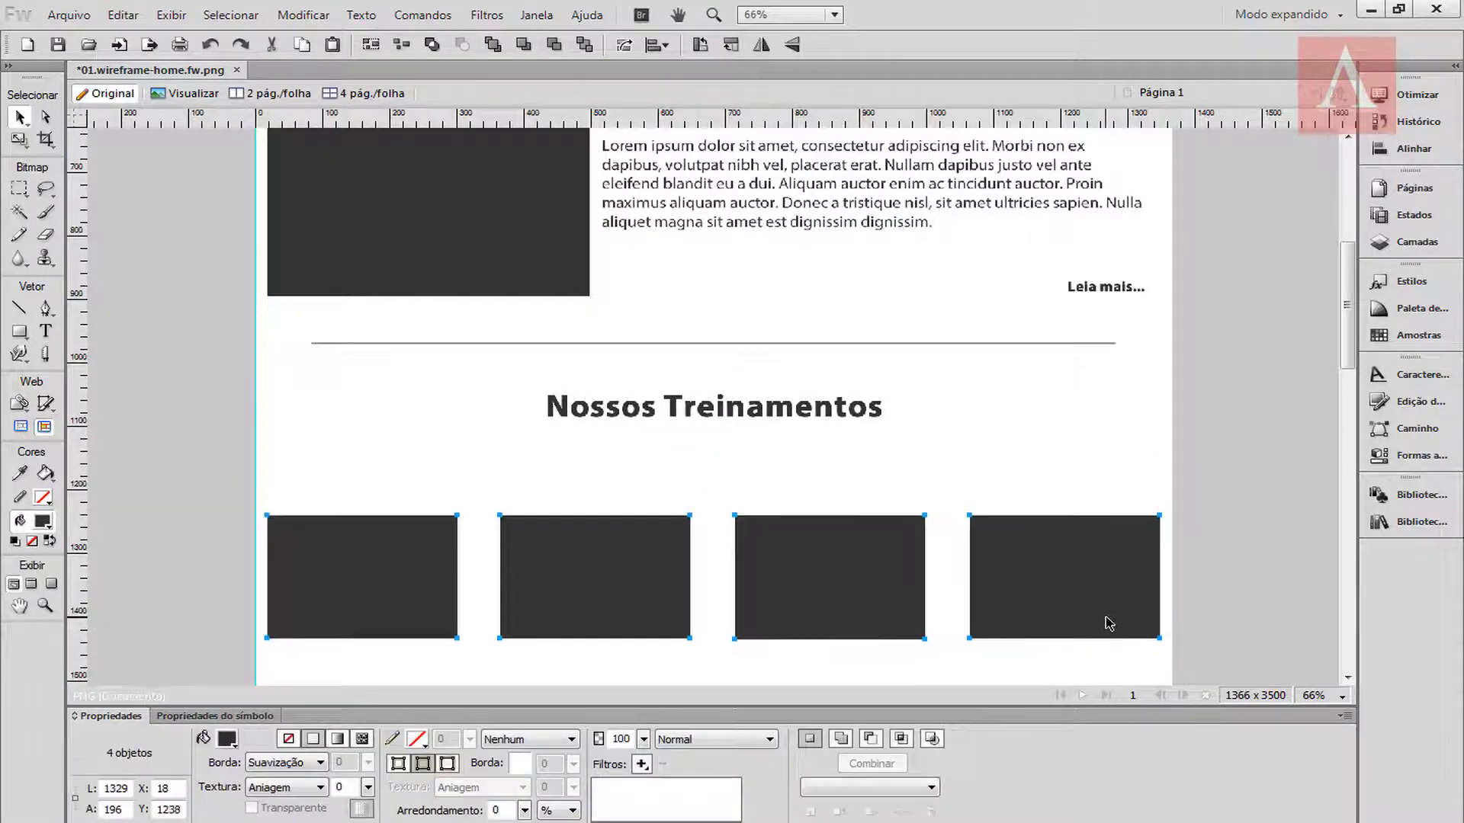
{"action": "key", "text": "shift+Up"}
{"action": "key", "text": "shift+Up"}
{"action": "key", "text": "shift+Up"}
{"action": "key", "text": "shift+Up"}
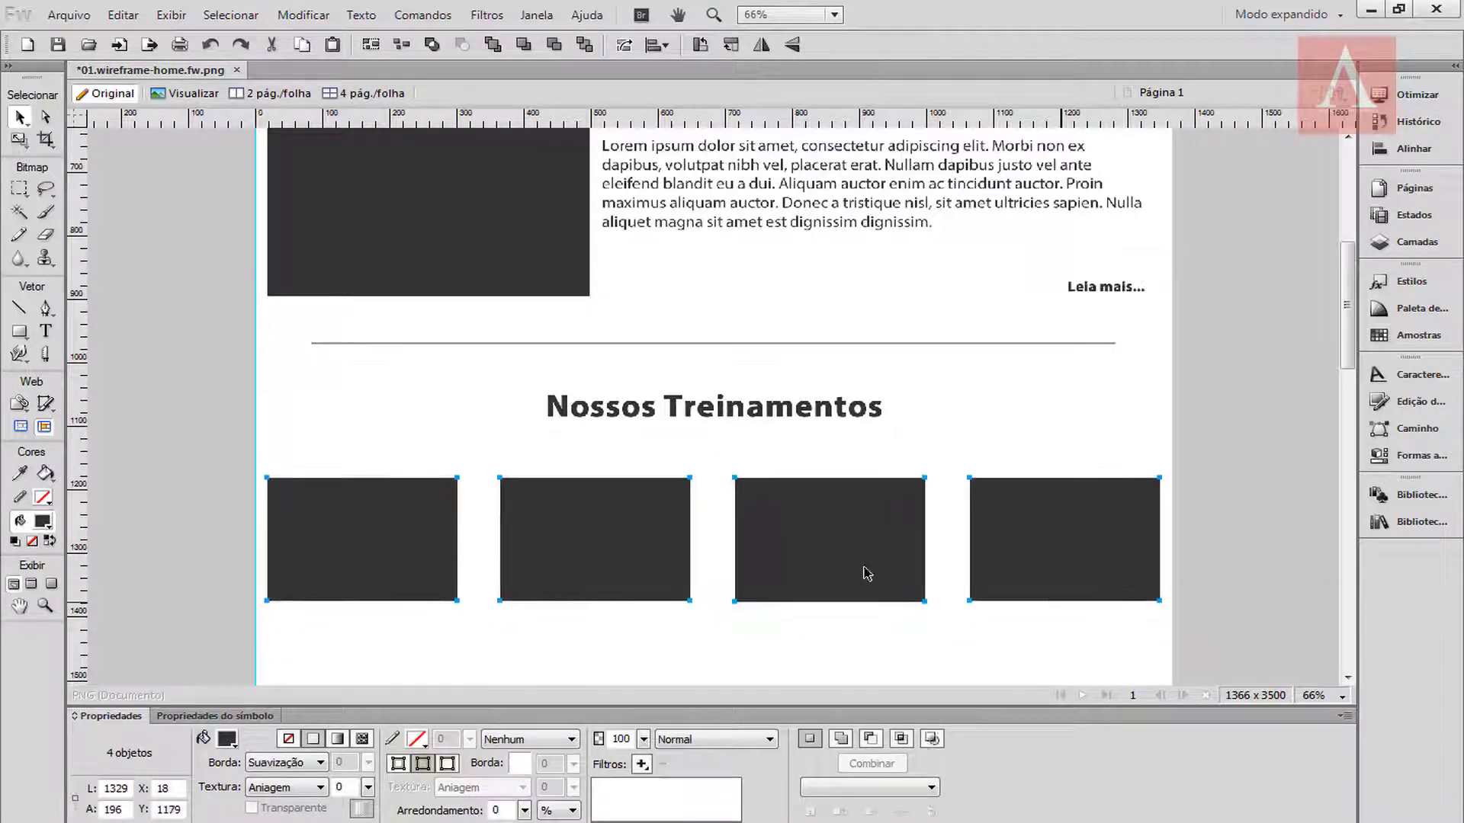
Step: Duplicate the "Leia mais..." text and place the copy under the first small placeholder at X 18, Y 1409
{"action": "left_click", "coordinate": [1088, 288]}
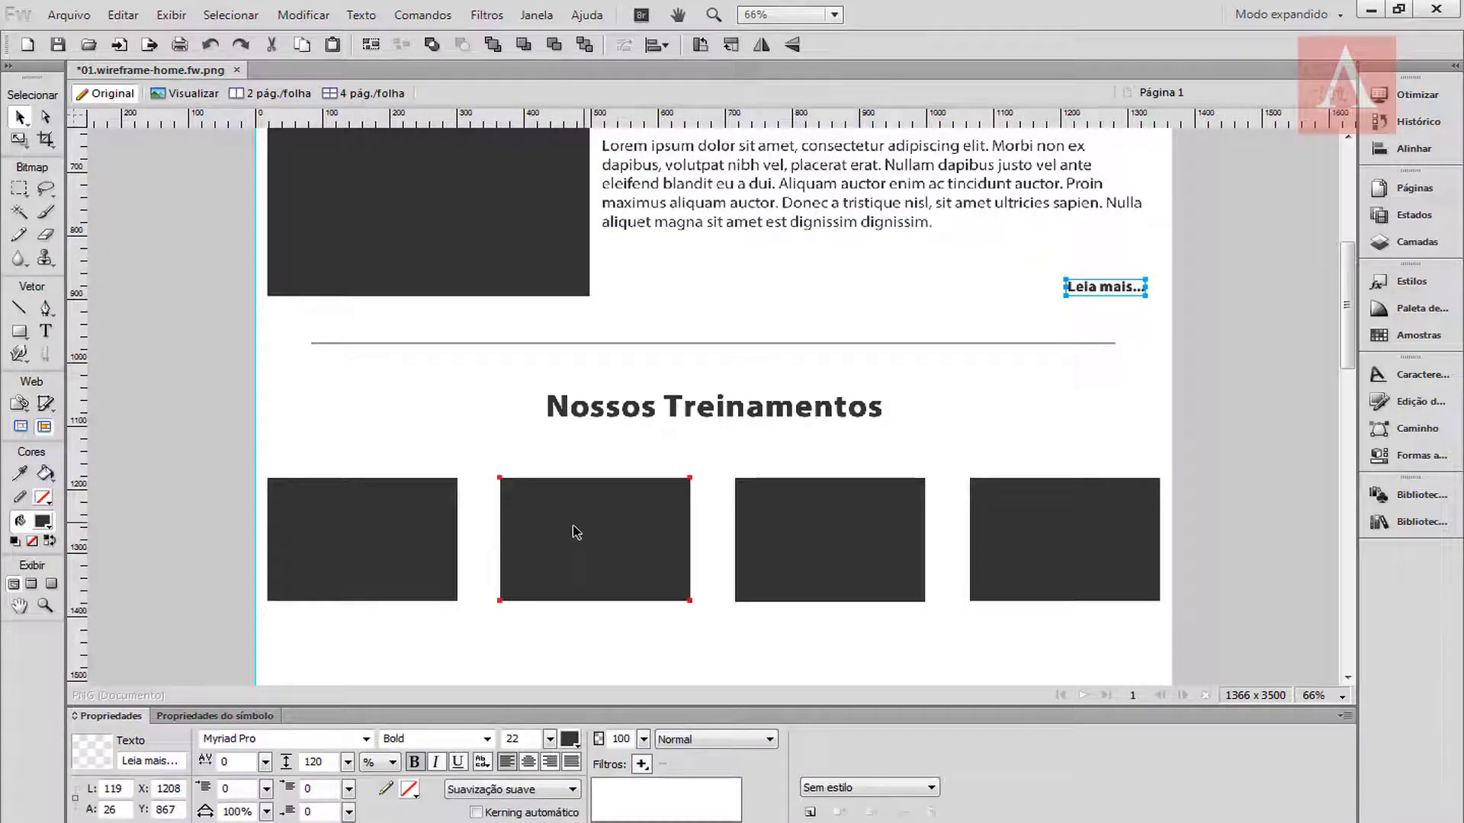
{"action": "scroll", "coordinate": [433, 526], "scroll_direction": "down", "scroll_amount": 2}
{"action": "scroll", "coordinate": [433, 526], "scroll_direction": "up", "scroll_amount": 1}
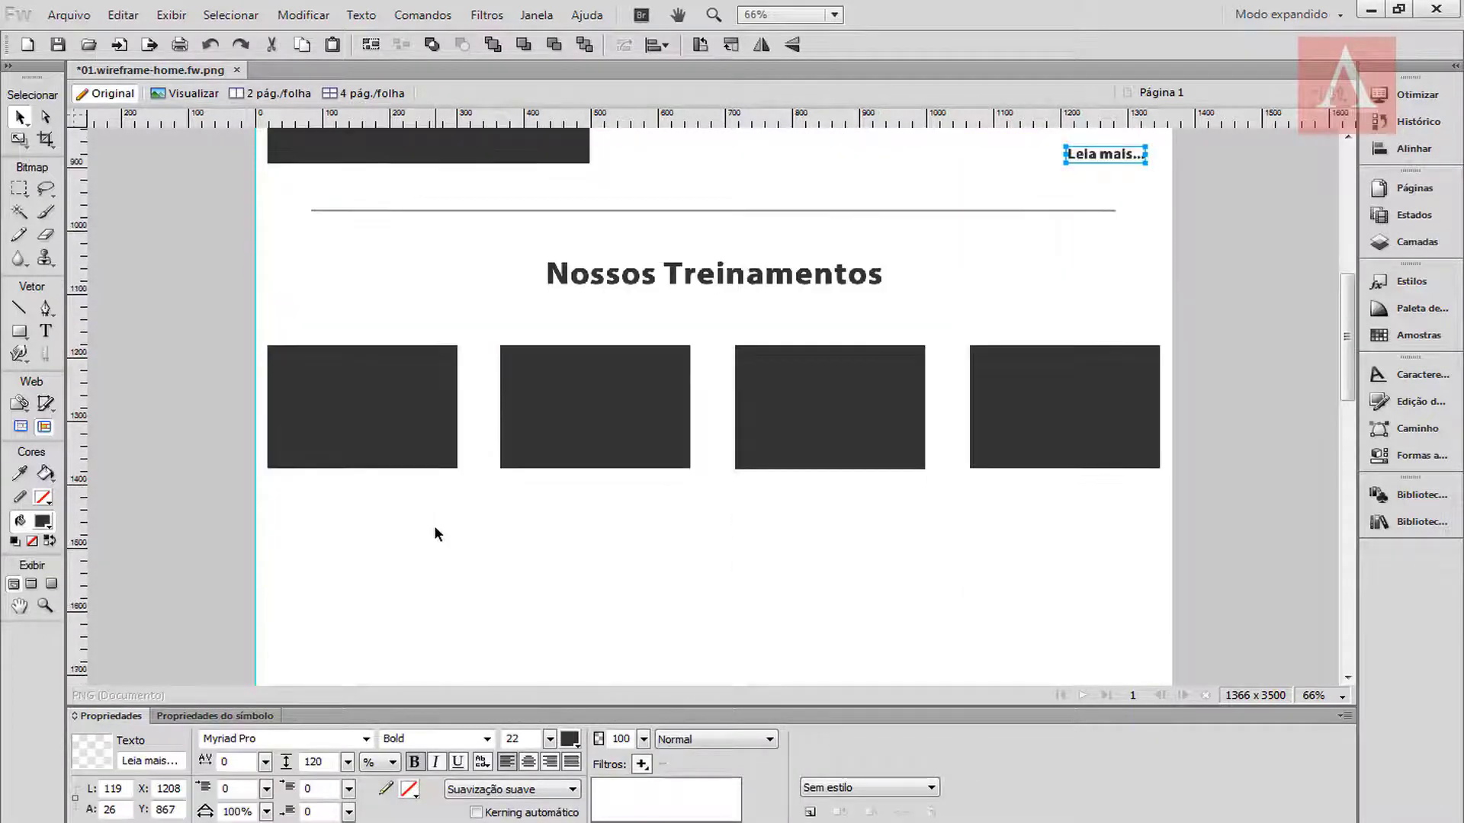
{"action": "left_click", "coordinate": [612, 273]}
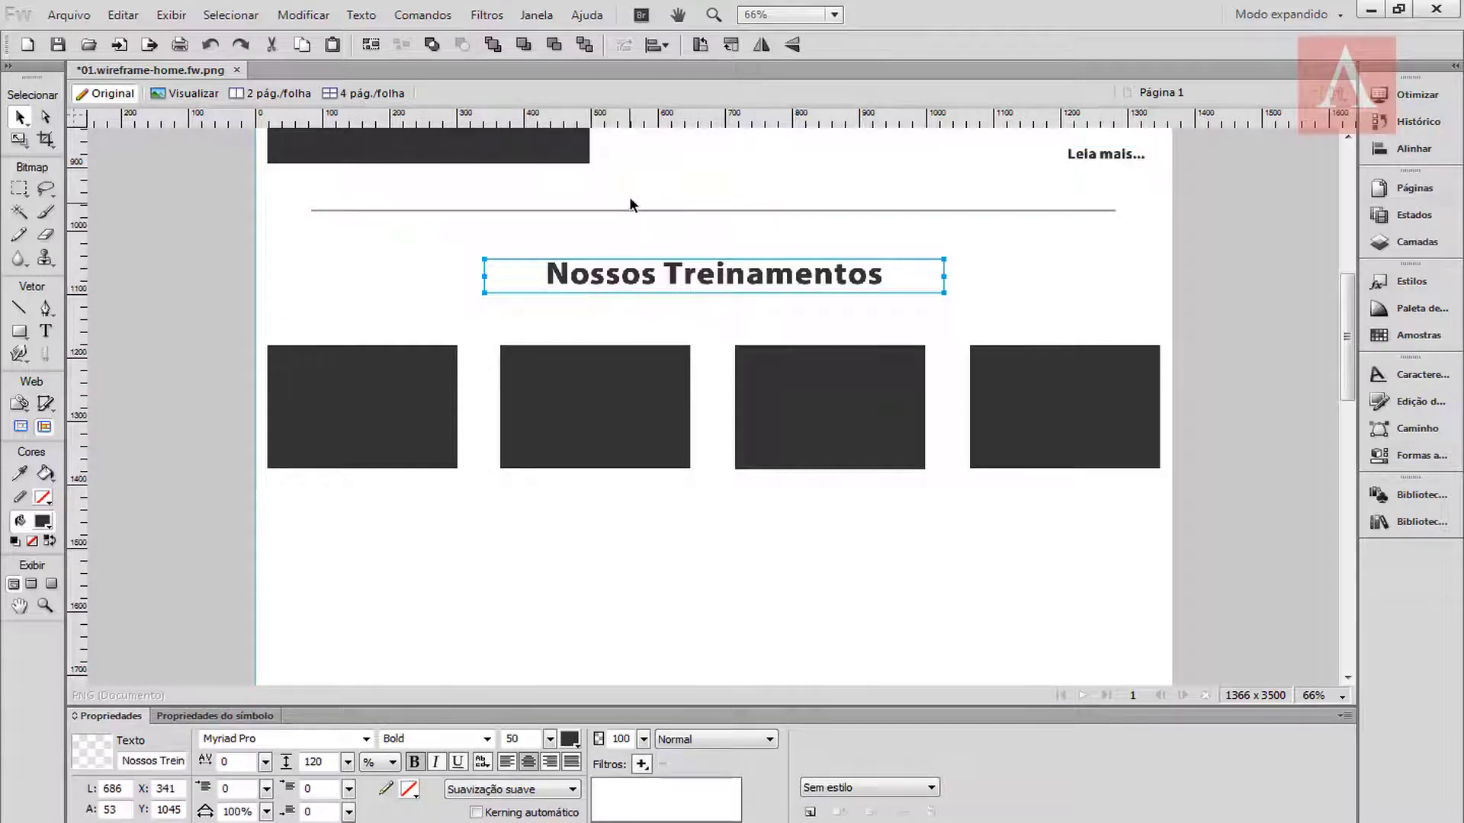
{"action": "left_click", "coordinate": [1094, 152]}
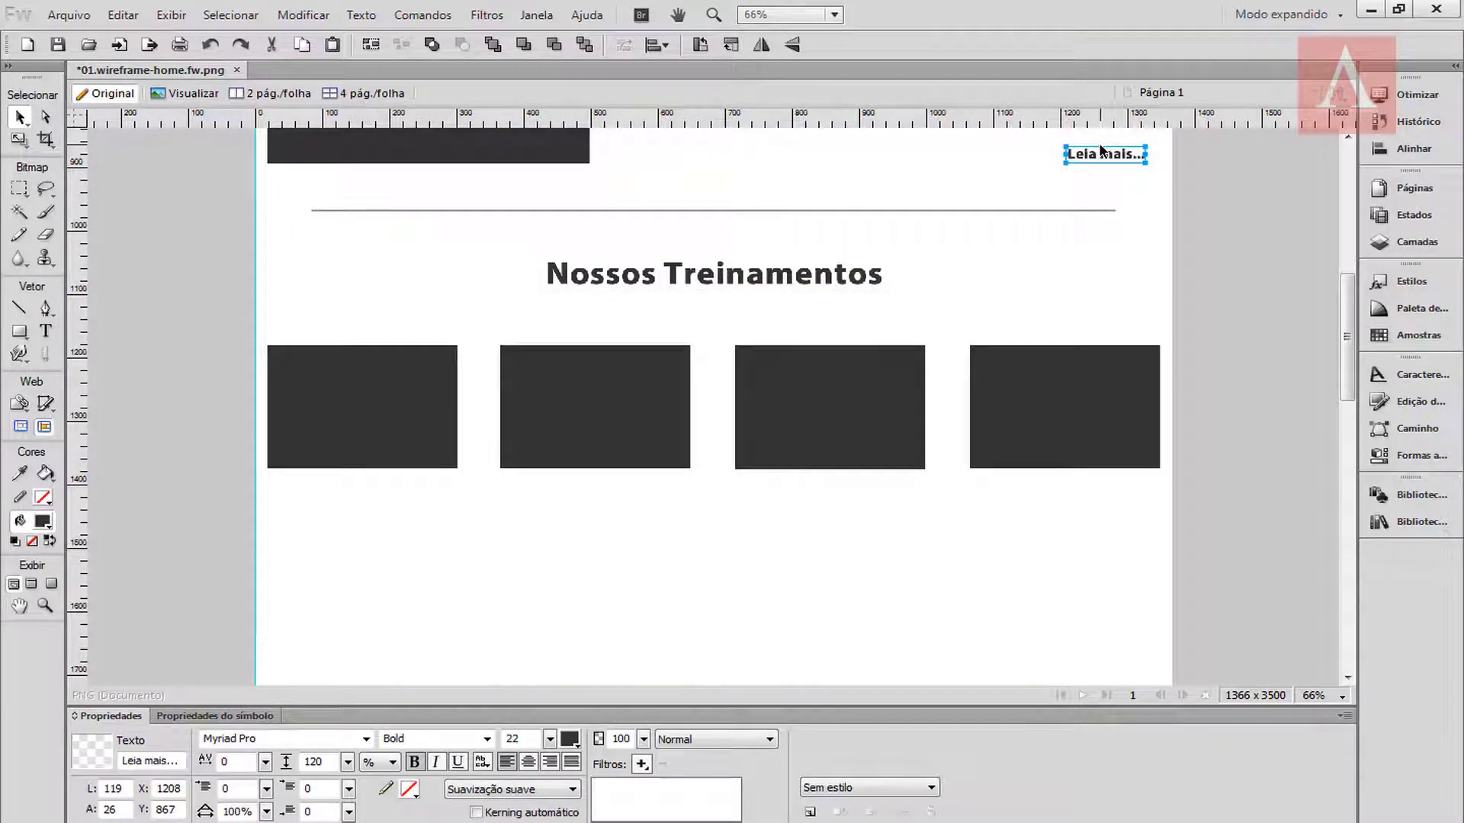
{"action": "left_click_drag", "start_coordinate": [1100, 150], "coordinate": [353, 493]}
Step: Change the copied text to "Treinamentor 01" and widen its text box to 283 px, matching the placeholder above
{"action": "double_click", "coordinate": [308, 497]}
{"action": "type", "text": "Treinamentor 01"}
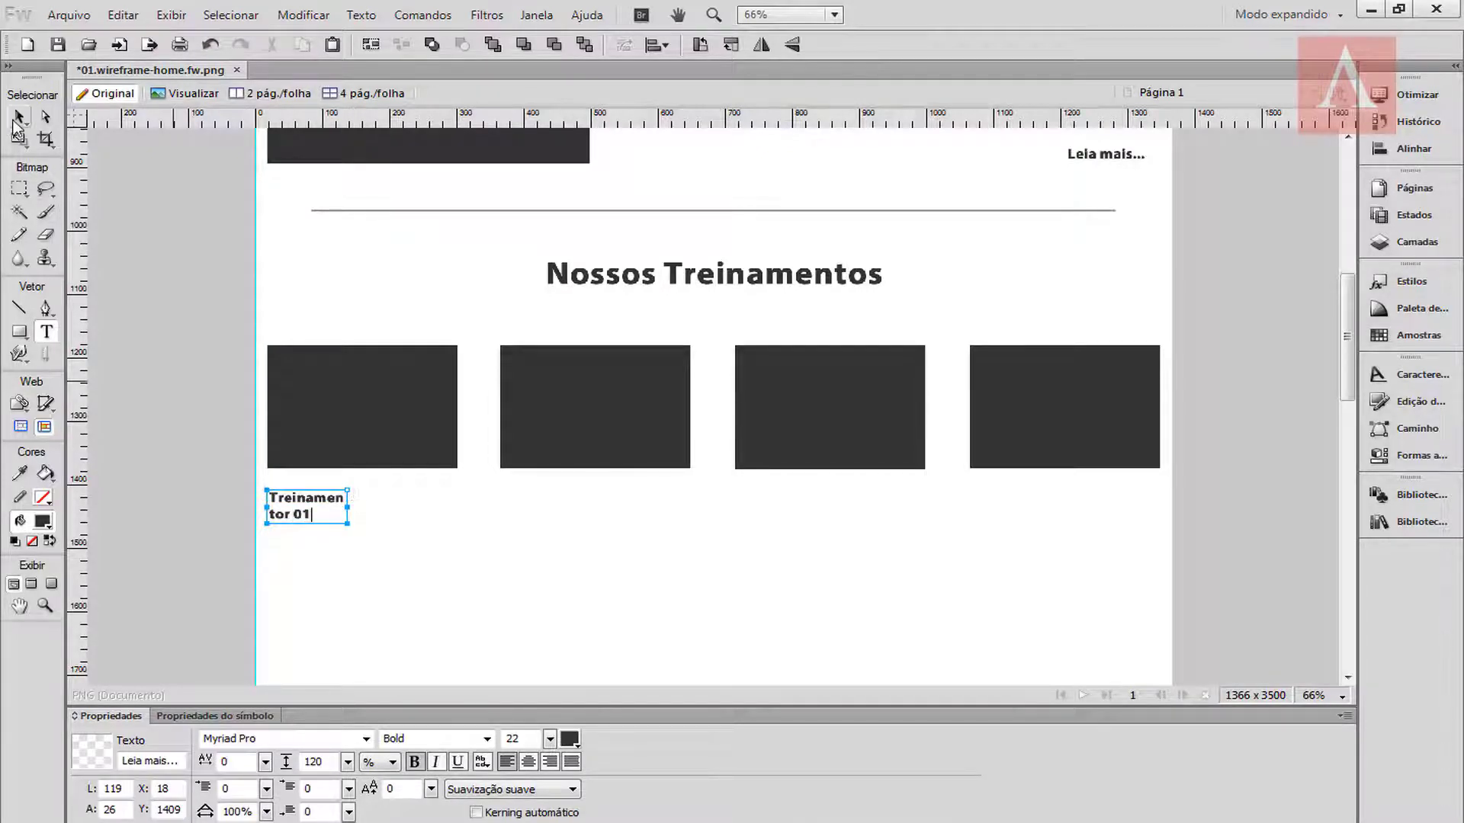
{"action": "left_click", "coordinate": [18, 118]}
{"action": "left_click_drag", "start_coordinate": [399, 506], "coordinate": [457, 506]}
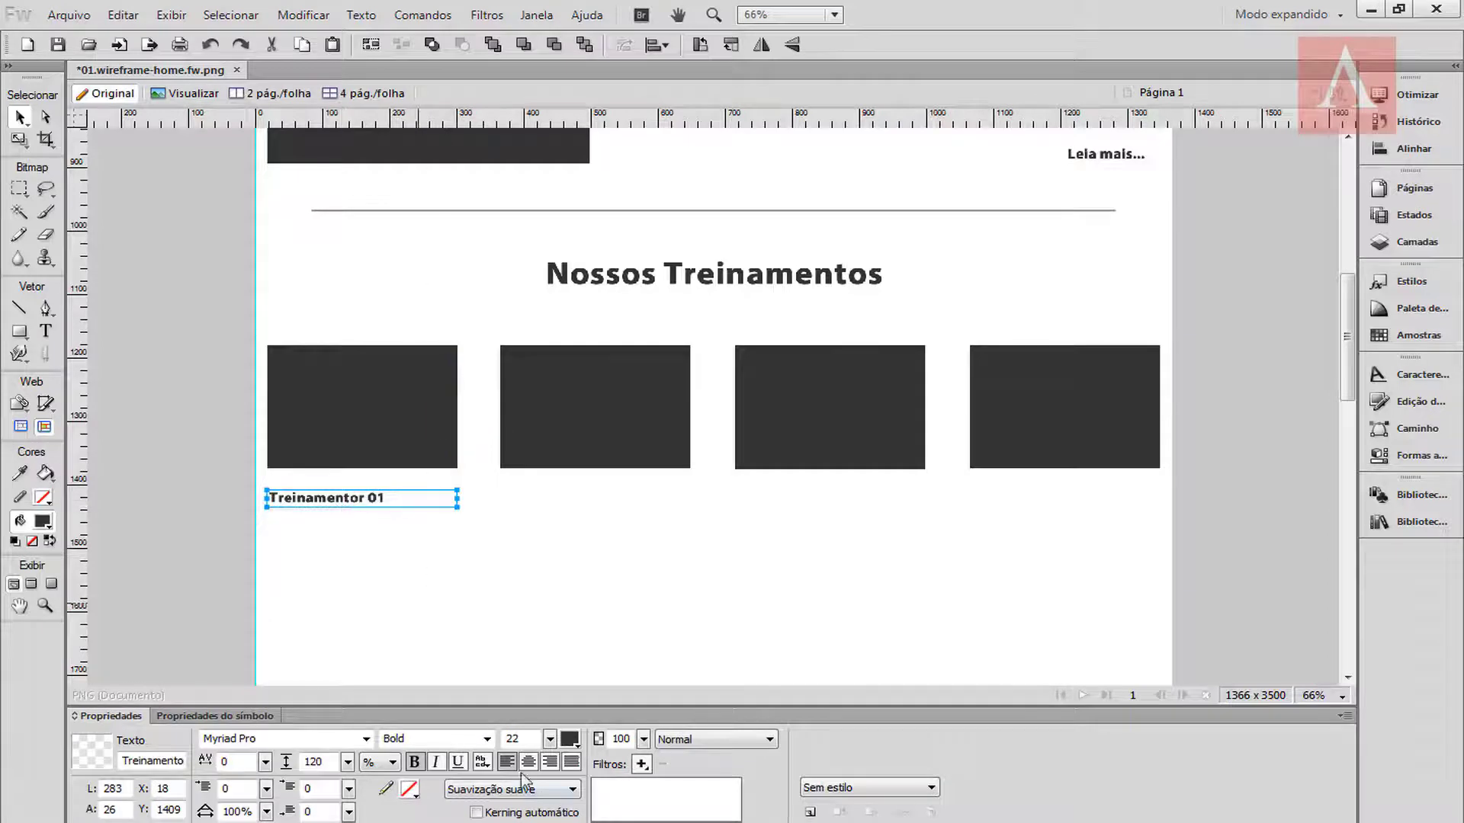
Step: Set the "Treinamentor 01" label's font style to Regular and its size to 25
{"action": "left_click", "coordinate": [482, 740]}
{"action": "left_click", "coordinate": [411, 667]}
{"action": "left_click", "coordinate": [360, 537]}
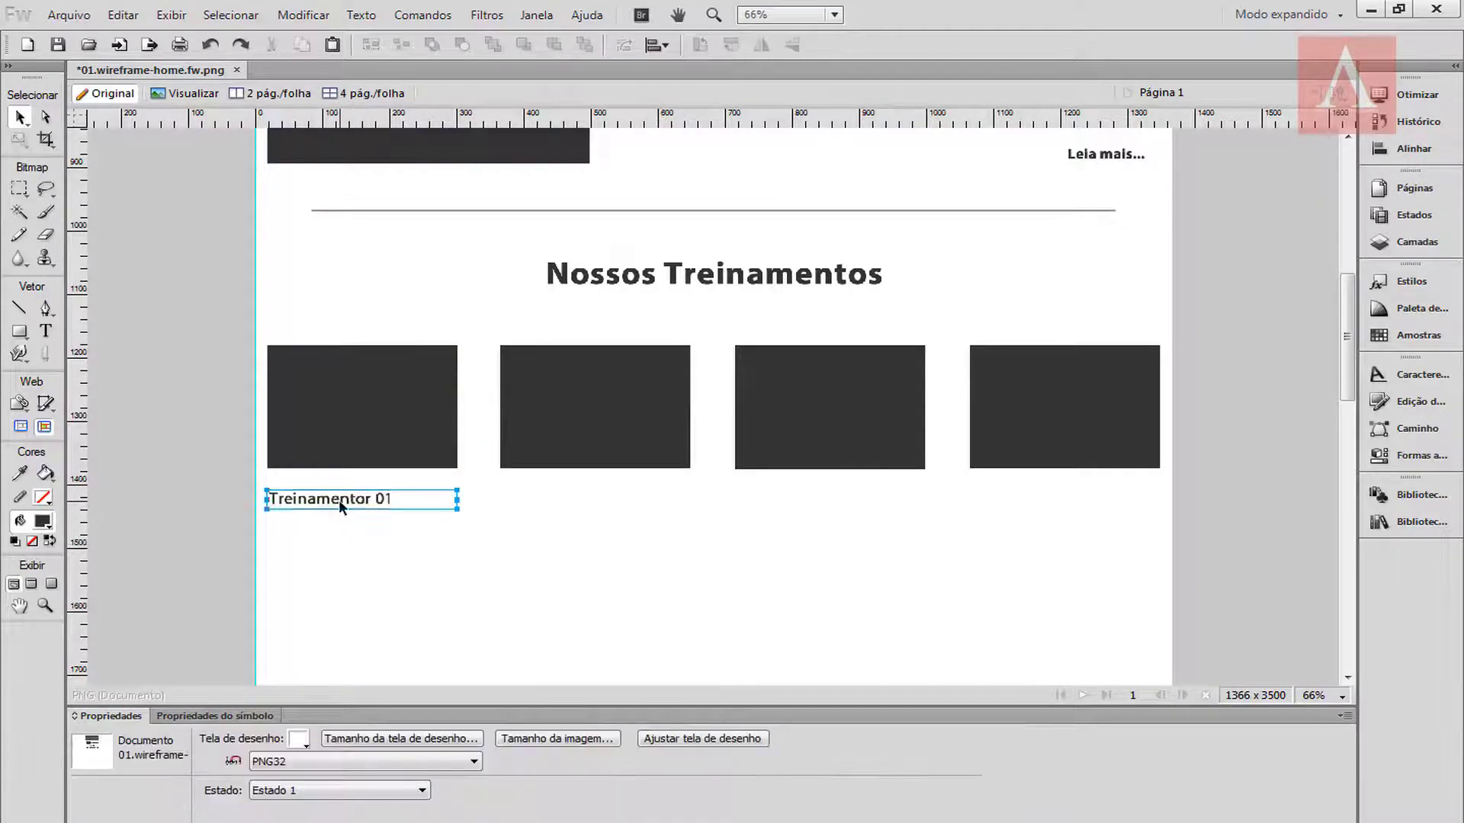
Step: Move the "Treinamentor 01" label up to Y 1396, closer to its placeholder
{"action": "left_click", "coordinate": [338, 500]}
{"action": "key", "text": "Up"}
{"action": "key", "text": "Up"}
{"action": "key", "text": "Up"}
{"action": "key", "text": "Up"}
{"action": "key", "text": "Up"}
{"action": "key", "text": "Up"}
{"action": "key", "text": "Up"}
{"action": "key", "text": "Up"}
{"action": "key", "text": "Up"}
{"action": "key", "text": "Up"}
{"action": "key", "text": "Up"}
{"action": "key", "text": "Up"}
{"action": "key", "text": "Up"}
{"action": "key", "text": "Up"}
{"action": "key", "text": "Up"}
{"action": "key", "text": "Up"}
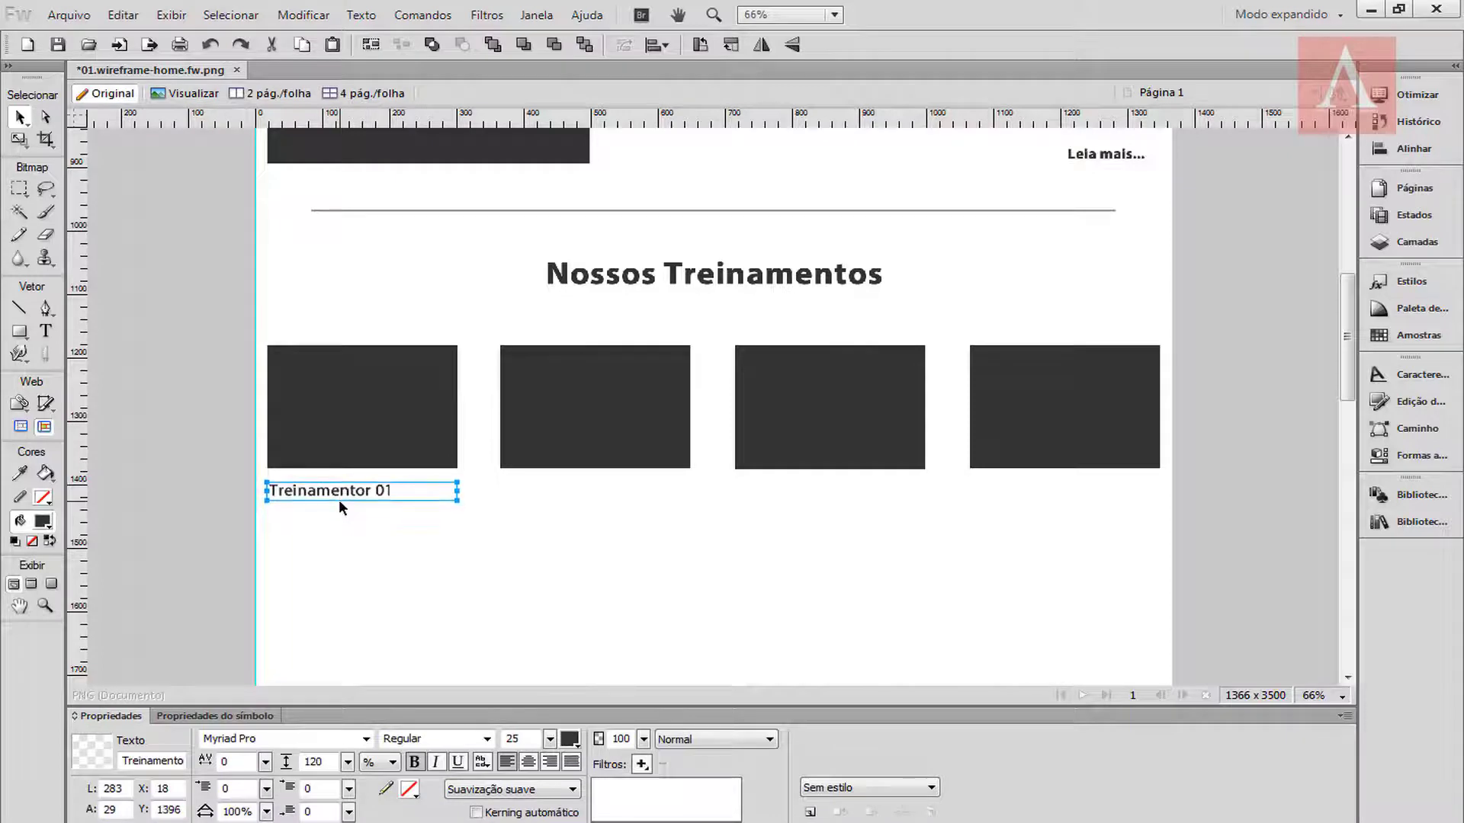
Step: Copy the "Treinamentor 01" label under the other three placeholders and renumber the copies 02, 03 and 04
{"action": "left_click_drag", "start_coordinate": [338, 501], "coordinate": [575, 490]}
{"action": "left_click", "coordinate": [363, 492], "text": "shift"}
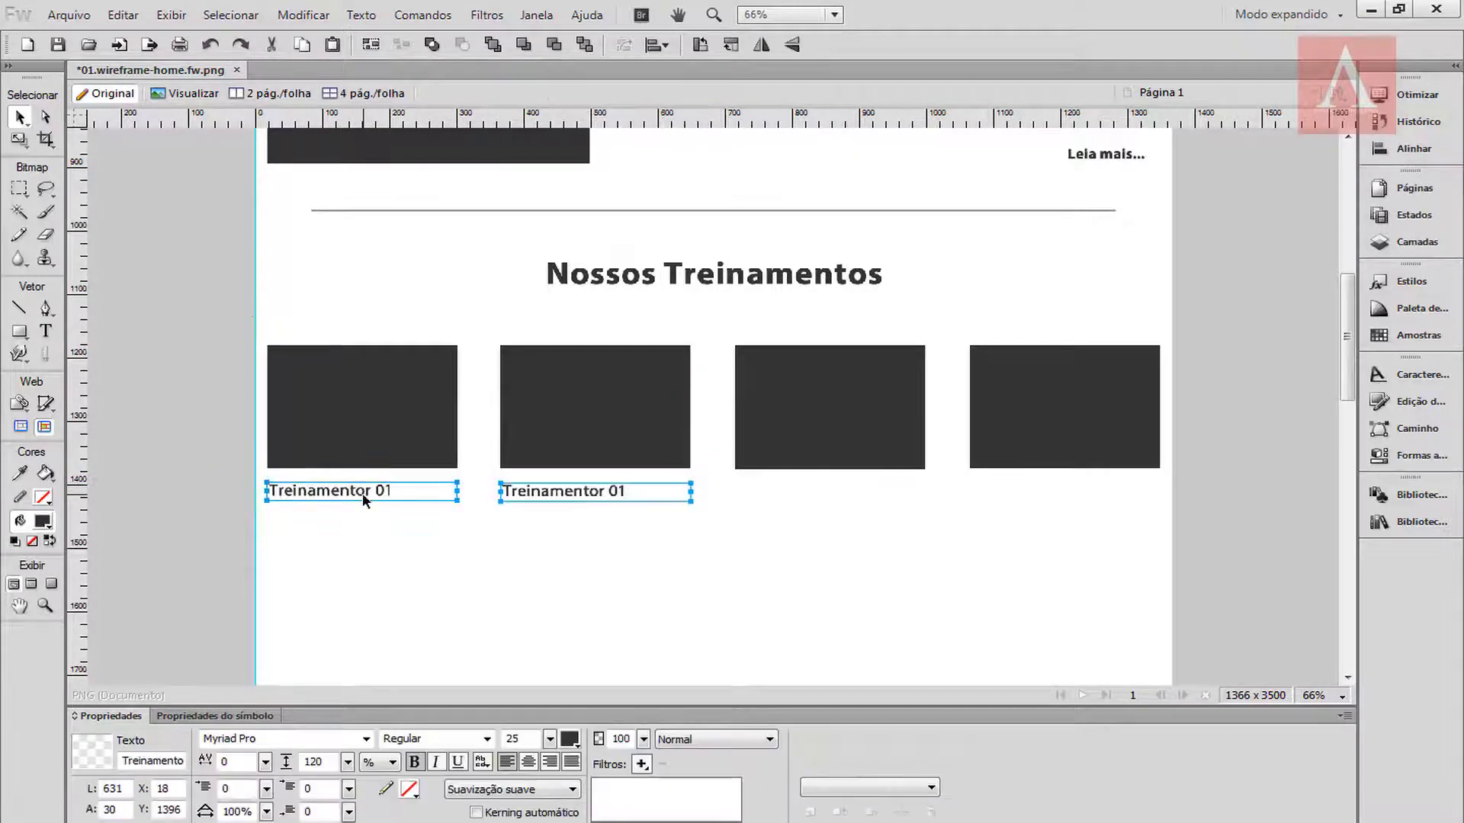
{"action": "left_click_drag", "start_coordinate": [363, 493], "coordinate": [830, 493]}
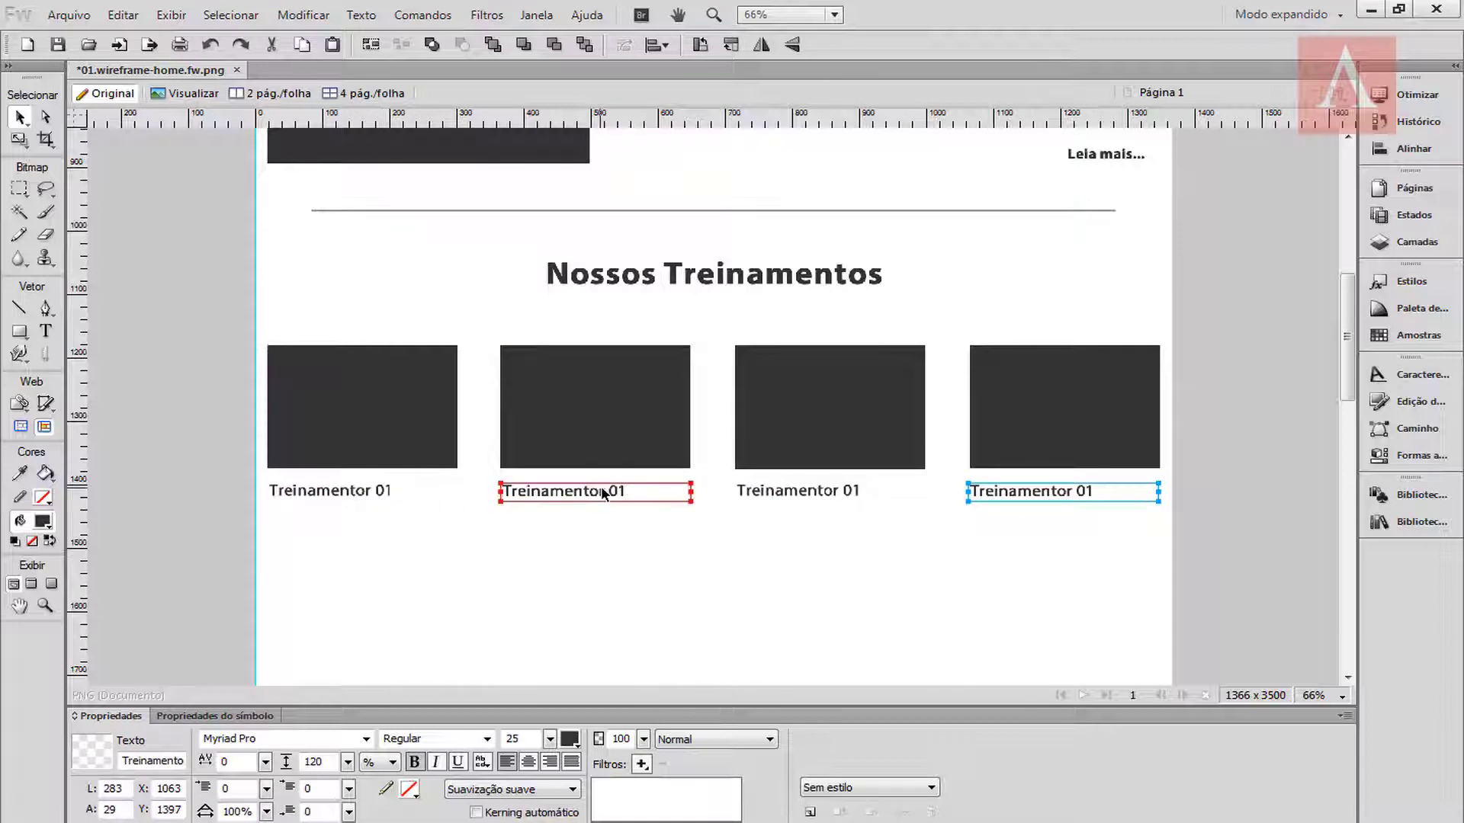
{"action": "double_click", "coordinate": [606, 491]}
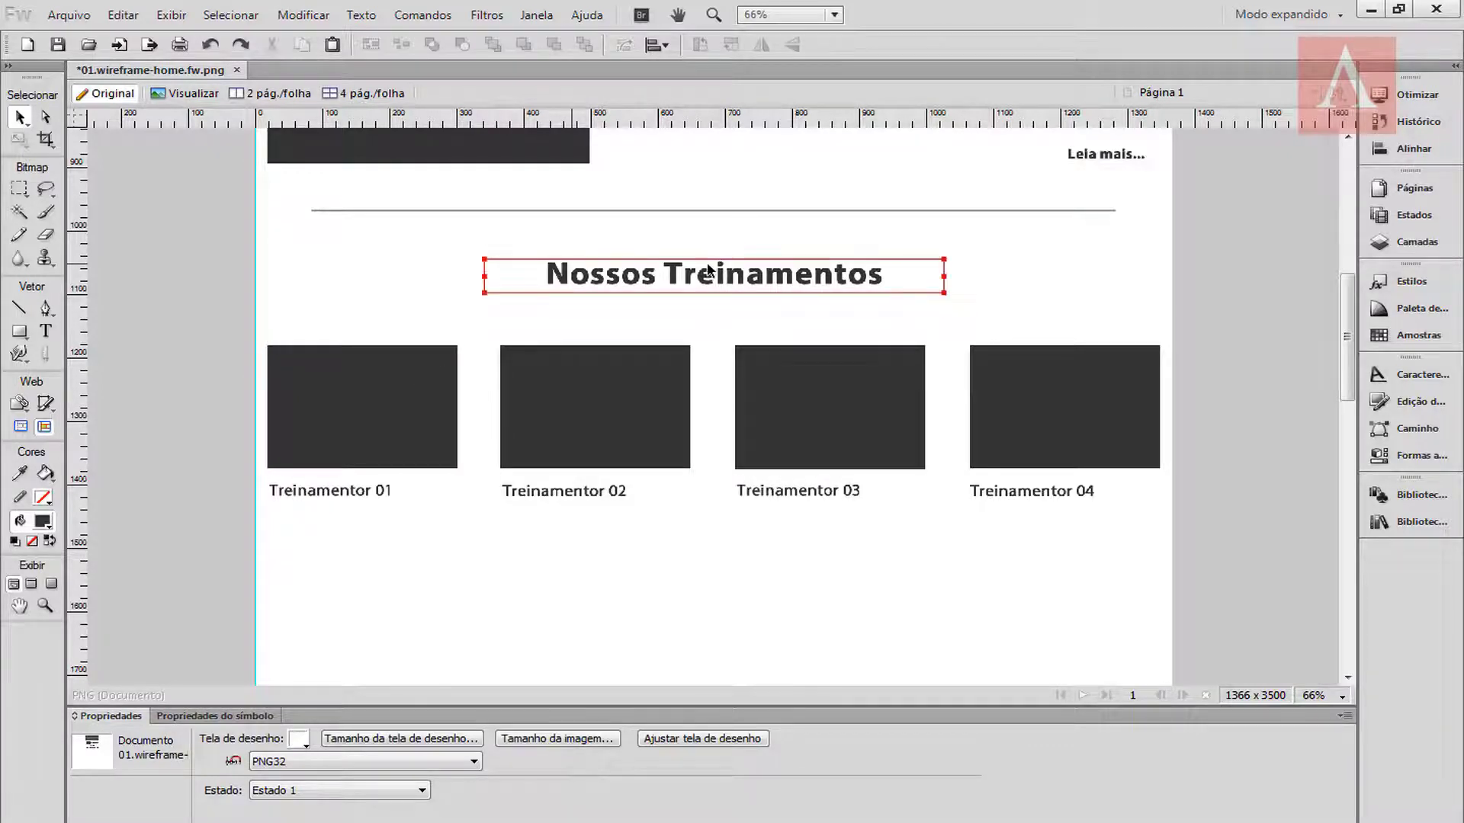
Step: Copy the divider line to below the "Treinamentor" labels, at about Y 1510
{"action": "left_click", "coordinate": [350, 209]}
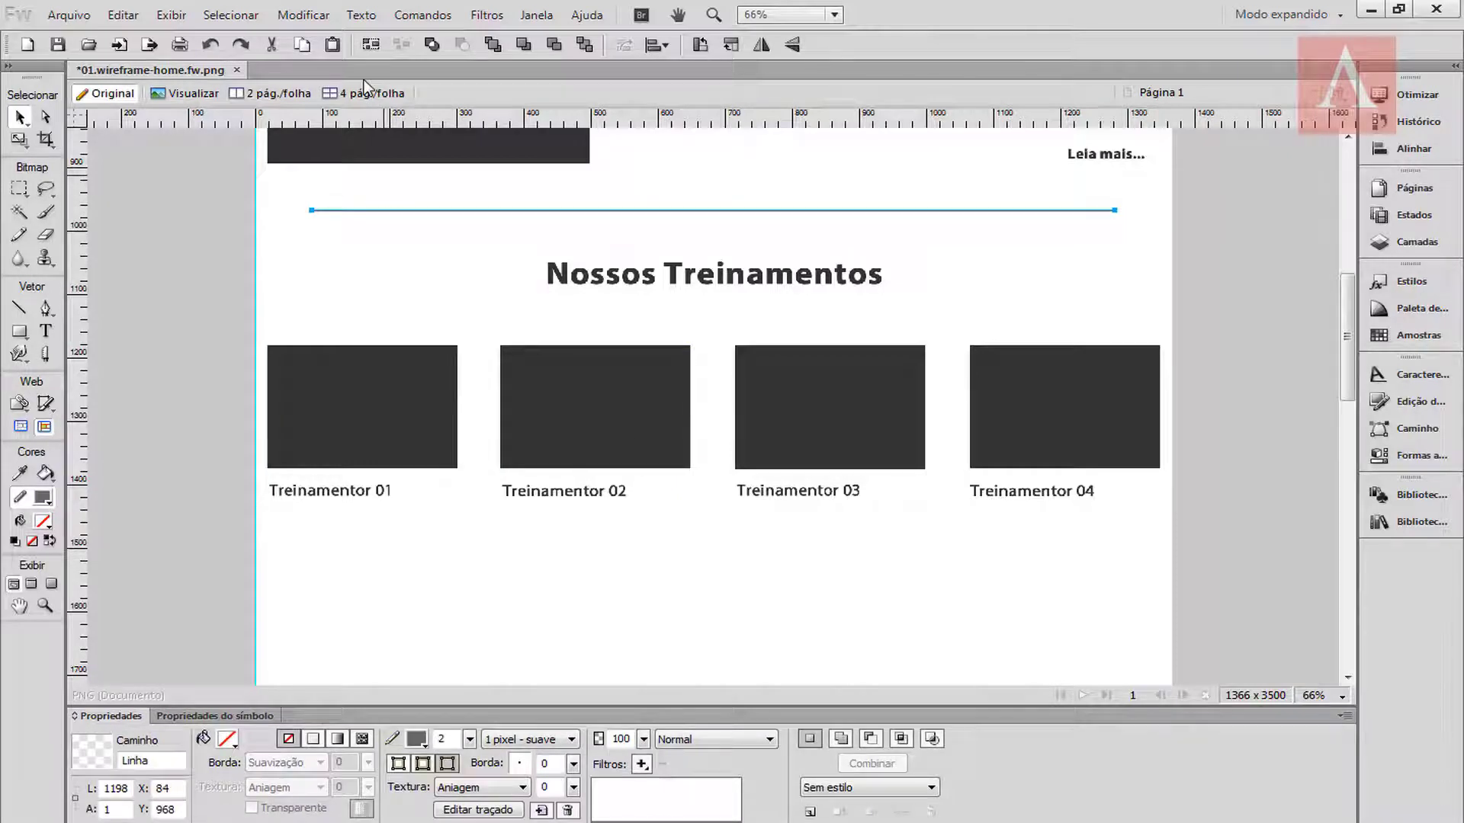
{"action": "key", "text": "shift+Down"}
{"action": "key", "text": "shift+Down"}
{"action": "key", "text": "shift+Down"}
{"action": "key", "text": "shift+Down"}
{"action": "key", "text": "shift+Down"}
{"action": "key", "text": "shift+Down"}
{"action": "key", "text": "shift+Down"}
{"action": "key", "text": "shift+Down"}
{"action": "key", "text": "shift+Down"}
{"action": "key", "text": "shift+Down"}
{"action": "key", "text": "shift+Down"}
{"action": "key", "text": "shift+Down"}
{"action": "key", "text": "shift+Down"}
{"action": "key", "text": "shift+Down"}
{"action": "key", "text": "shift+Down"}
{"action": "key", "text": "shift+Down"}
{"action": "key", "text": "shift+Down"}
{"action": "key", "text": "shift+Down"}
{"action": "key", "text": "shift+Down"}
{"action": "key", "text": "shift+Down"}
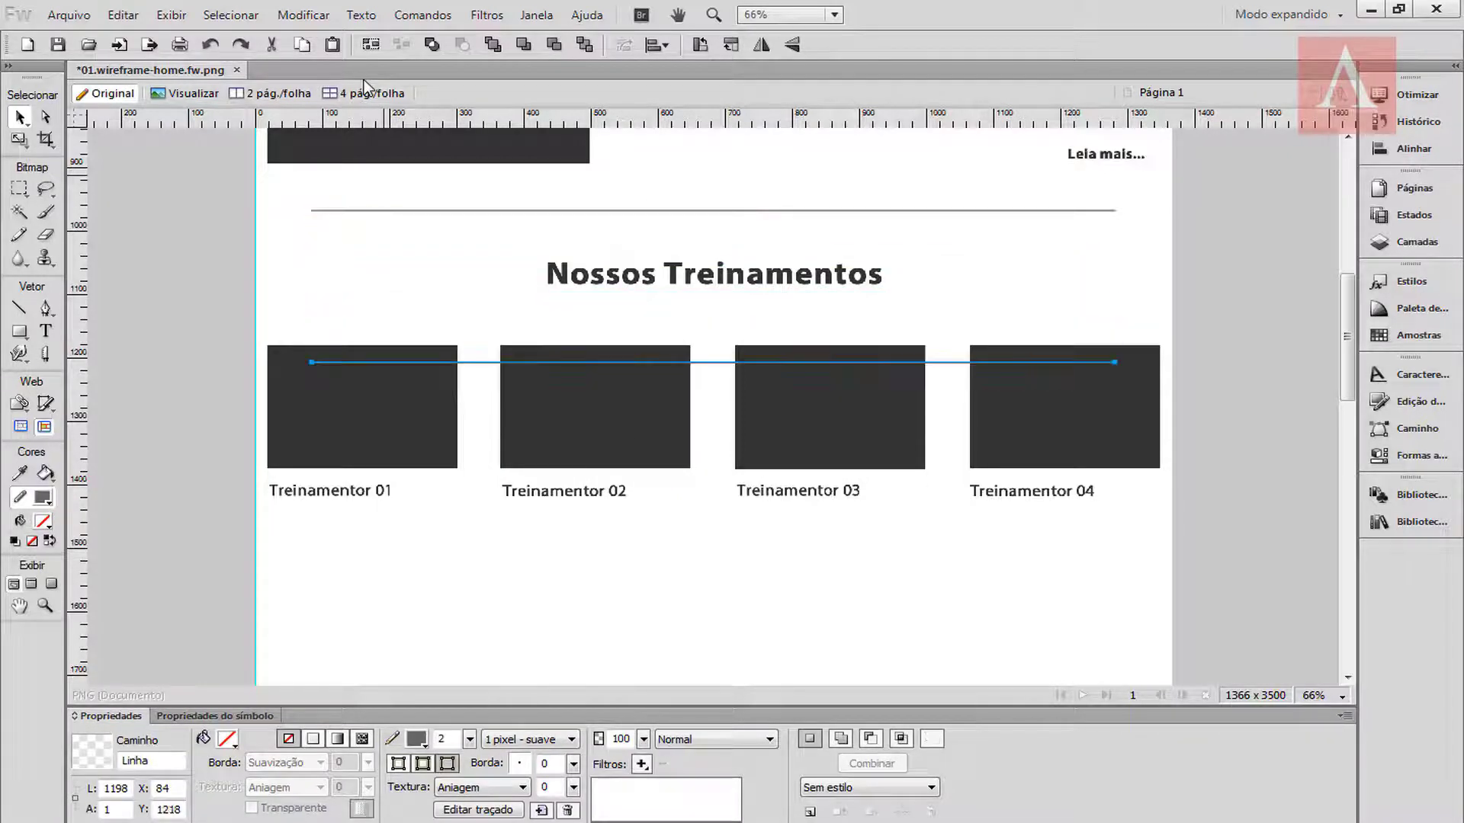
{"action": "key", "text": "shift+Down"}
{"action": "key", "text": "shift+Down"}
{"action": "key", "text": "shift+Down"}
{"action": "key", "text": "shift+Down"}
{"action": "key", "text": "shift+Down"}
{"action": "key", "text": "shift+Down"}
{"action": "key", "text": "shift+Down"}
{"action": "key", "text": "shift+Down"}
{"action": "key", "text": "shift+Down"}
{"action": "key", "text": "shift+Down"}
{"action": "key", "text": "shift+Down"}
{"action": "key", "text": "shift+Down"}
{"action": "key", "text": "shift+Down"}
{"action": "key", "text": "shift+Down"}
{"action": "key", "text": "shift+Down"}
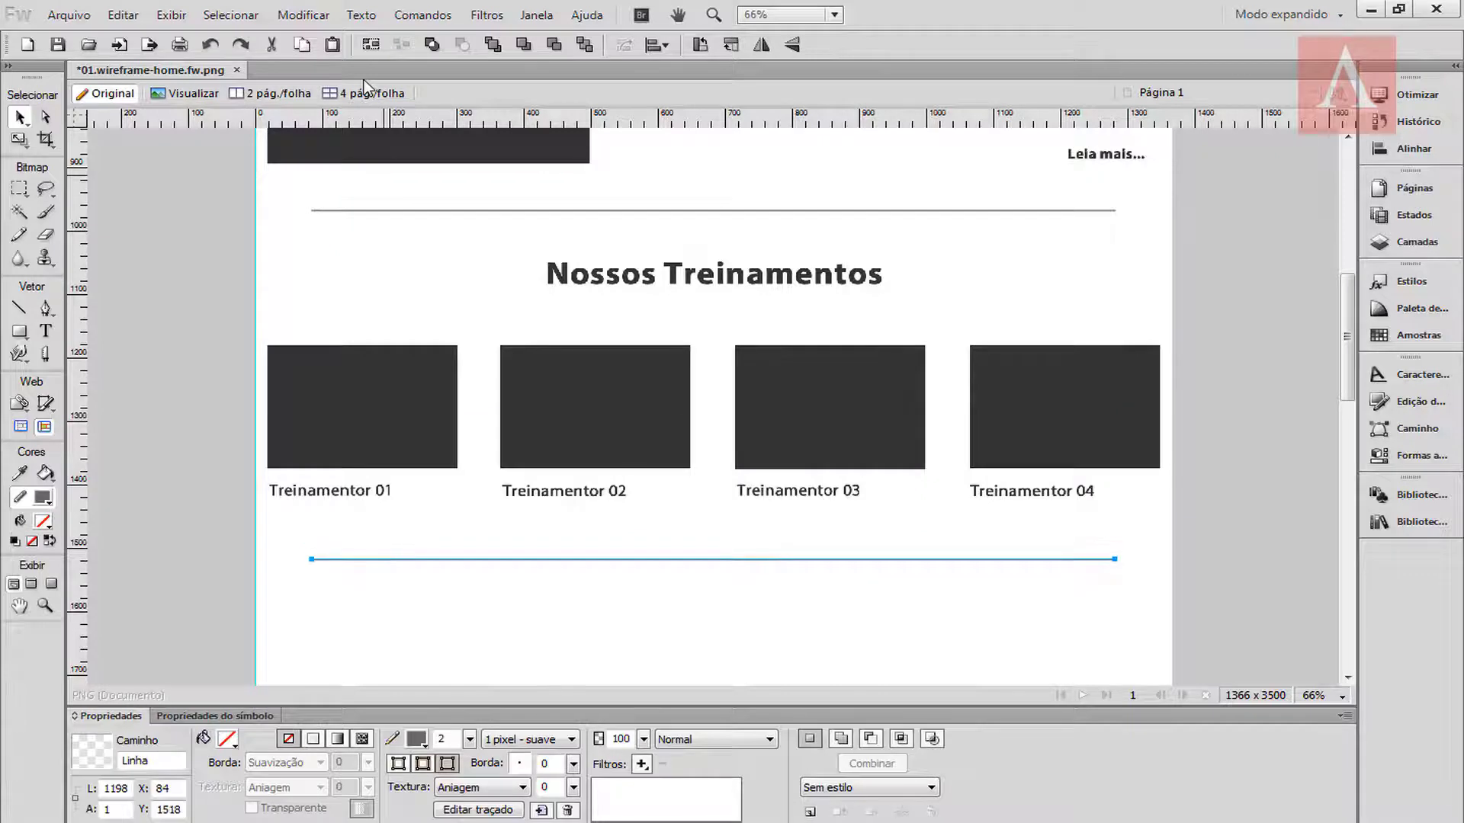
{"action": "left_click", "coordinate": [336, 256]}
{"action": "scroll", "coordinate": [336, 256], "scroll_direction": "down", "scroll_amount": 3}
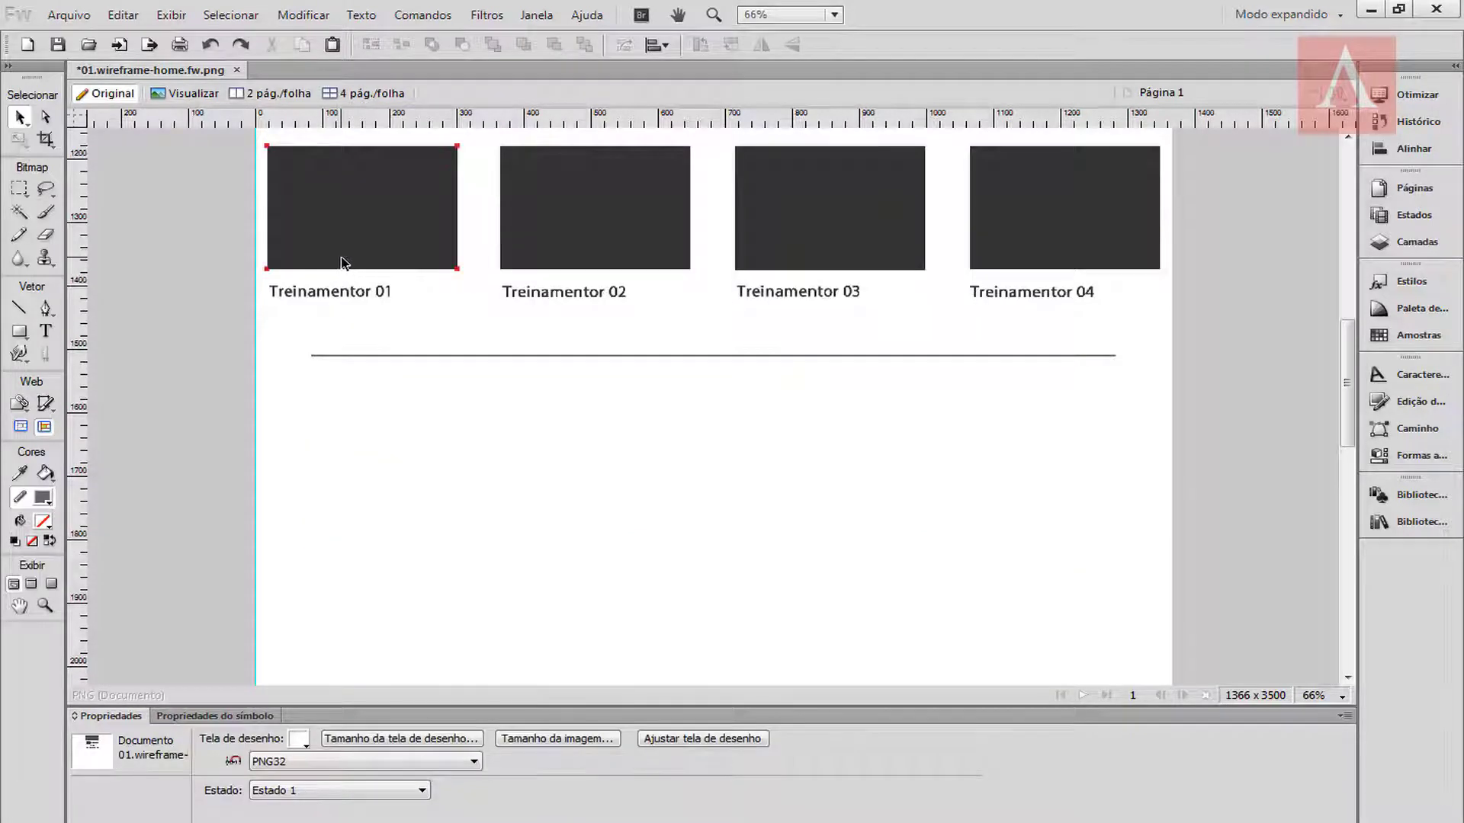
{"action": "scroll", "coordinate": [401, 269], "scroll_direction": "up", "scroll_amount": 3}
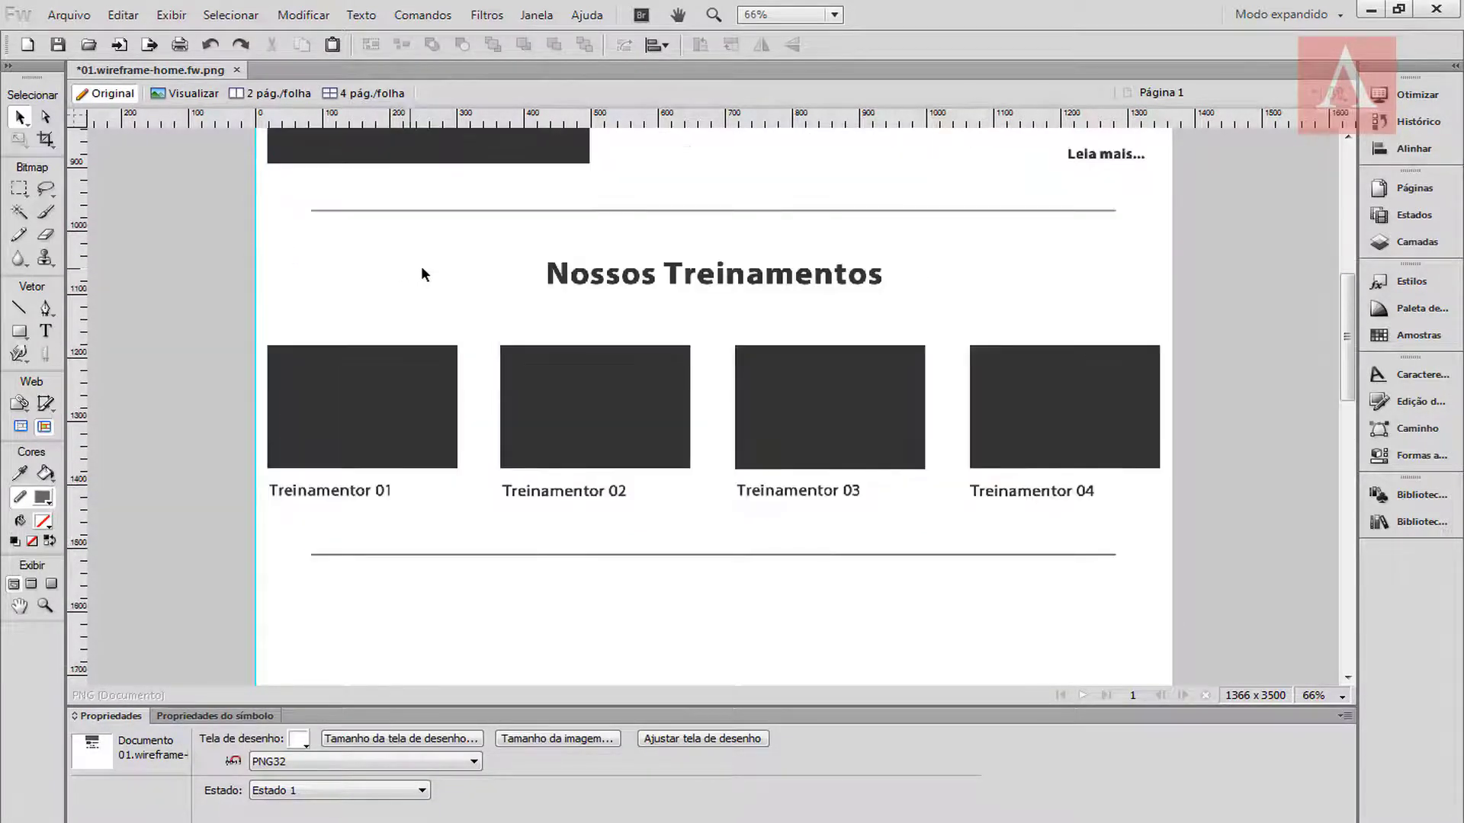
Step: Copy the "Nossos Treinamentos" heading to Y 1585, below the second divider line
{"action": "left_click", "coordinate": [583, 276]}
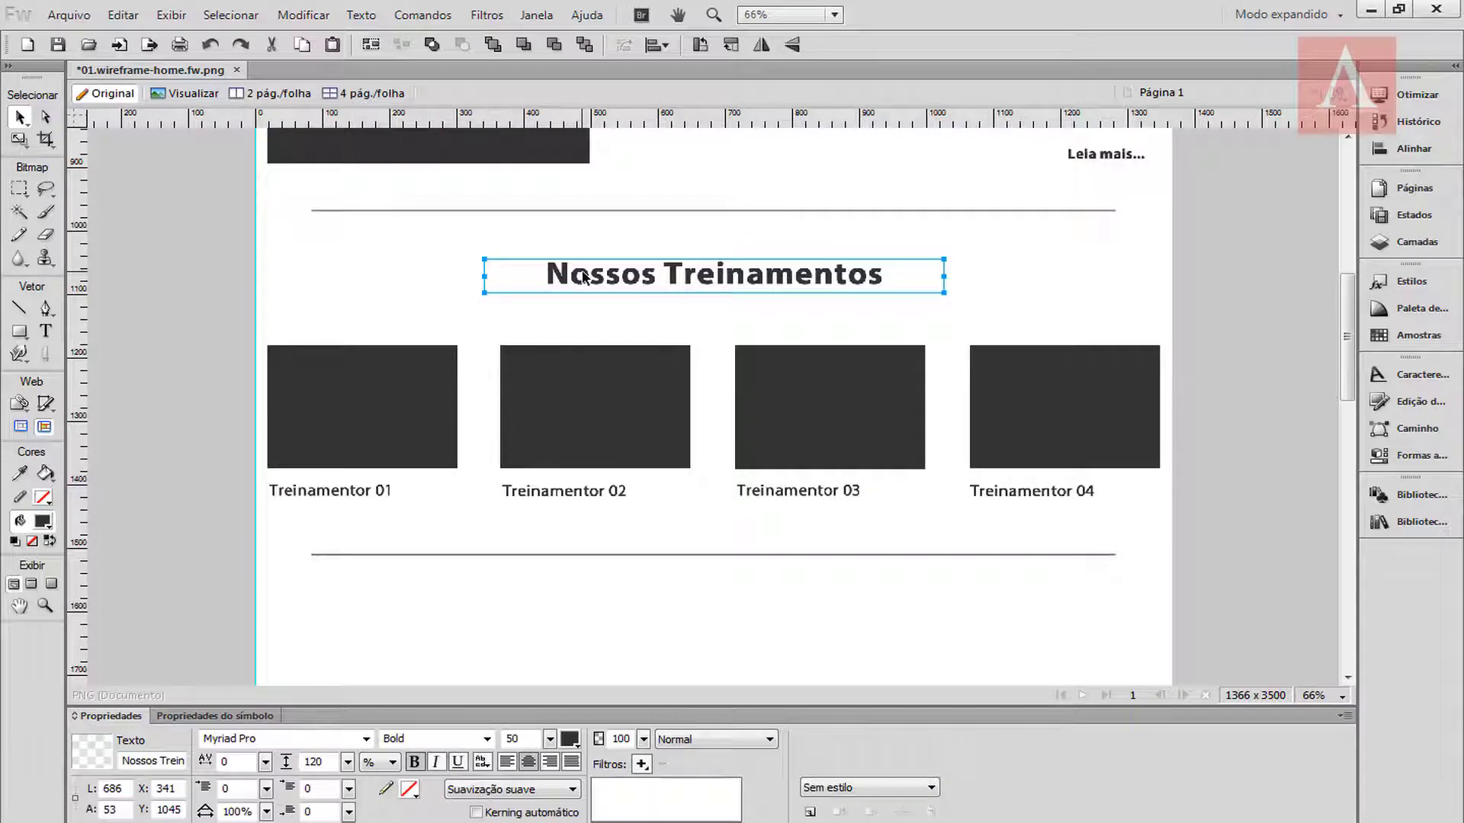
{"action": "key", "text": "ctrl+shift+d"}
{"action": "key", "text": "shift+Down"}
{"action": "key", "text": "shift+Down"}
{"action": "key", "text": "shift+Down"}
{"action": "key", "text": "shift+Down"}
{"action": "key", "text": "shift+Down"}
{"action": "key", "text": "shift+Down"}
{"action": "key", "text": "shift+Down"}
{"action": "key", "text": "shift+Down"}
{"action": "key", "text": "shift+Down"}
{"action": "key", "text": "shift+Down"}
{"action": "key", "text": "shift+Down"}
{"action": "key", "text": "shift+Down"}
{"action": "key", "text": "shift+Down"}
{"action": "key", "text": "shift+Down"}
{"action": "key", "text": "shift+Down"}
{"action": "key", "text": "shift+Down"}
{"action": "key", "text": "shift+Down"}
{"action": "key", "text": "shift+Down"}
{"action": "key", "text": "shift+Down"}
{"action": "key", "text": "shift+Down"}
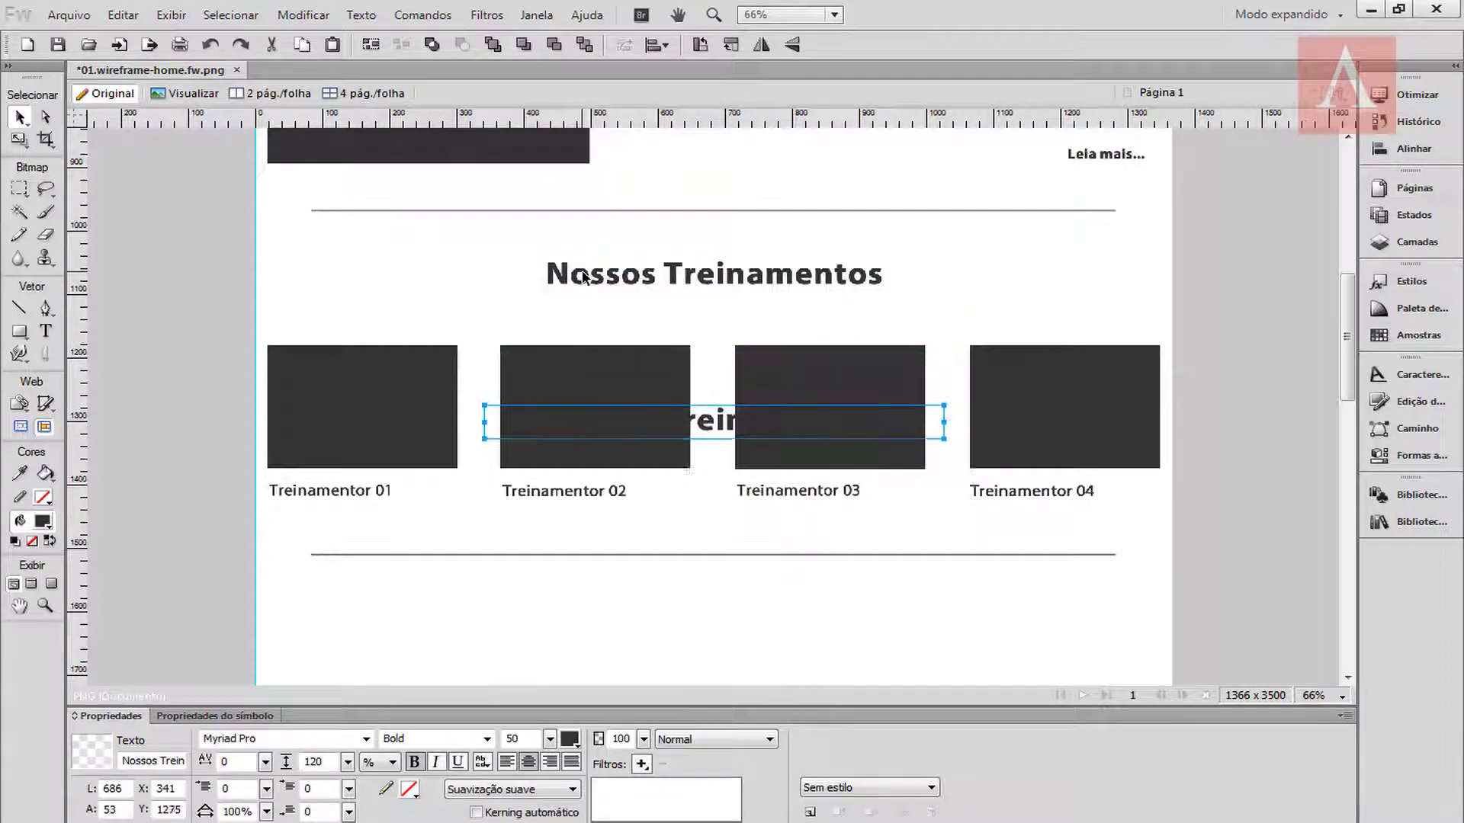
{"action": "key", "text": "shift+Down"}
{"action": "key", "text": "shift+Down"}
{"action": "key", "text": "shift+Down"}
{"action": "key", "text": "shift+Down"}
{"action": "key", "text": "shift+Down"}
{"action": "key", "text": "shift+Down"}
{"action": "key", "text": "shift+Down"}
{"action": "key", "text": "shift+Down"}
{"action": "key", "text": "shift+Down"}
{"action": "key", "text": "shift+Down"}
{"action": "key", "text": "shift+Down"}
{"action": "key", "text": "shift+Down"}
{"action": "key", "text": "shift+Down"}
{"action": "key", "text": "shift+Down"}
{"action": "key", "text": "shift+Down"}
{"action": "key", "text": "shift+Down"}
{"action": "key", "text": "shift+Down"}
{"action": "key", "text": "shift+Down"}
{"action": "key", "text": "shift+Down"}
{"action": "key", "text": "shift+Down"}
{"action": "scroll", "coordinate": [673, 288], "scroll_direction": "down", "scroll_amount": 5}
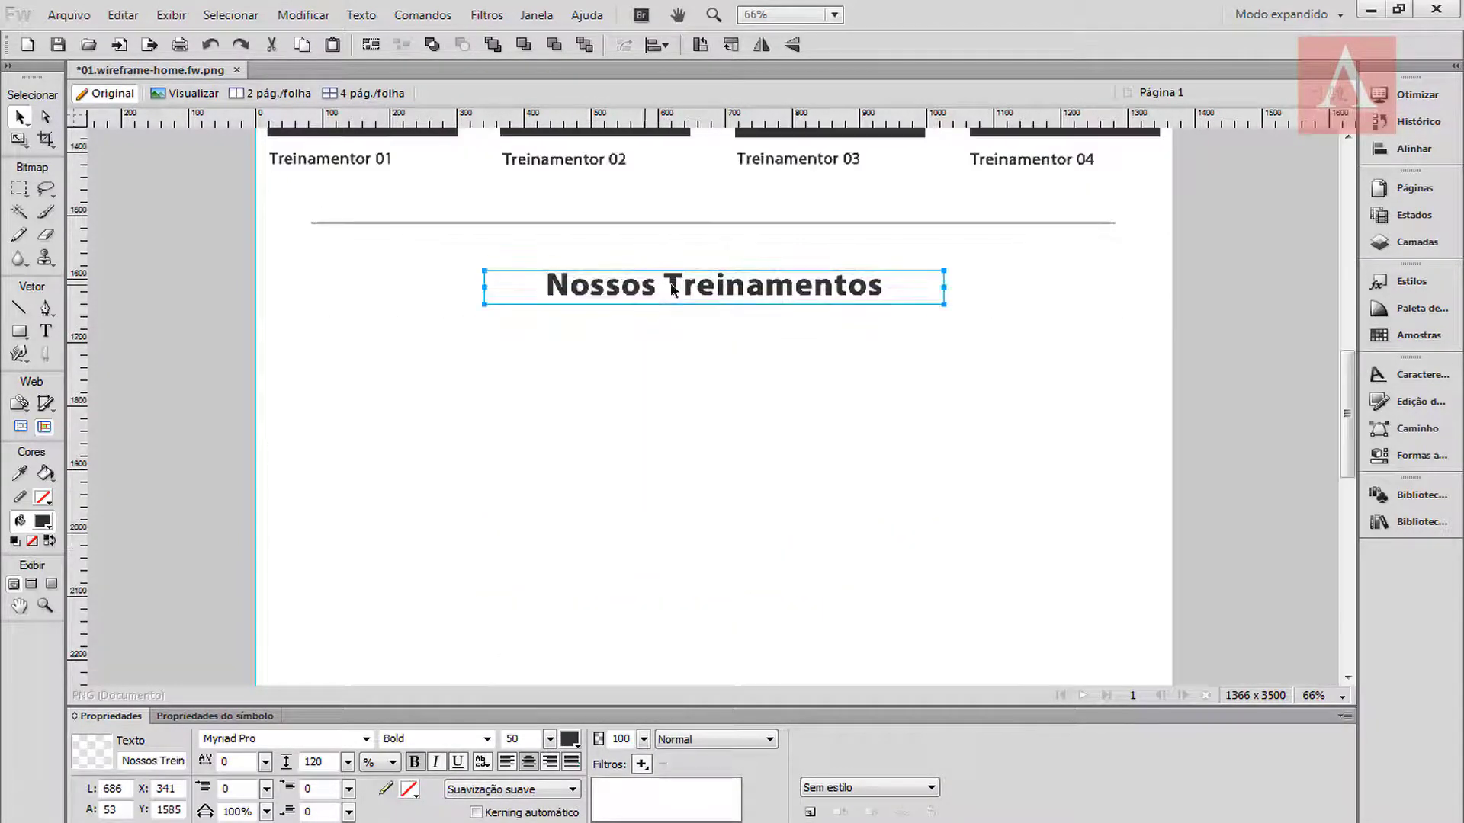
Step: Change the copied heading's text to "Nossos Produtos"
{"action": "double_click", "coordinate": [673, 289]}
{"action": "left_click_drag", "start_coordinate": [663, 287], "coordinate": [951, 289]}
{"action": "type", "text": "Produtos"}
{"action": "left_click", "coordinate": [486, 289]}
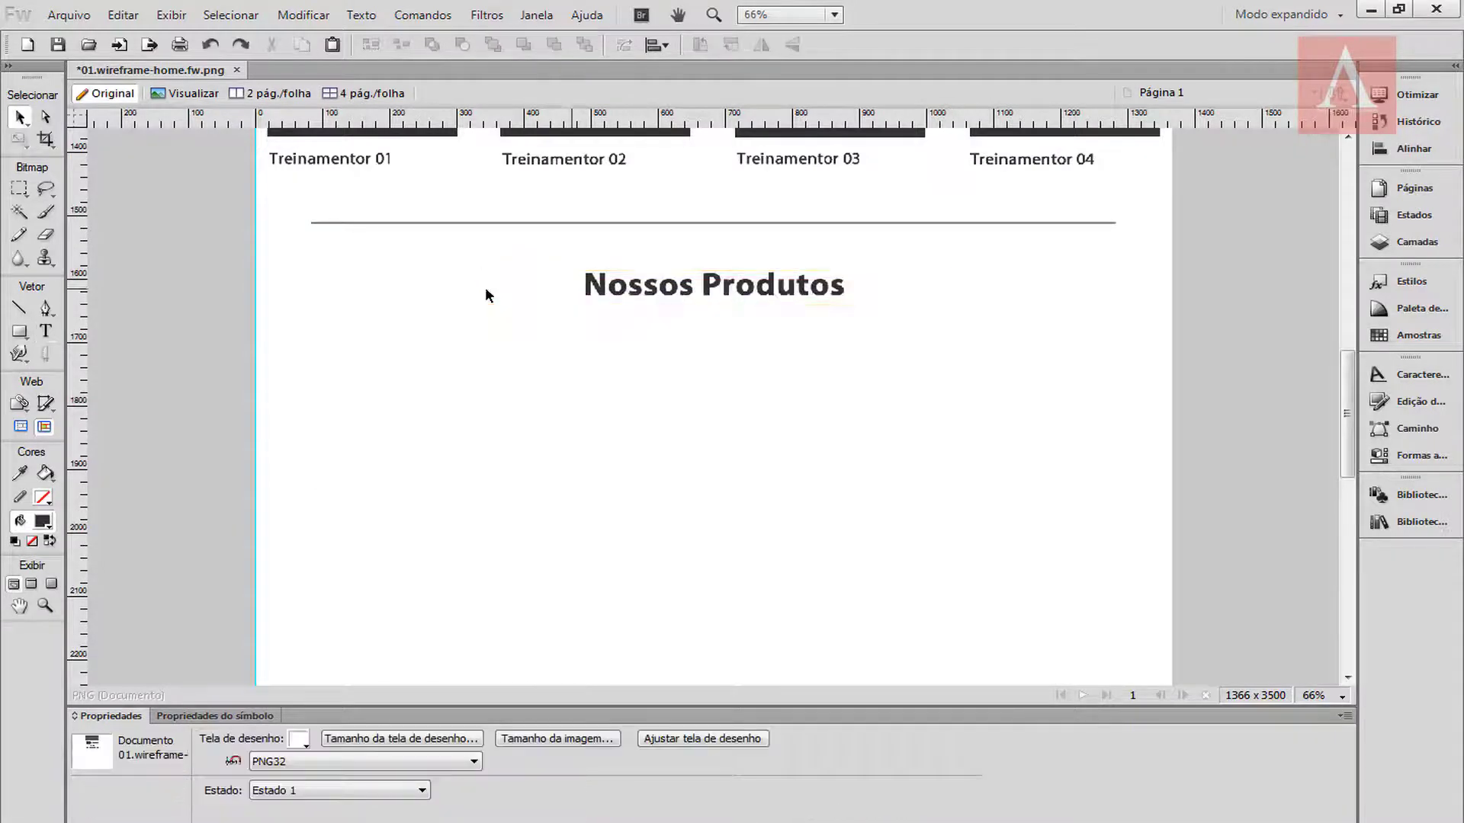
Step: Copy the first training placeholder below the "Nossos Produtos" heading and stretch its height to 342 px
{"action": "scroll", "coordinate": [486, 294], "scroll_direction": "up", "scroll_amount": 4}
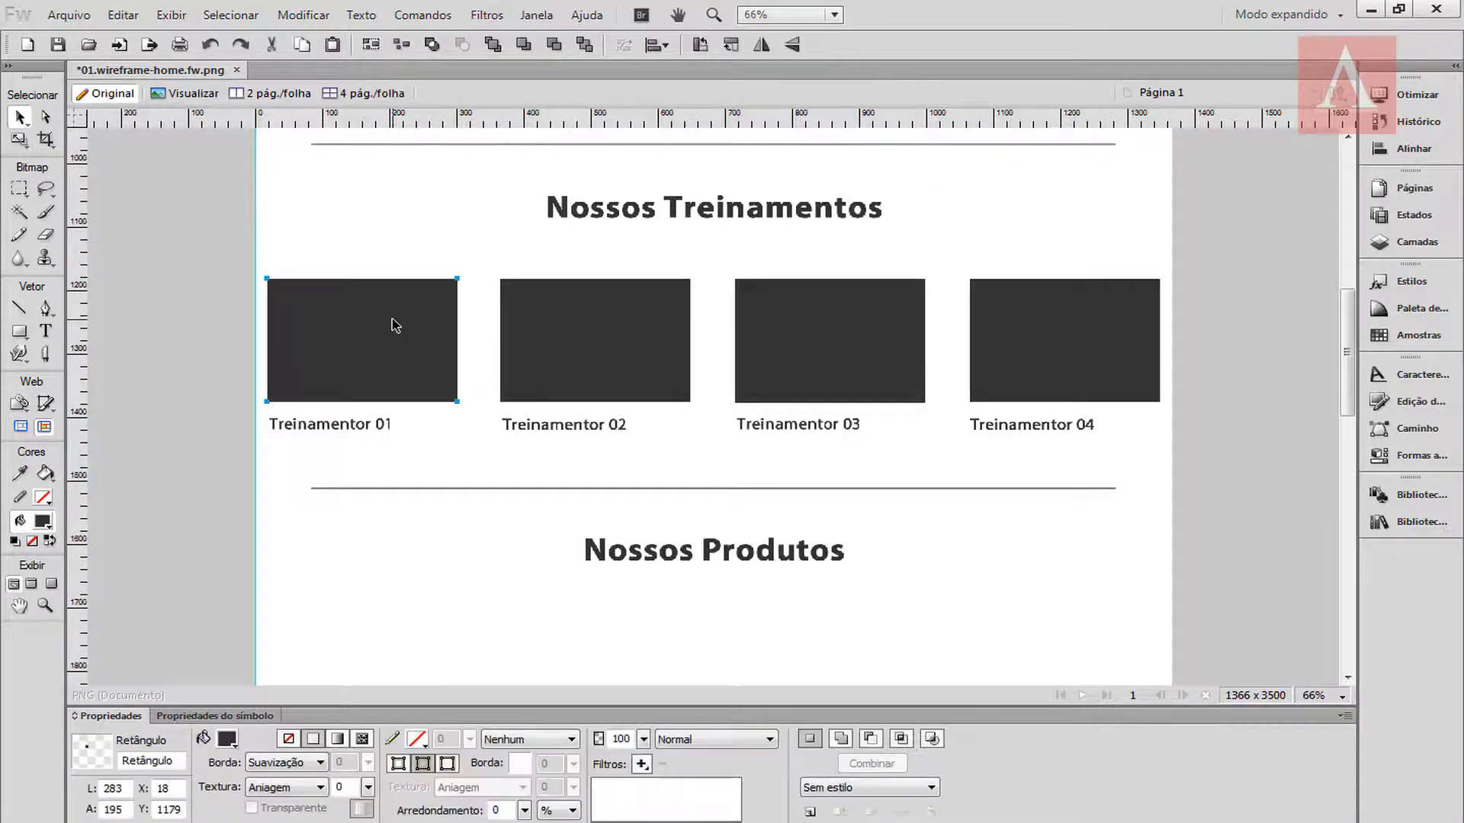
{"action": "scroll", "coordinate": [376, 478], "scroll_direction": "down", "scroll_amount": 3}
{"action": "left_click_drag", "start_coordinate": [395, 326], "coordinate": [362, 596]}
{"action": "left_click", "coordinate": [19, 141]}
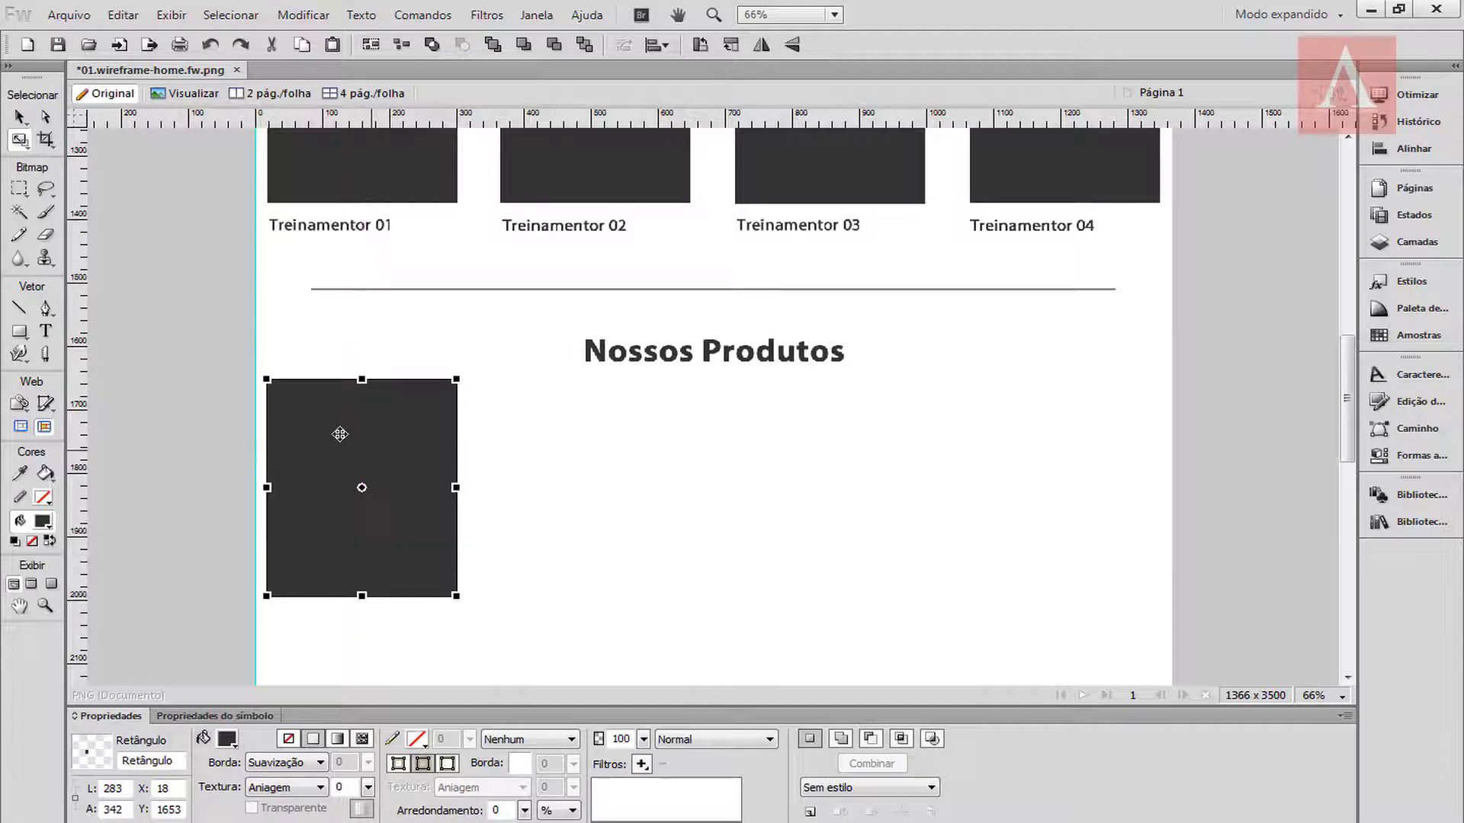
{"action": "key", "text": "v"}
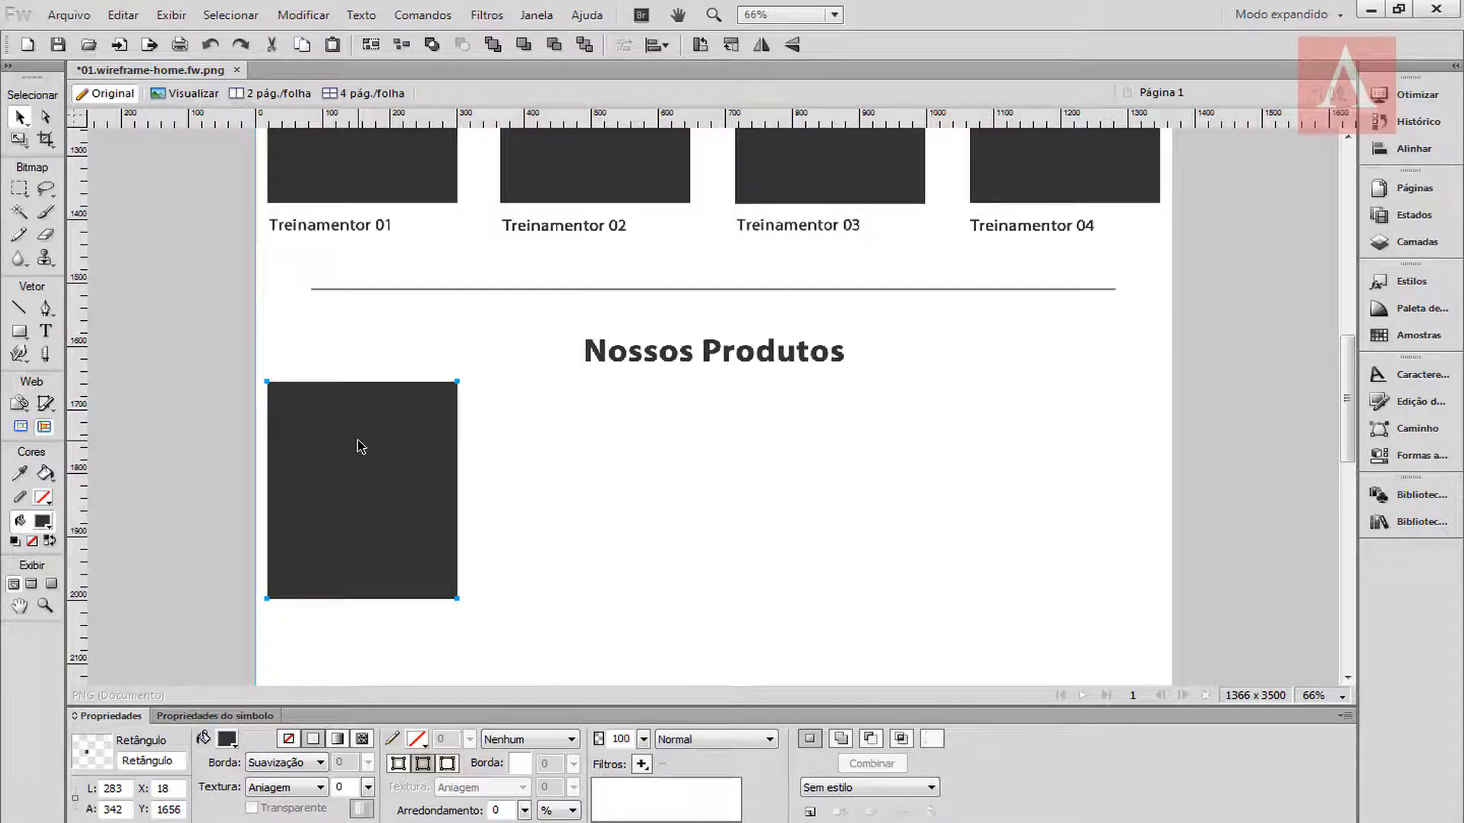
Step: Move the product placeholder down to Y 1711, leaving space under the "Nossos Produtos" heading
{"action": "key", "text": "Down"}
{"action": "key", "text": "Down"}
{"action": "key", "text": "Down"}
{"action": "key", "text": "Down"}
{"action": "key", "text": "Down"}
{"action": "key", "text": "Down"}
{"action": "key", "text": "Down"}
{"action": "key", "text": "Down"}
{"action": "key", "text": "Down"}
{"action": "key", "text": "Down"}
{"action": "key", "text": "Down"}
{"action": "key", "text": "Down"}
{"action": "key", "text": "Down"}
{"action": "key", "text": "Down"}
{"action": "key", "text": "Down"}
{"action": "key", "text": "Down"}
{"action": "key", "text": "Down"}
{"action": "key", "text": "Down"}
{"action": "key", "text": "Down"}
{"action": "key", "text": "Down"}
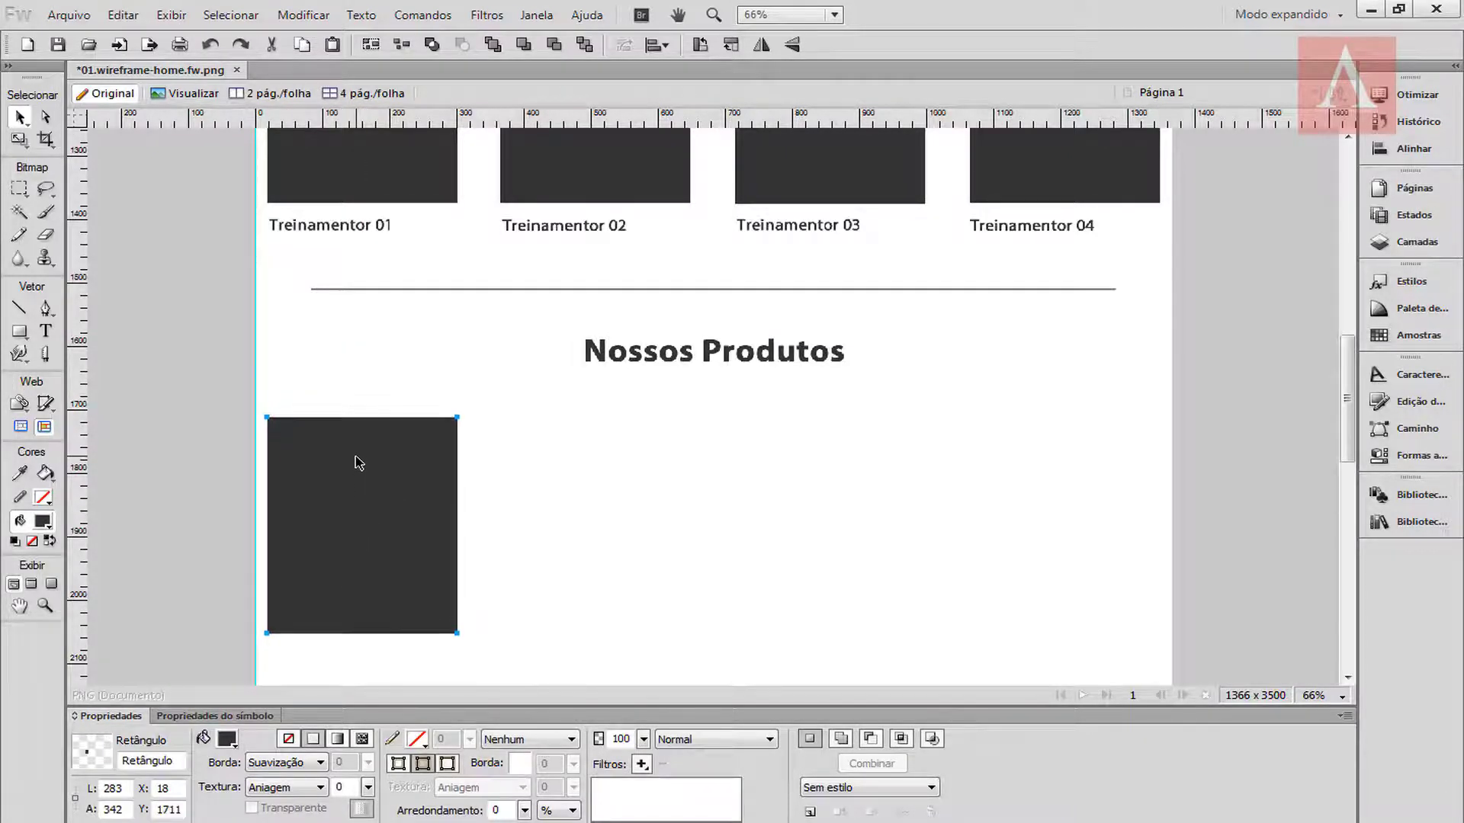
Step: Copy the "Sobre a Empresa" title and its paragraph into the products section, beside the placeholder
{"action": "scroll", "coordinate": [458, 236], "scroll_direction": "up", "scroll_amount": 10}
{"action": "left_click", "coordinate": [671, 307]}
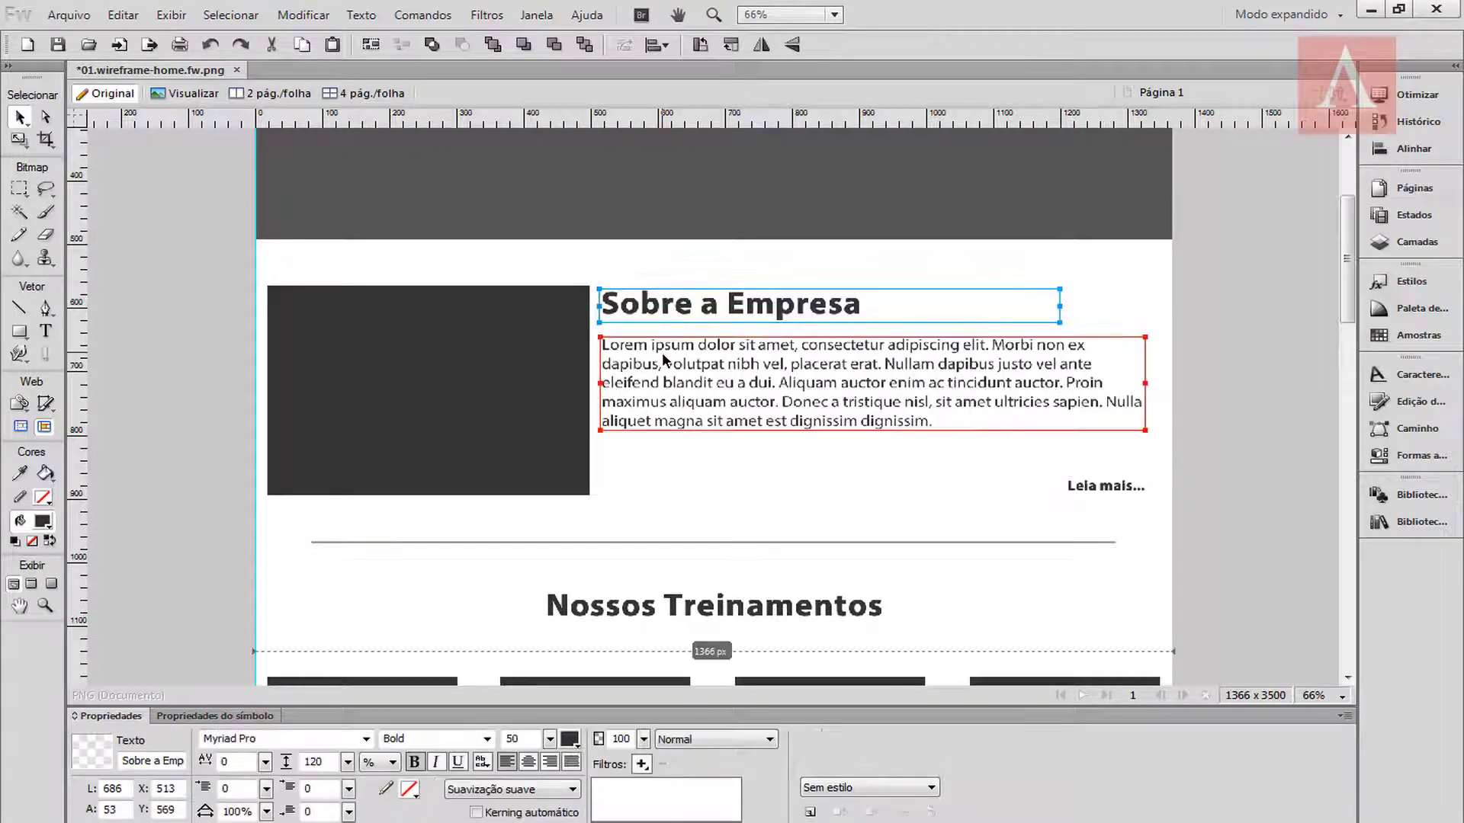
{"action": "left_click", "coordinate": [663, 359], "text": "shift"}
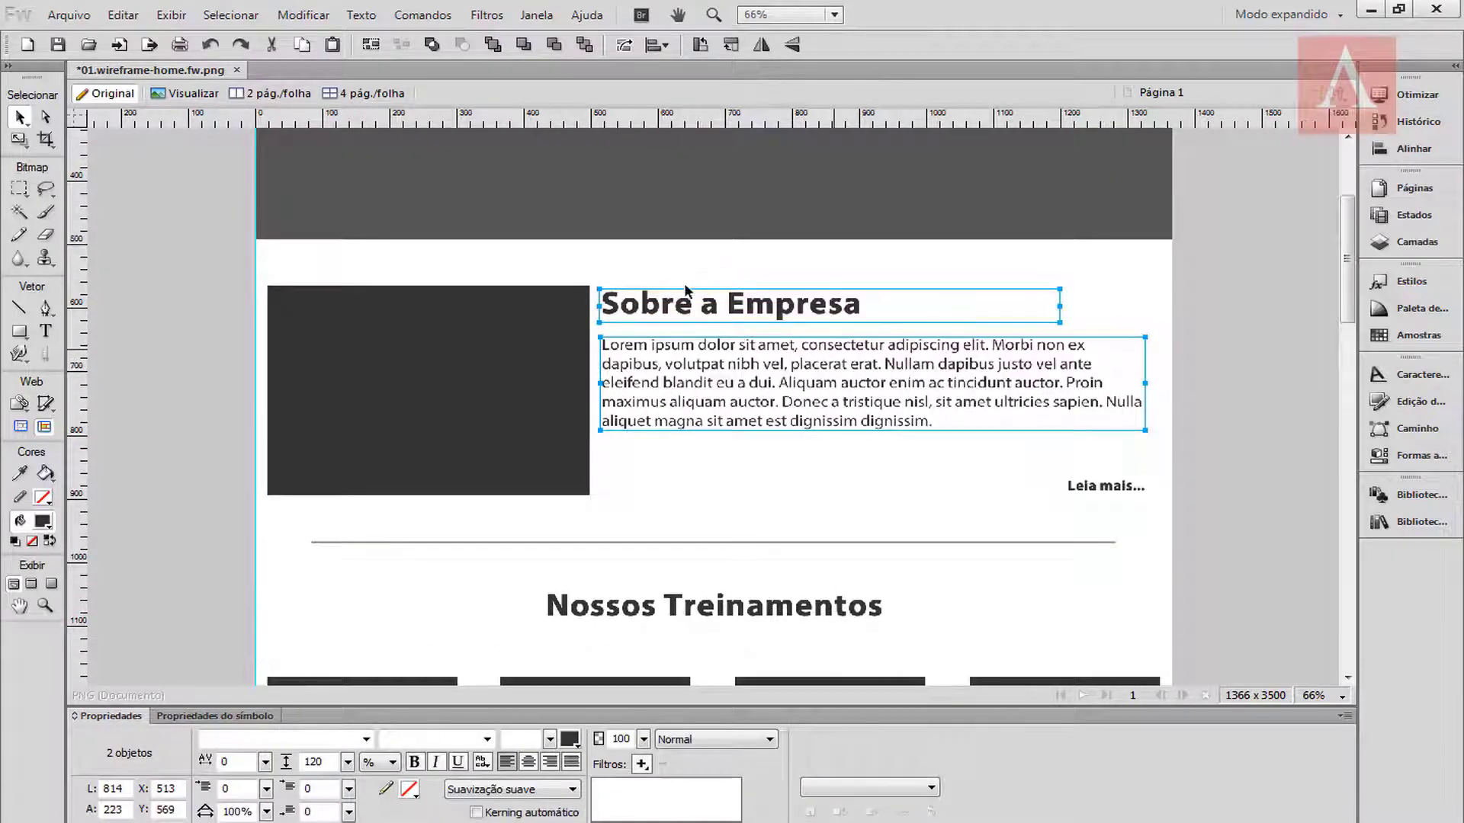
{"action": "key", "text": "ctrl+x"}
{"action": "scroll", "coordinate": [564, 505], "scroll_direction": "down", "scroll_amount": 10}
{"action": "key", "text": "ctrl+v"}
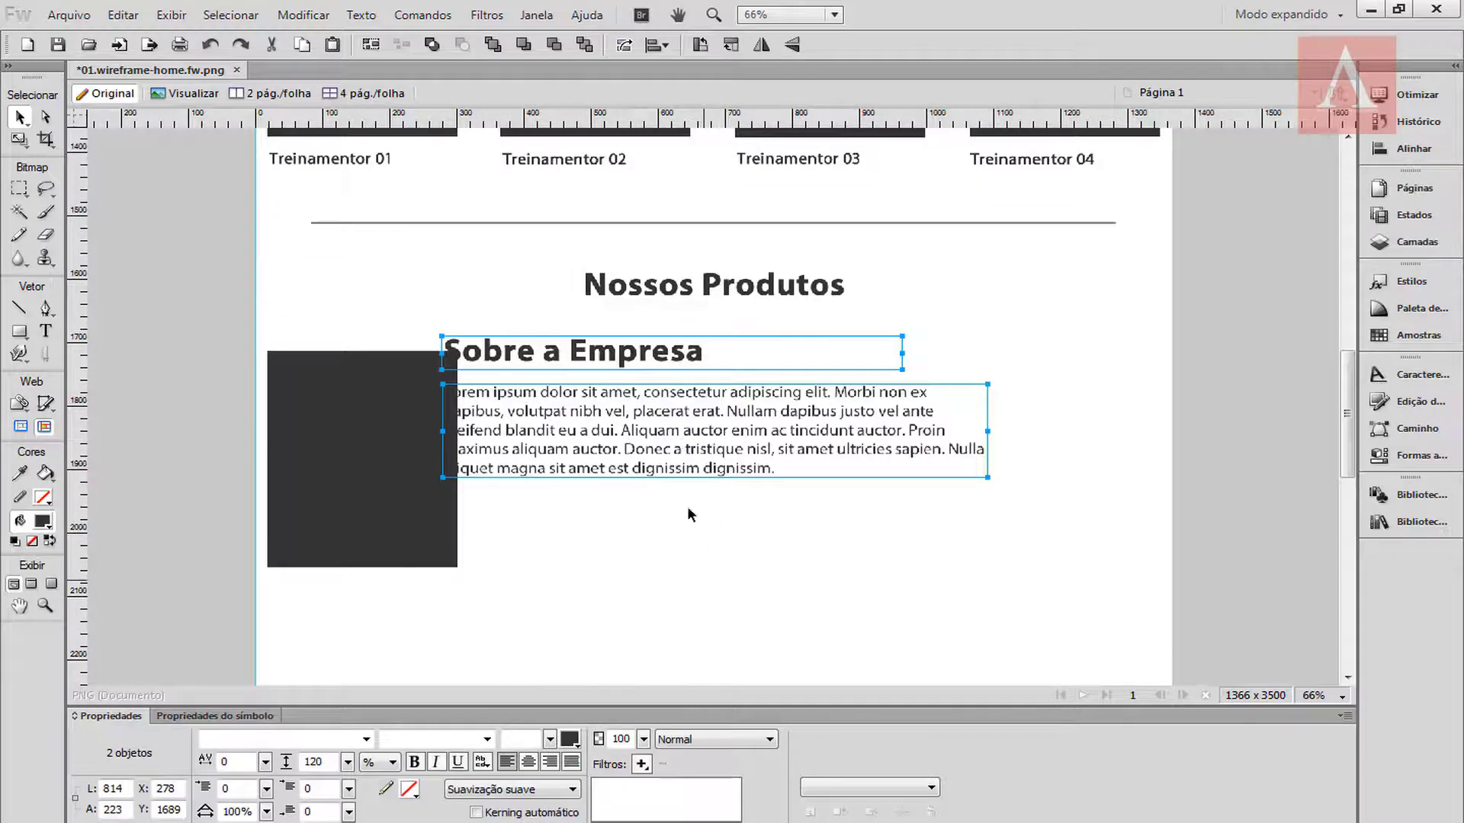
{"action": "left_click_drag", "start_coordinate": [623, 360], "coordinate": [744, 403]}
Step: Set the copied title's font size to 30 and fit it beside the placeholder's upper edge with a 264 px wide text box
{"action": "left_click", "coordinate": [643, 372]}
{"action": "left_click", "coordinate": [601, 404]}
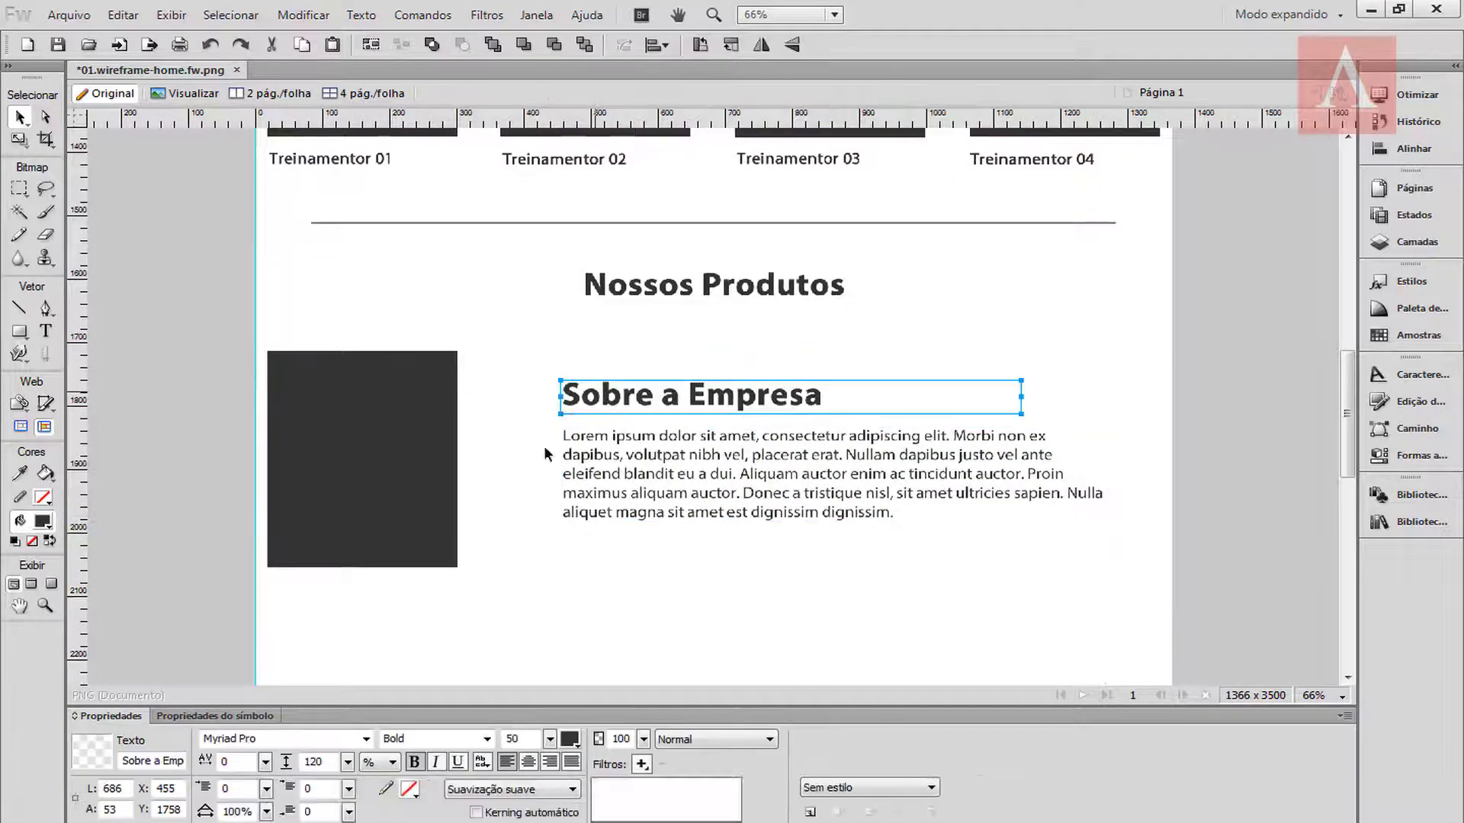
{"action": "double_click", "coordinate": [531, 733]}
{"action": "type", "text": "30"}
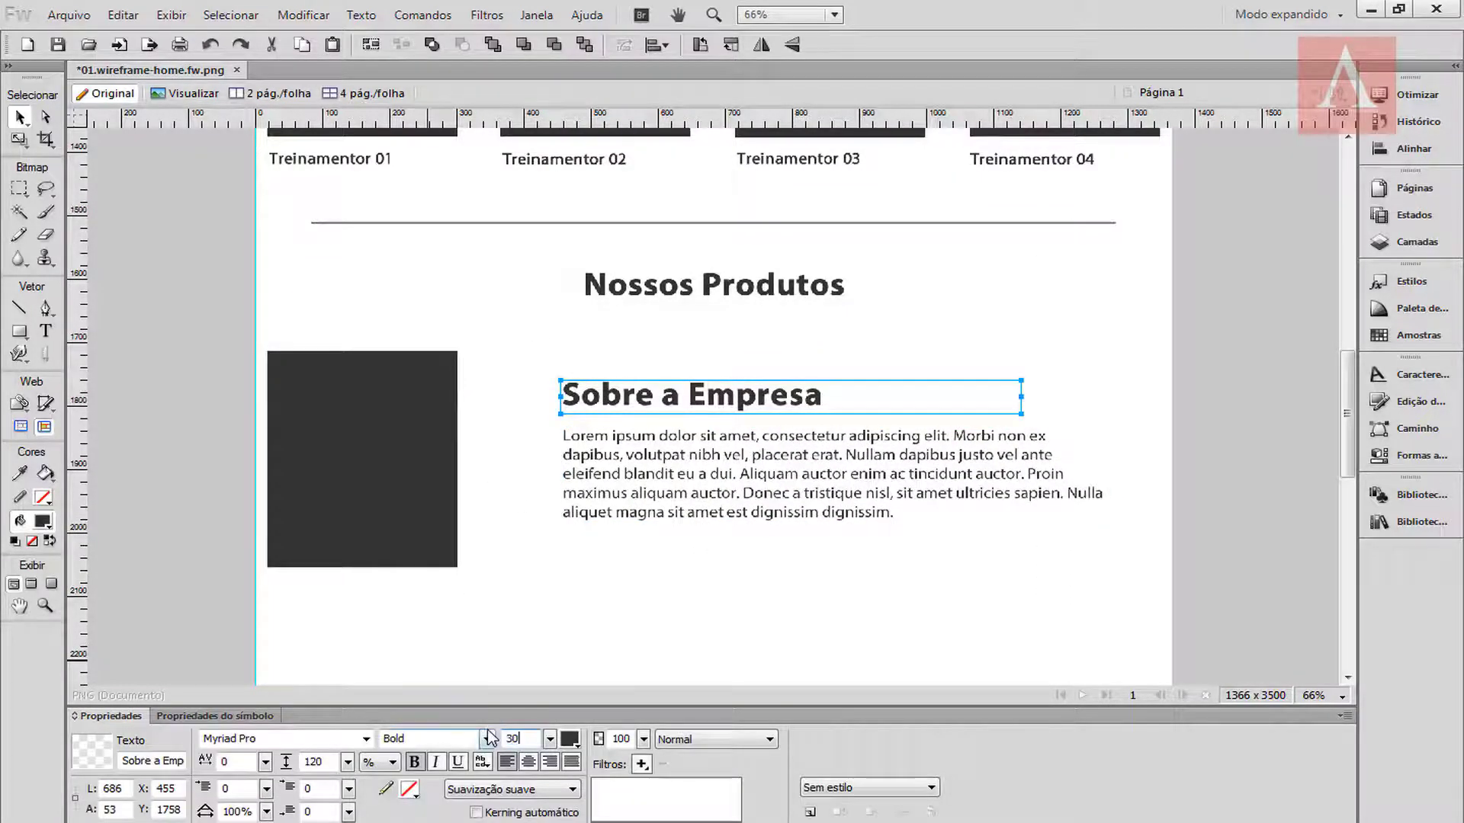
{"action": "key", "text": "Return"}
{"action": "left_click_drag", "start_coordinate": [621, 391], "coordinate": [537, 363]}
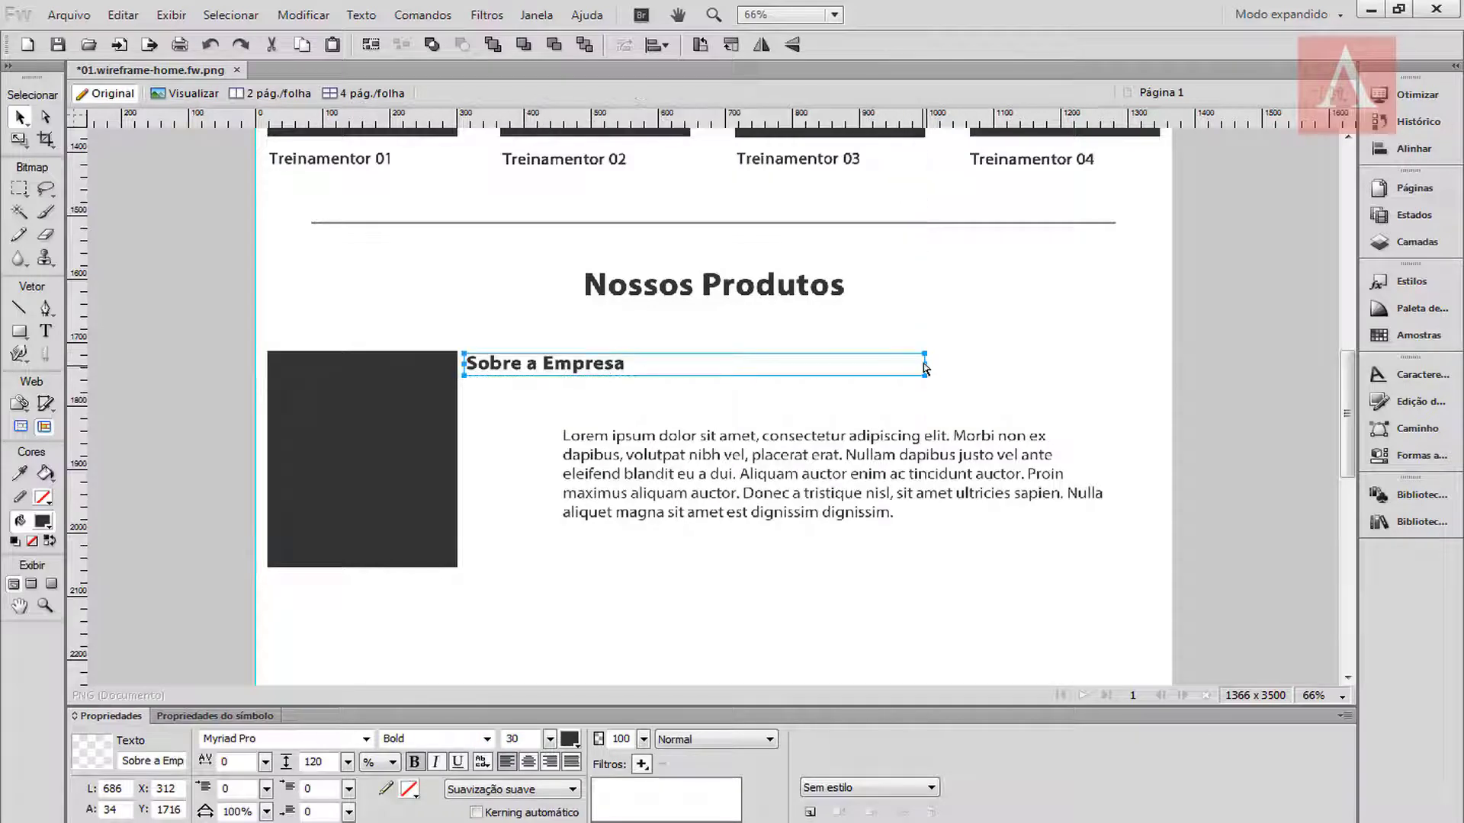
{"action": "left_click_drag", "start_coordinate": [925, 368], "coordinate": [641, 368]}
Step: Move the copied paragraph directly under its title and narrow its text box to 427 px
{"action": "left_click_drag", "start_coordinate": [642, 487], "coordinate": [547, 441]}
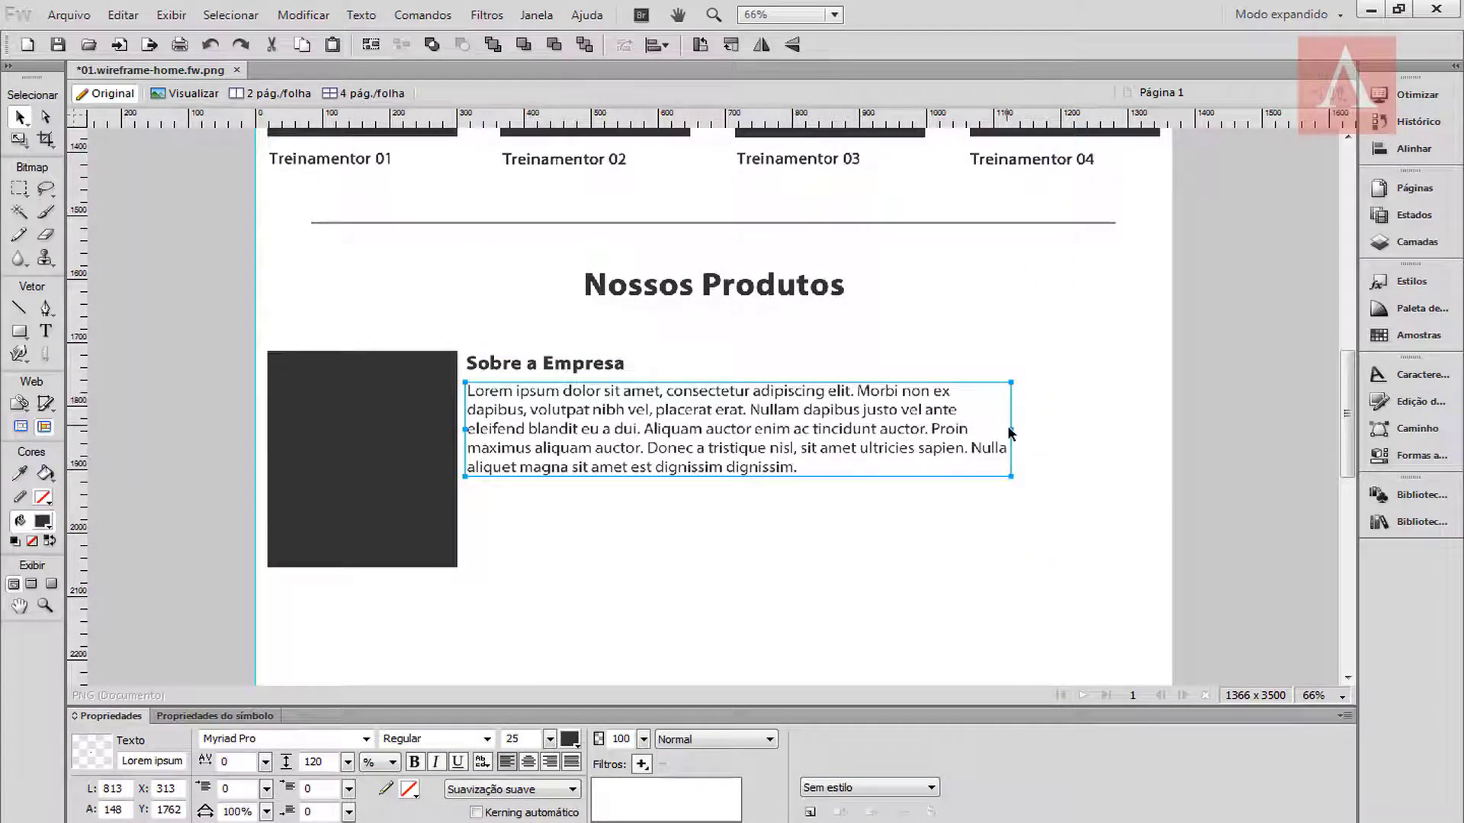
{"action": "left_click_drag", "start_coordinate": [1008, 433], "coordinate": [750, 432]}
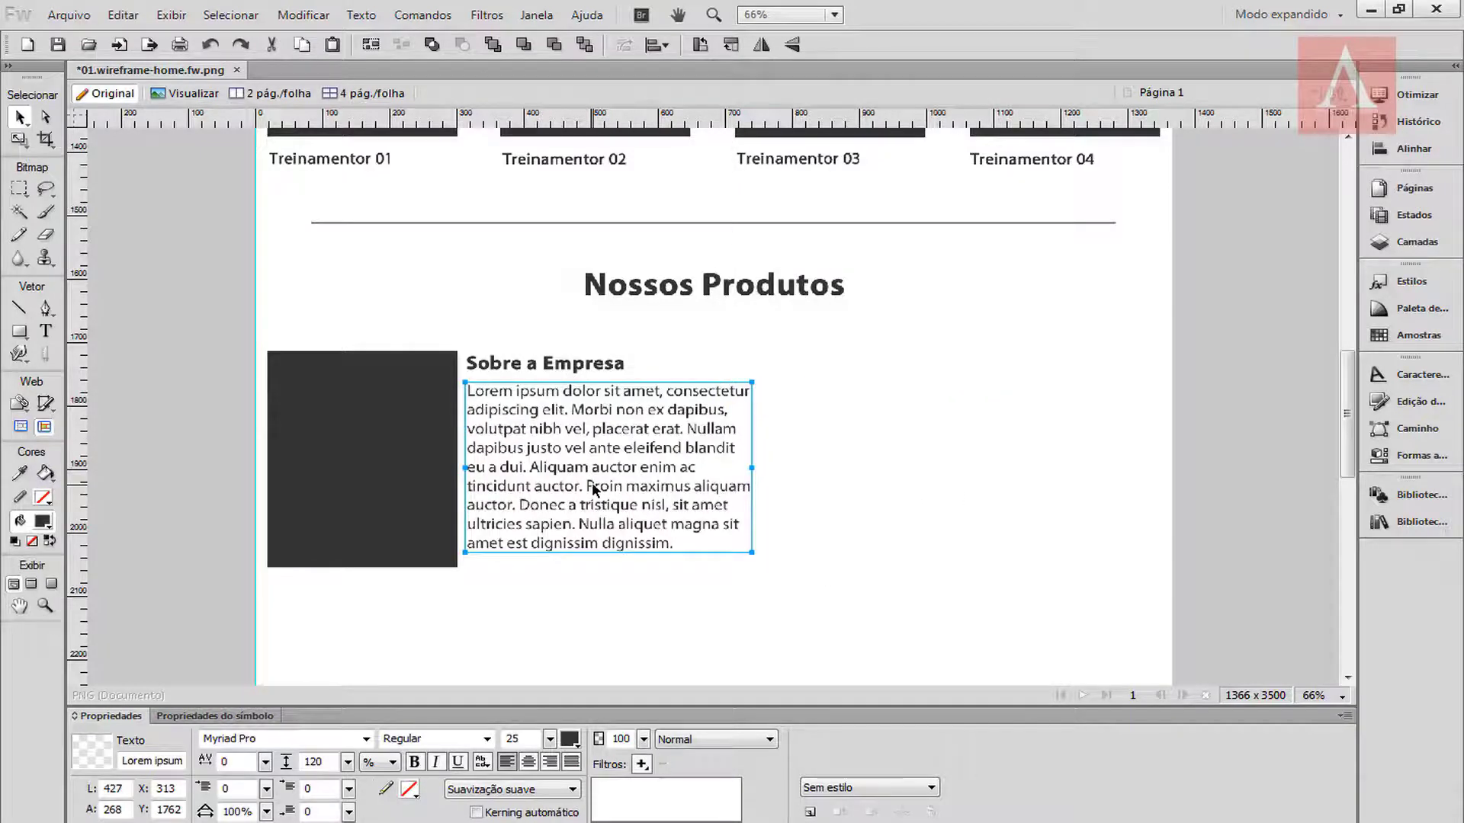
Step: Delete the paragraph's text after "tincidunt auctor." and change the title above it to "Livro 01"
{"action": "key", "text": "t"}
{"action": "left_click_drag", "start_coordinate": [590, 487], "coordinate": [674, 544]}
{"action": "key", "text": "BackSpace"}
{"action": "left_click_drag", "start_coordinate": [417, 362], "coordinate": [626, 363]}
{"action": "type", "text": "L"}
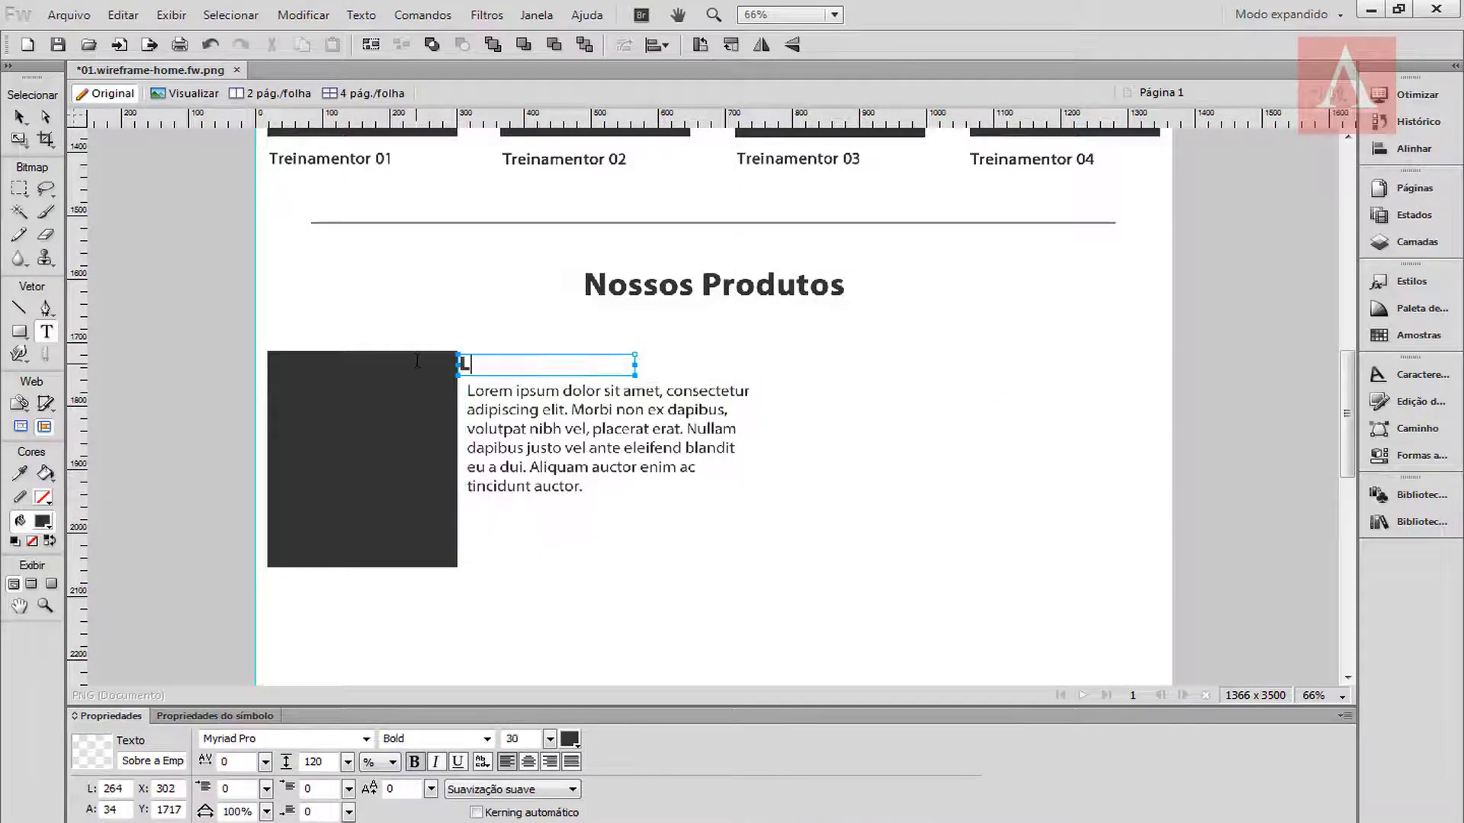
{"action": "type", "text": "ivro 01"}
{"action": "key", "text": "Escape"}
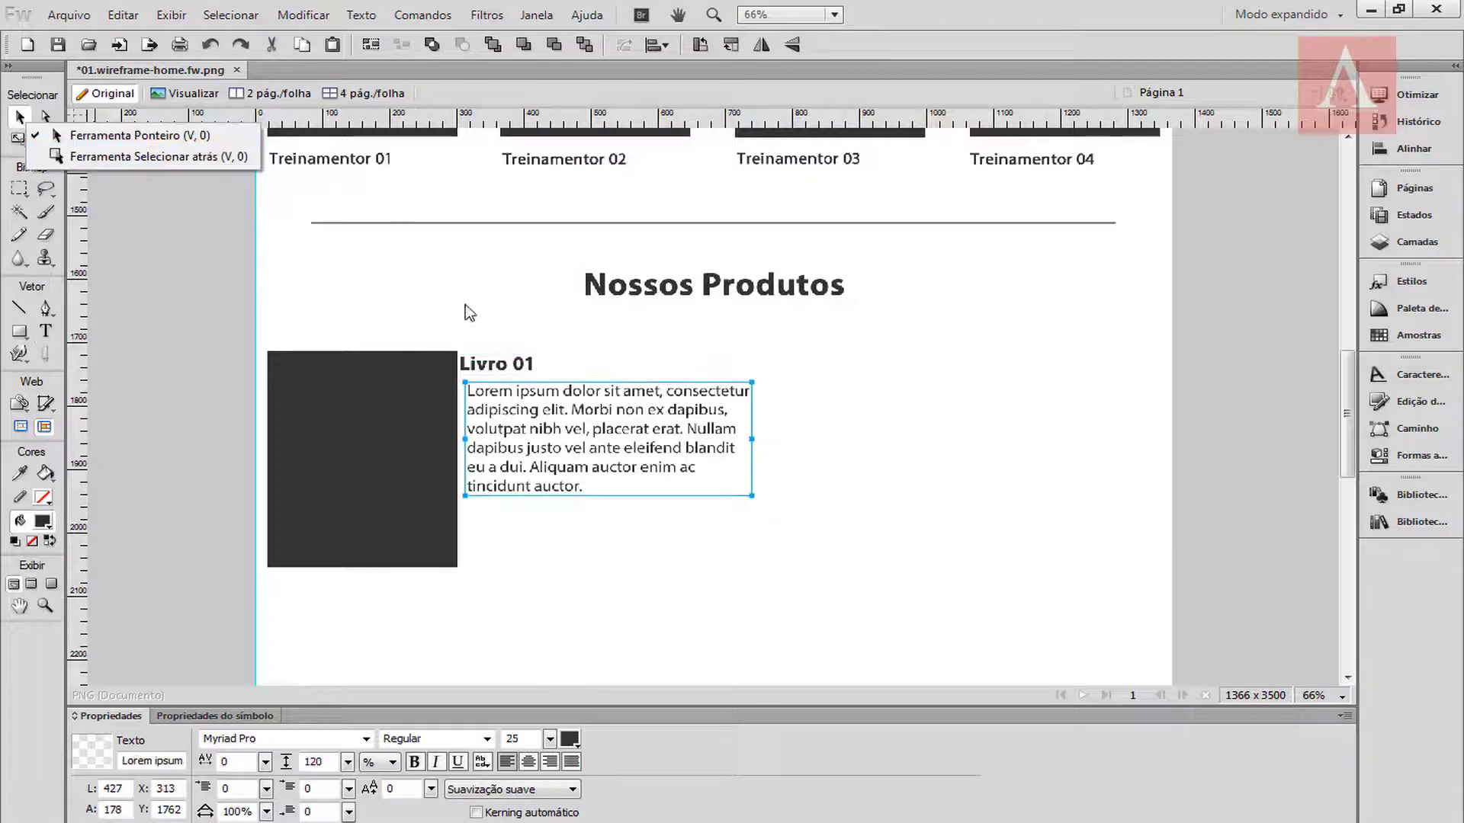
Step: Copy the "Leia mais..." link from the company section to below the "Livro 01" paragraph, level with the placeholder's lower edge
{"action": "scroll", "coordinate": [480, 366], "scroll_direction": "up", "scroll_amount": 5}
{"action": "left_click", "coordinate": [1069, 222]}
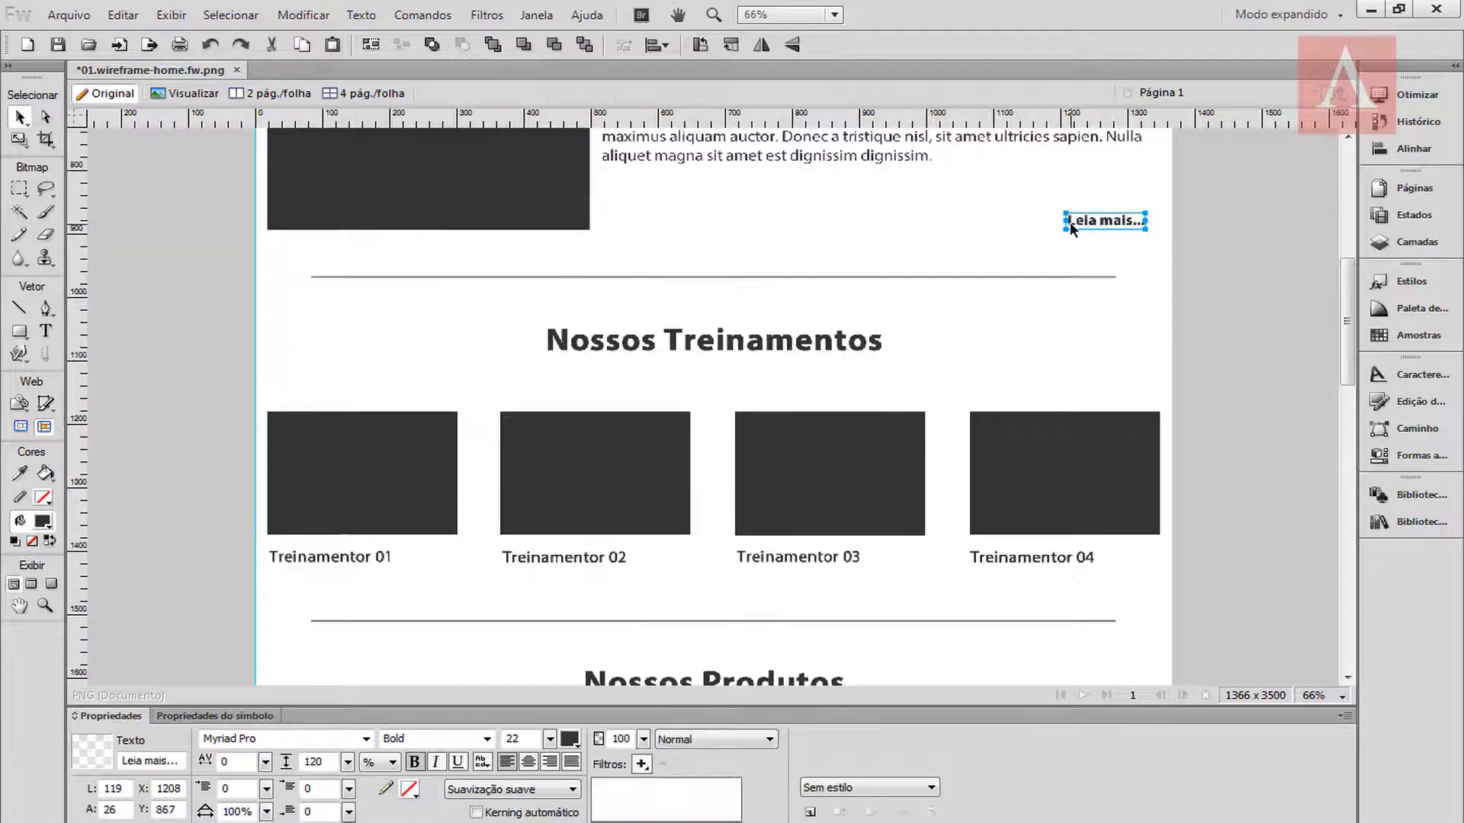
{"action": "scroll", "coordinate": [1068, 313], "scroll_direction": "down", "scroll_amount": 6}
{"action": "left_click", "coordinate": [616, 453]}
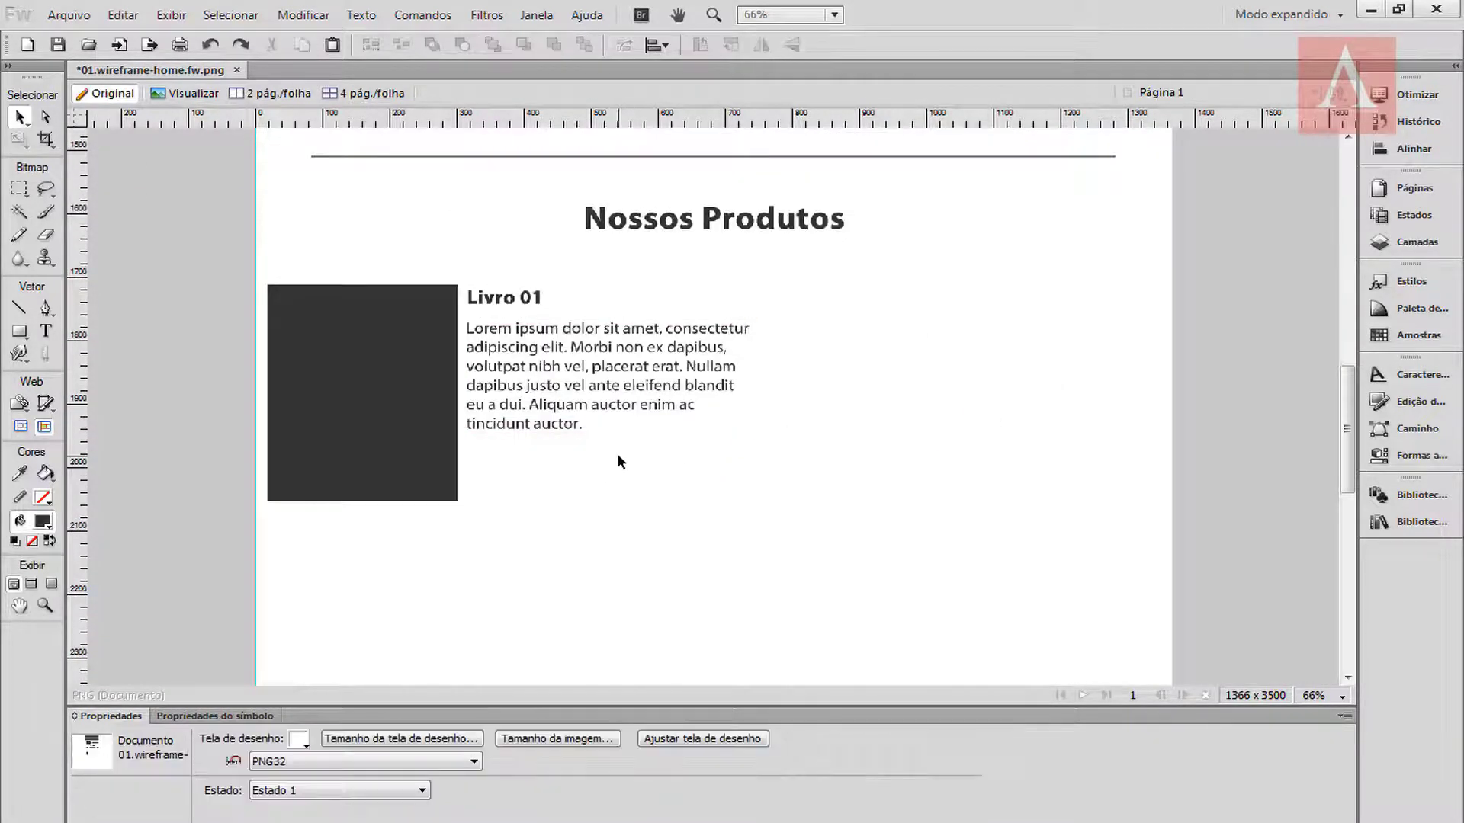
{"action": "key", "text": "ctrl+v"}
{"action": "left_click_drag", "start_coordinate": [724, 409], "coordinate": [719, 494]}
{"action": "left_click_drag", "start_coordinate": [231, 258], "coordinate": [759, 526]}
{"action": "key", "text": "ctrl+c"}
{"action": "key", "text": "ctrl+v"}
{"action": "left_click_drag", "start_coordinate": [372, 349], "coordinate": [865, 347]}
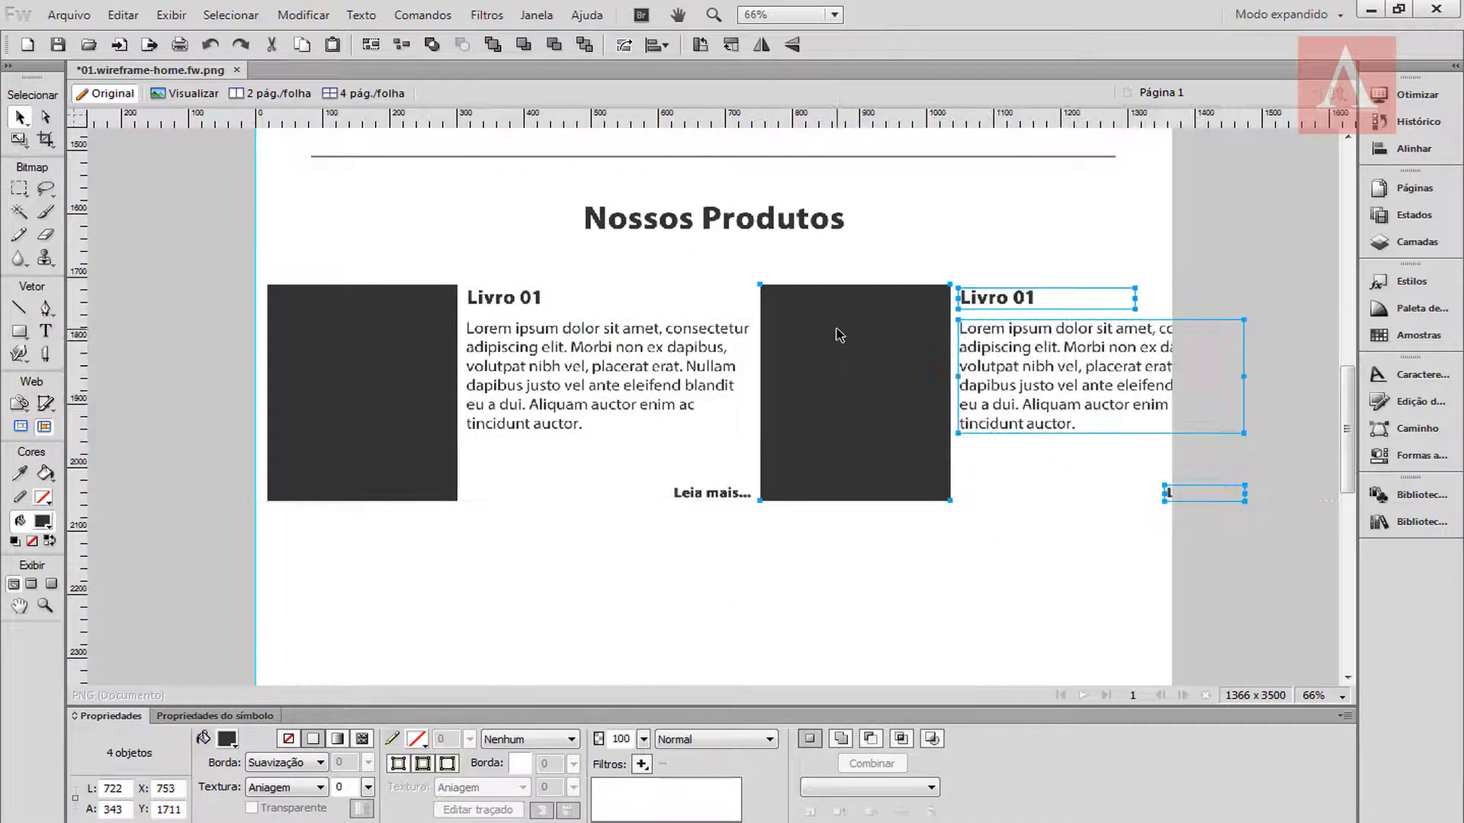
{"action": "key", "text": "Delete"}
Step: Set the "Livro 01" paragraph's font size to 22
{"action": "left_click_drag", "start_coordinate": [628, 349], "coordinate": [621, 350]}
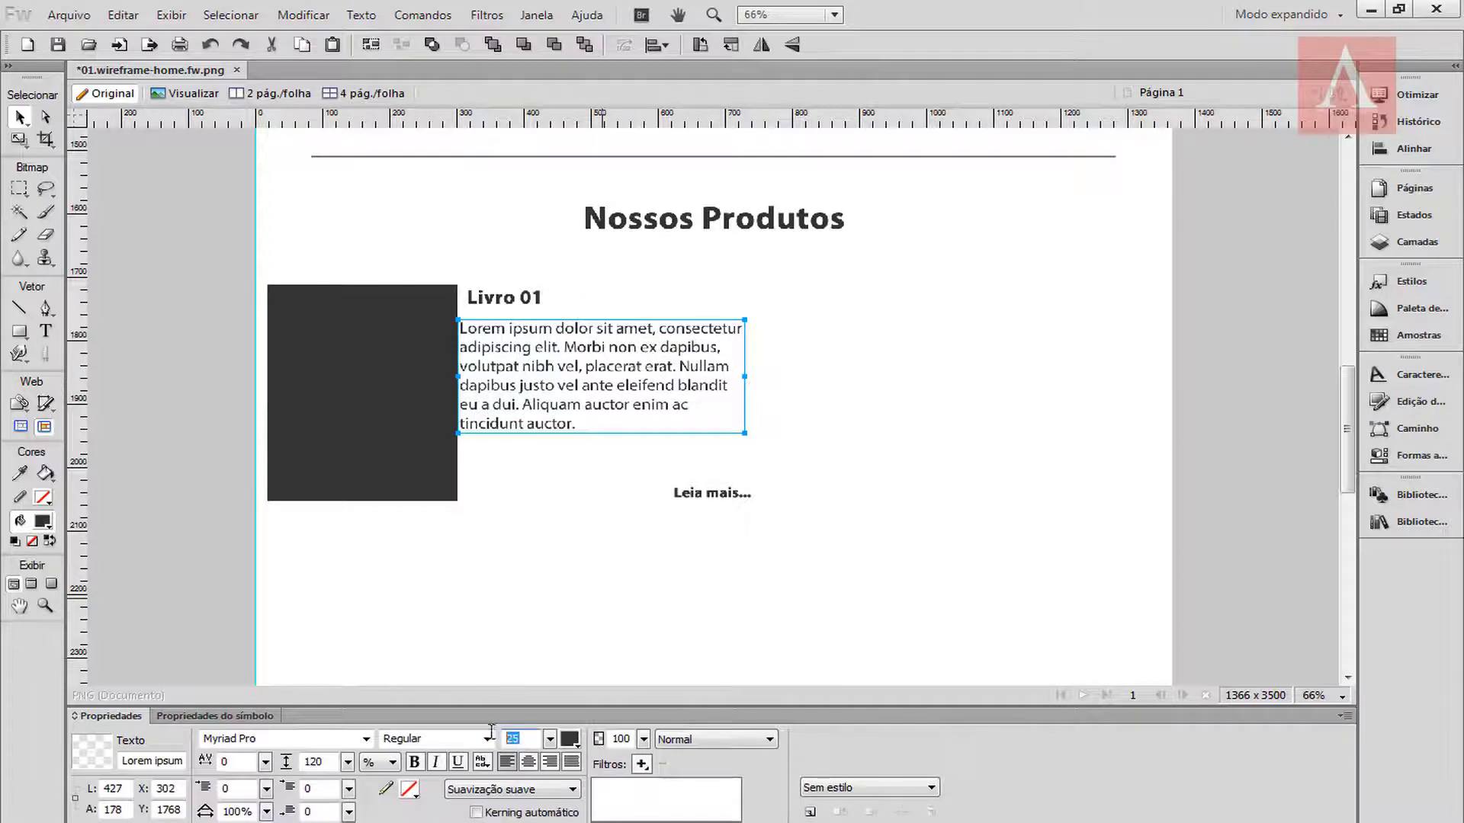
{"action": "key", "text": "Return"}
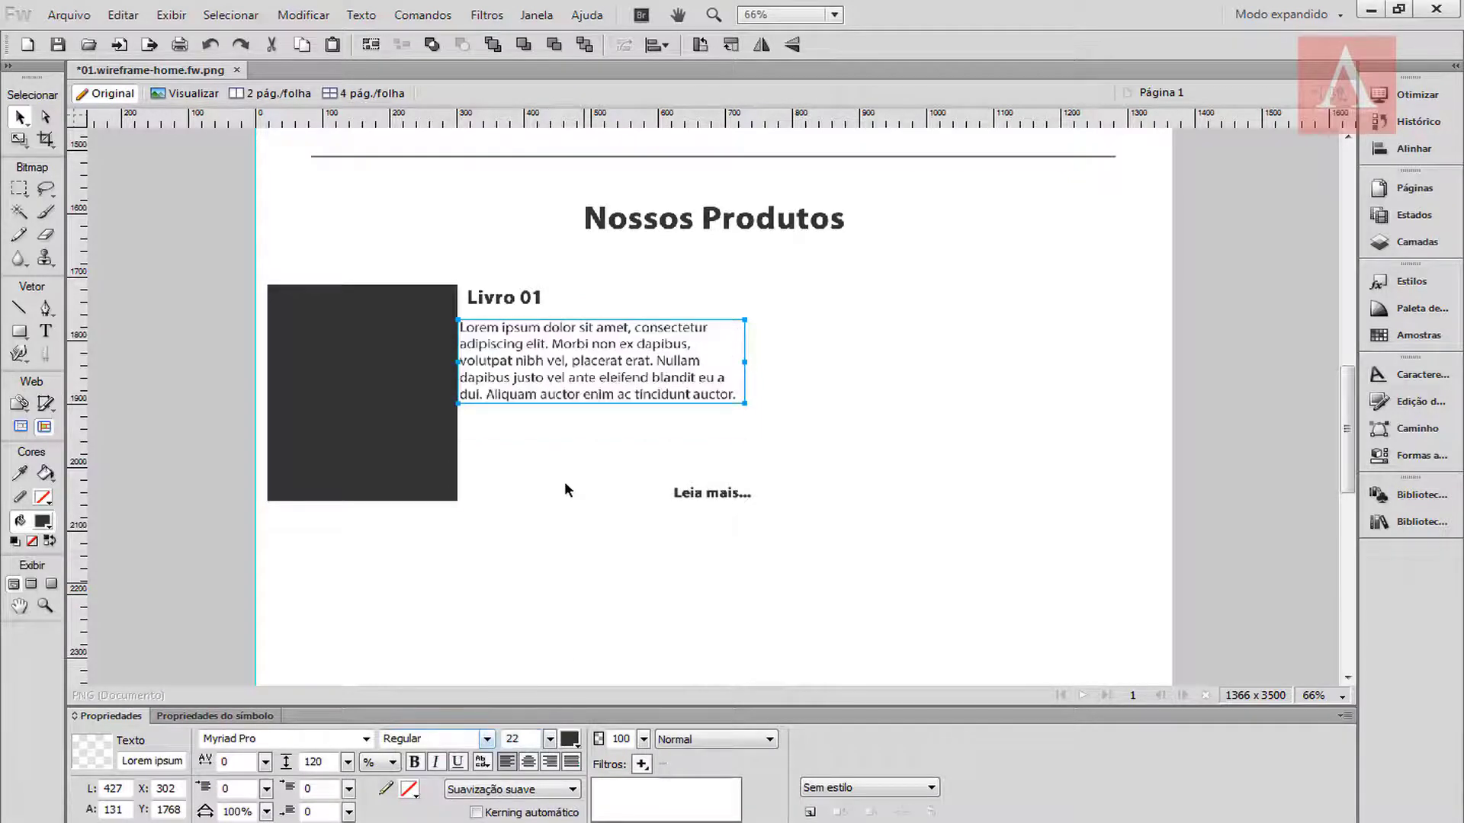
Step: Try to fit a copy of the whole "Livro 01" product block beside the original
{"action": "left_click_drag", "start_coordinate": [195, 261], "coordinate": [725, 502]}
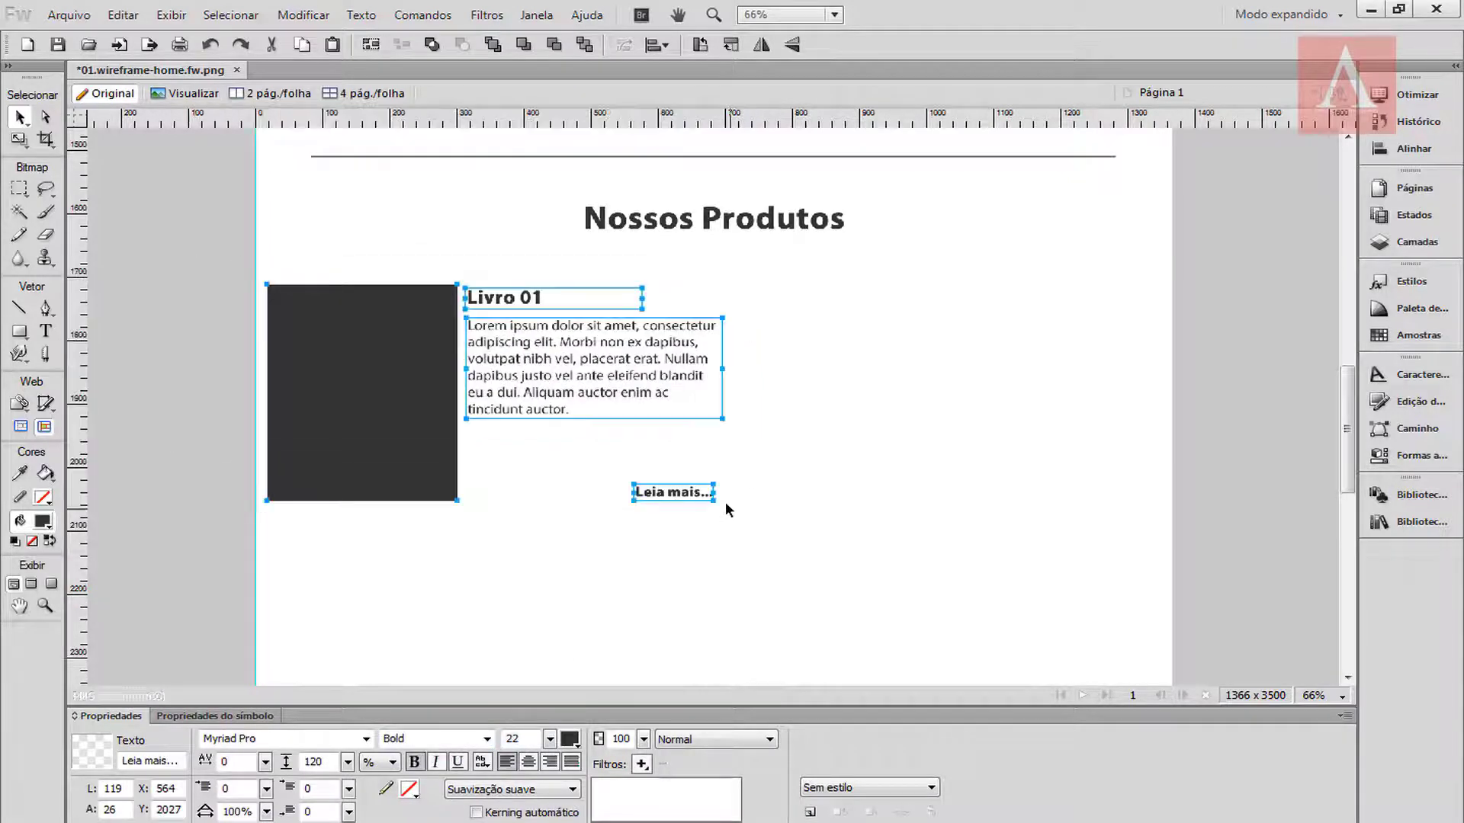
{"action": "key", "text": "ctrl+c"}
{"action": "key", "text": "ctrl+v"}
{"action": "left_click_drag", "start_coordinate": [357, 381], "coordinate": [797, 337]}
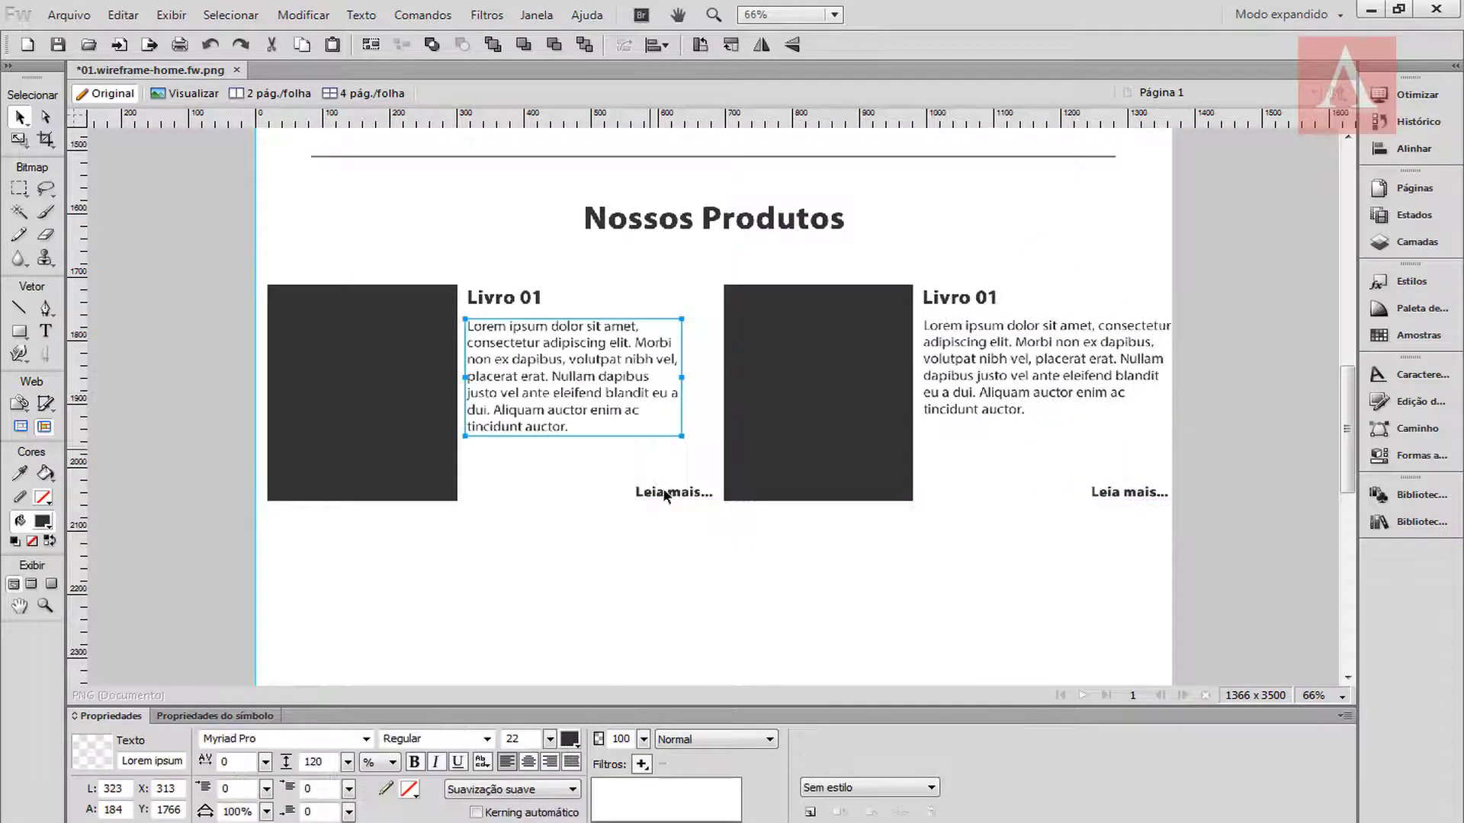
Step: Align the "Leia mais..." link with the edge of the "Livro 01" paragraph and place a copy of the product block beside the original
{"action": "left_click_drag", "start_coordinate": [664, 490], "coordinate": [634, 487]}
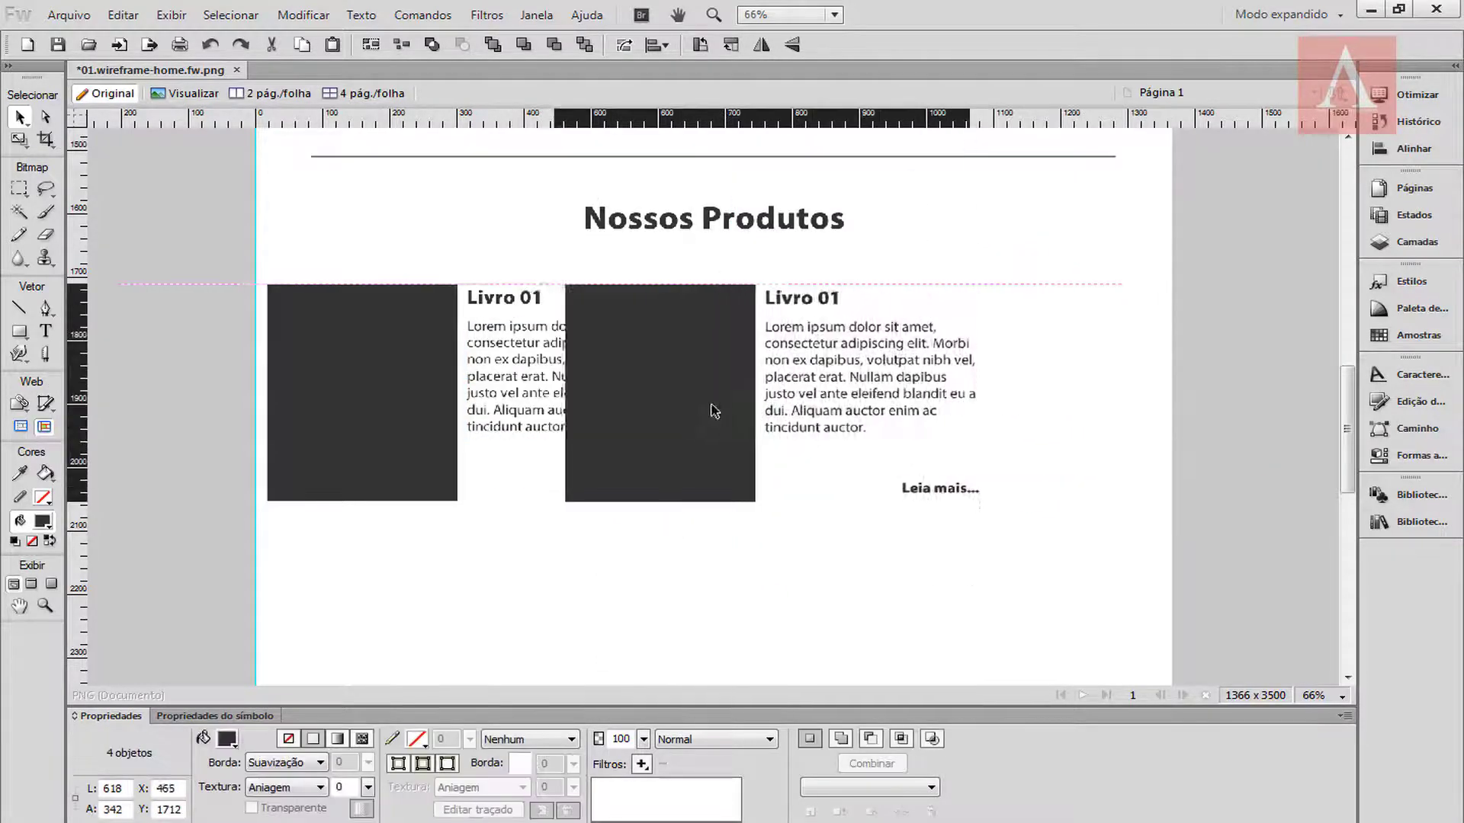
{"action": "left_click_drag", "start_coordinate": [709, 408], "coordinate": [861, 407]}
Step: Change the copied block's title to "Livro 02" and save the document
{"action": "double_click", "coordinate": [1012, 297]}
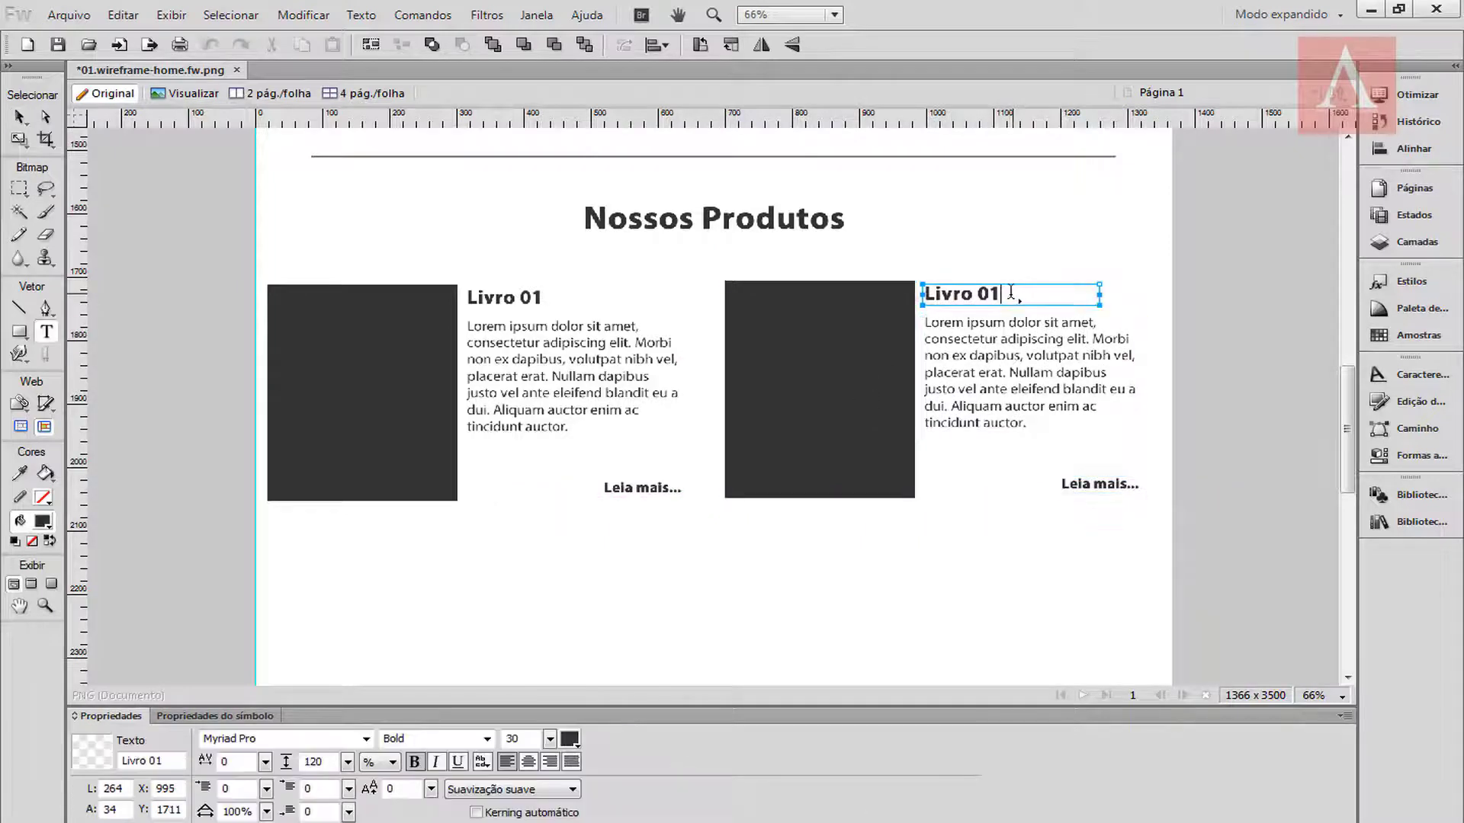
{"action": "key", "text": "Escape"}
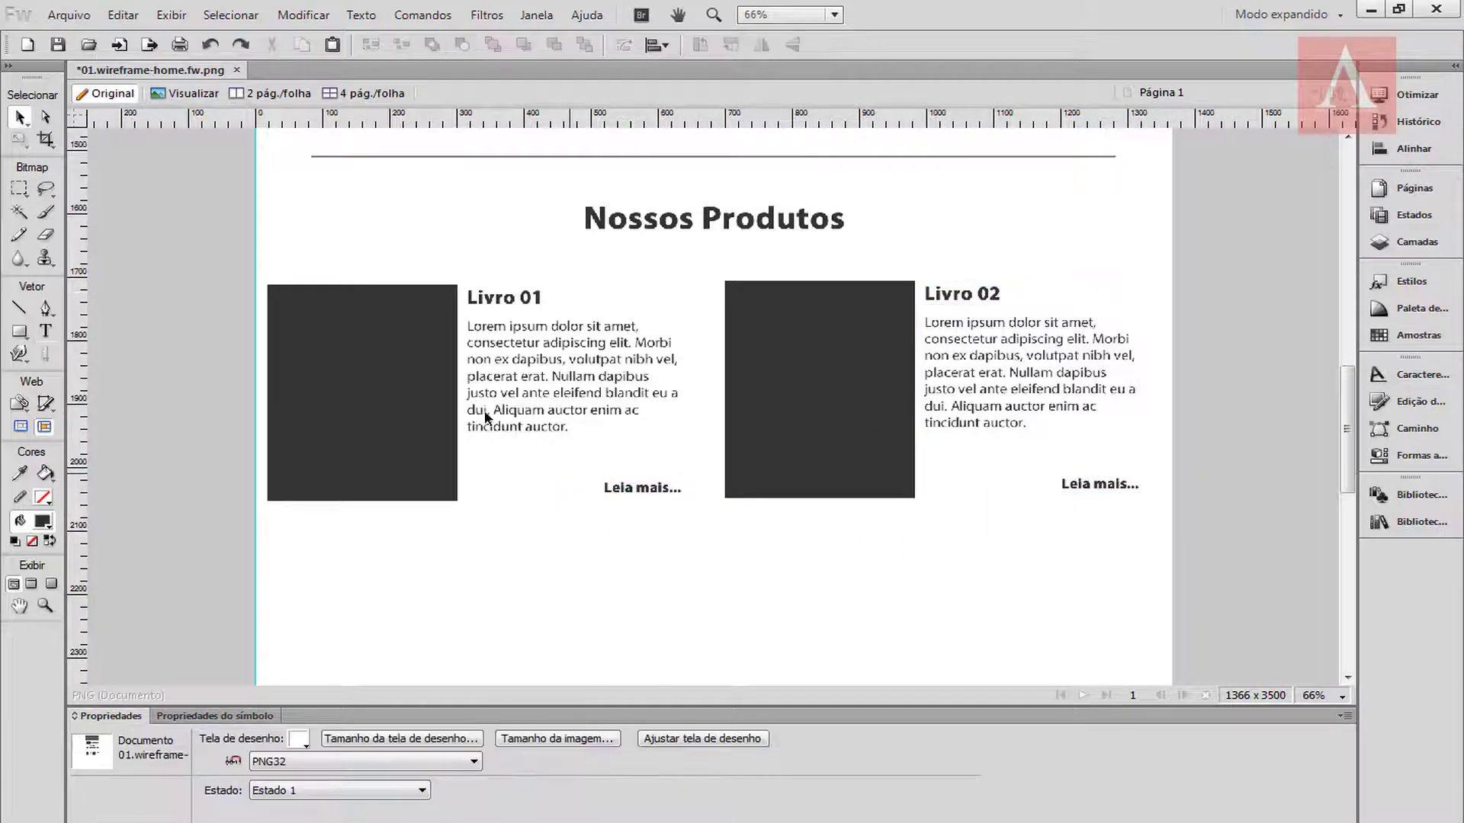
{"action": "key", "text": "ctrl+s"}
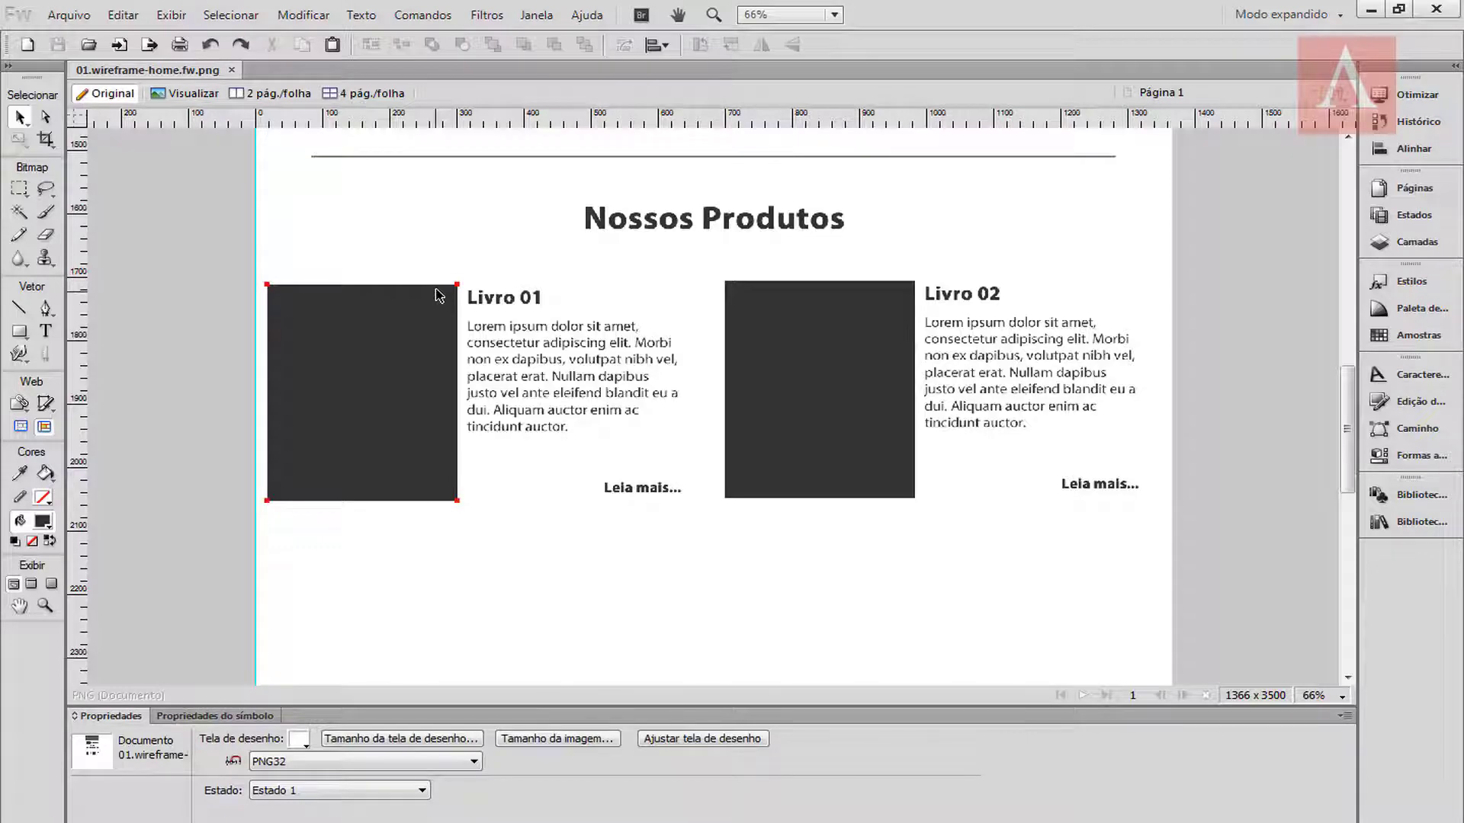
{"action": "scroll", "coordinate": [450, 374], "scroll_direction": "up", "scroll_amount": 5}
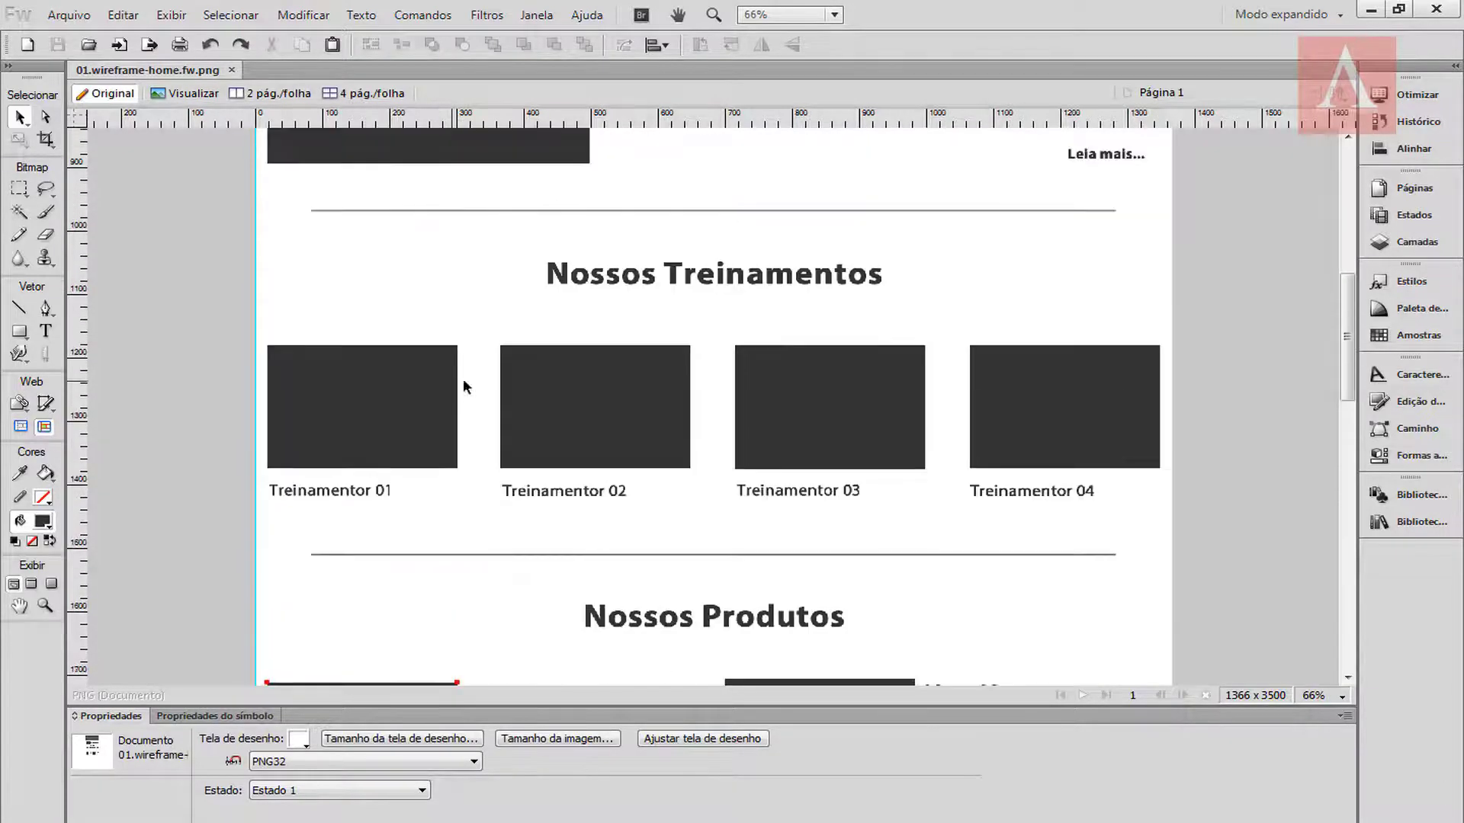
Step: Duplicate the "Nossos Treinamentos" section together with its four trainer blocks and the divider line
{"action": "scroll", "coordinate": [658, 299], "scroll_direction": "down", "scroll_amount": 5}
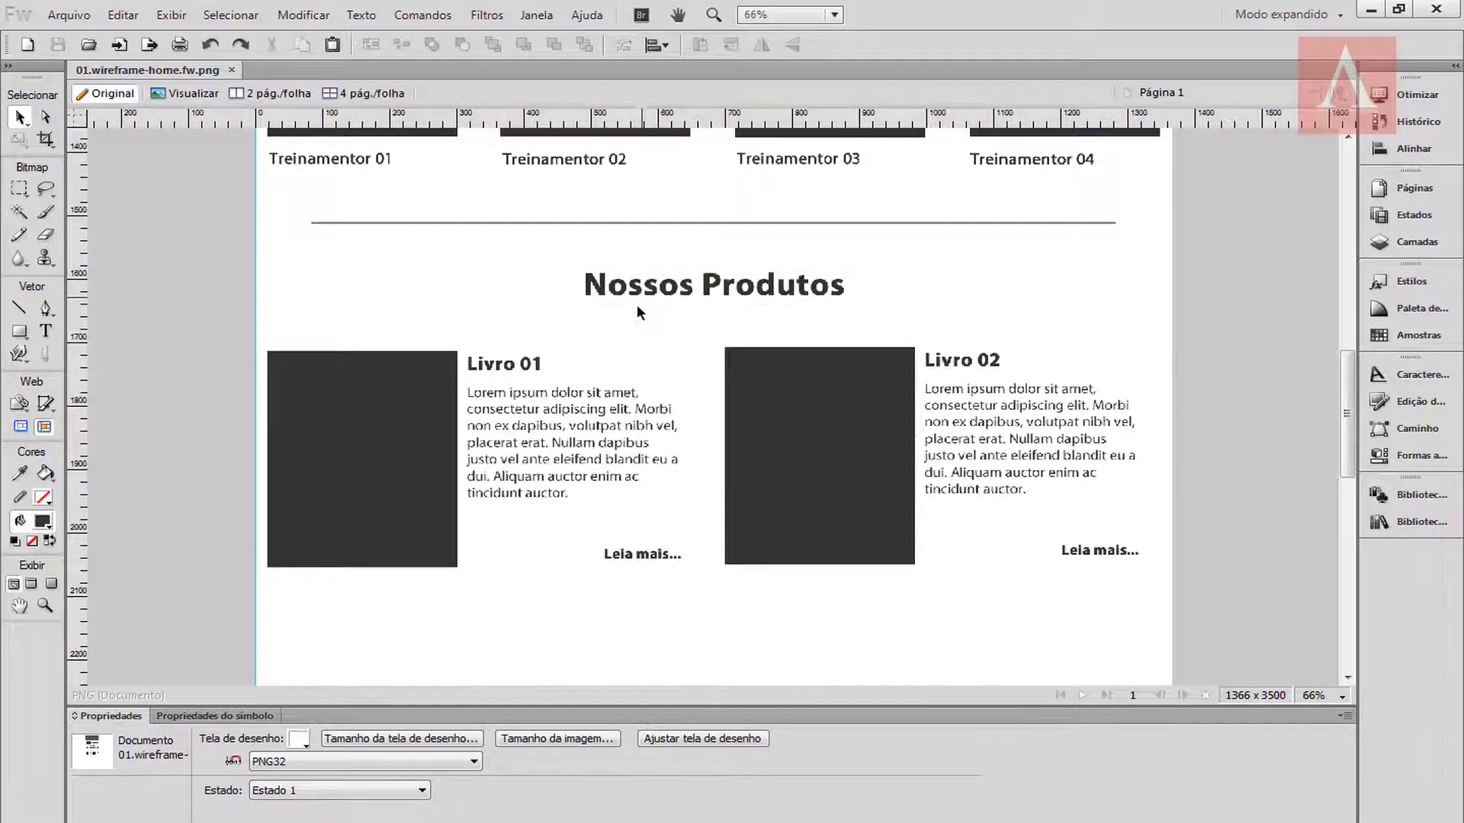
{"action": "scroll", "coordinate": [637, 308], "scroll_direction": "down", "scroll_amount": 1}
{"action": "scroll", "coordinate": [580, 414], "scroll_direction": "up", "scroll_amount": 4}
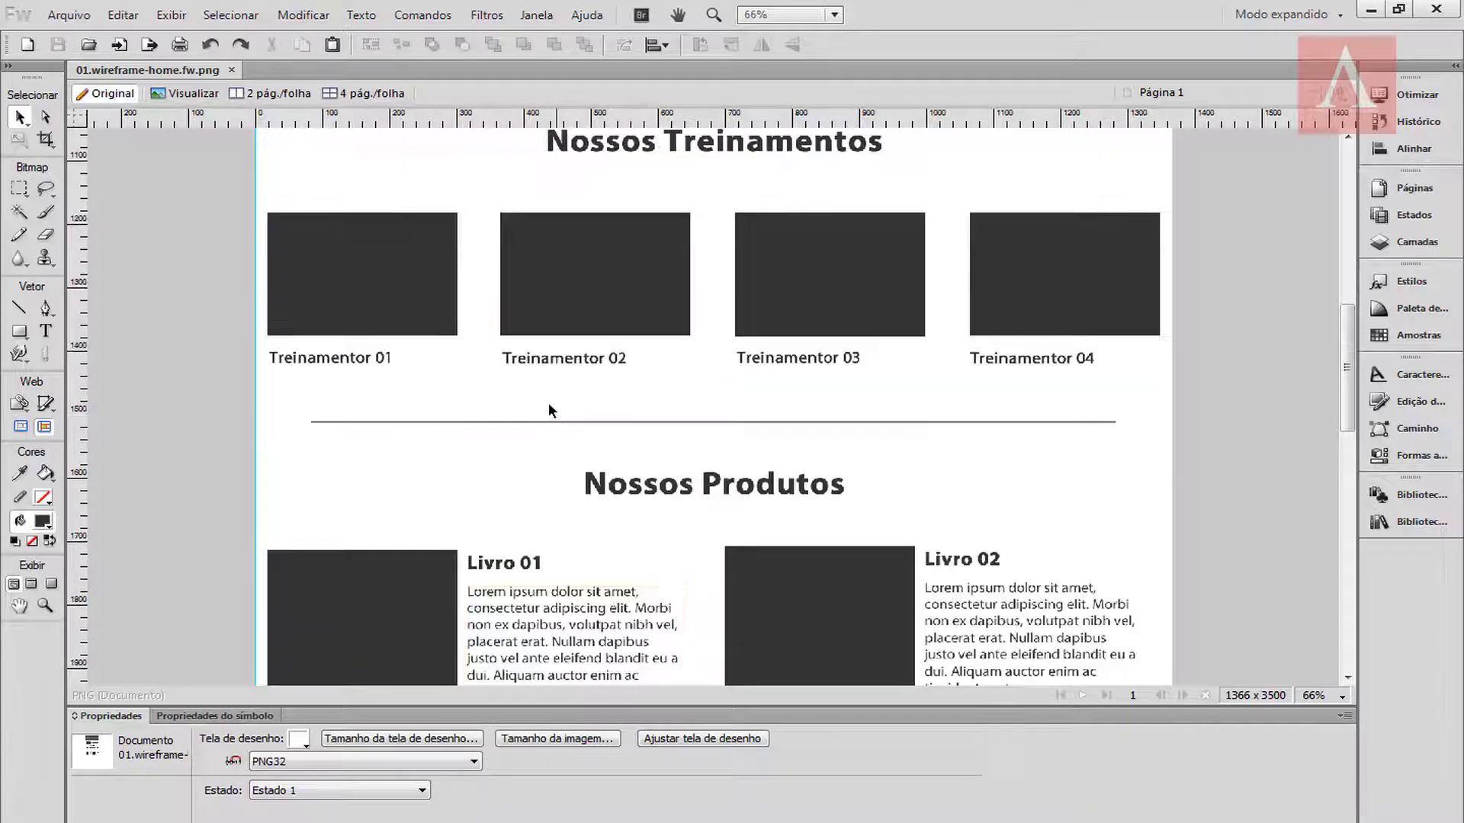
{"action": "scroll", "coordinate": [549, 410], "scroll_direction": "up", "scroll_amount": 2}
{"action": "left_click_drag", "start_coordinate": [235, 196], "coordinate": [1201, 519]}
{"action": "scroll", "coordinate": [696, 450], "scroll_direction": "down", "scroll_amount": 12}
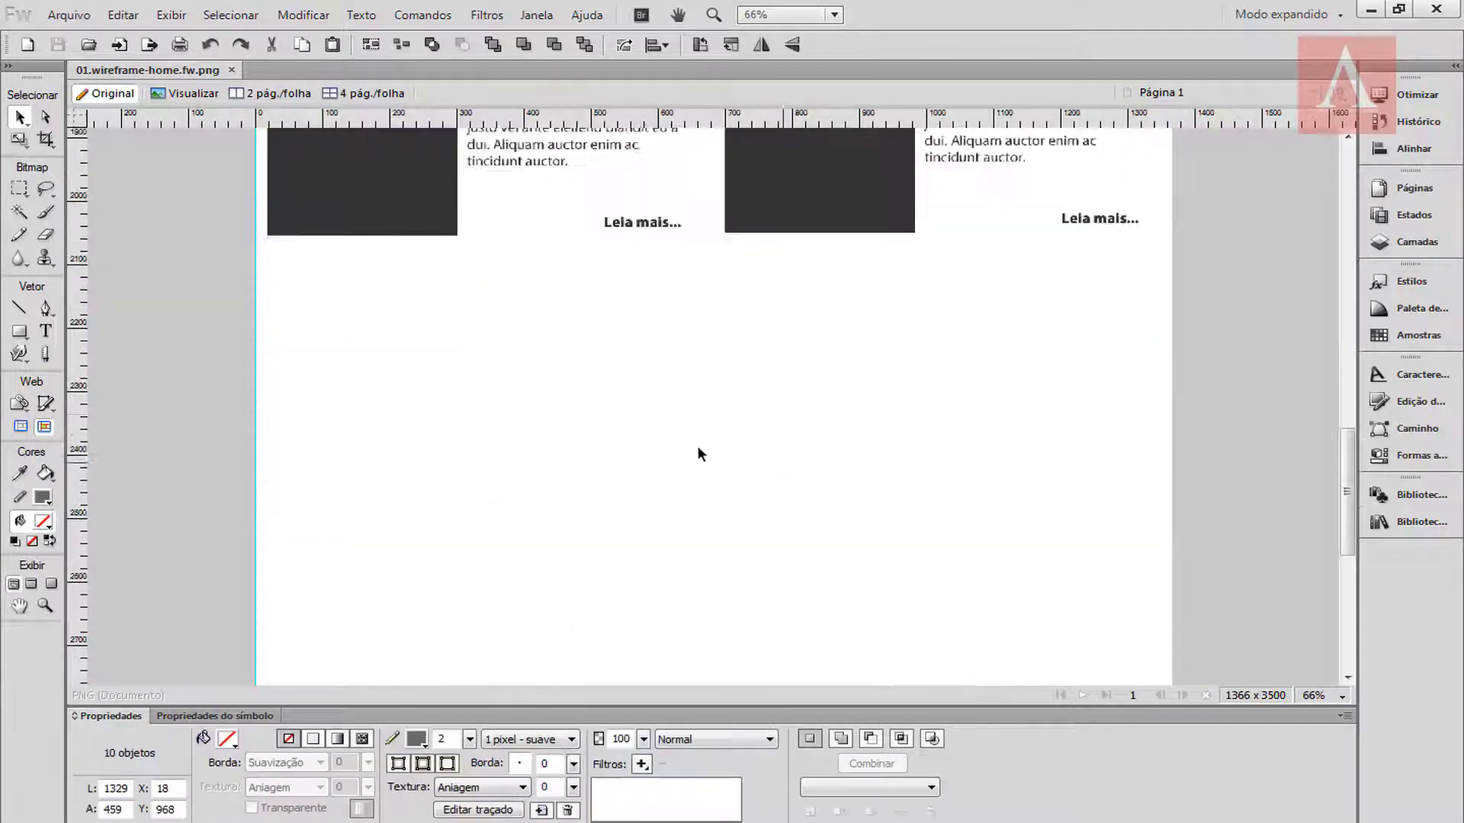
{"action": "key", "text": "ctrl+v"}
Step: Move the copied training section to Y 2148, just below the two product blocks
{"action": "scroll", "coordinate": [794, 461], "scroll_direction": "up", "scroll_amount": 3}
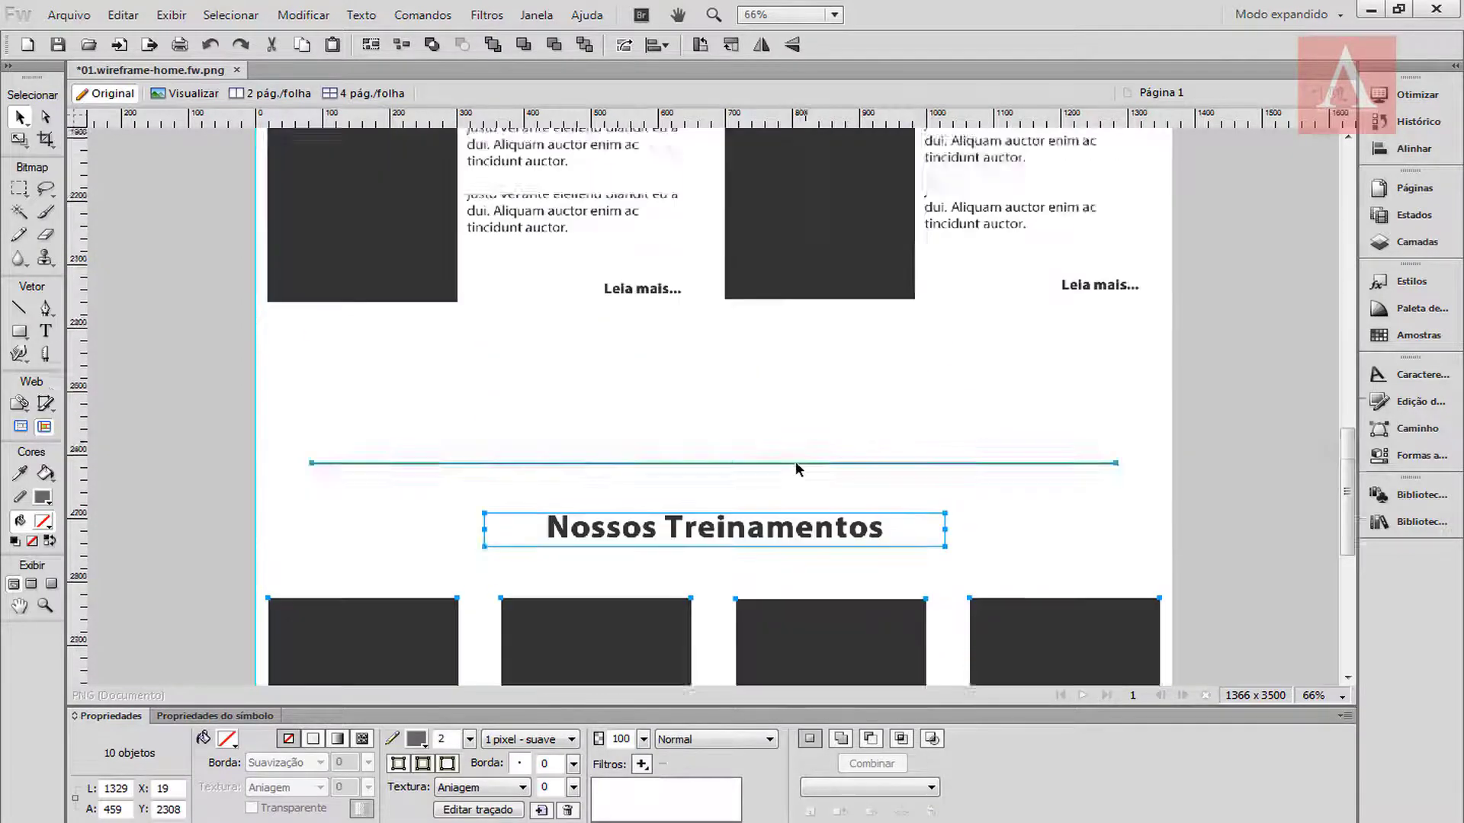
{"action": "key", "text": "shift+Up"}
{"action": "key", "text": "shift+Up"}
{"action": "key", "text": "shift+Up"}
{"action": "key", "text": "shift+Up"}
{"action": "key", "text": "shift+Up"}
{"action": "key", "text": "shift+Up"}
{"action": "key", "text": "shift+Up"}
{"action": "key", "text": "shift+Up"}
{"action": "key", "text": "shift+Up"}
{"action": "key", "text": "shift+Up"}
{"action": "key", "text": "shift+Up"}
{"action": "key", "text": "shift+Up"}
{"action": "key", "text": "shift+Up"}
{"action": "key", "text": "shift+Up"}
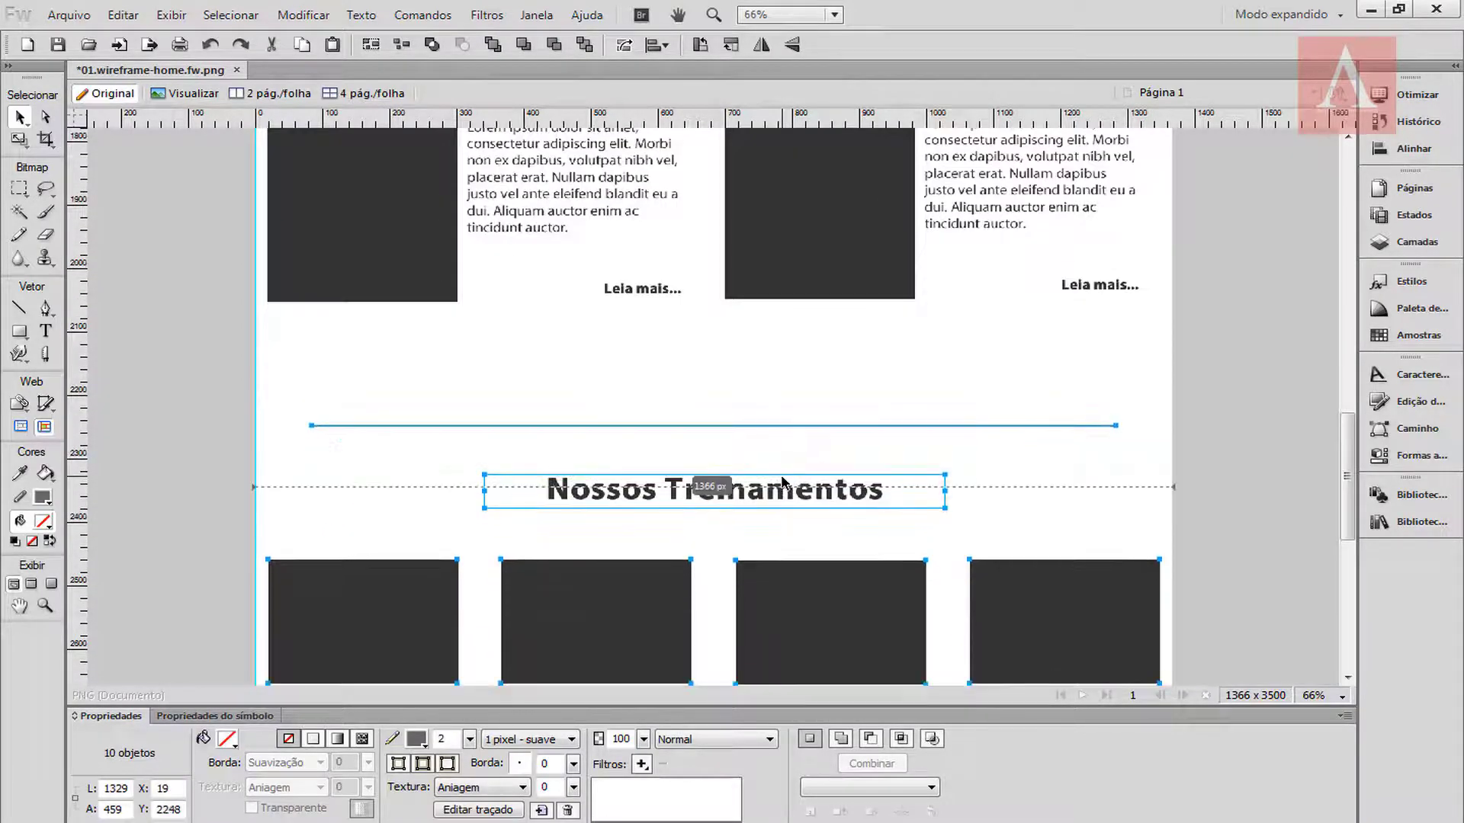
{"action": "key", "text": "shift+Up"}
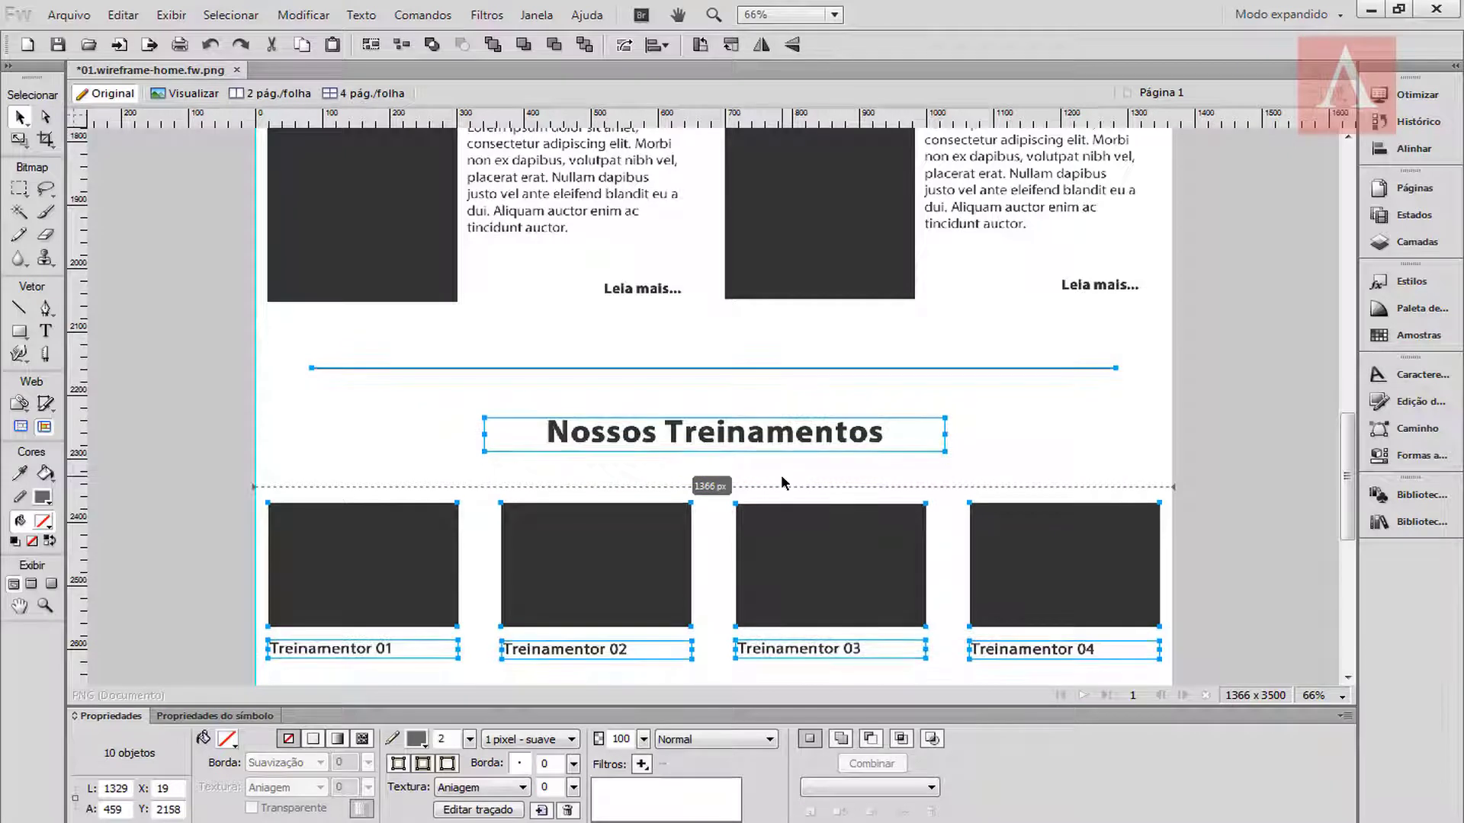
{"action": "key", "text": "shift+Up"}
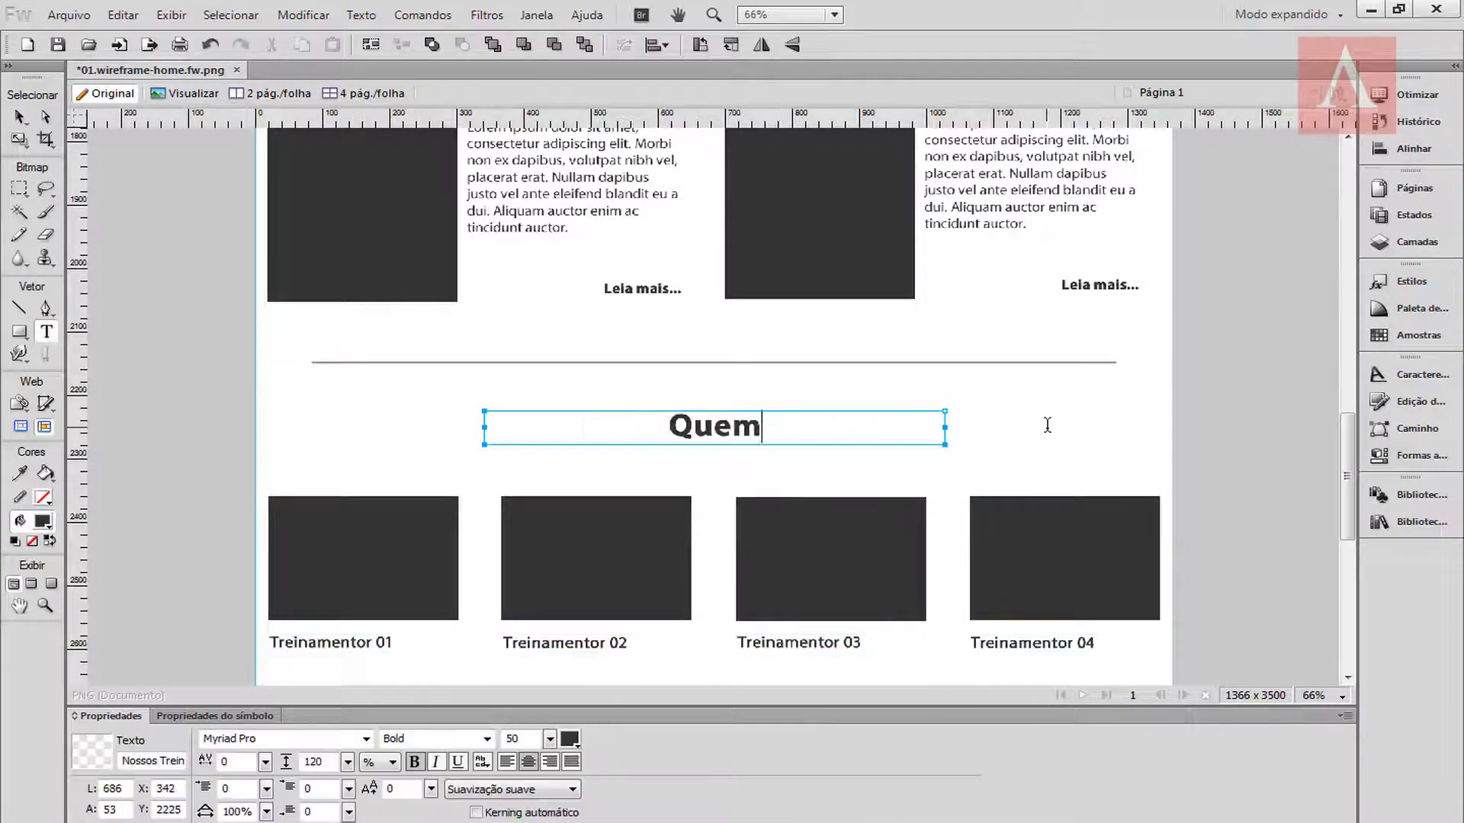
Step: Change the copied section's heading to "Quem já passou por aqui..."
{"action": "type", "text": "já "}
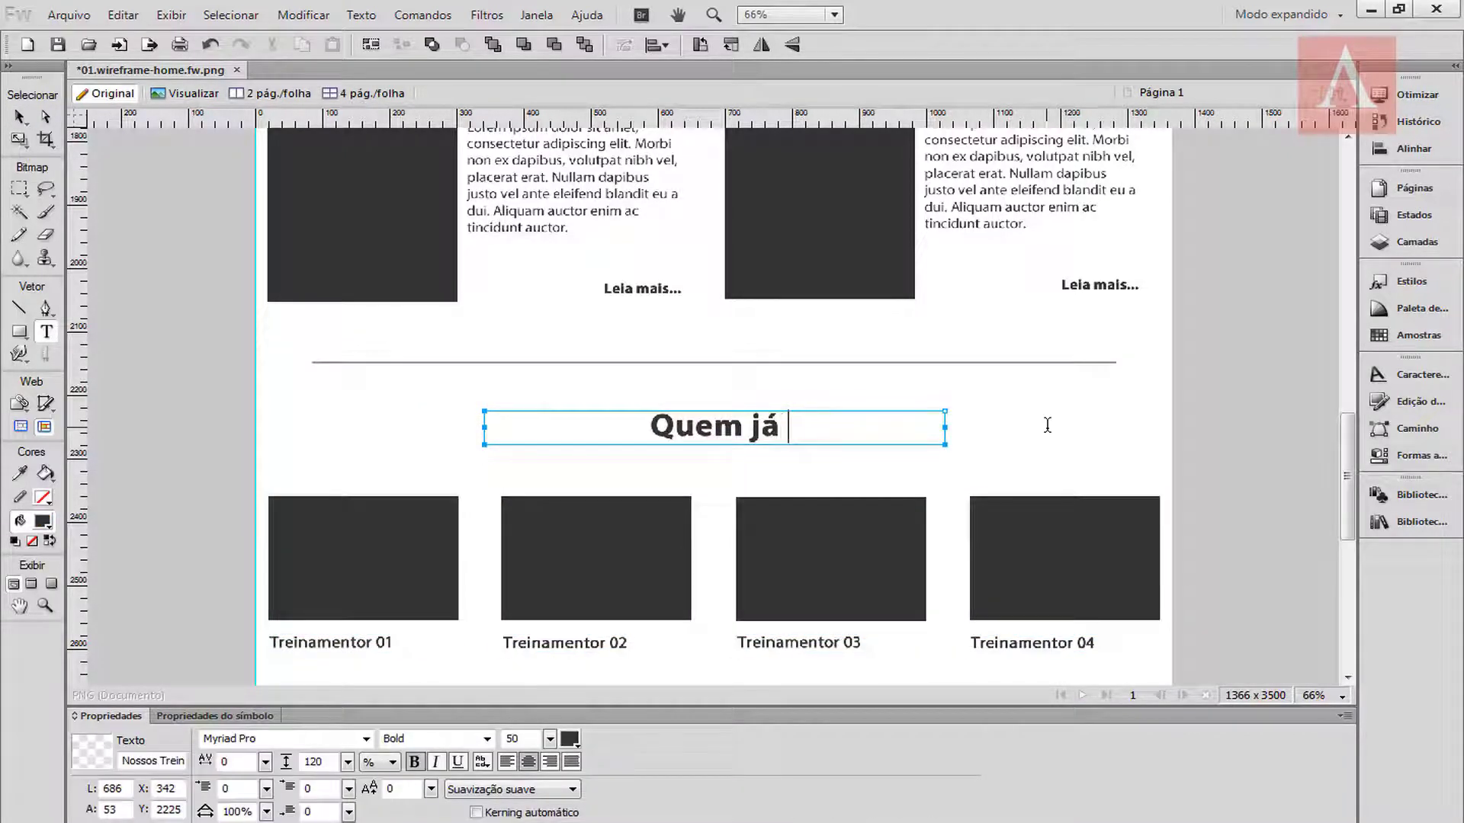
{"action": "type", "text": "passou por aqui"}
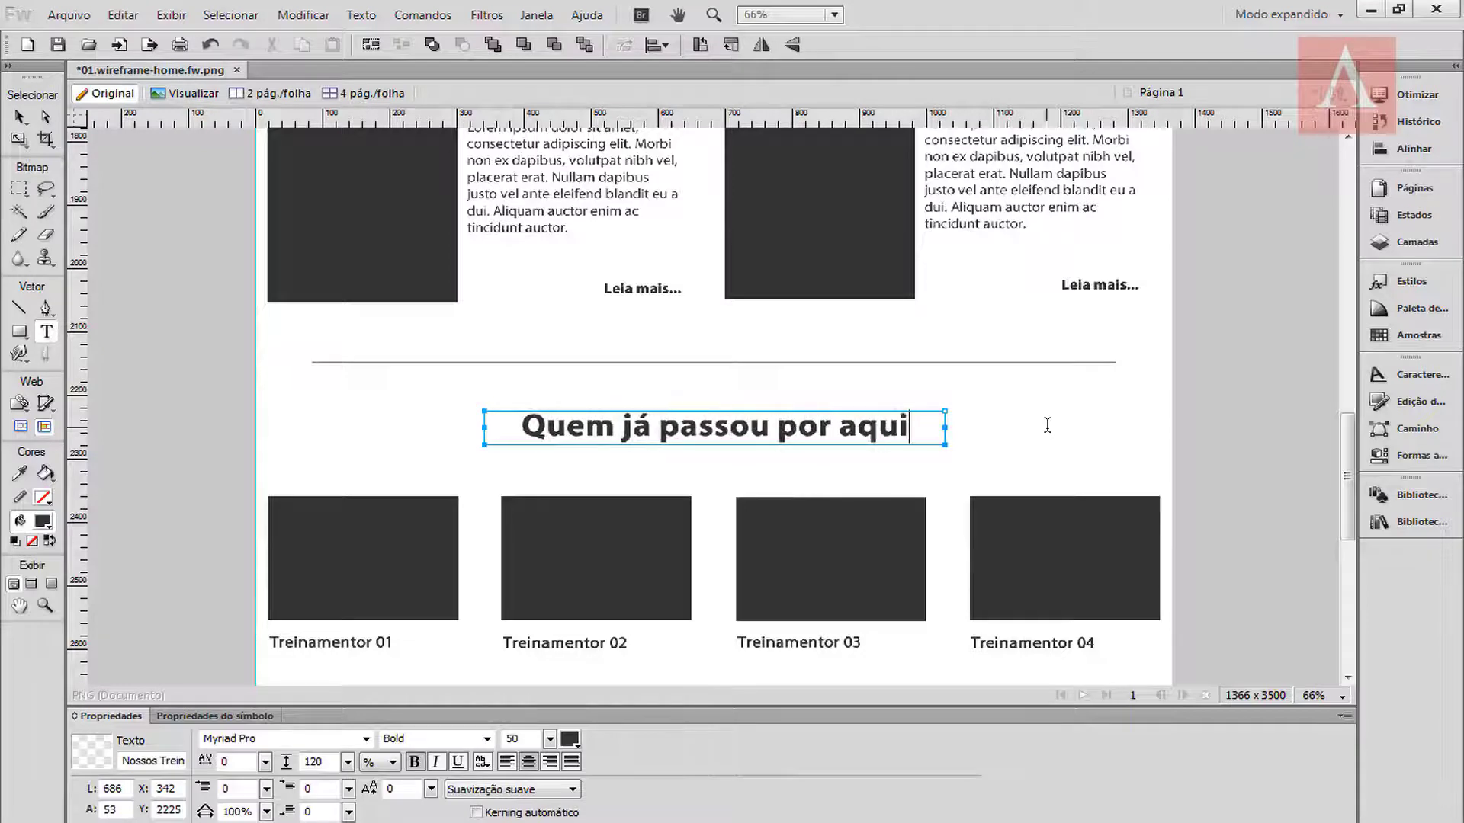
{"action": "type", "text": "..."}
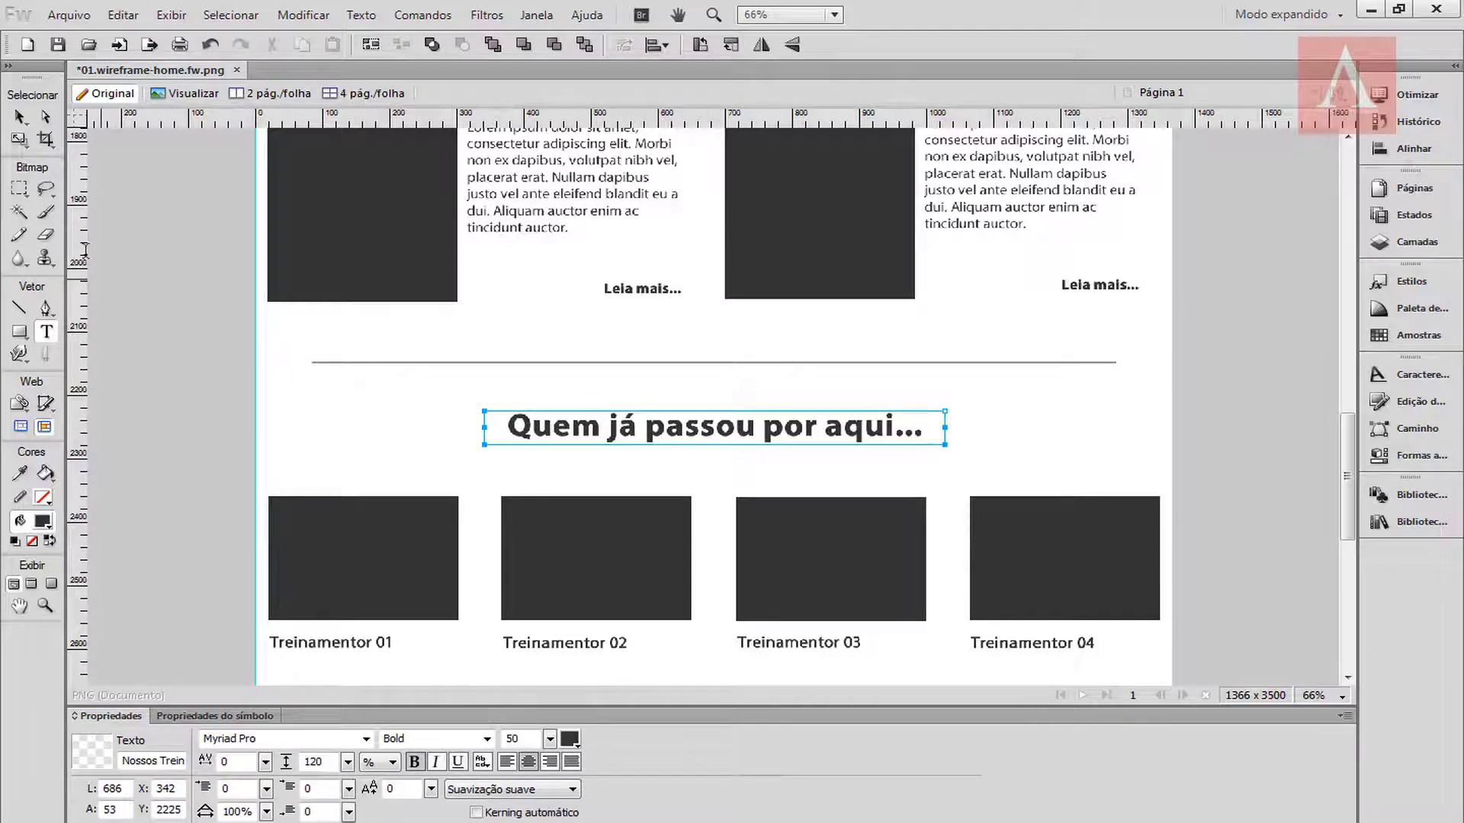
{"action": "left_click", "coordinate": [16, 119]}
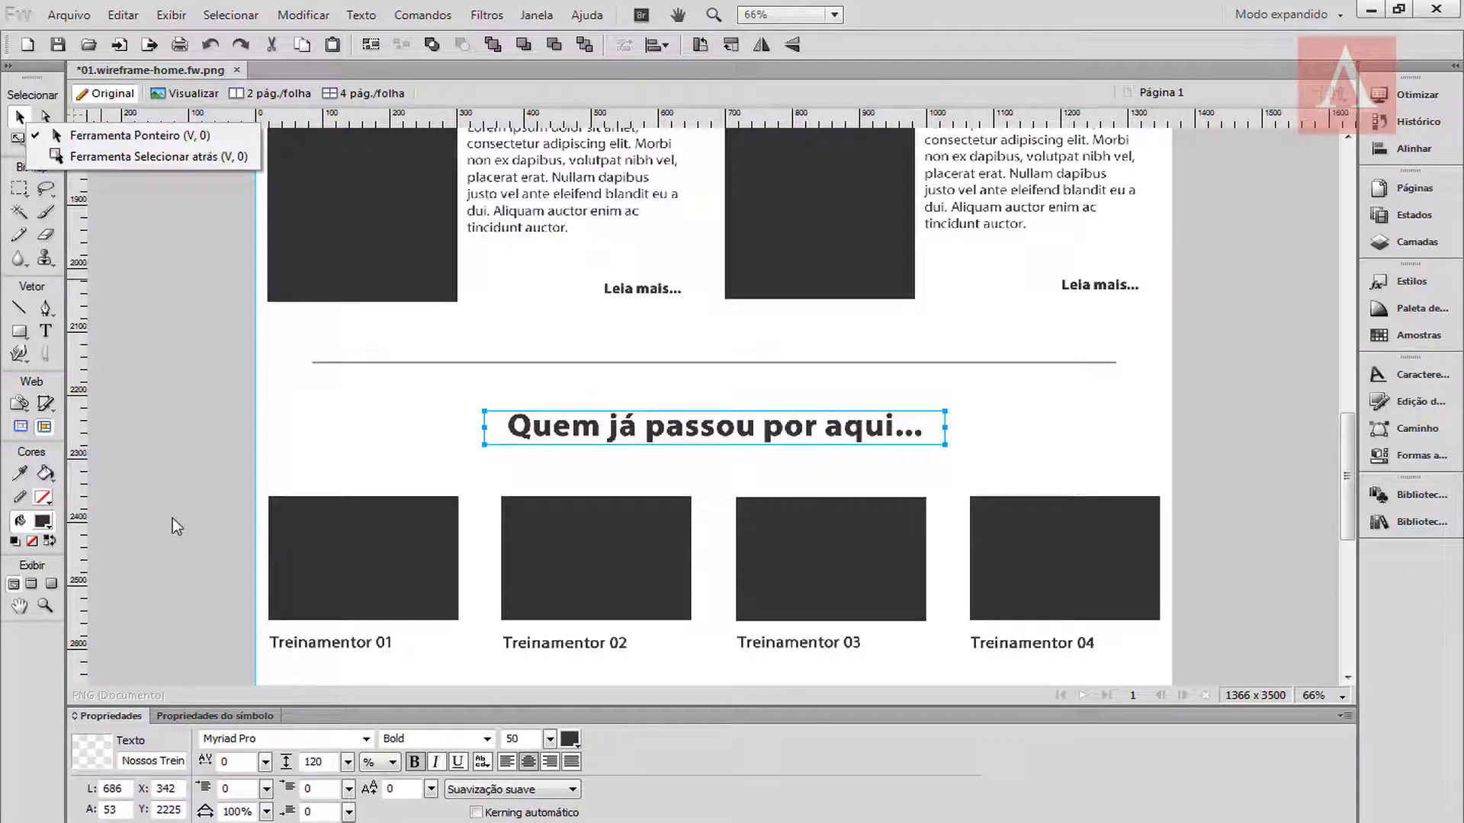
{"action": "left_click", "coordinate": [108, 137]}
{"action": "left_click", "coordinate": [139, 237]}
Step: Delete the four "Treinamentor" captions under the rectangles of the "Quem já passou por aqui..." section
{"action": "scroll", "coordinate": [221, 587], "scroll_direction": "down", "scroll_amount": 3}
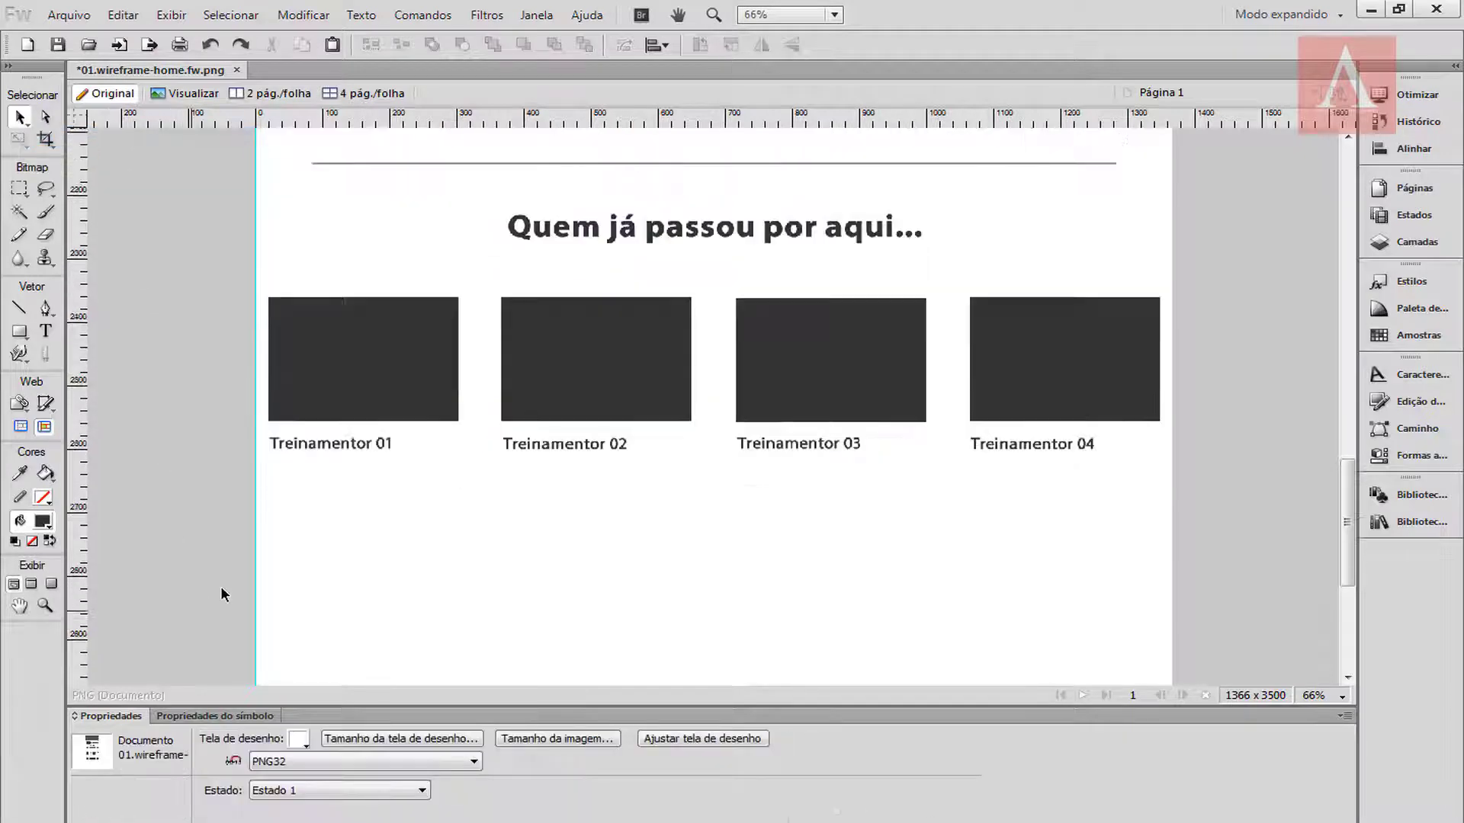
{"action": "left_click", "coordinate": [325, 447]}
{"action": "key", "text": "Delete"}
{"action": "left_click", "coordinate": [540, 447]}
{"action": "key", "text": "Delete"}
{"action": "left_click", "coordinate": [780, 446]}
{"action": "key", "text": "Delete"}
{"action": "left_click", "coordinate": [982, 447]}
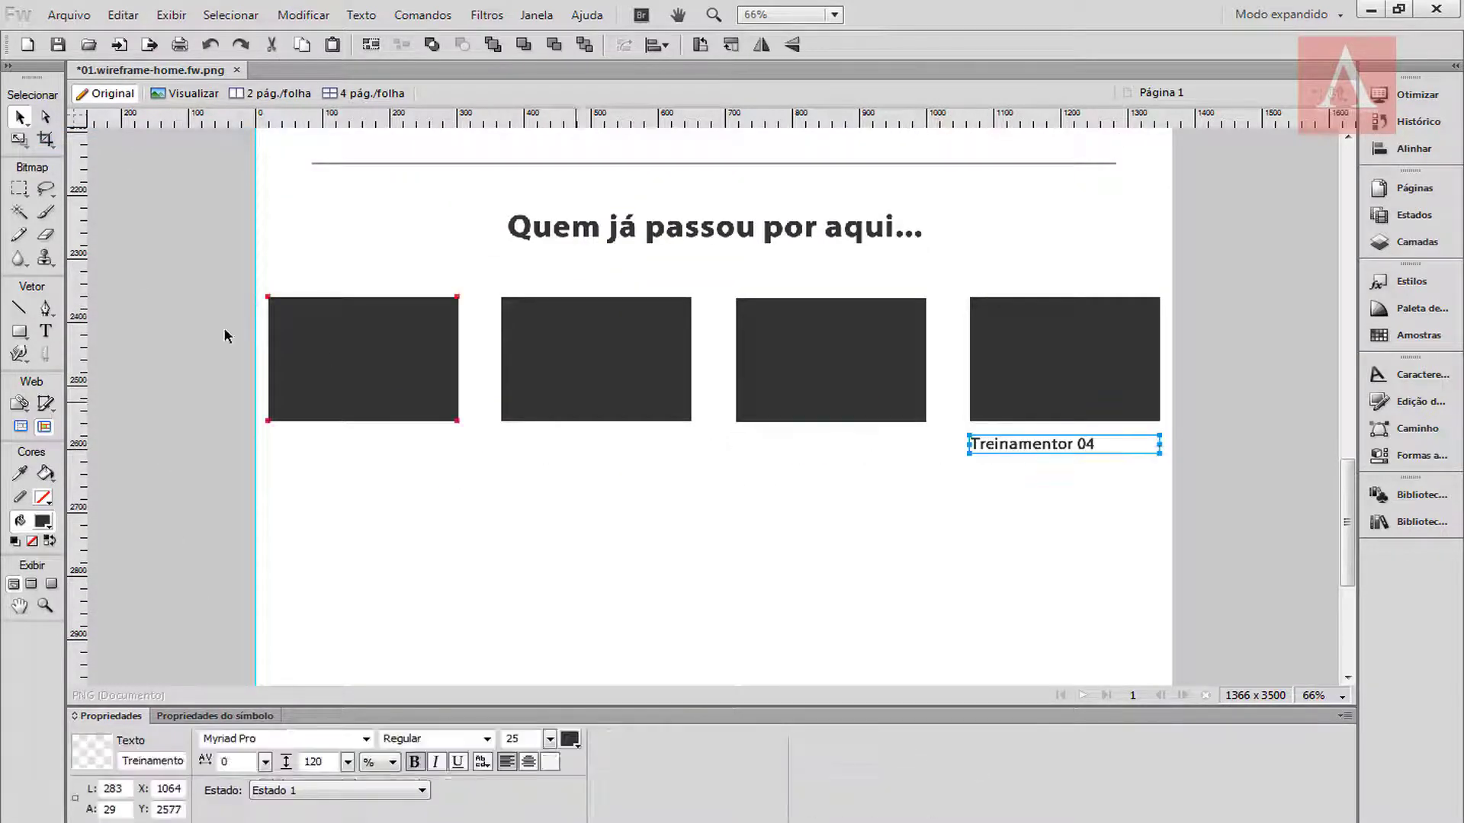
{"action": "left_click_drag", "start_coordinate": [195, 278], "coordinate": [1198, 519]}
{"action": "left_click", "coordinate": [1109, 488]}
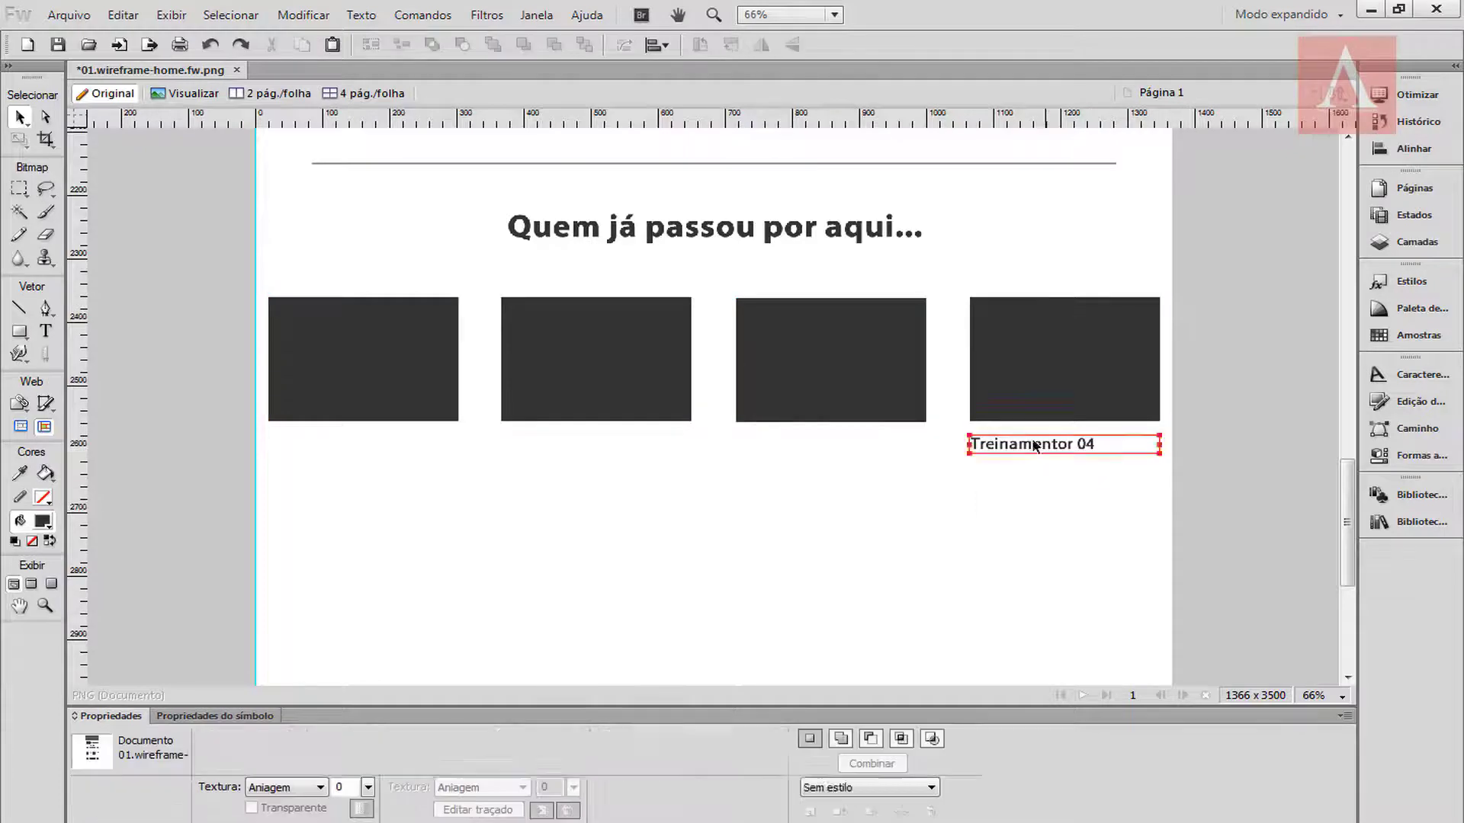
{"action": "left_click", "coordinate": [1034, 446]}
{"action": "key", "text": "Delete"}
Step: Place a copy of the four rectangles as a second row just below the first and save the document
{"action": "left_click_drag", "start_coordinate": [218, 288], "coordinate": [1143, 460]}
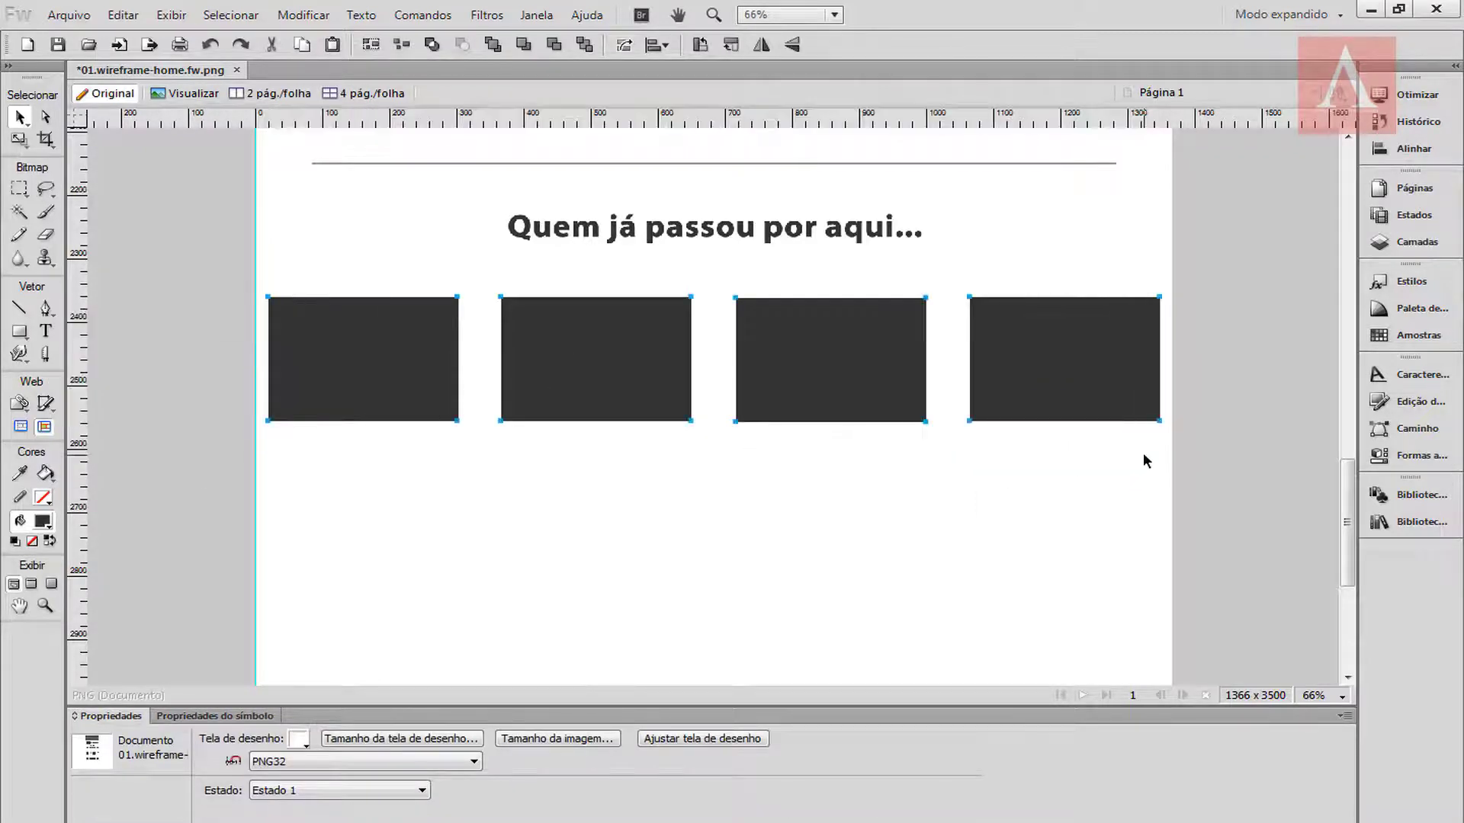
{"action": "key", "text": "shift+Down"}
{"action": "key", "text": "shift+Down"}
{"action": "key", "text": "shift+Down"}
{"action": "key", "text": "shift+Down"}
{"action": "key", "text": "shift+Down"}
{"action": "key", "text": "shift+Down"}
{"action": "key", "text": "shift+Down"}
{"action": "key", "text": "shift+Down"}
{"action": "key", "text": "shift+Down"}
{"action": "key", "text": "shift+Down"}
{"action": "key", "text": "shift+Down"}
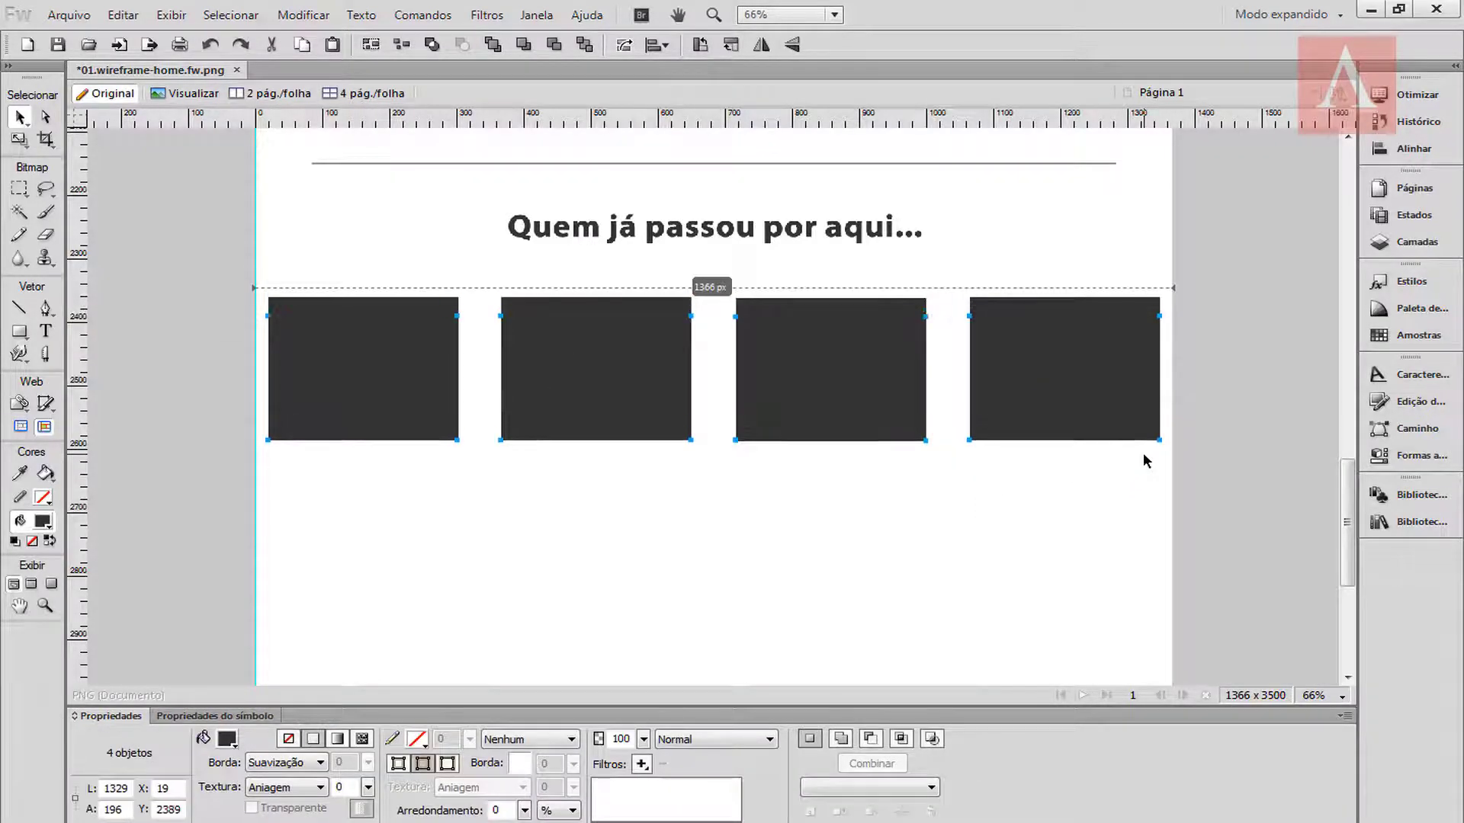
{"action": "key", "text": "shift+Down"}
{"action": "key", "text": "shift+Down"}
{"action": "key", "text": "shift+Down"}
{"action": "key", "text": "shift+Down"}
{"action": "key", "text": "shift+Down"}
{"action": "key", "text": "shift+Down"}
{"action": "key", "text": "shift+Down"}
{"action": "key", "text": "shift+Down"}
{"action": "key", "text": "shift+Down"}
{"action": "key", "text": "shift+Down"}
{"action": "key", "text": "shift+Down"}
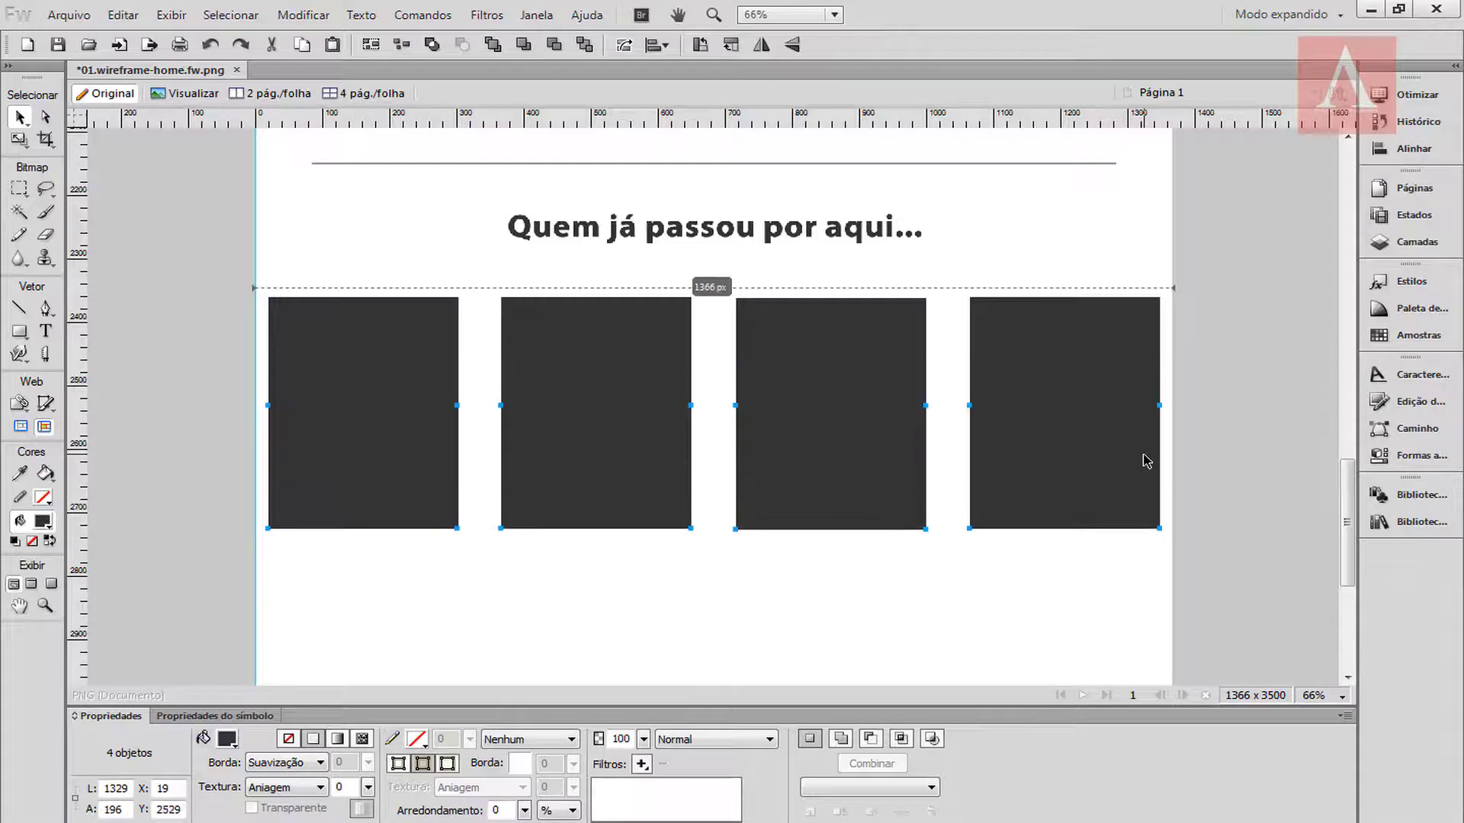
{"action": "key", "text": "shift+Down"}
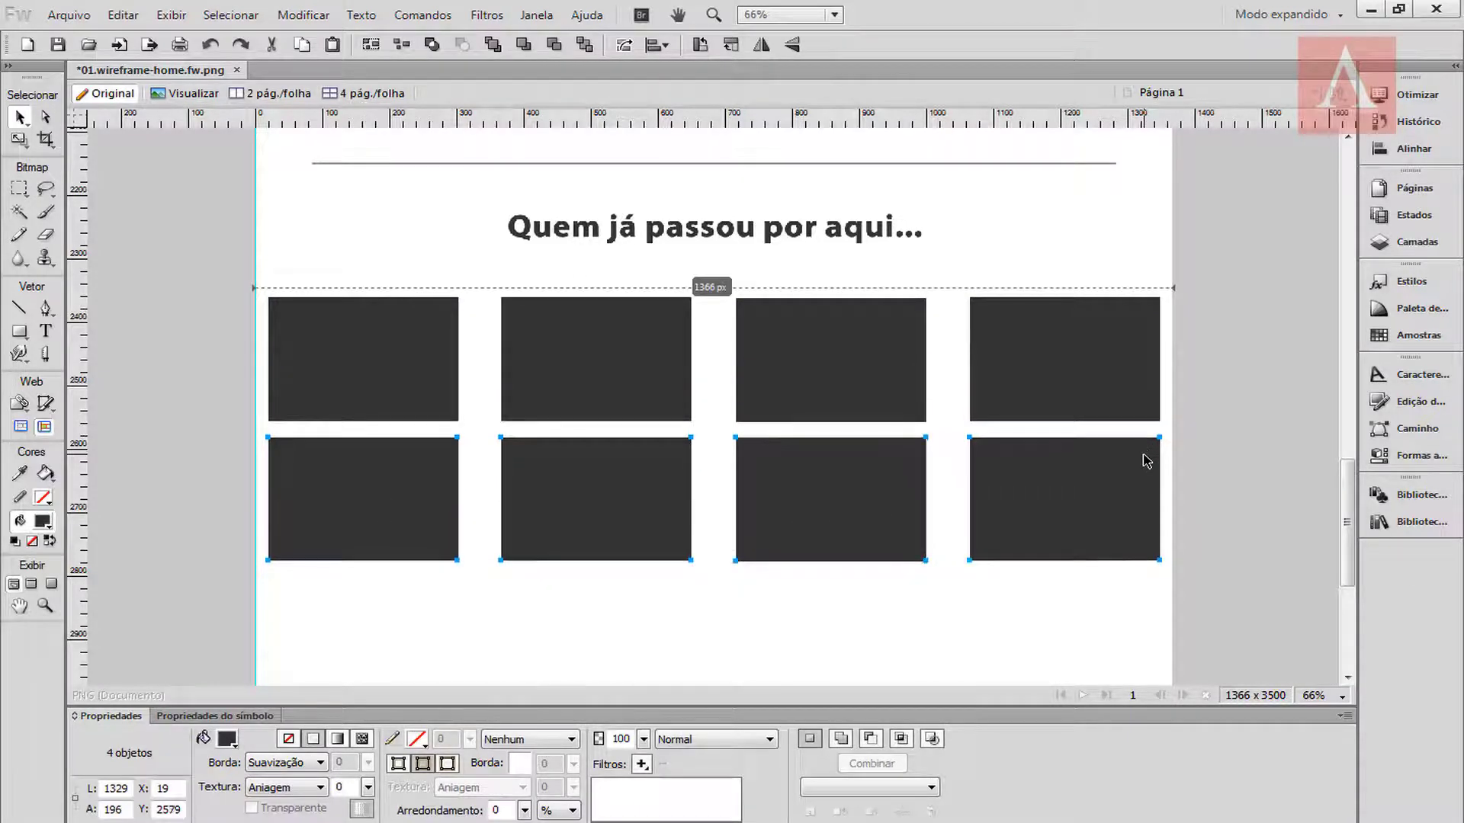
{"action": "left_click", "coordinate": [138, 275]}
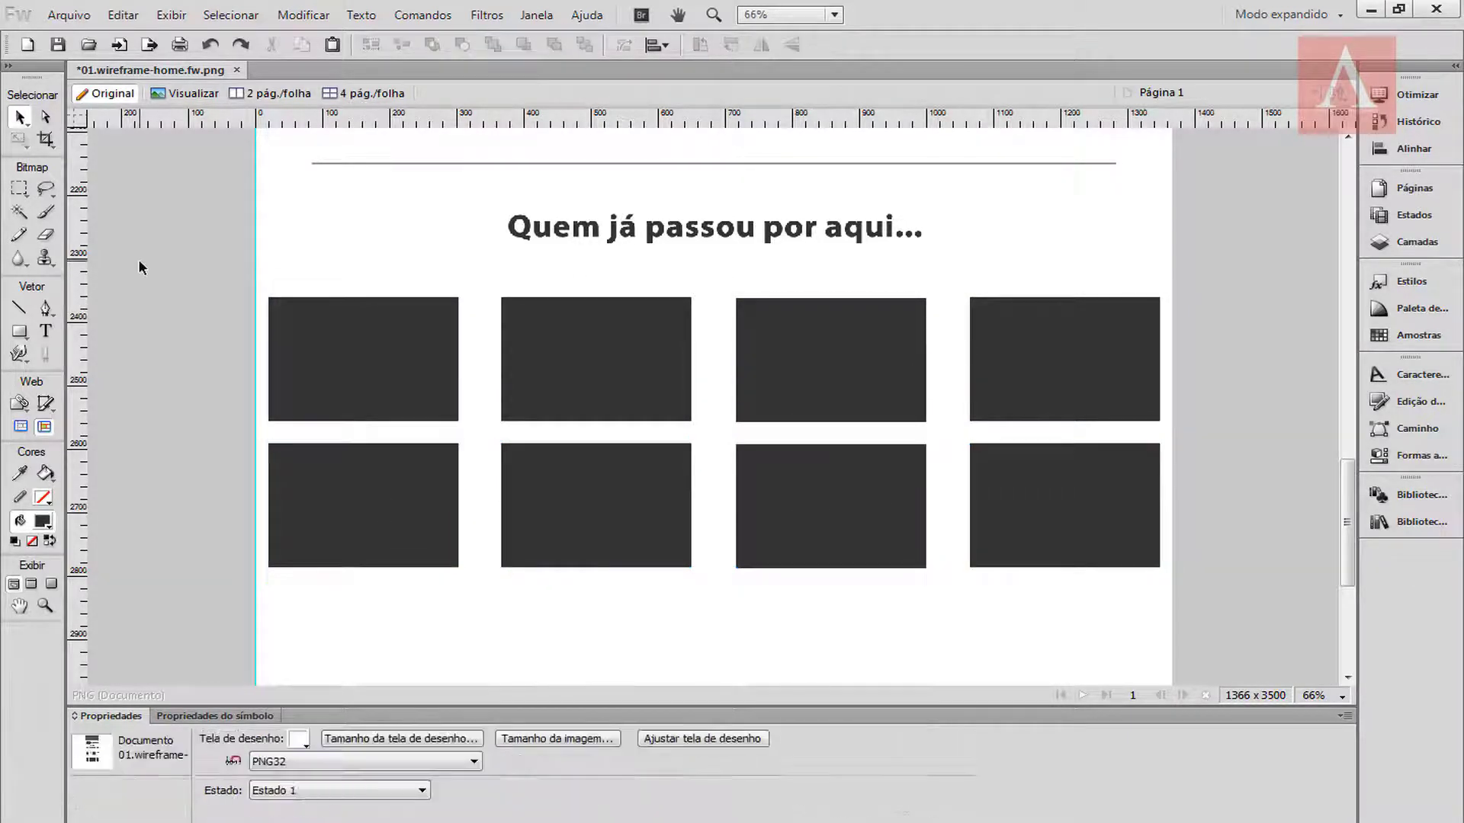
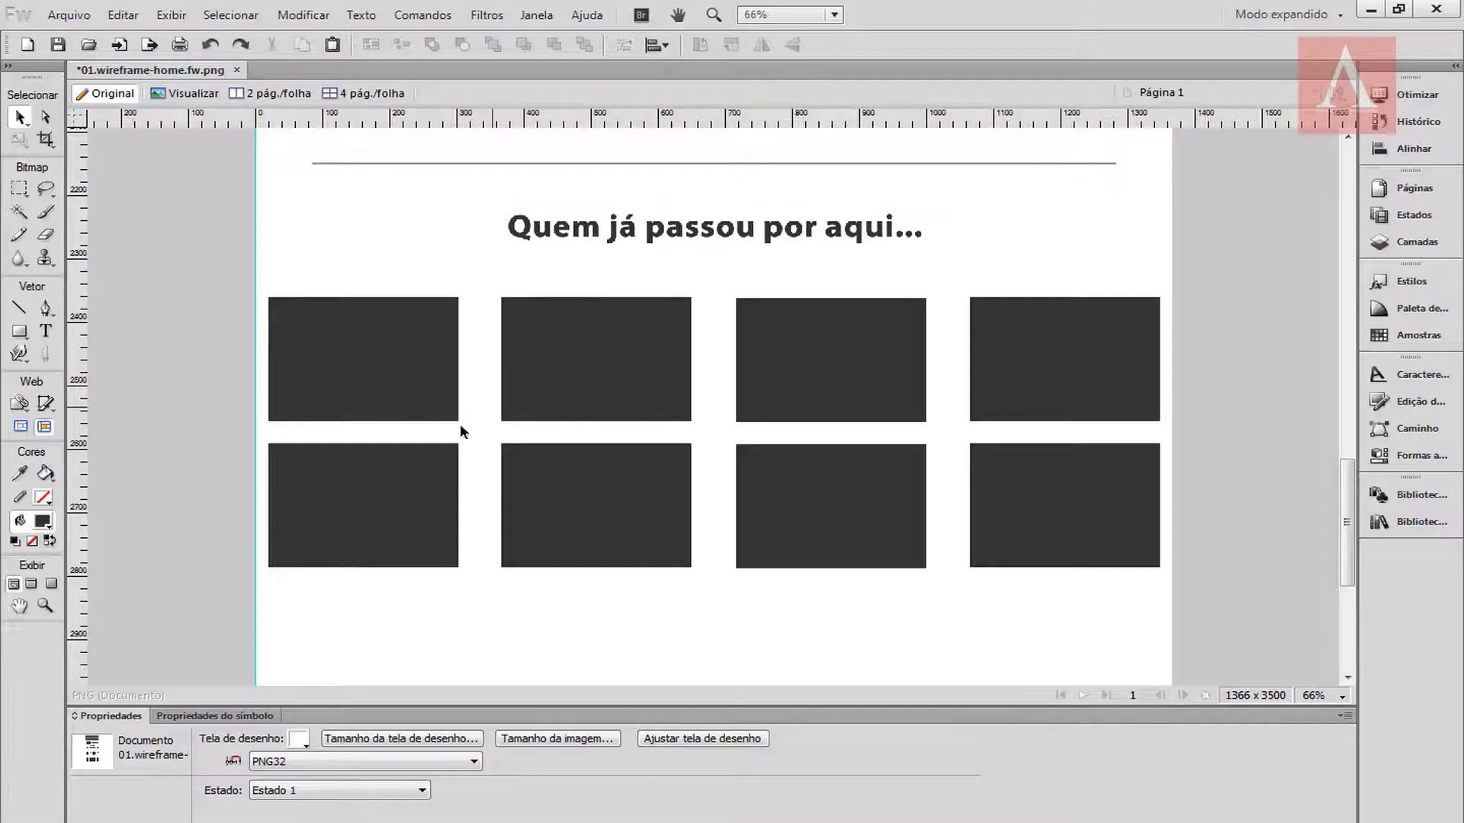
{"action": "scroll", "coordinate": [223, 354], "scroll_direction": "down", "scroll_amount": 2}
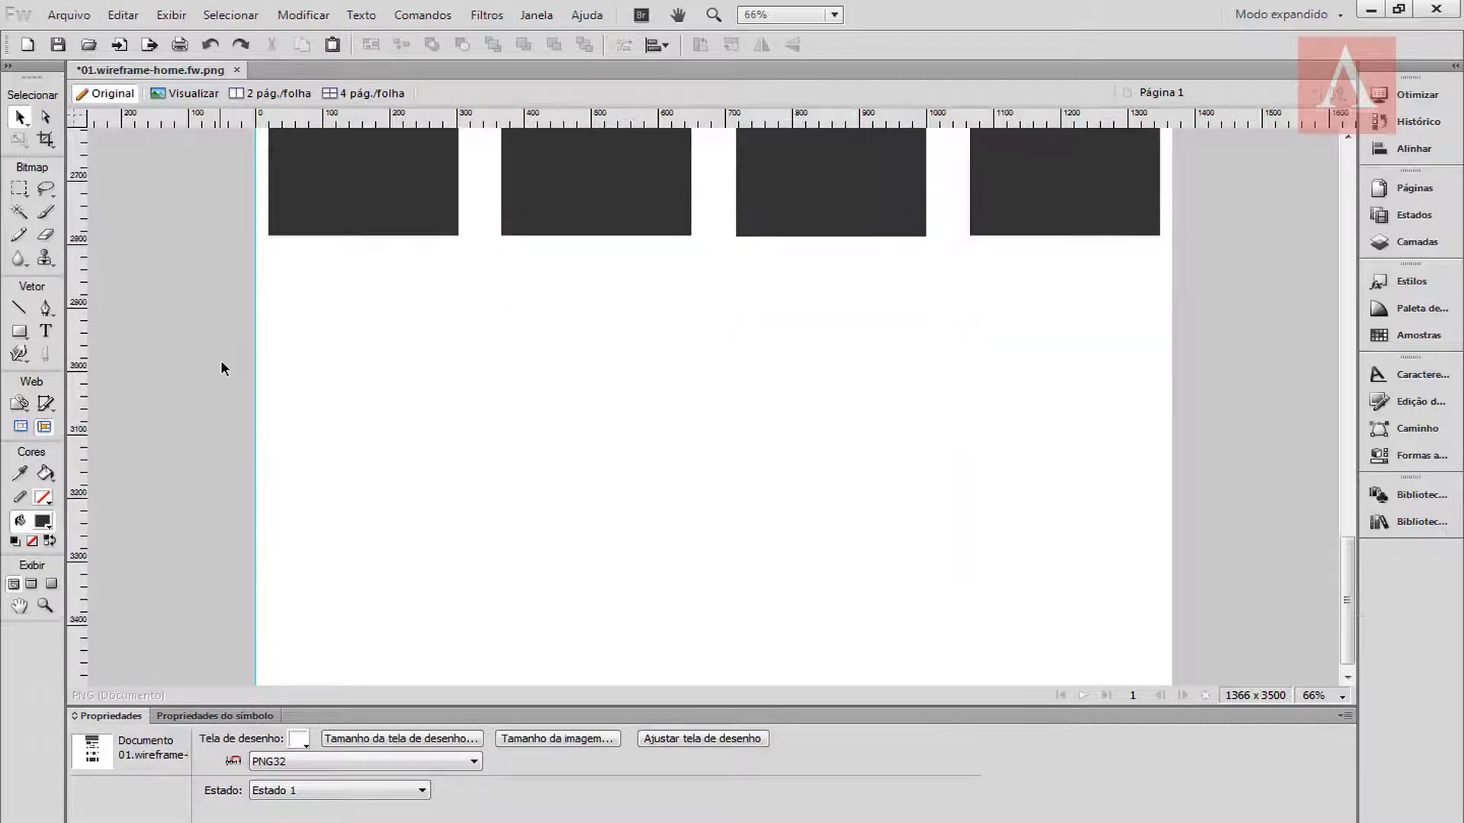
{"action": "left_click", "coordinate": [57, 45]}
Step: Review the page layout from the company block down to the empty area at the page's end
{"action": "scroll", "coordinate": [678, 218], "scroll_direction": "up", "scroll_amount": 6}
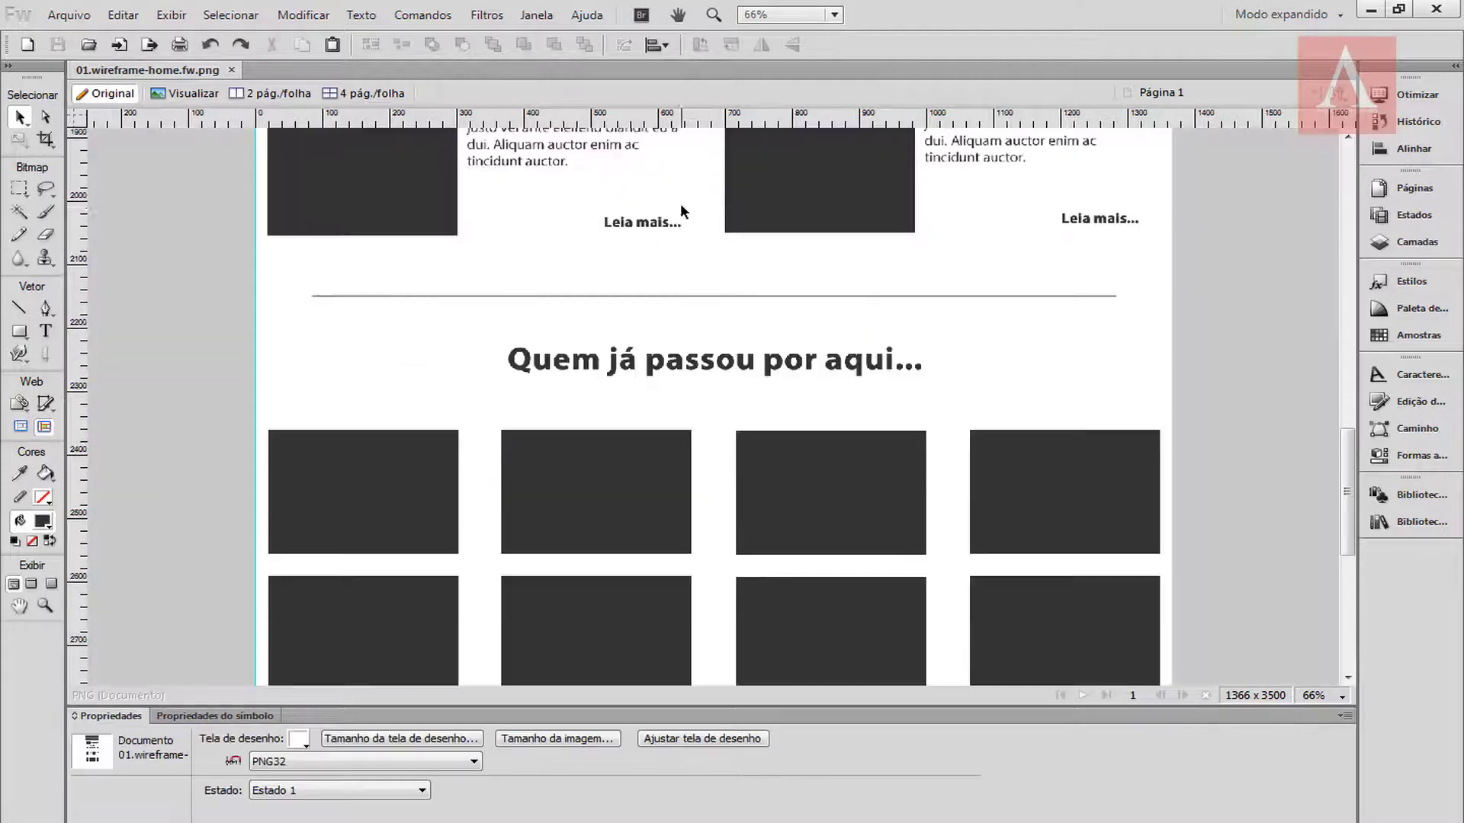
{"action": "scroll", "coordinate": [777, 343], "scroll_direction": "down", "scroll_amount": 8}
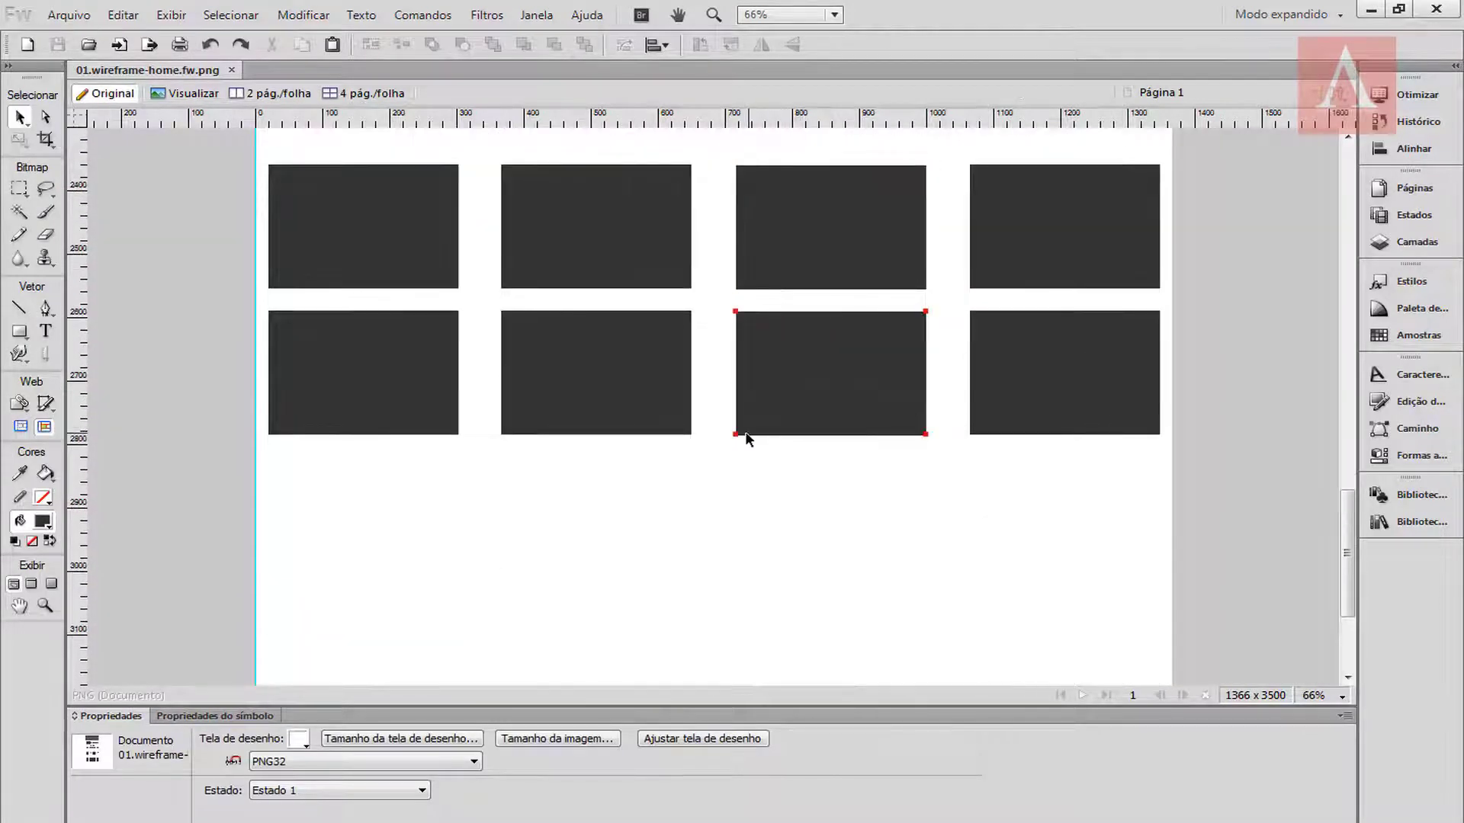
{"action": "scroll", "coordinate": [745, 437], "scroll_direction": "down", "scroll_amount": 7}
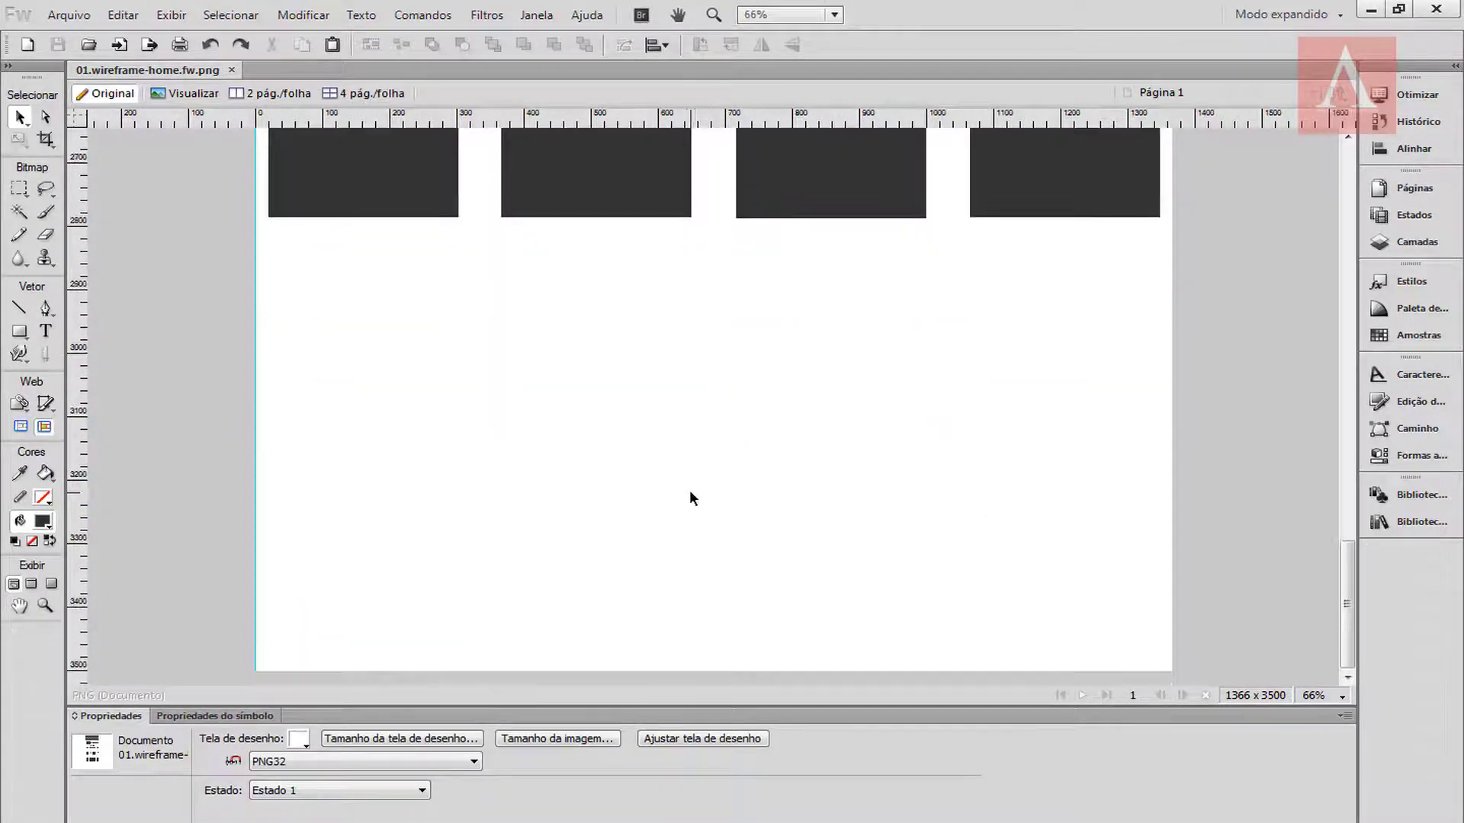
{"action": "scroll", "coordinate": [684, 495], "scroll_direction": "up", "scroll_amount": 15}
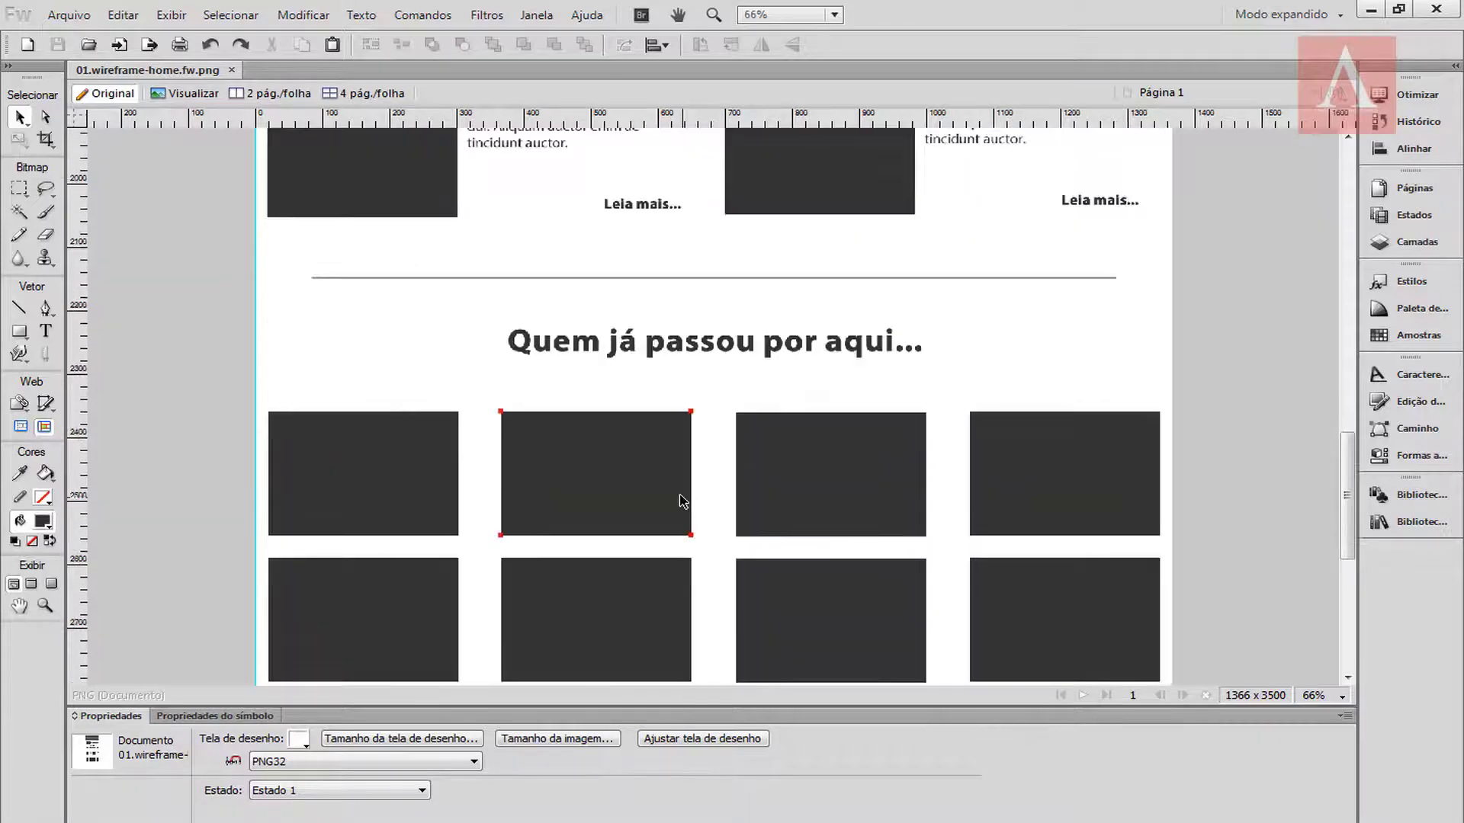
{"action": "scroll", "coordinate": [679, 507], "scroll_direction": "down", "scroll_amount": 13}
{"action": "scroll", "coordinate": [671, 500], "scroll_direction": "up", "scroll_amount": 20}
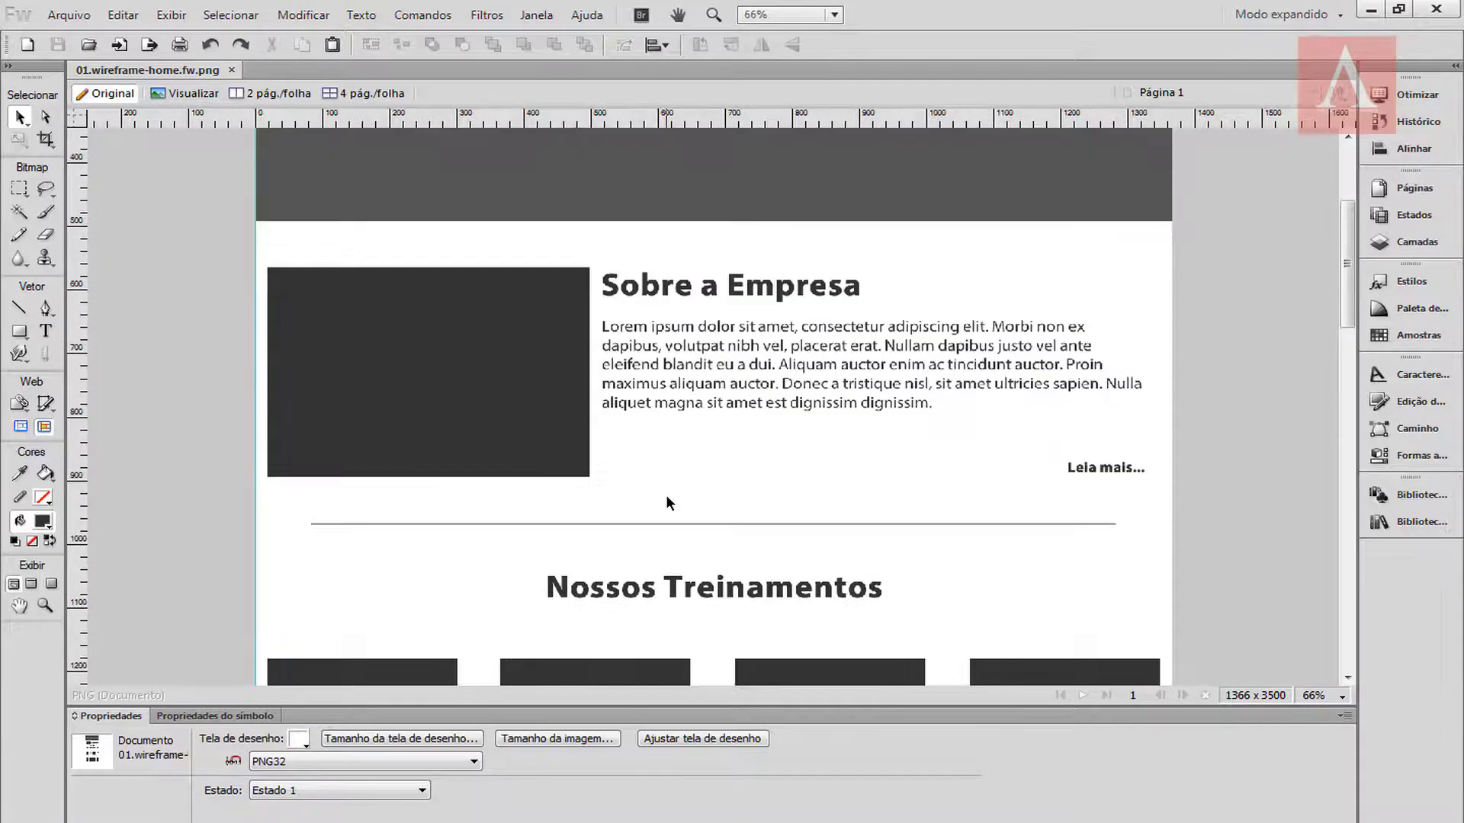
{"action": "scroll", "coordinate": [666, 494], "scroll_direction": "down", "scroll_amount": 20}
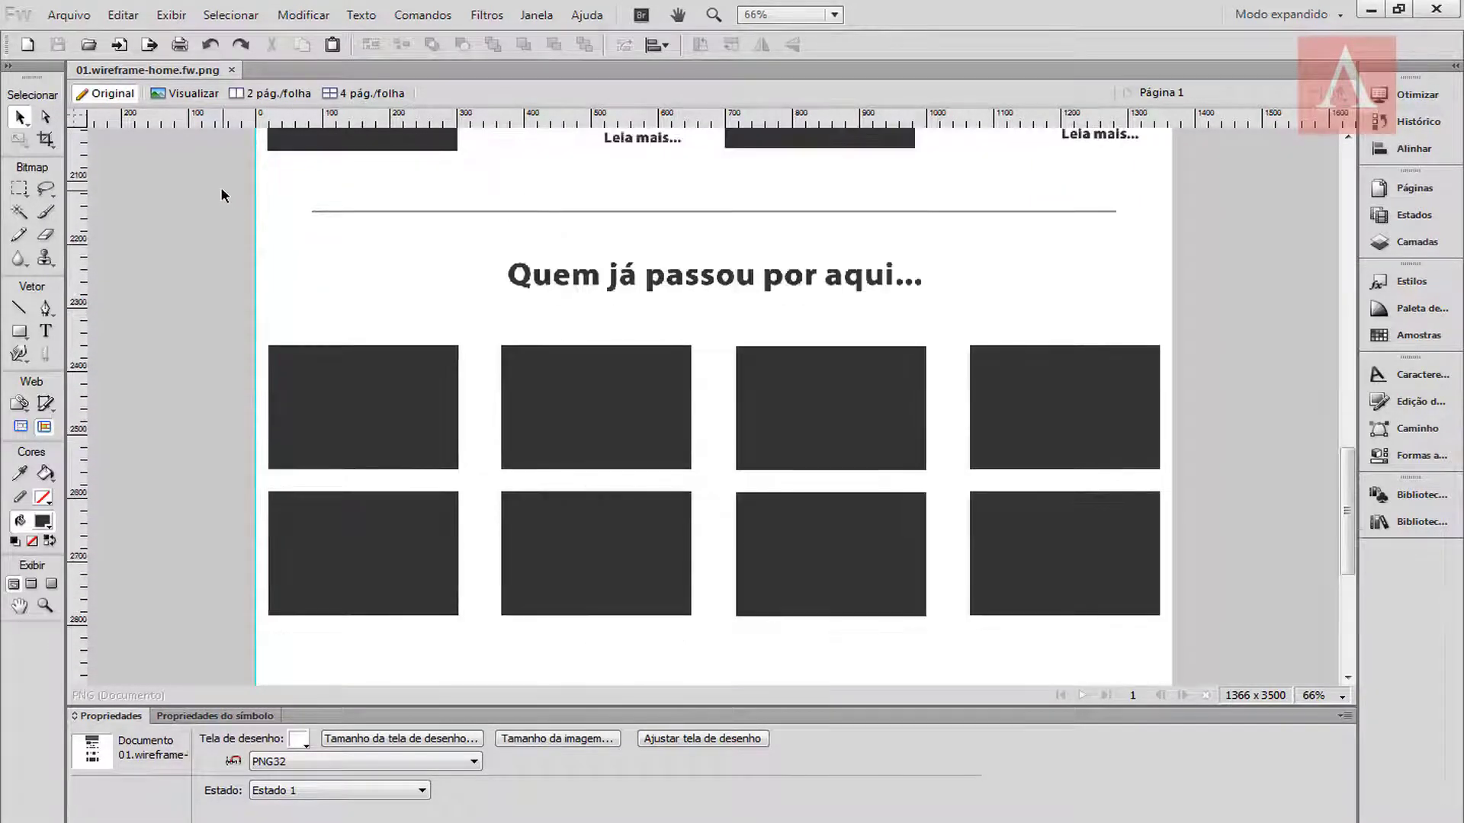
Step: Place a copy of the whole "Quem já passou por aqui..." section, including its divider line, in the empty area below the original
{"action": "left_click_drag", "start_coordinate": [222, 189], "coordinate": [1192, 648]}
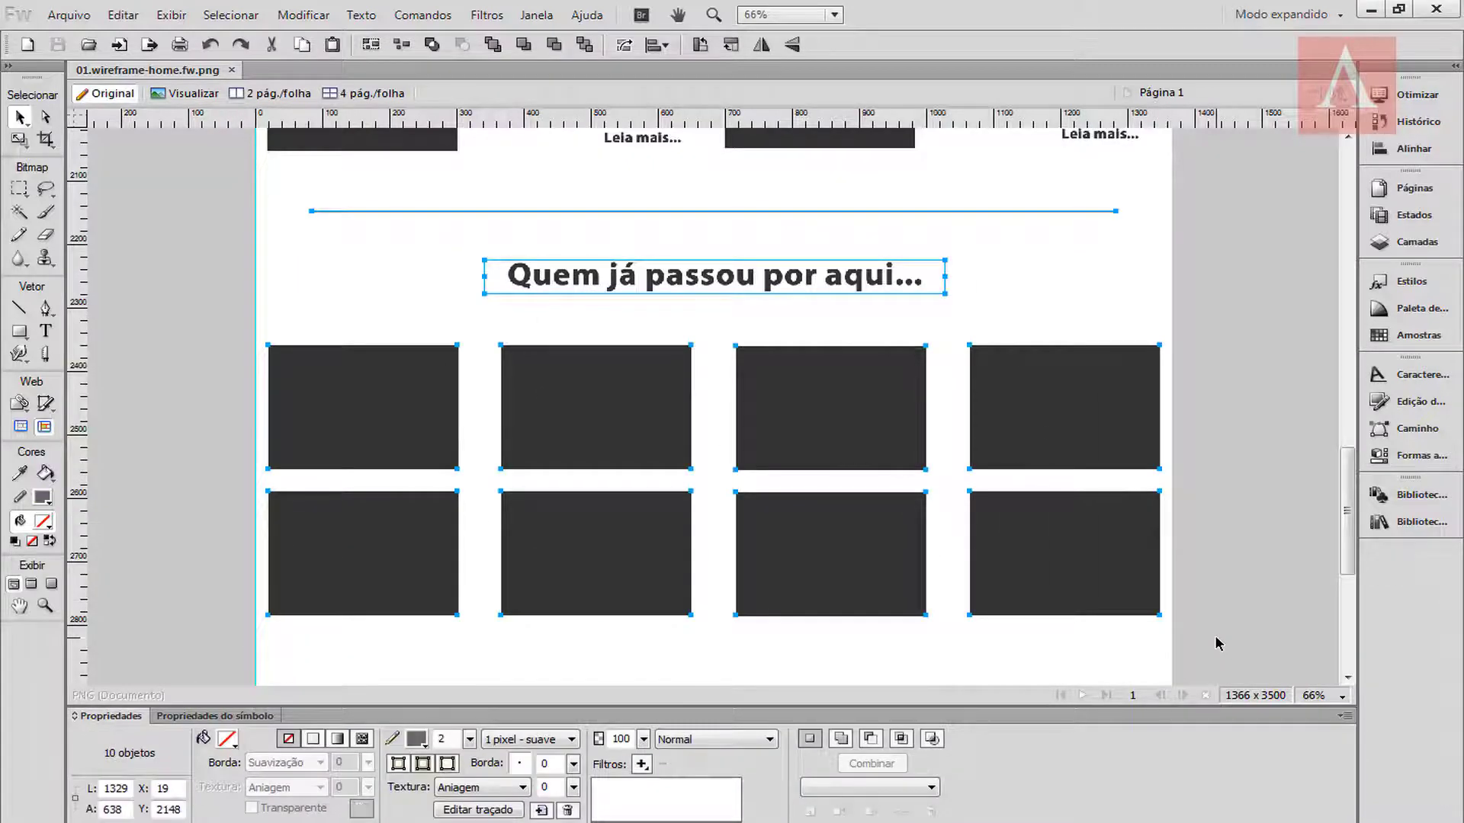
{"action": "left_click_drag", "start_coordinate": [596, 565], "coordinate": [618, 755]}
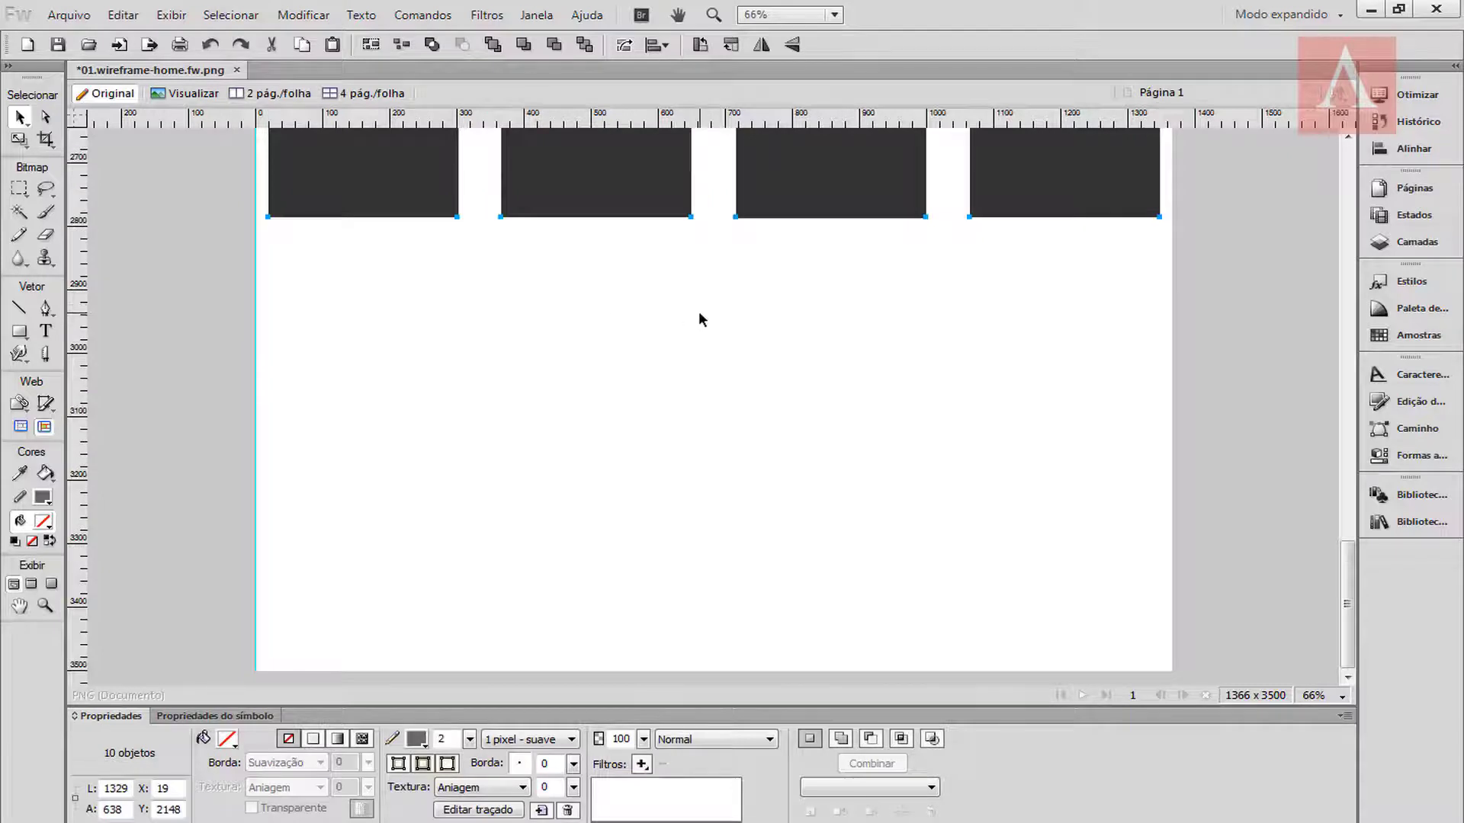
{"action": "scroll", "coordinate": [698, 311], "scroll_direction": "up", "scroll_amount": 3}
{"action": "key", "text": "ctrl+g"}
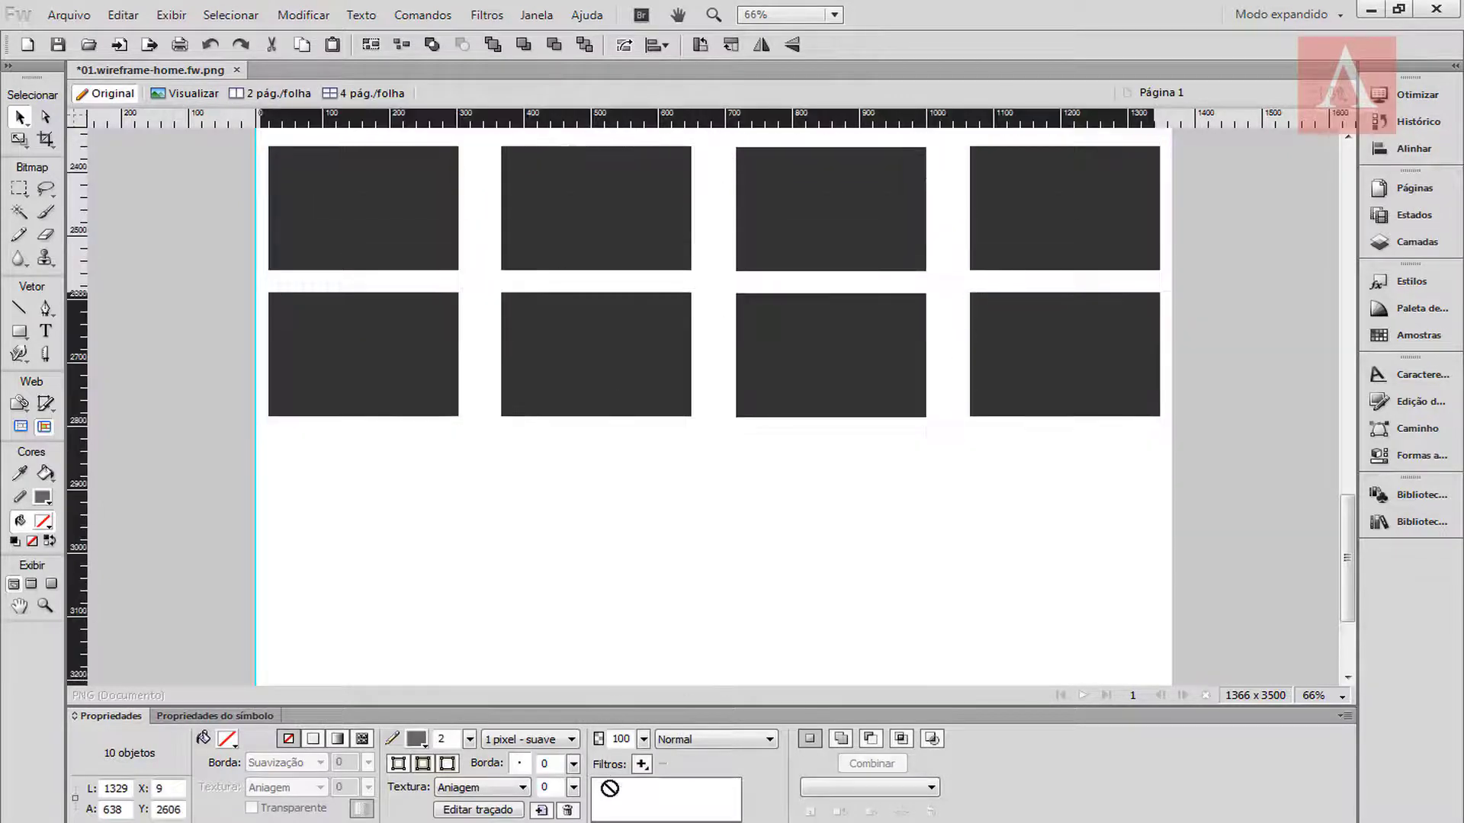
{"action": "left_click_drag", "start_coordinate": [648, 351], "coordinate": [593, 599]}
{"action": "key", "text": "ctrl+shift+g"}
{"action": "left_click", "coordinate": [138, 340]}
Step: Change the heading of the lowest section to "Onde Estamos"
{"action": "double_click", "coordinate": [596, 330]}
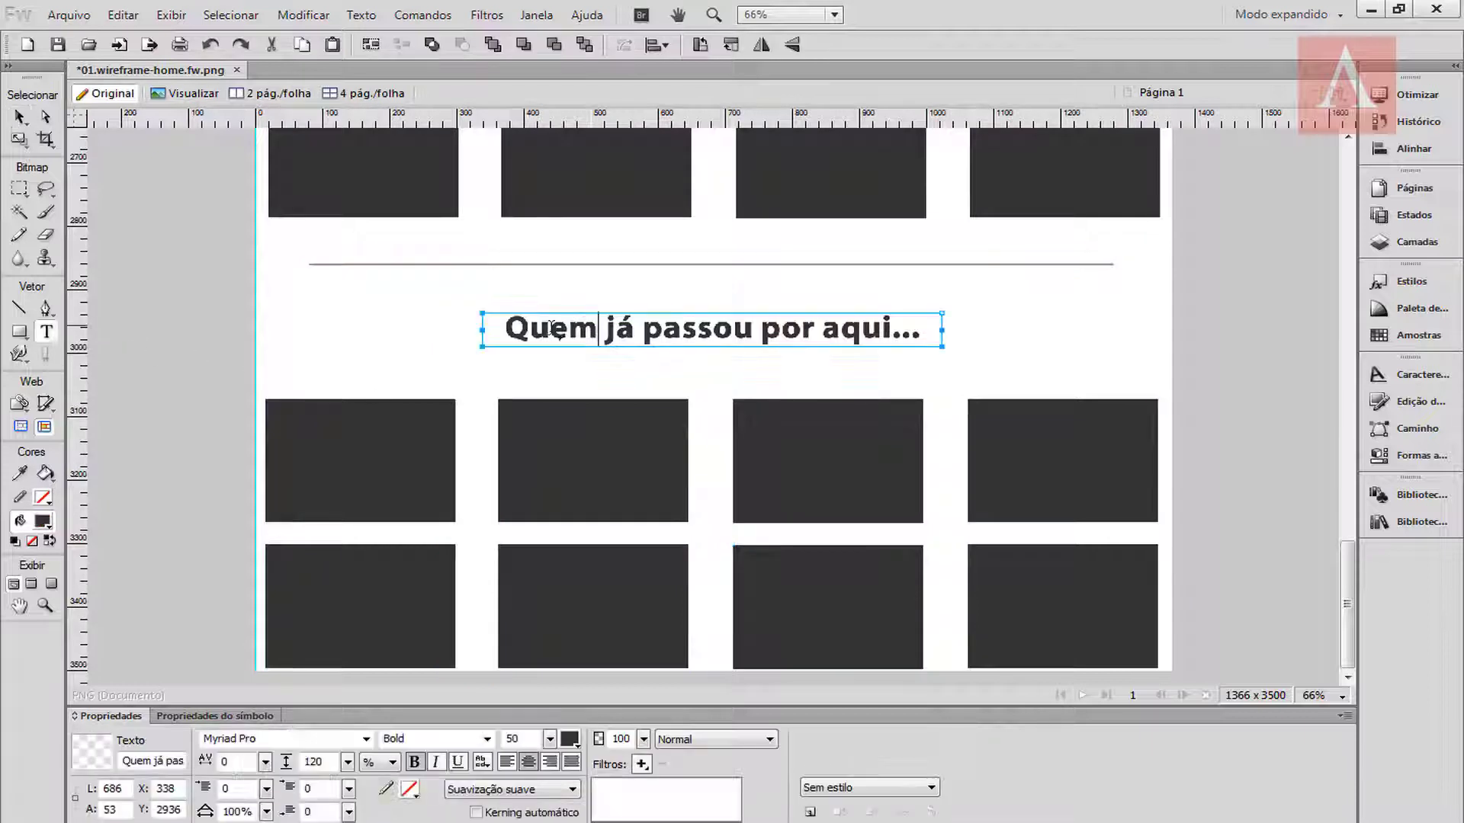
{"action": "left_click_drag", "start_coordinate": [505, 328], "coordinate": [1030, 344]}
{"action": "key", "text": "ctrl+c"}
{"action": "type", "text": "Onde Estamos"}
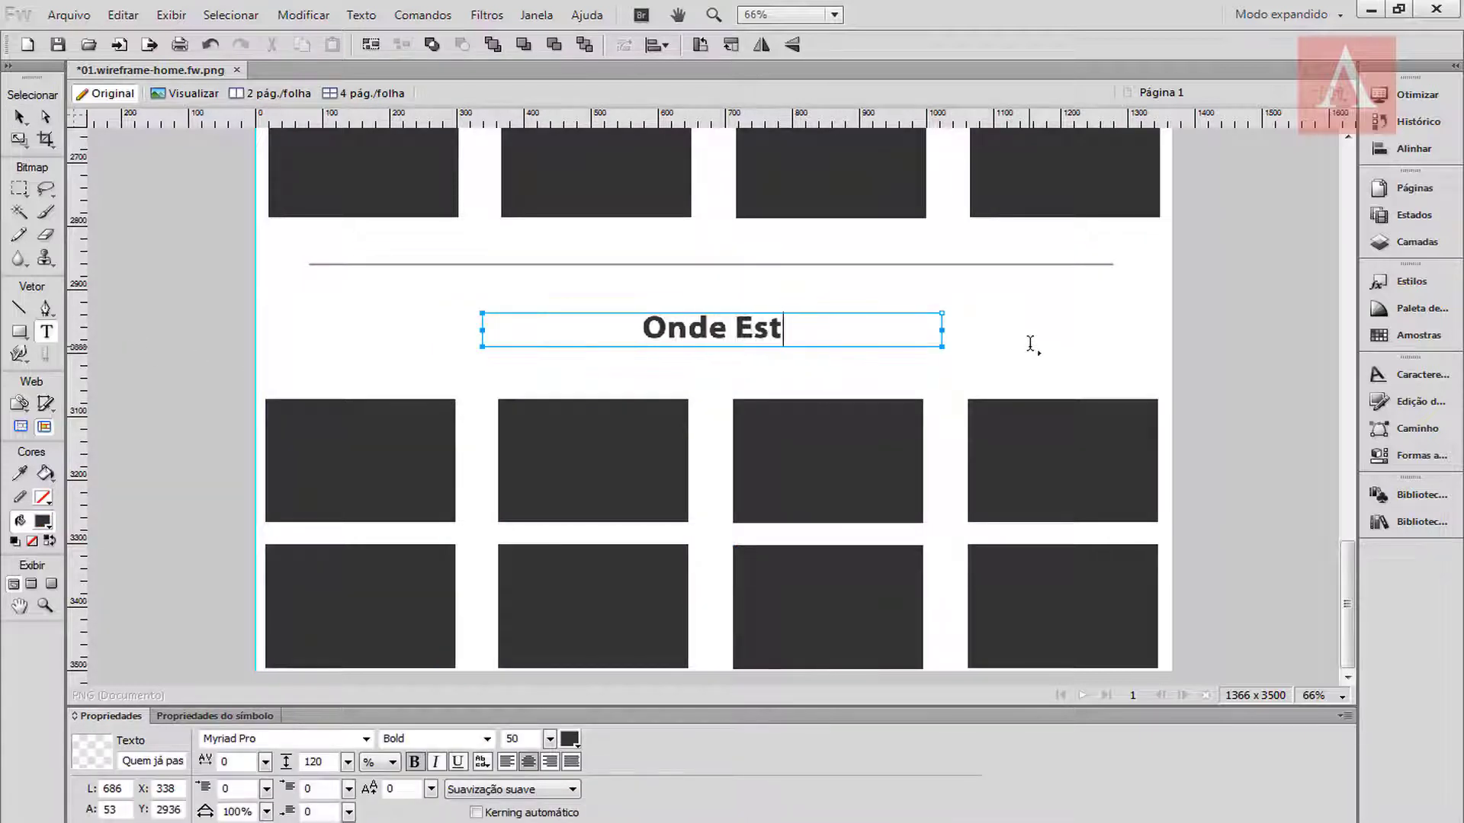
{"action": "key", "text": "Escape"}
Step: Delete all rectangles under "Onde Estamos" except the first of the upper row, and move that one to X 717, Y 3060
{"action": "left_click_drag", "start_coordinate": [835, 572], "coordinate": [1146, 596]}
{"action": "key", "text": "Delete"}
{"action": "left_click", "coordinate": [633, 473]}
{"action": "key", "text": "Delete"}
{"action": "left_click", "coordinate": [793, 444]}
{"action": "key", "text": "Delete"}
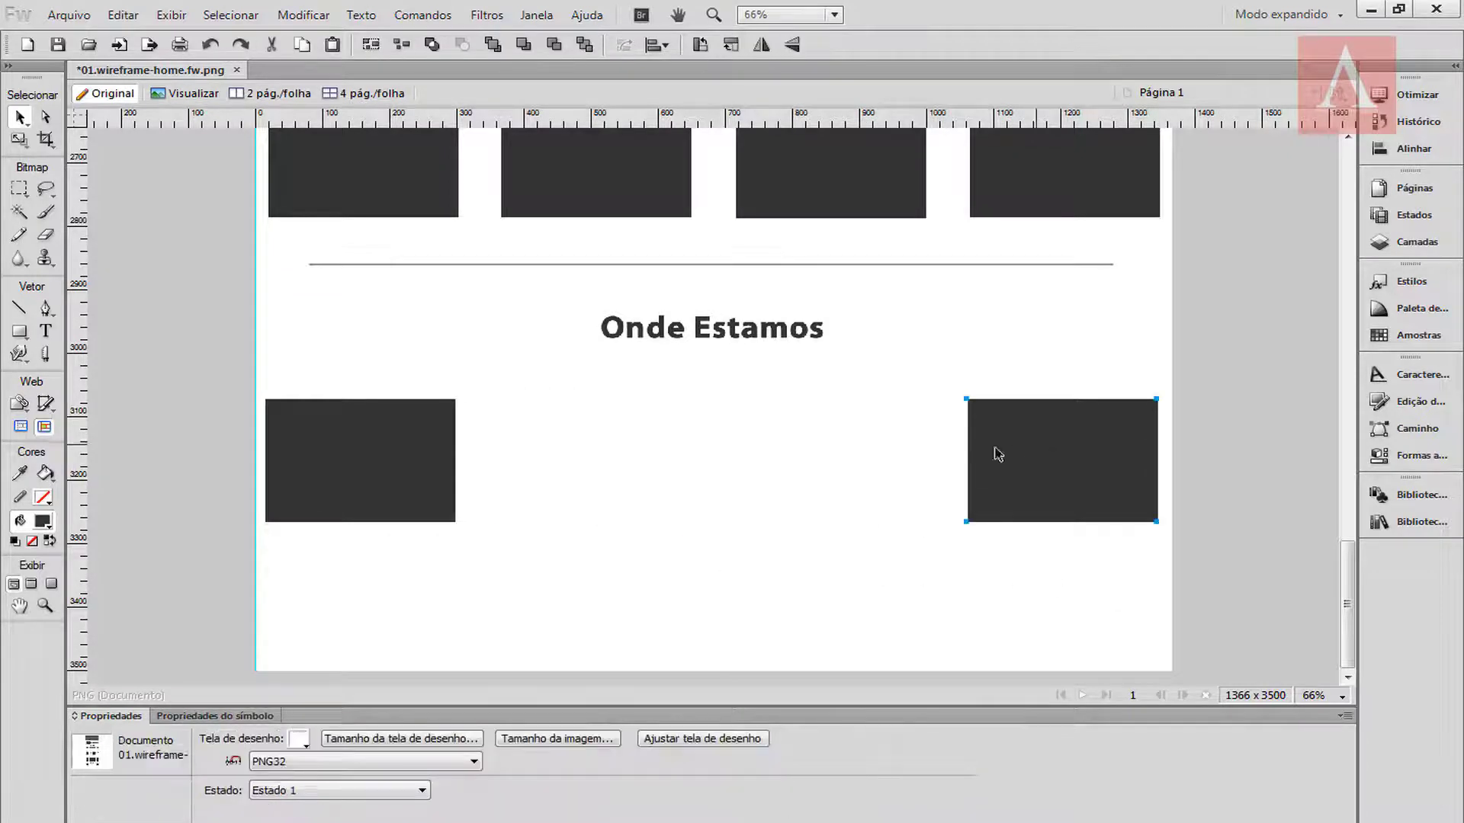
{"action": "left_click", "coordinate": [995, 451]}
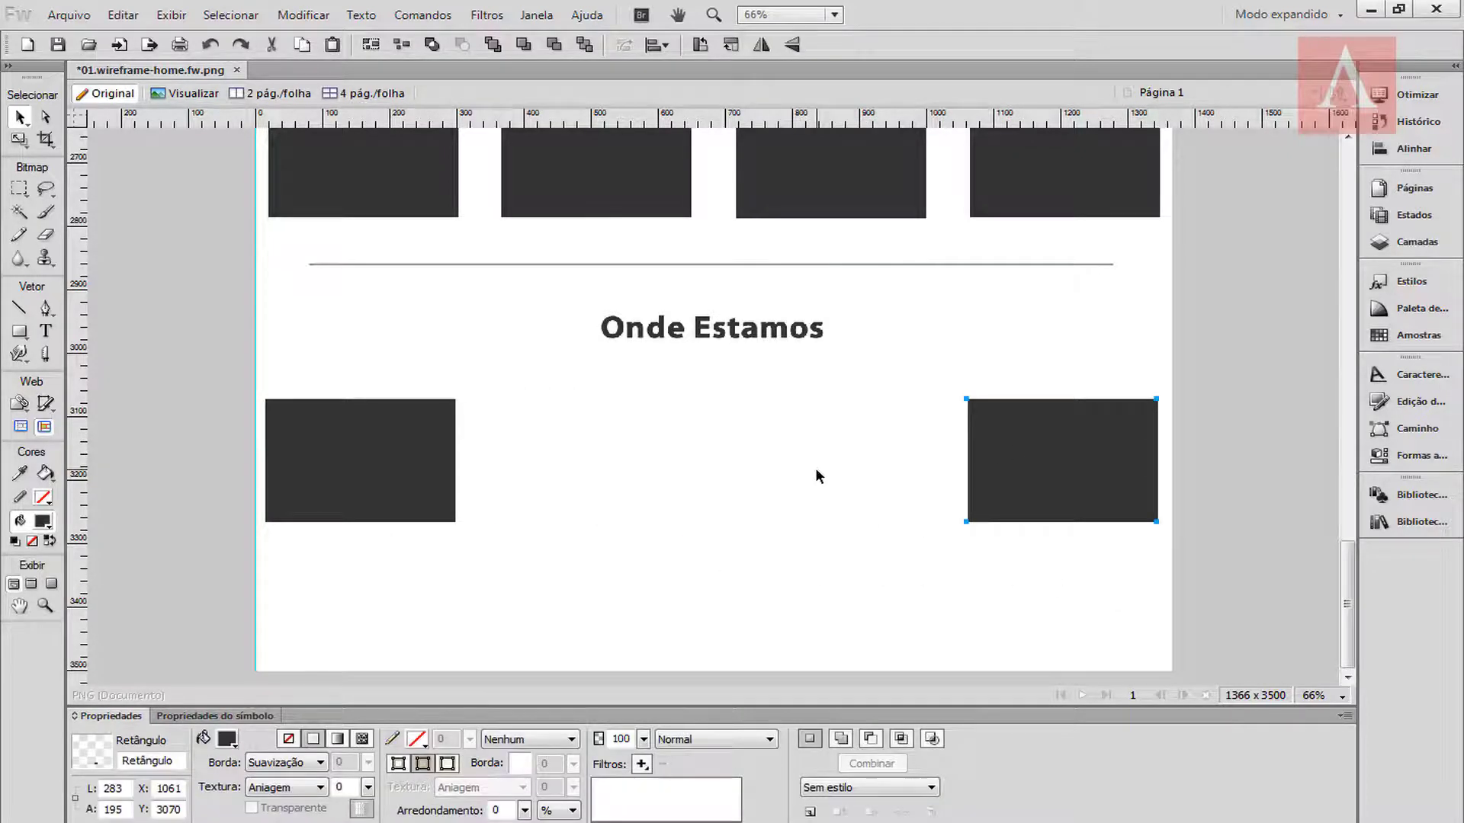
{"action": "key", "text": "Delete"}
{"action": "left_click_drag", "start_coordinate": [339, 474], "coordinate": [807, 468]}
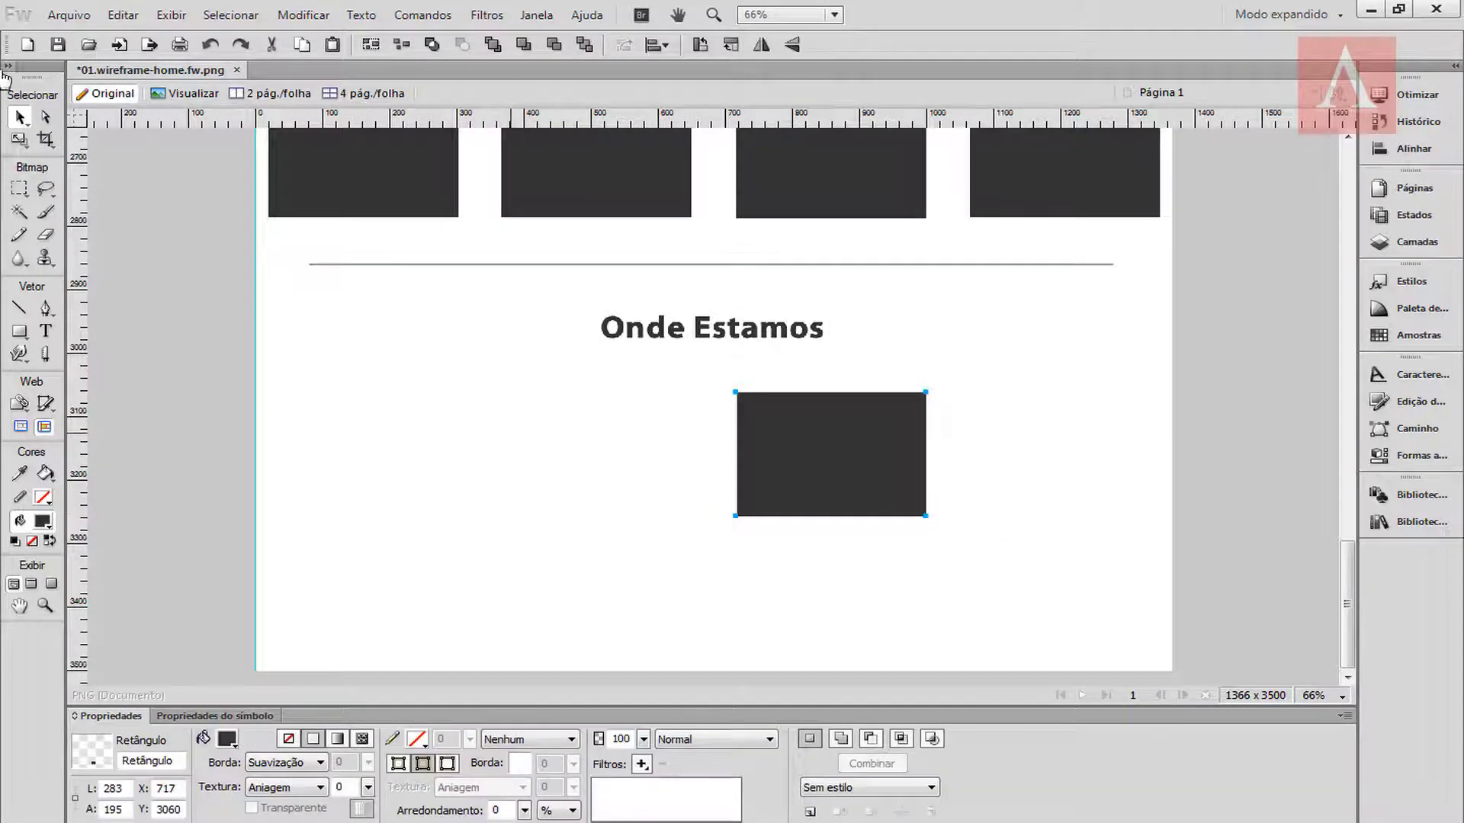
Step: Scale the rectangle under "Onde Estamos" to 630 x 351 at X 716, Y 2996, and nudge that heading slightly upward
{"action": "left_click", "coordinate": [20, 141]}
{"action": "left_click_drag", "start_coordinate": [920, 513], "coordinate": [1061, 575]}
{"action": "key", "text": "v"}
{"action": "left_click", "coordinate": [722, 333]}
{"action": "left_click_drag", "start_coordinate": [722, 333], "coordinate": [722, 330]}
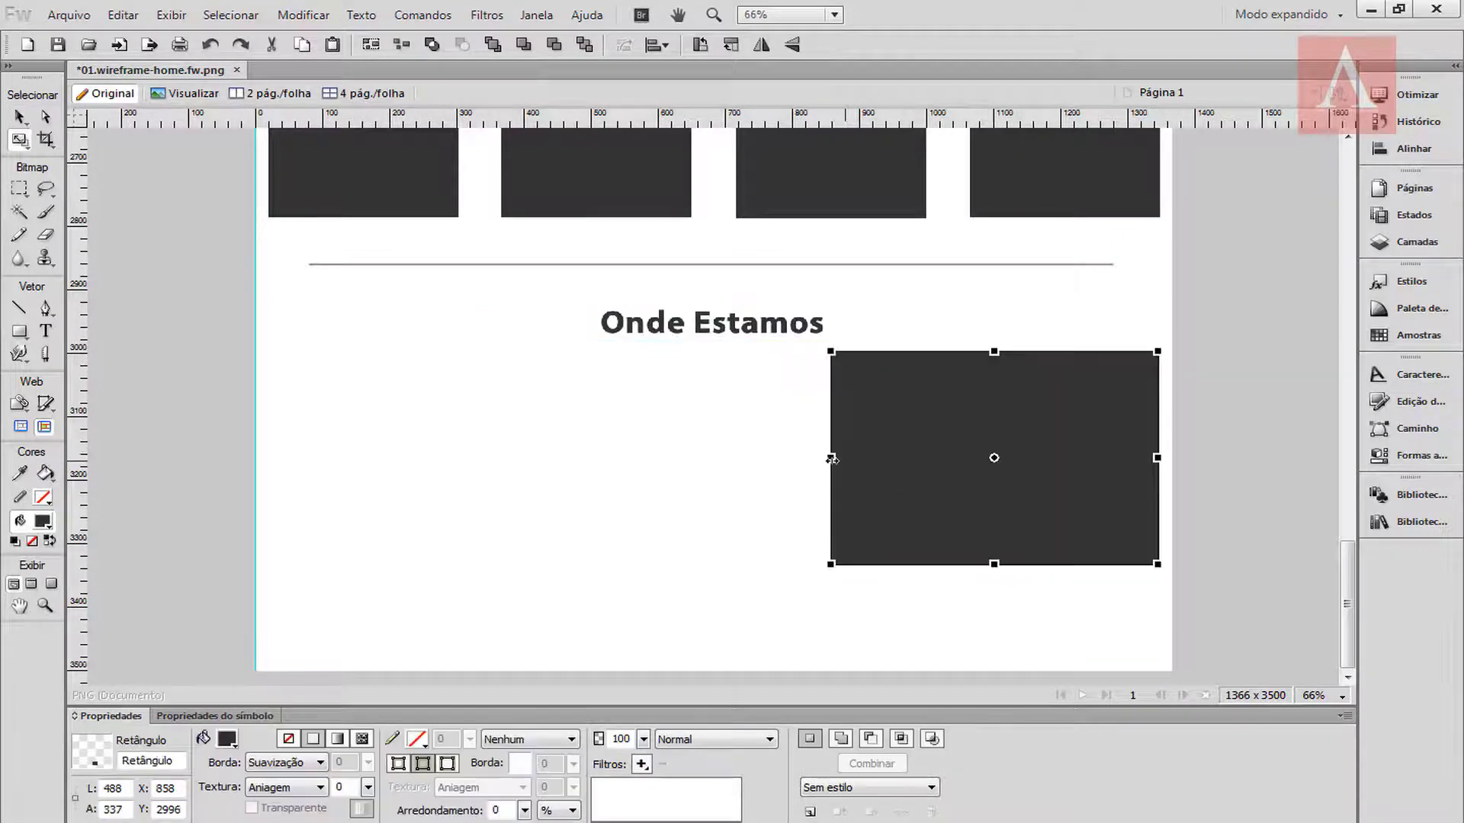
{"action": "left_click_drag", "start_coordinate": [829, 455], "coordinate": [733, 459]}
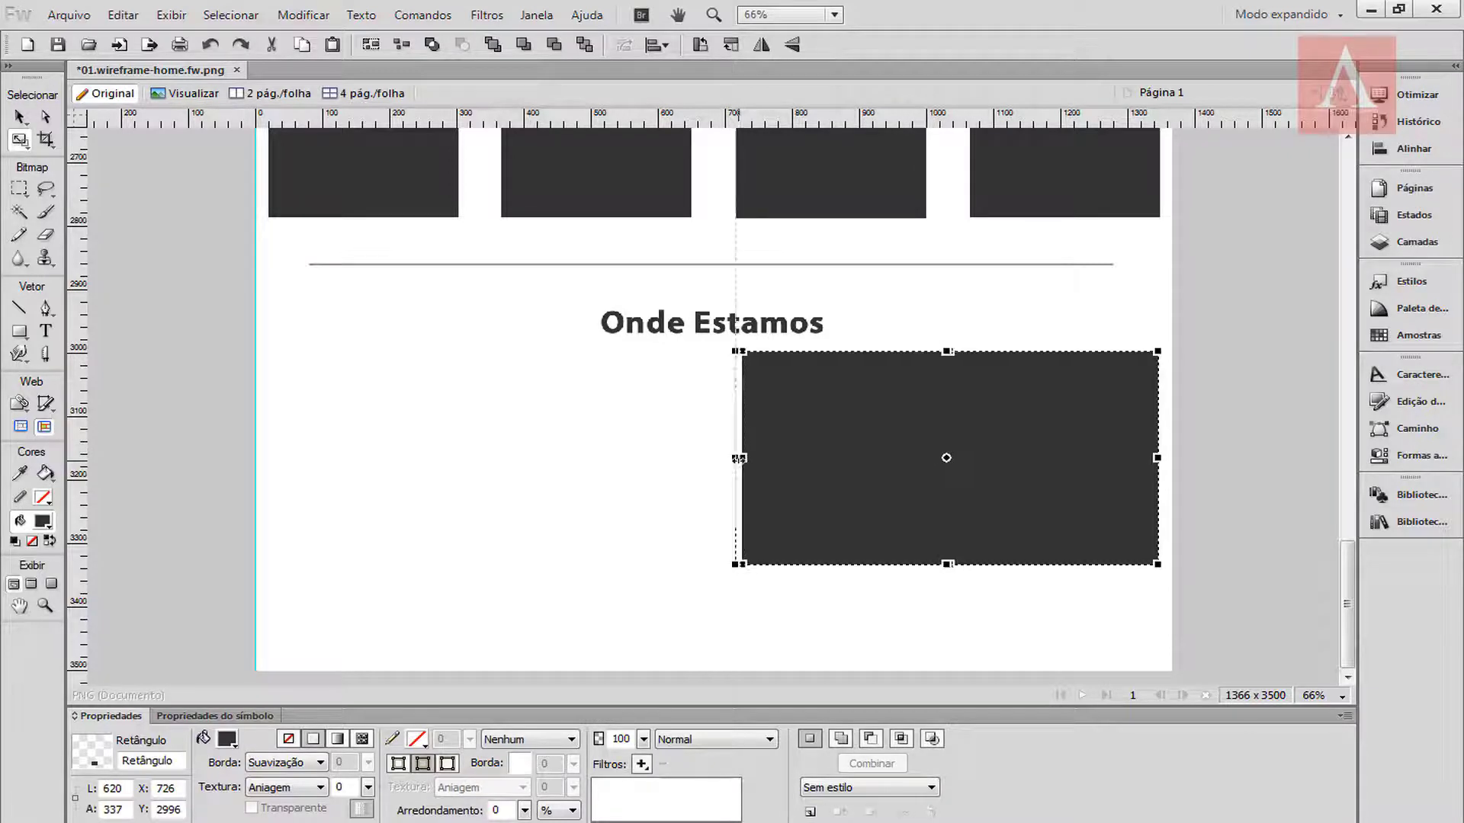
{"action": "left_click_drag", "start_coordinate": [946, 563], "coordinate": [946, 573]}
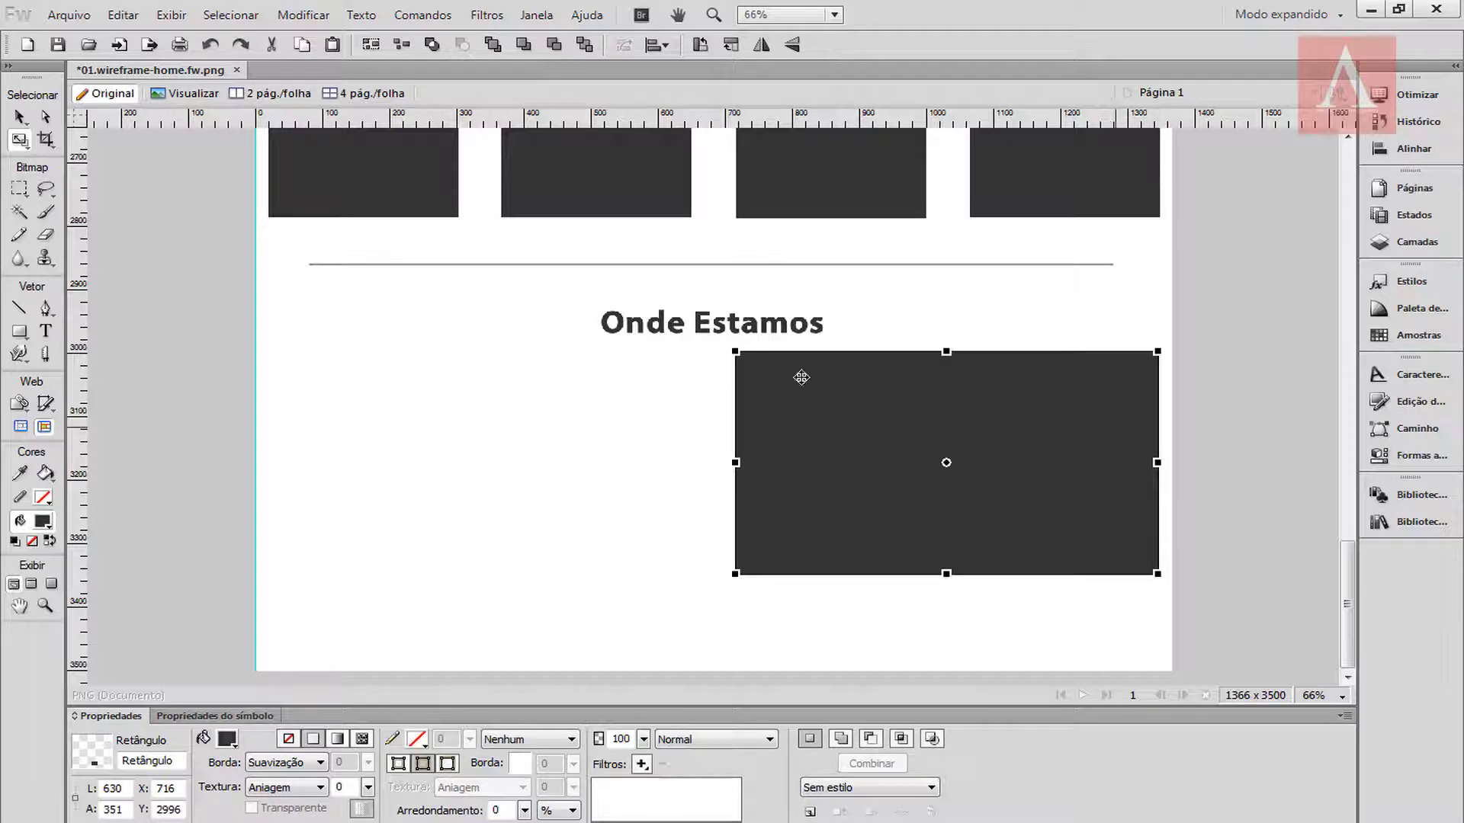
{"action": "key", "text": "Return"}
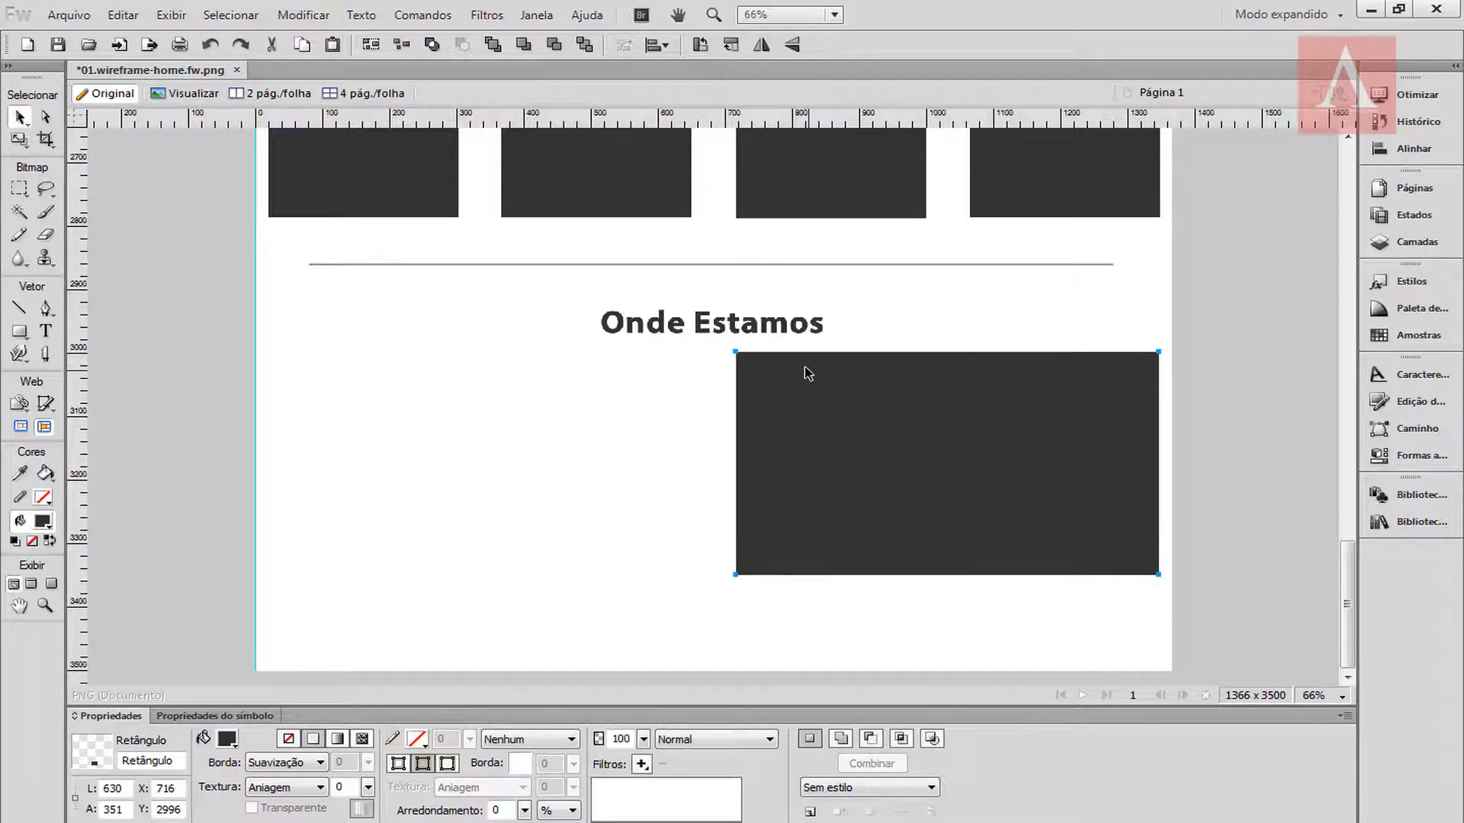
Step: Move the enlarged rectangle down to Y 3036 to leave space below the "Onde Estamos" heading
{"action": "key", "text": "shift+Down"}
{"action": "key", "text": "shift+Down"}
{"action": "key", "text": "shift+Down"}
{"action": "key", "text": "shift+Down"}
{"action": "key", "text": "shift+Down"}
{"action": "left_click", "coordinate": [692, 345]}
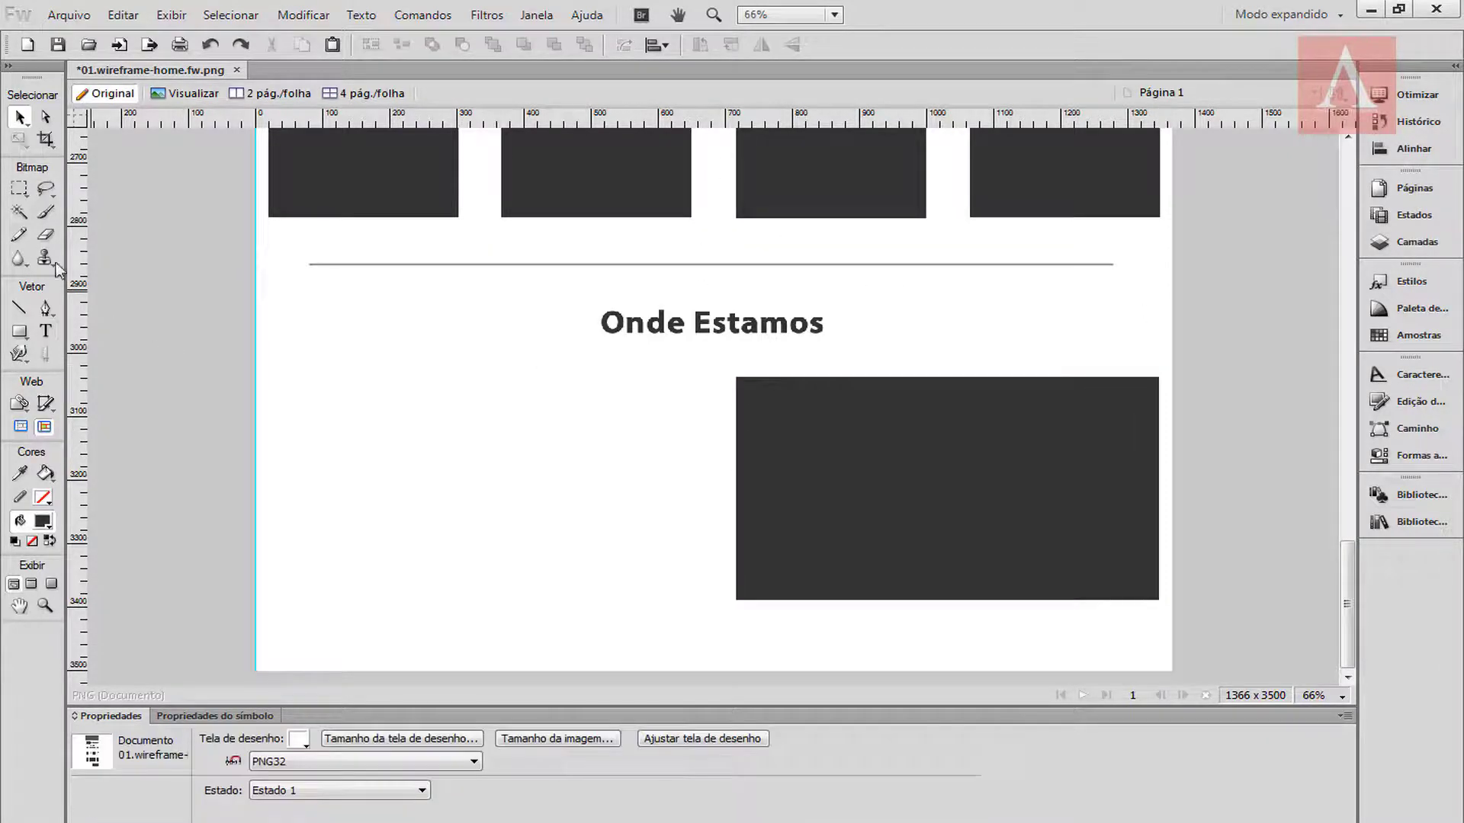
Step: Copy a rectangle from the row above, resize it to 25 x 25, and place it at X 17, level with the large rectangle's upper edge
{"action": "left_click", "coordinate": [570, 175]}
{"action": "left_click_drag", "start_coordinate": [570, 174], "coordinate": [479, 450]}
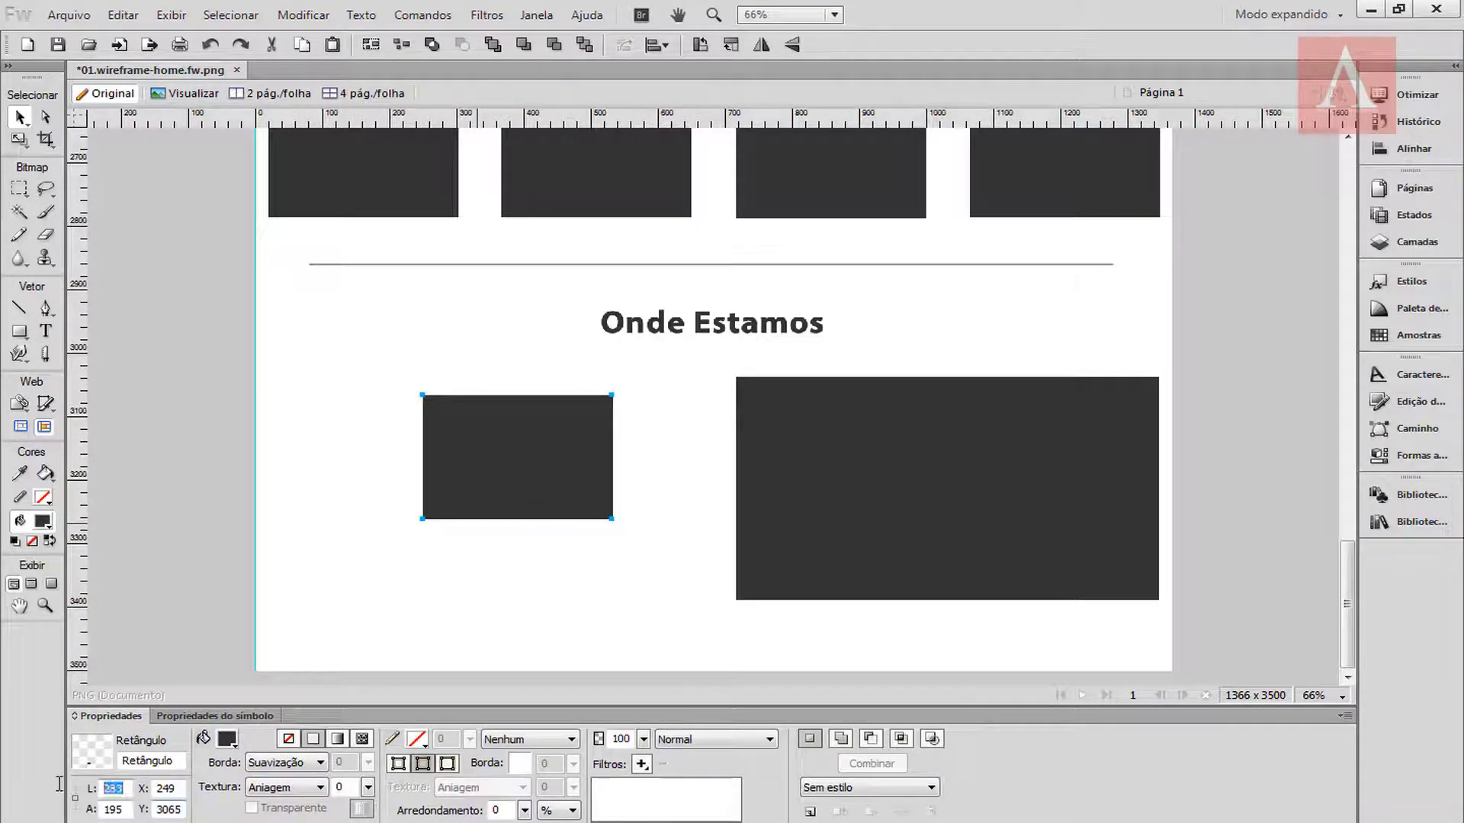
{"action": "type", "text": "25"}
{"action": "key", "text": "Tab"}
{"action": "type", "text": "25"}
{"action": "key", "text": "Tab"}
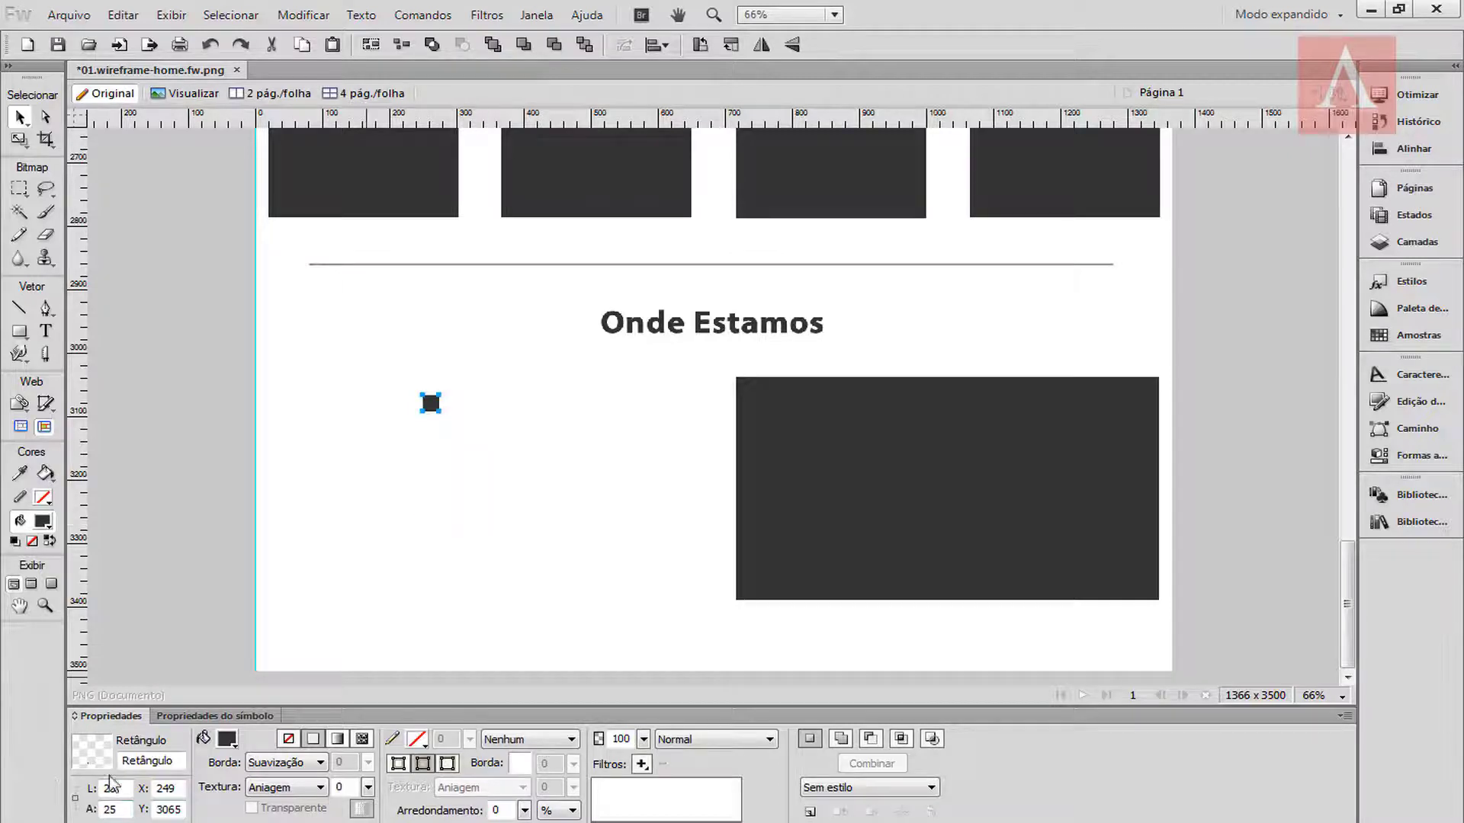
{"action": "left_click_drag", "start_coordinate": [430, 414], "coordinate": [267, 387]}
Step: Duplicate the 25 x 25 square twice straight downward to form an evenly spaced column of three
{"action": "key", "text": "ctrl+shift+d"}
{"action": "key", "text": "shift+Down"}
{"action": "key", "text": "shift+Down"}
{"action": "key", "text": "shift+Down"}
{"action": "key", "text": "shift+Down"}
{"action": "key", "text": "shift+Down"}
{"action": "key", "text": "shift+Down"}
{"action": "key", "text": "shift+Down"}
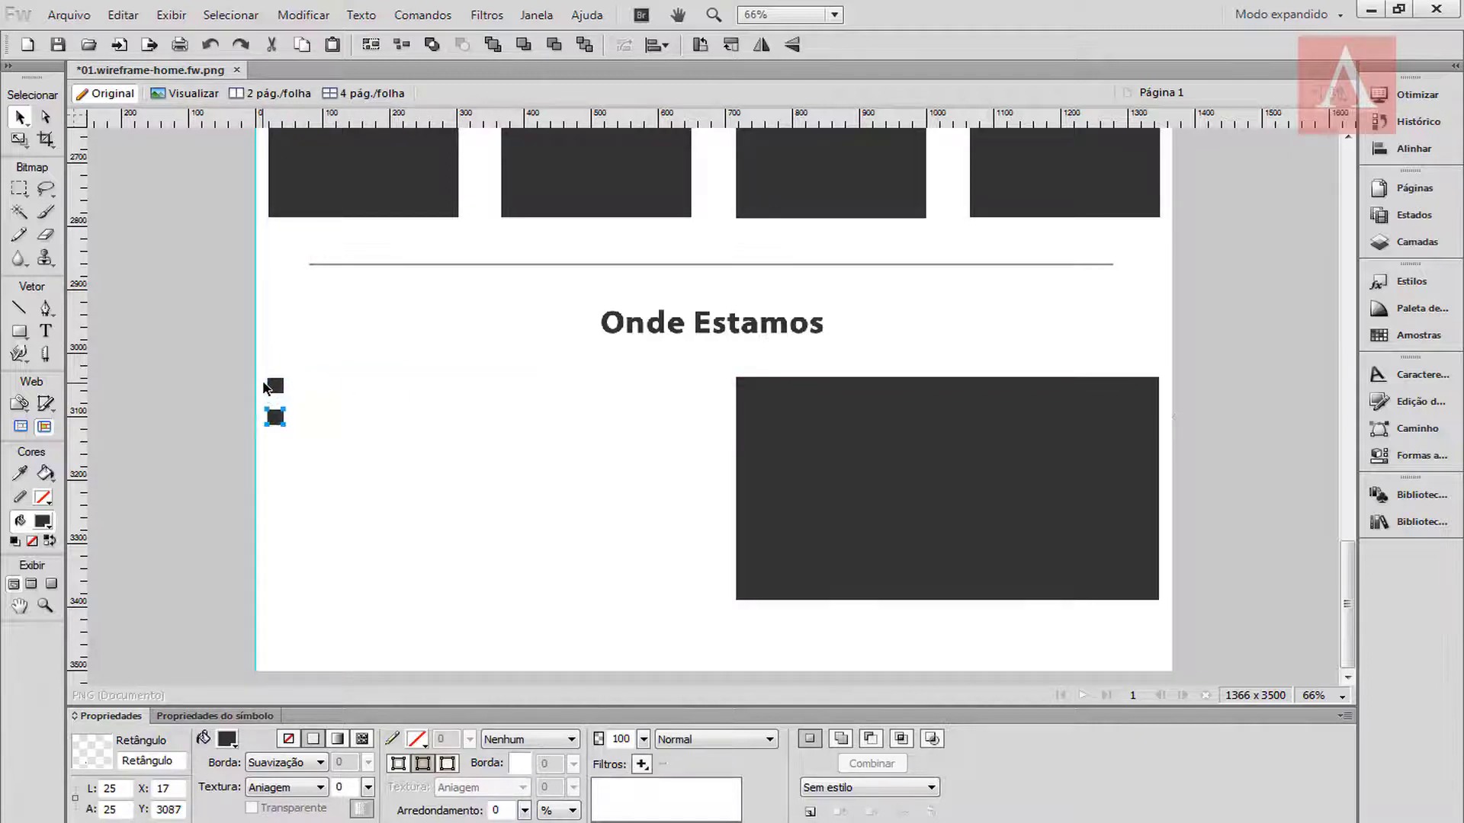
{"action": "key", "text": "ctrl+y"}
{"action": "key", "text": "shift+Up"}
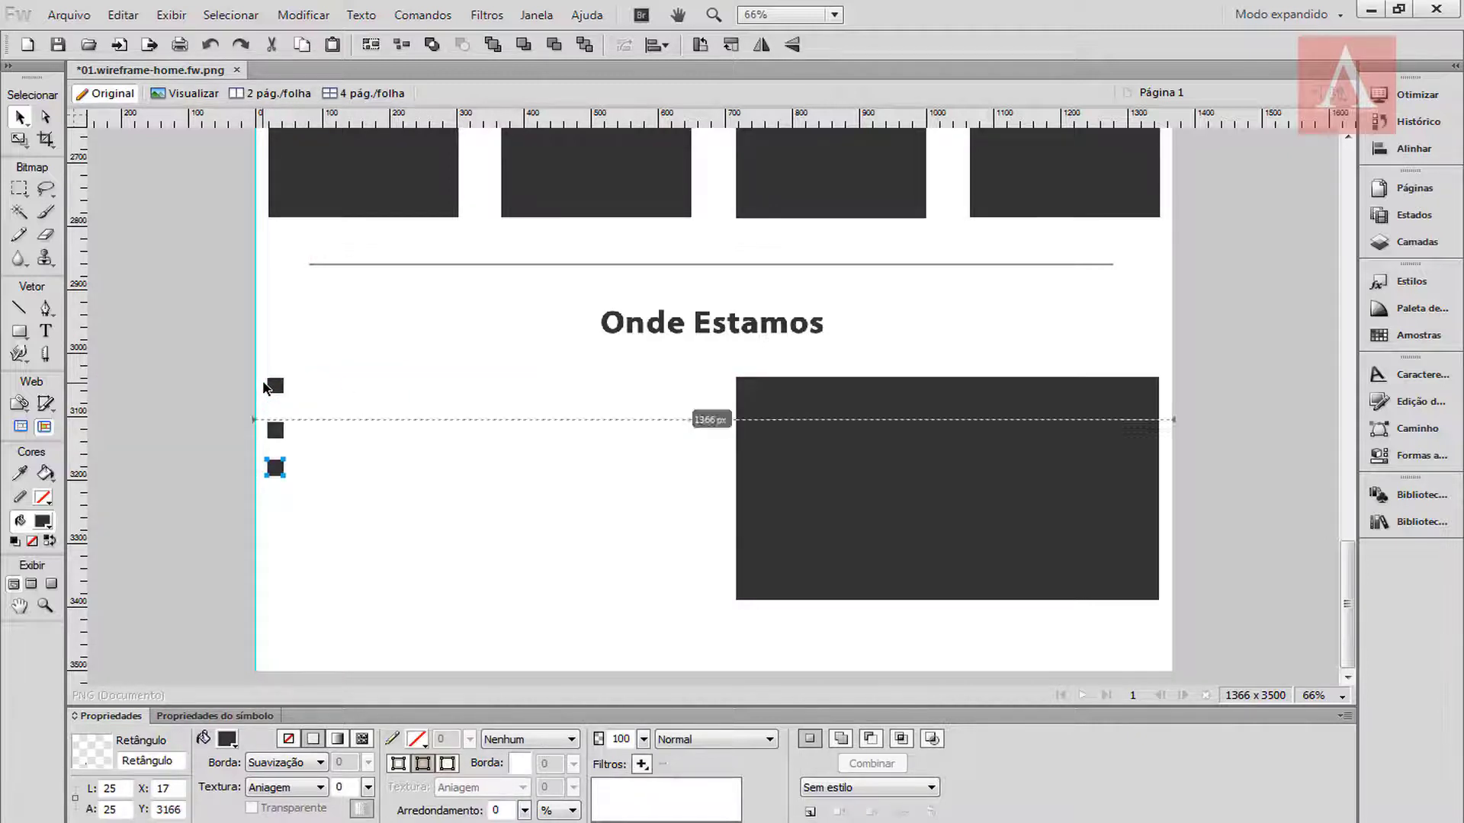
Step: Place a copy of the "Quem já passou por aqui..." heading by the first square and format it Regular, size 20, left-aligned
{"action": "left_click", "coordinate": [309, 474]}
{"action": "key", "text": "ctrl+v"}
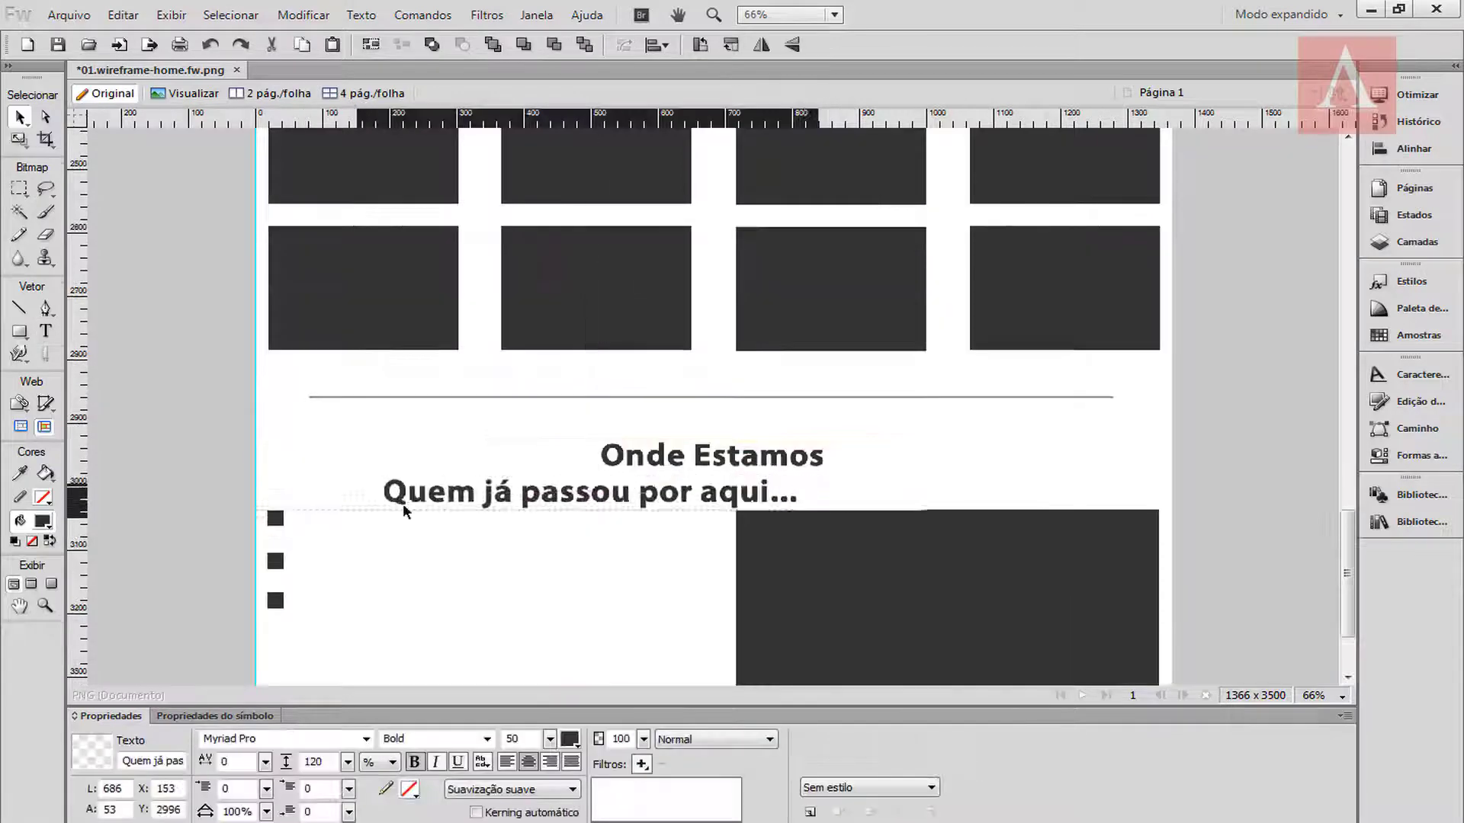
{"action": "left_click_drag", "start_coordinate": [495, 492], "coordinate": [414, 518]}
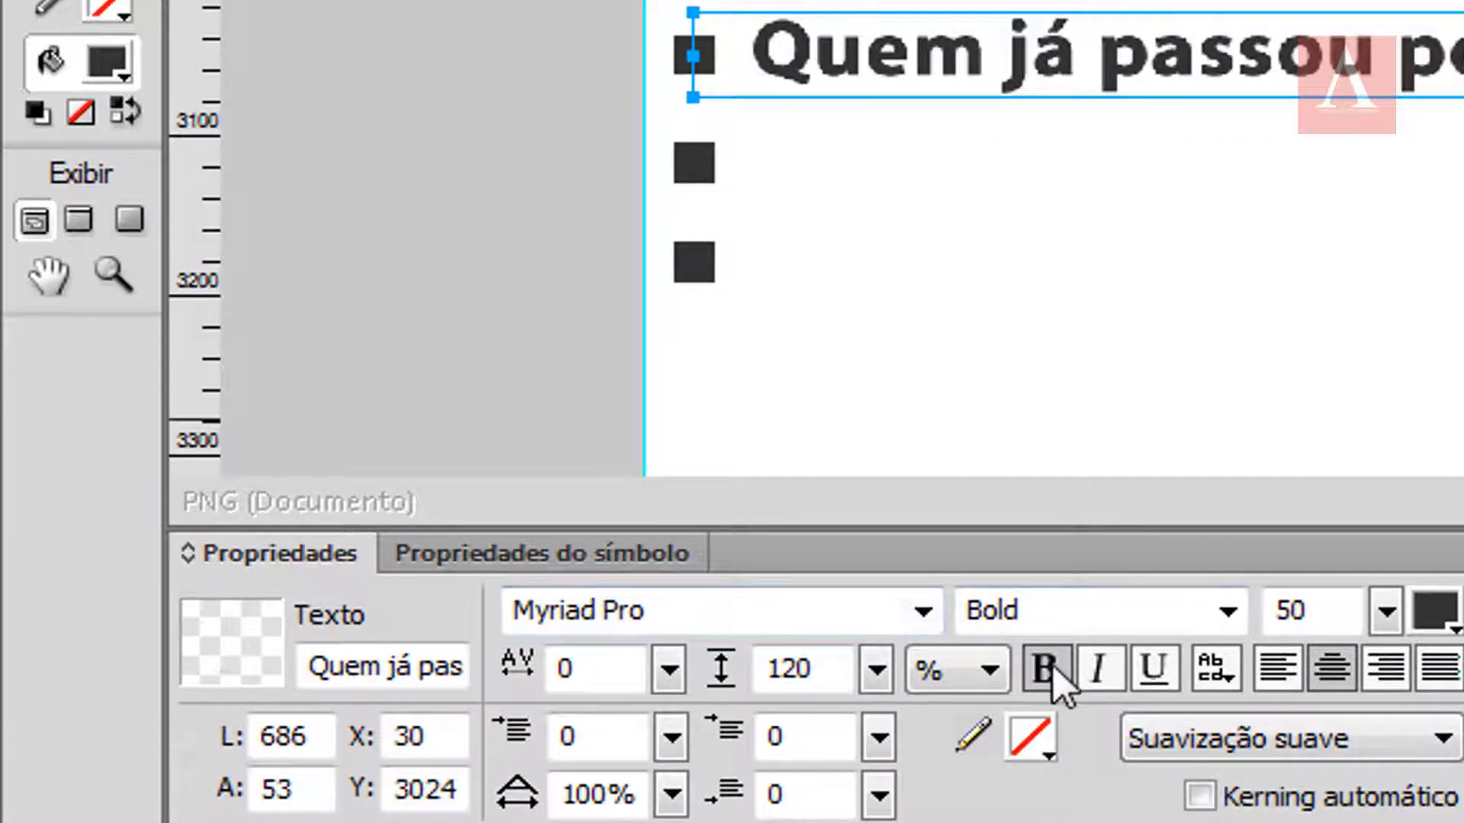
{"action": "left_click", "coordinate": [1052, 609]}
{"action": "left_click", "coordinate": [1051, 414]}
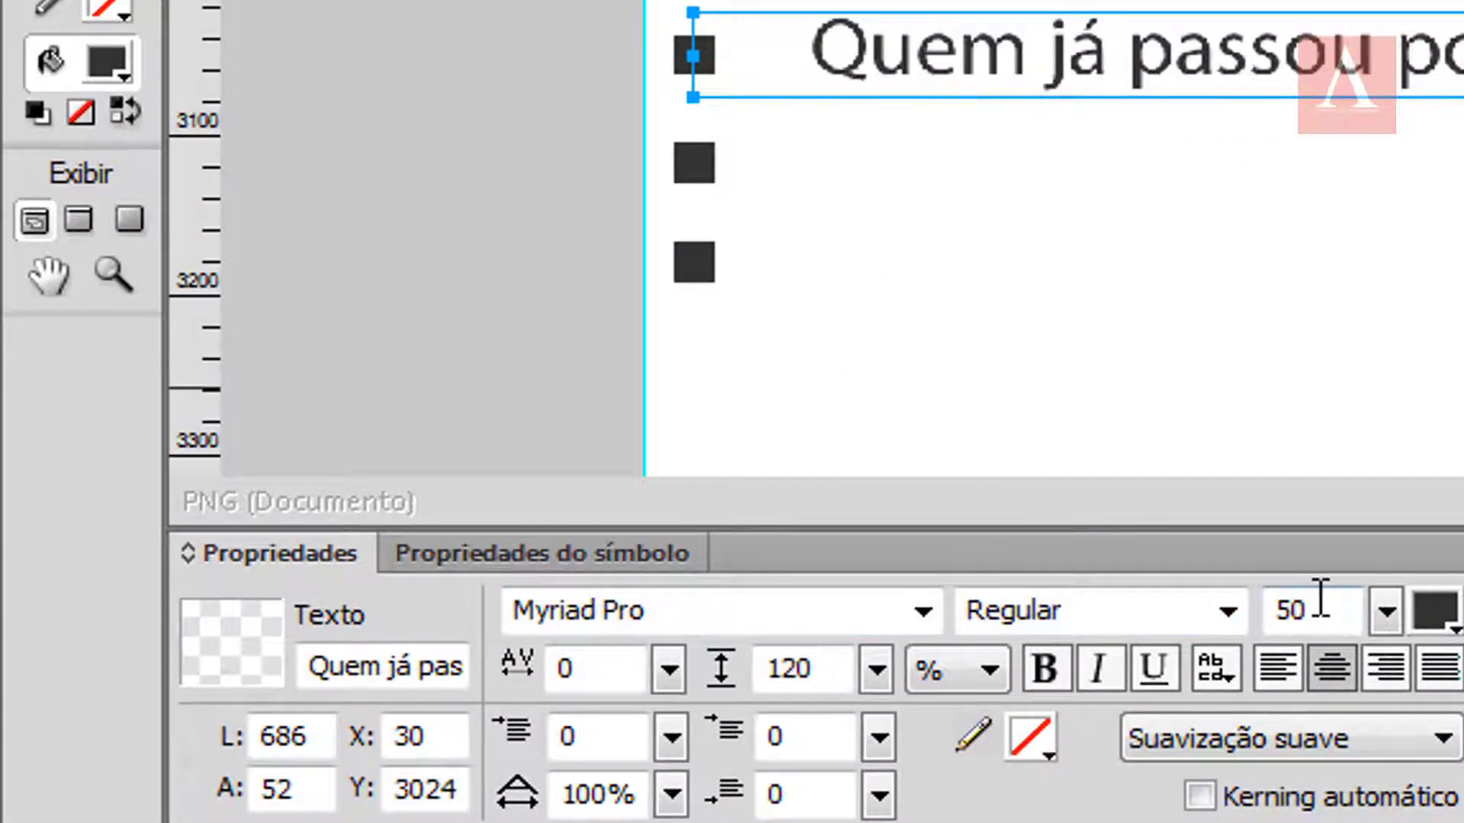
{"action": "double_click", "coordinate": [1316, 610]}
{"action": "type", "text": "20"}
{"action": "key", "text": "Return"}
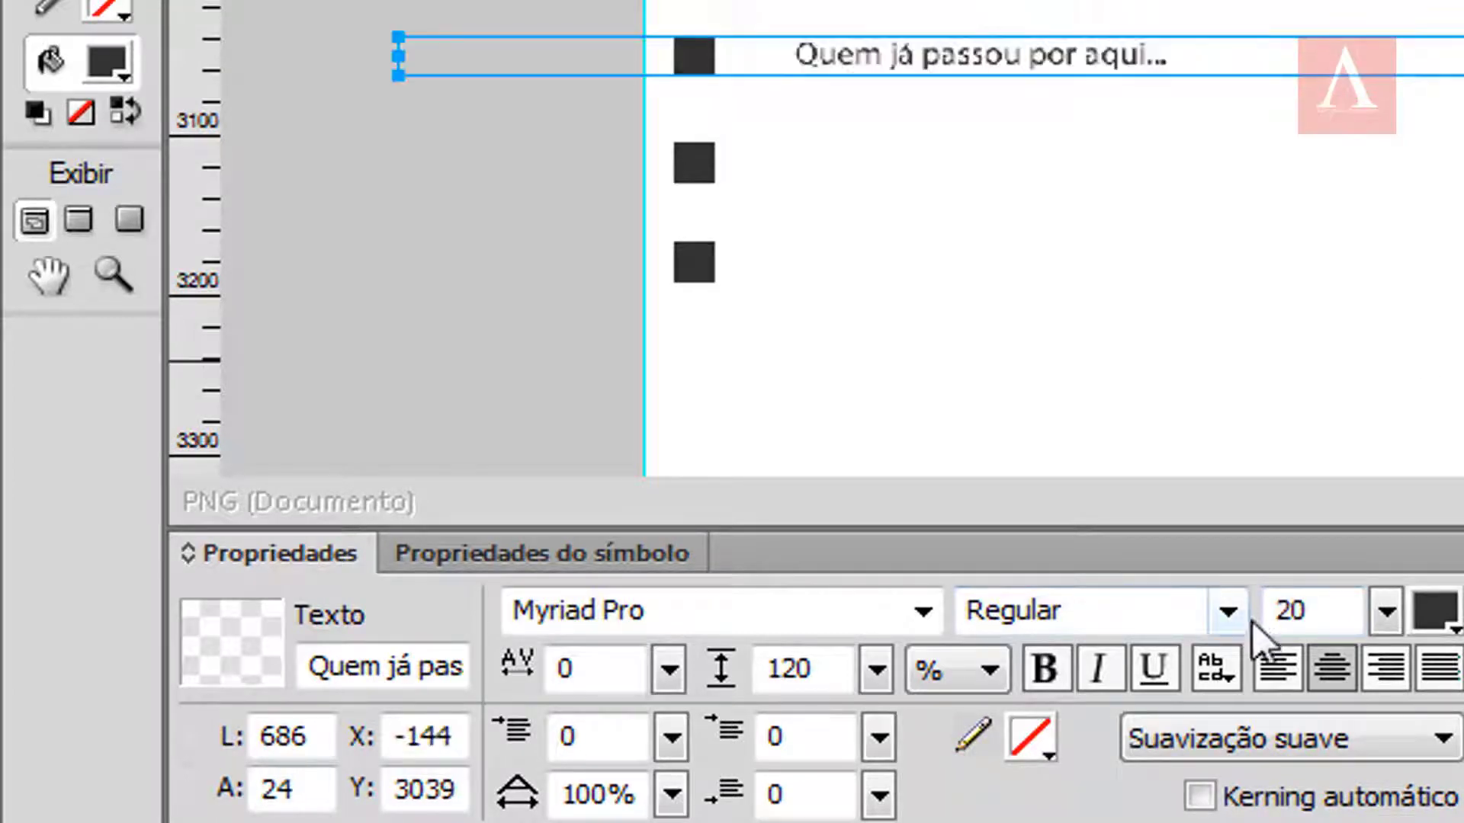
{"action": "left_click", "coordinate": [1277, 668]}
Step: Make the copied text bold and position it right beside the first square at X 52, Y 3040
{"action": "left_click_drag", "start_coordinate": [1026, 69], "coordinate": [1261, 84]}
{"action": "left_click_drag", "start_coordinate": [1159, 125], "coordinate": [1166, 111]}
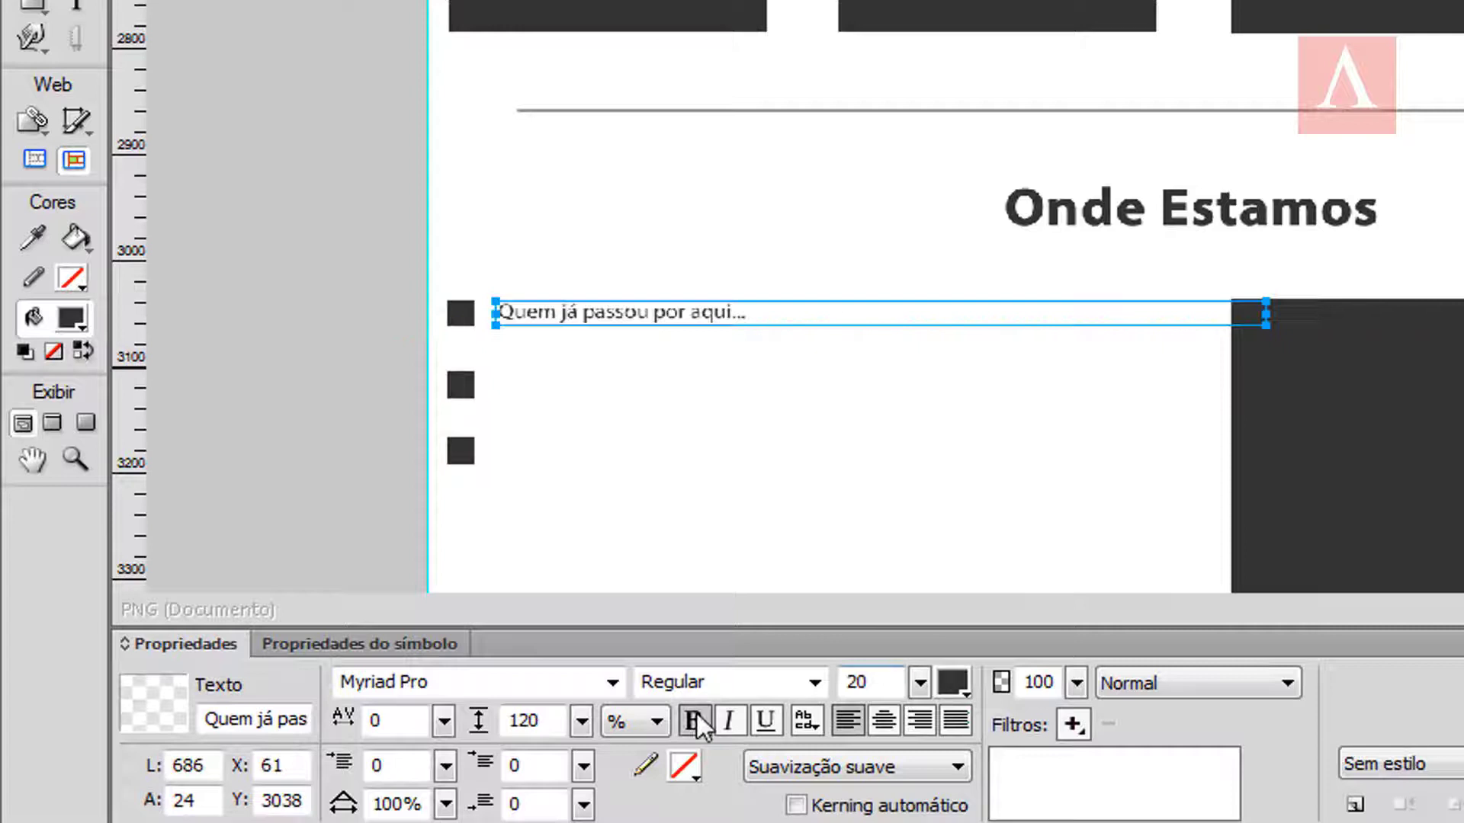
{"action": "left_click", "coordinate": [695, 718]}
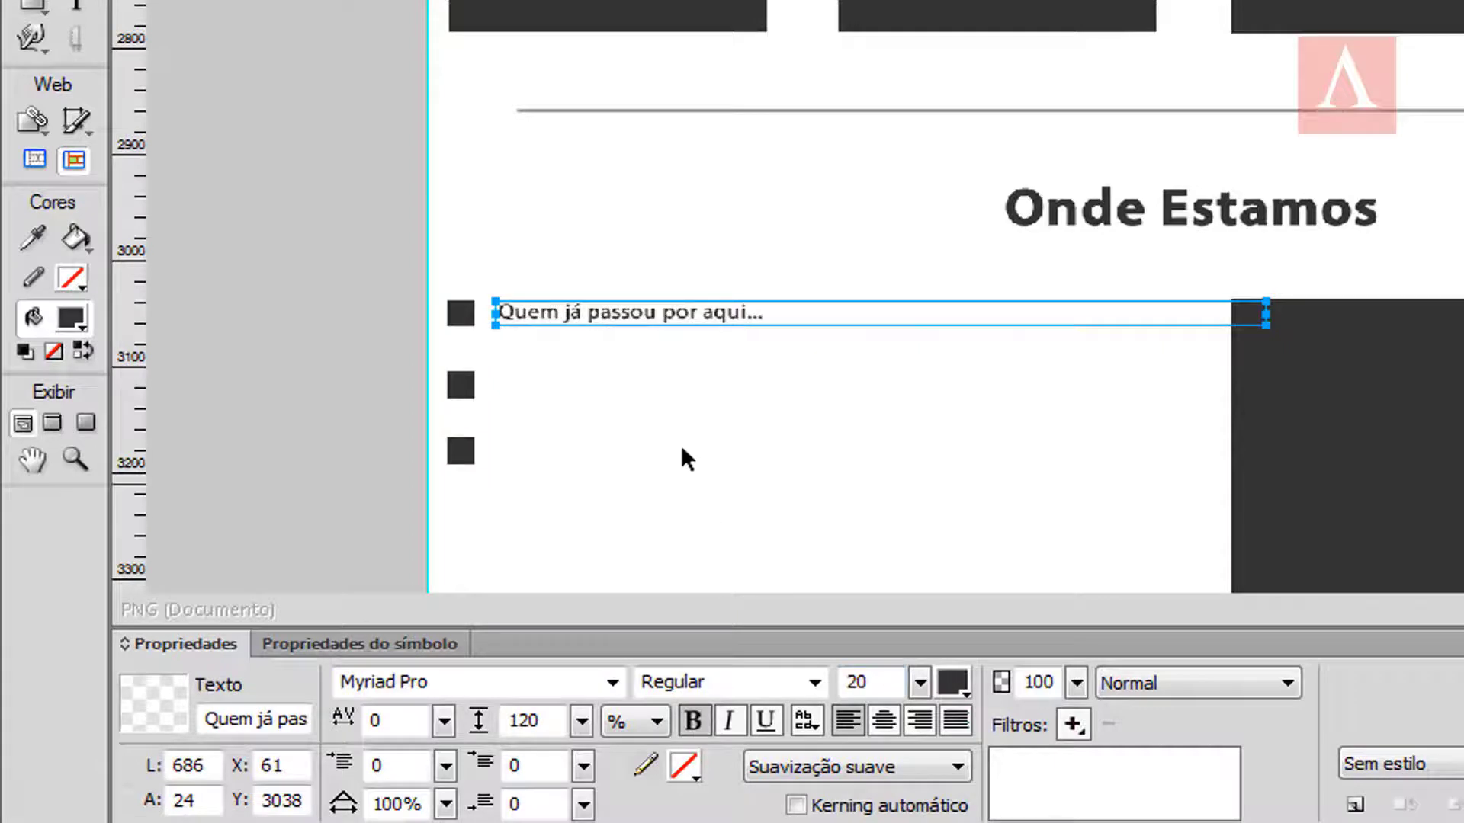
{"action": "key", "text": "Down"}
{"action": "key", "text": "Down"}
{"action": "key", "text": "Left"}
{"action": "key", "text": "Left"}
{"action": "key", "text": "Left"}
{"action": "key", "text": "Left"}
{"action": "key", "text": "Left"}
{"action": "key", "text": "Left"}
{"action": "key", "text": "Left"}
{"action": "key", "text": "Left"}
{"action": "key", "text": "Left"}
{"action": "key", "text": "Left"}
{"action": "key", "text": "Left"}
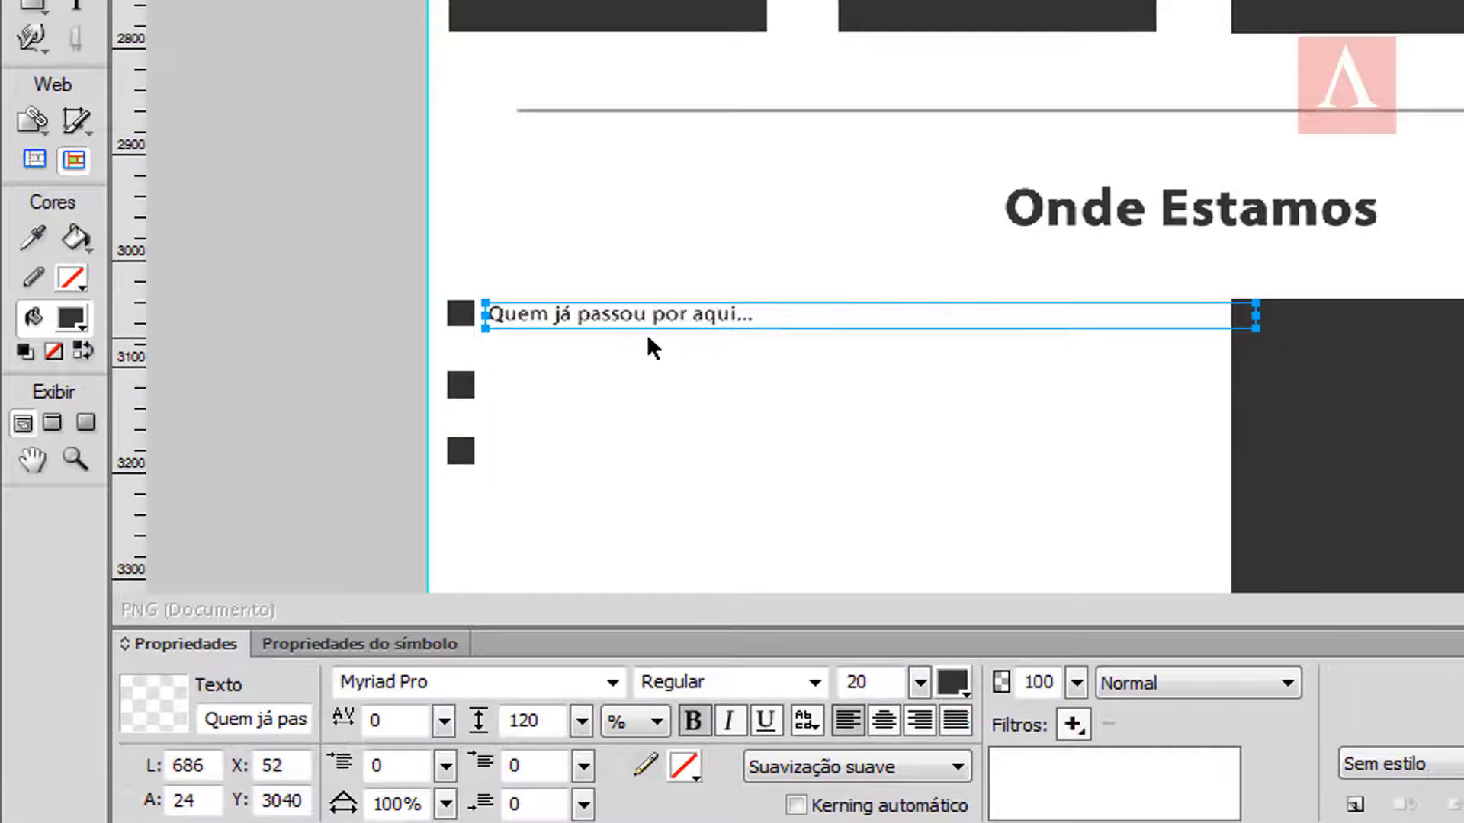
Step: Change the copied text to "Nosso endereço completo" and narrow its text box to 576 px wide
{"action": "double_click", "coordinate": [751, 314]}
{"action": "left_click_drag", "start_coordinate": [790, 310], "coordinate": [475, 309]}
{"action": "type", "text": "Nosso endereço"}
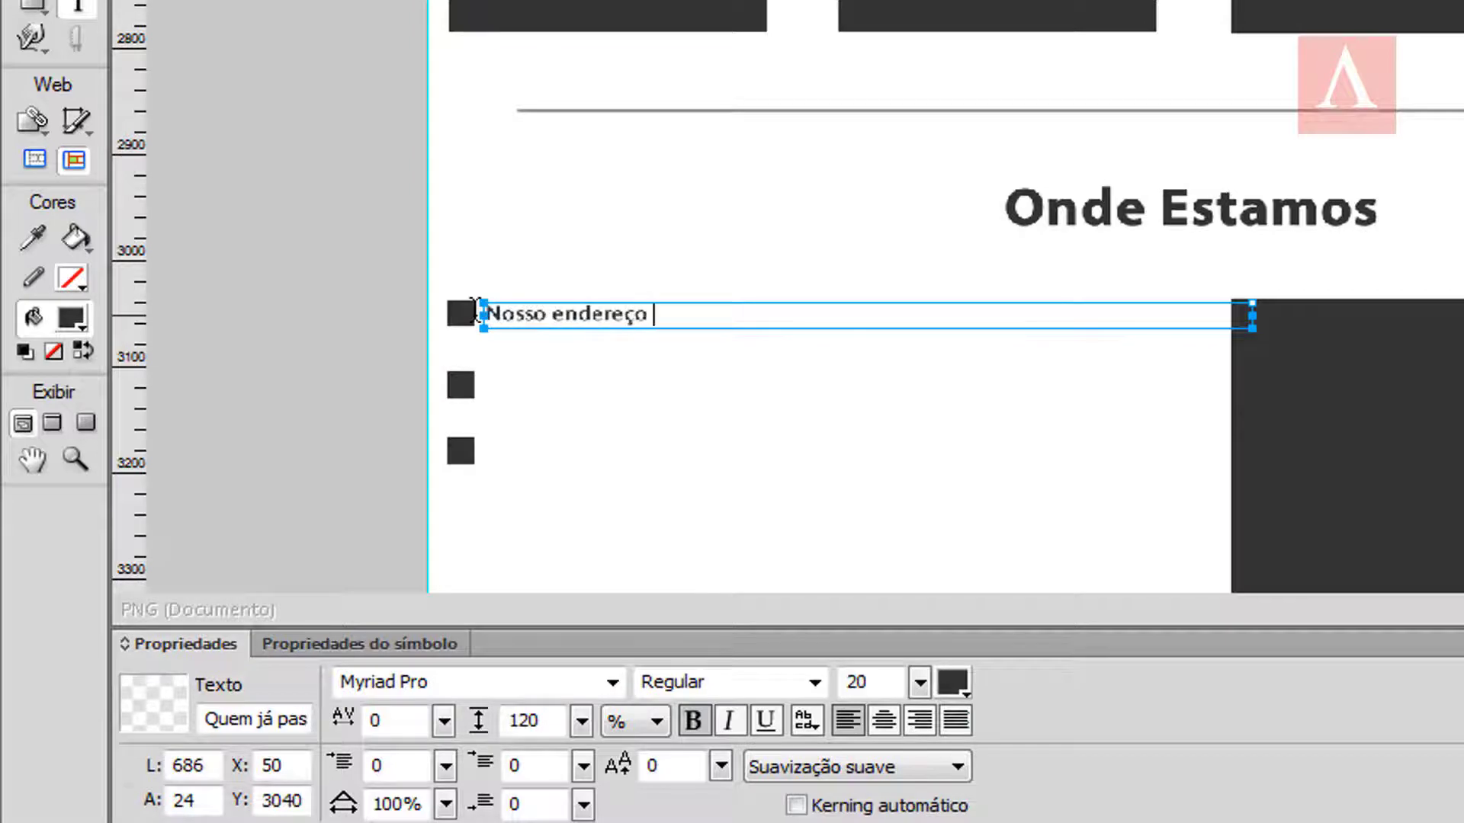
{"action": "type", "text": " completo"}
{"action": "key", "text": "Escape"}
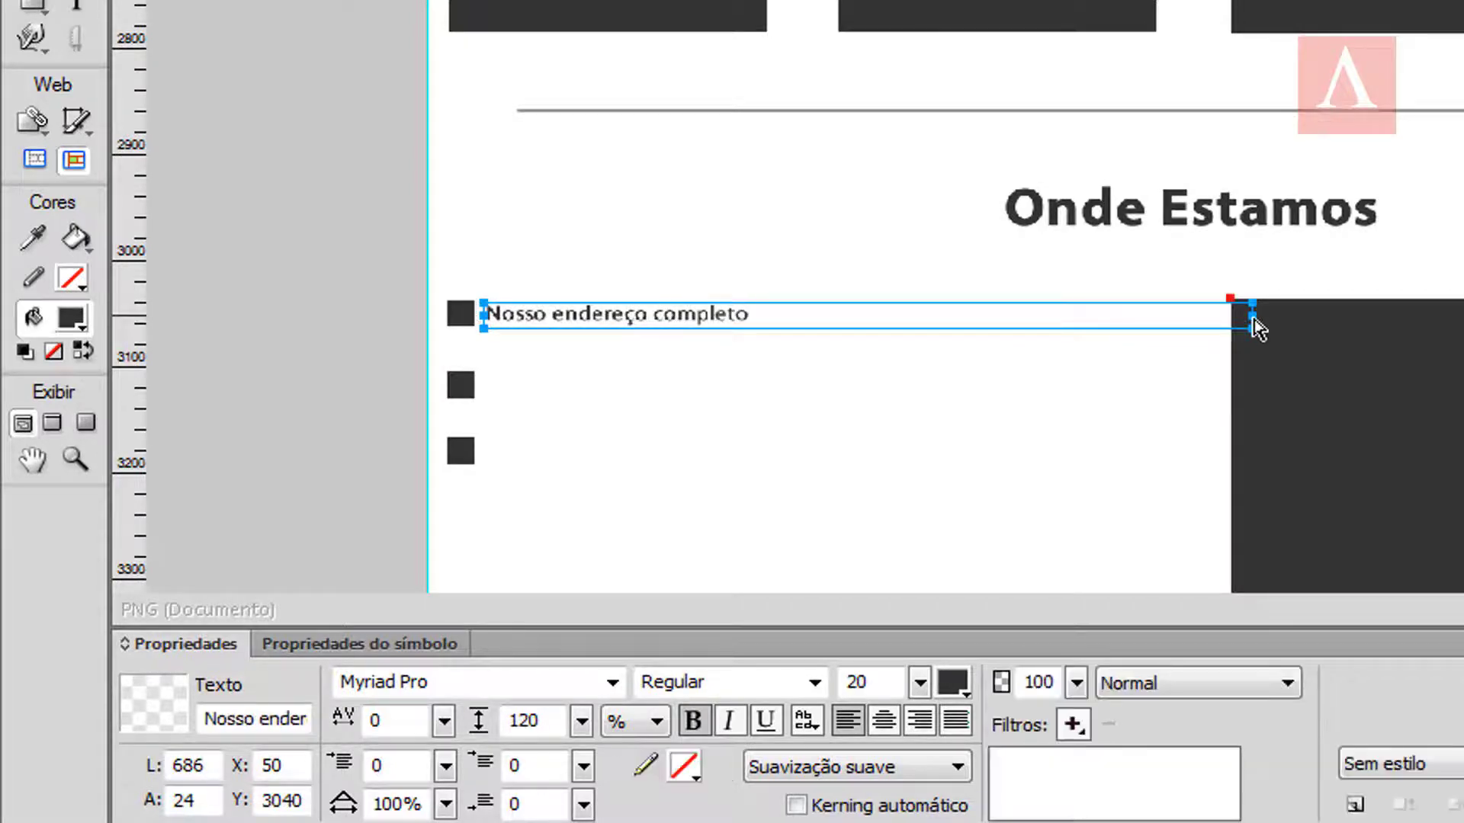
{"action": "left_click_drag", "start_coordinate": [1251, 315], "coordinate": [1136, 327]}
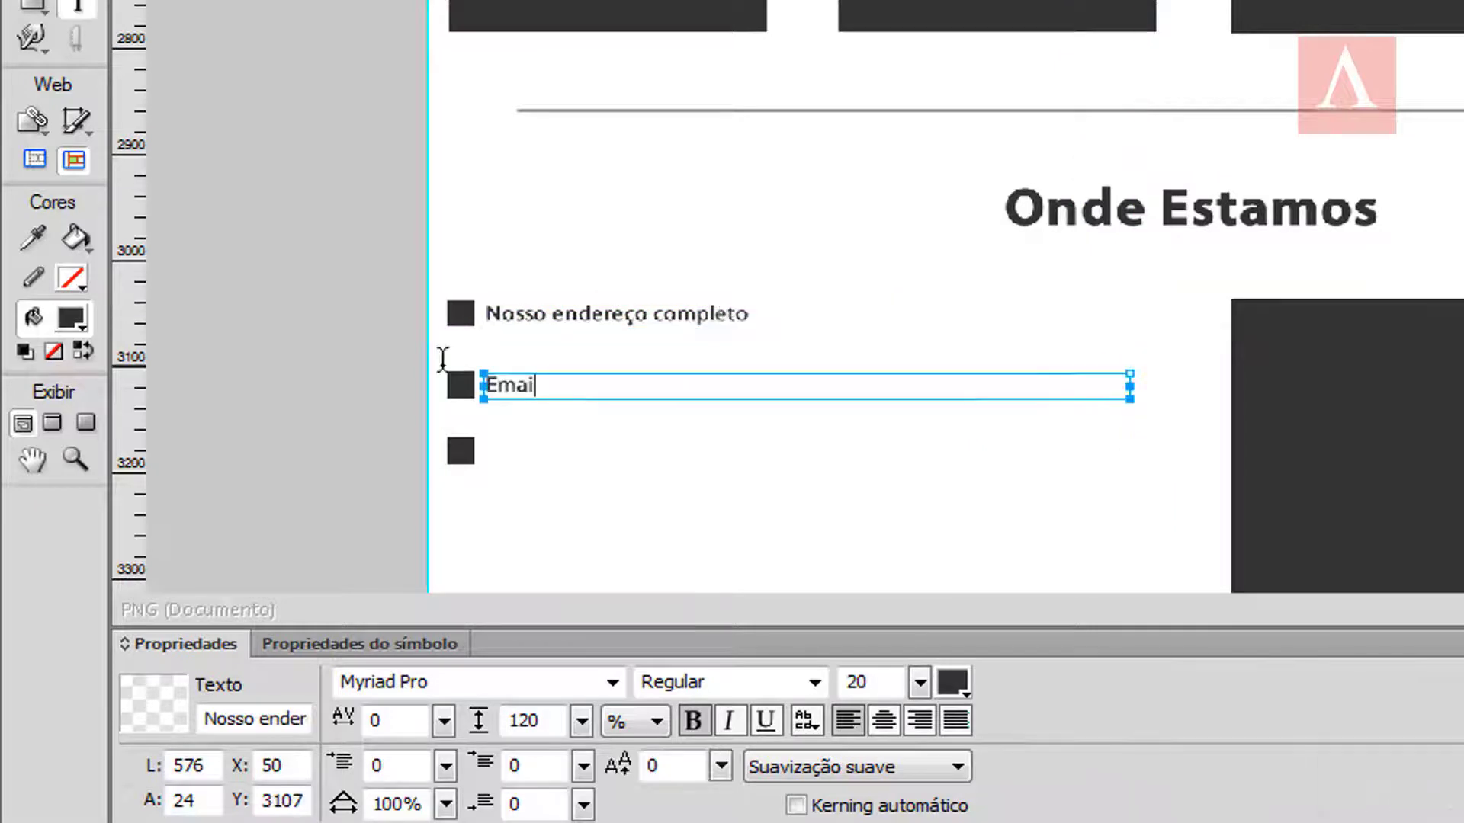
Step: Label the second square "Email para contato" and the third "Telefones para contato", using copies of the first label
{"action": "type", "text": "l para contato"}
{"action": "key", "text": "Escape"}
{"action": "key", "text": "ctrl+shift+d"}
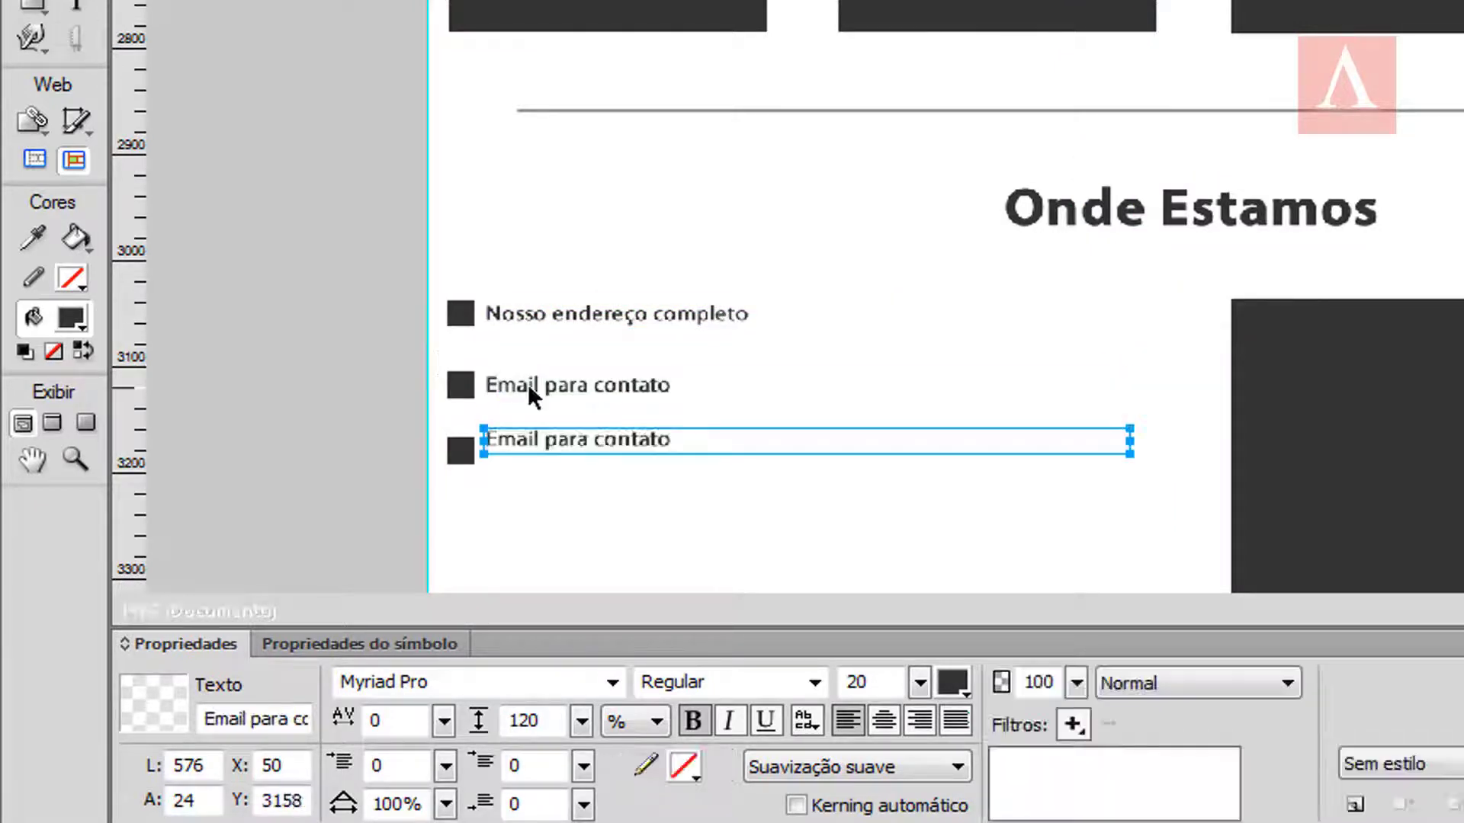
{"action": "left_click", "coordinate": [451, 434]}
{"action": "key", "text": "ctrl+a"}
{"action": "type", "text": "Telefones"}
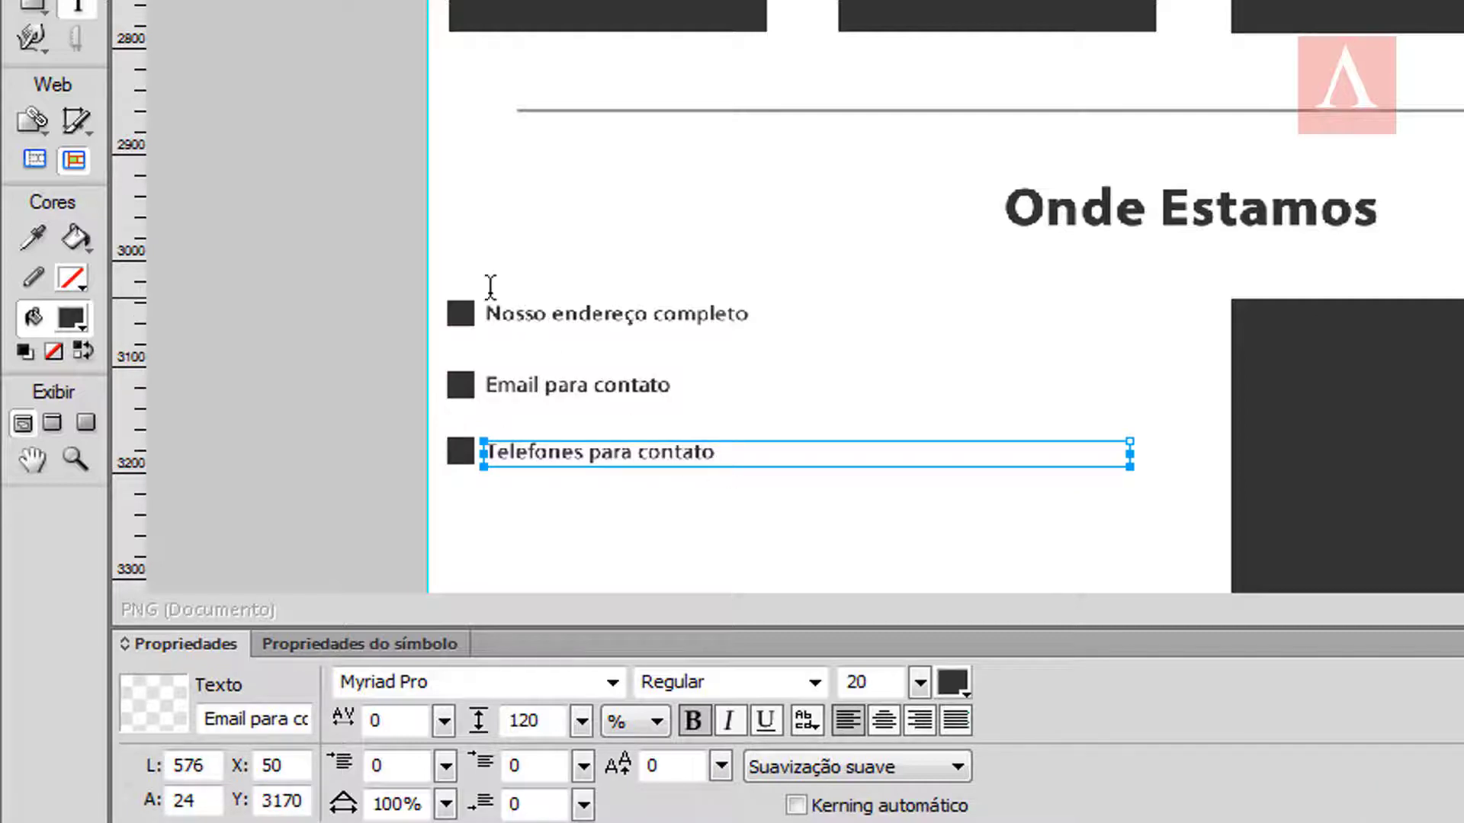
{"action": "left_click", "coordinate": [294, 197]}
{"action": "scroll", "coordinate": [511, 153], "scroll_direction": "down", "scroll_amount": 3}
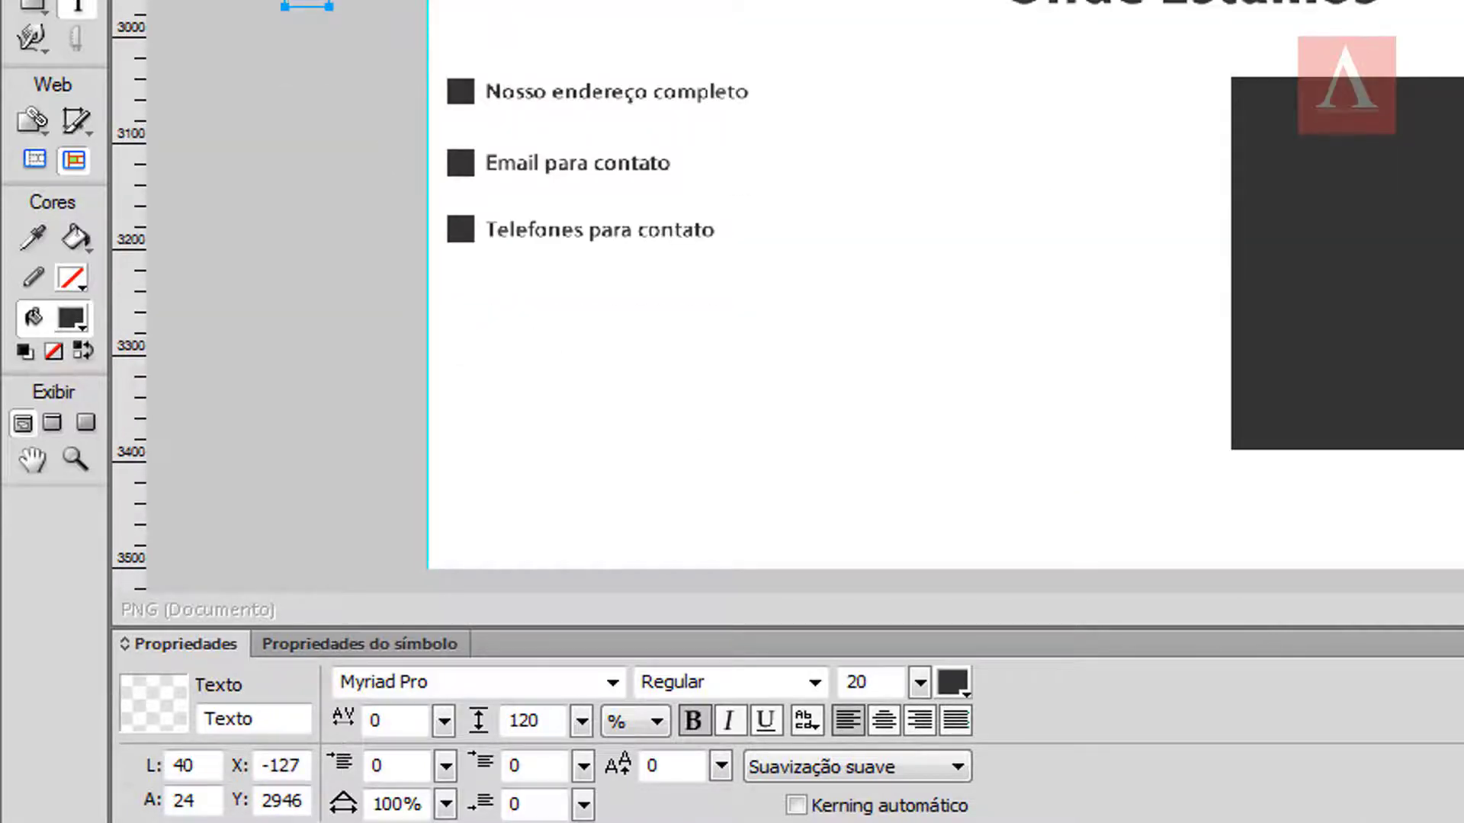
{"action": "key", "text": "Escape"}
Step: Place a copy of a 283 x 195 rectangle from the section above below the contact lines, at X 235, Y 3260
{"action": "left_click", "coordinate": [1281, 159]}
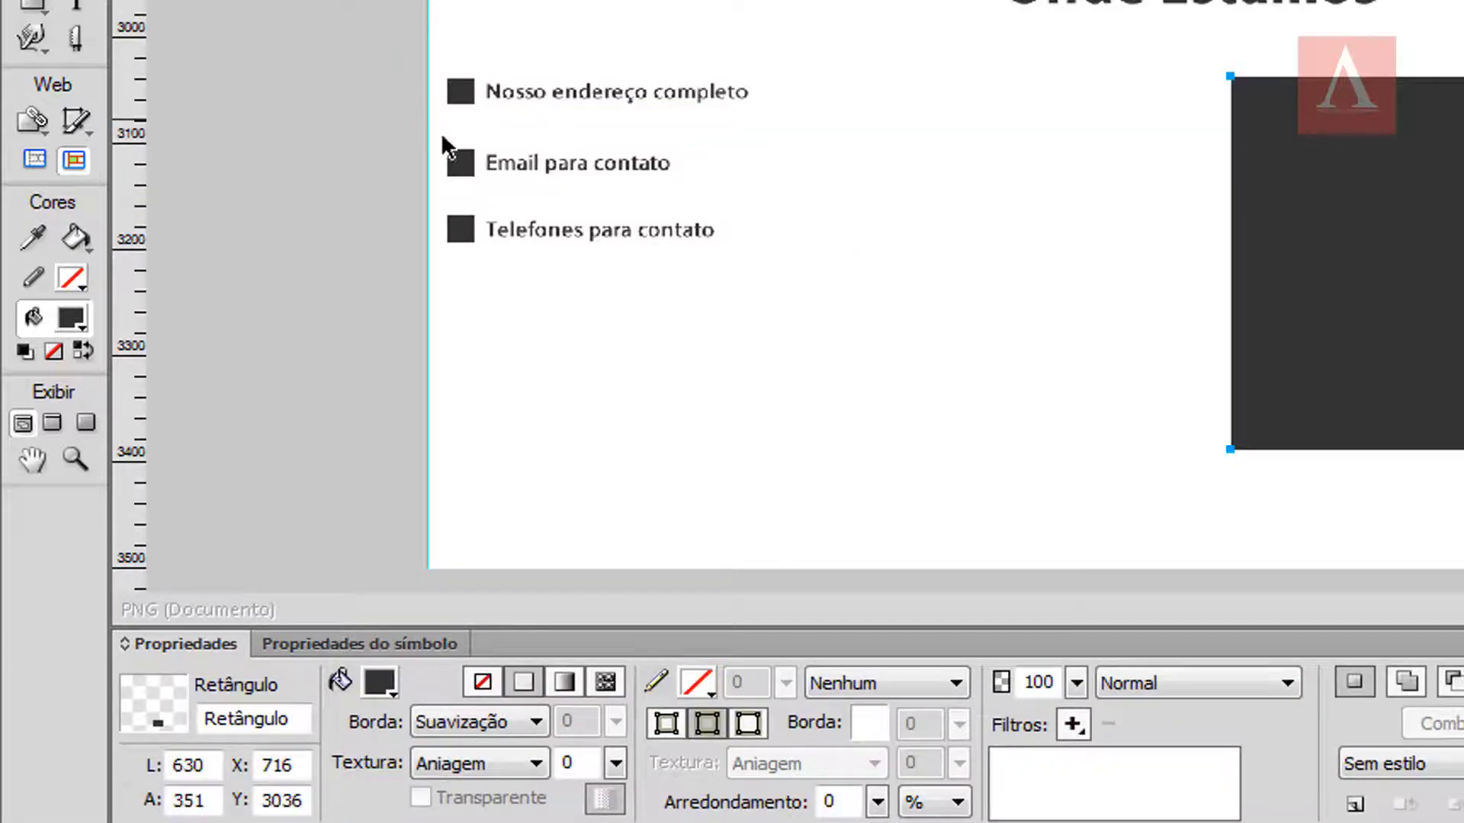
{"action": "left_click", "coordinate": [639, 2]}
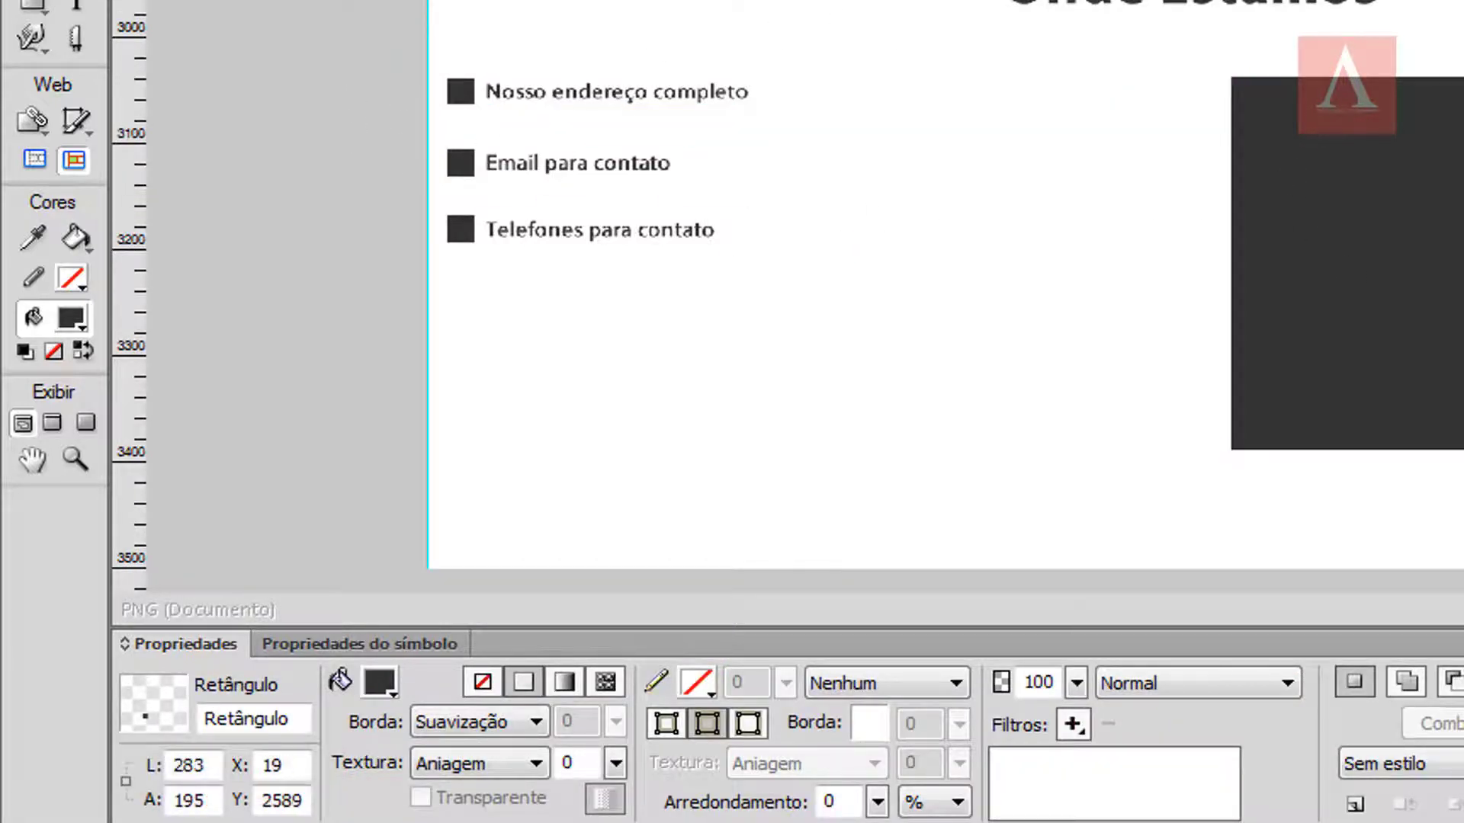
{"action": "left_click_drag", "start_coordinate": [726, 4], "coordinate": [970, 461]}
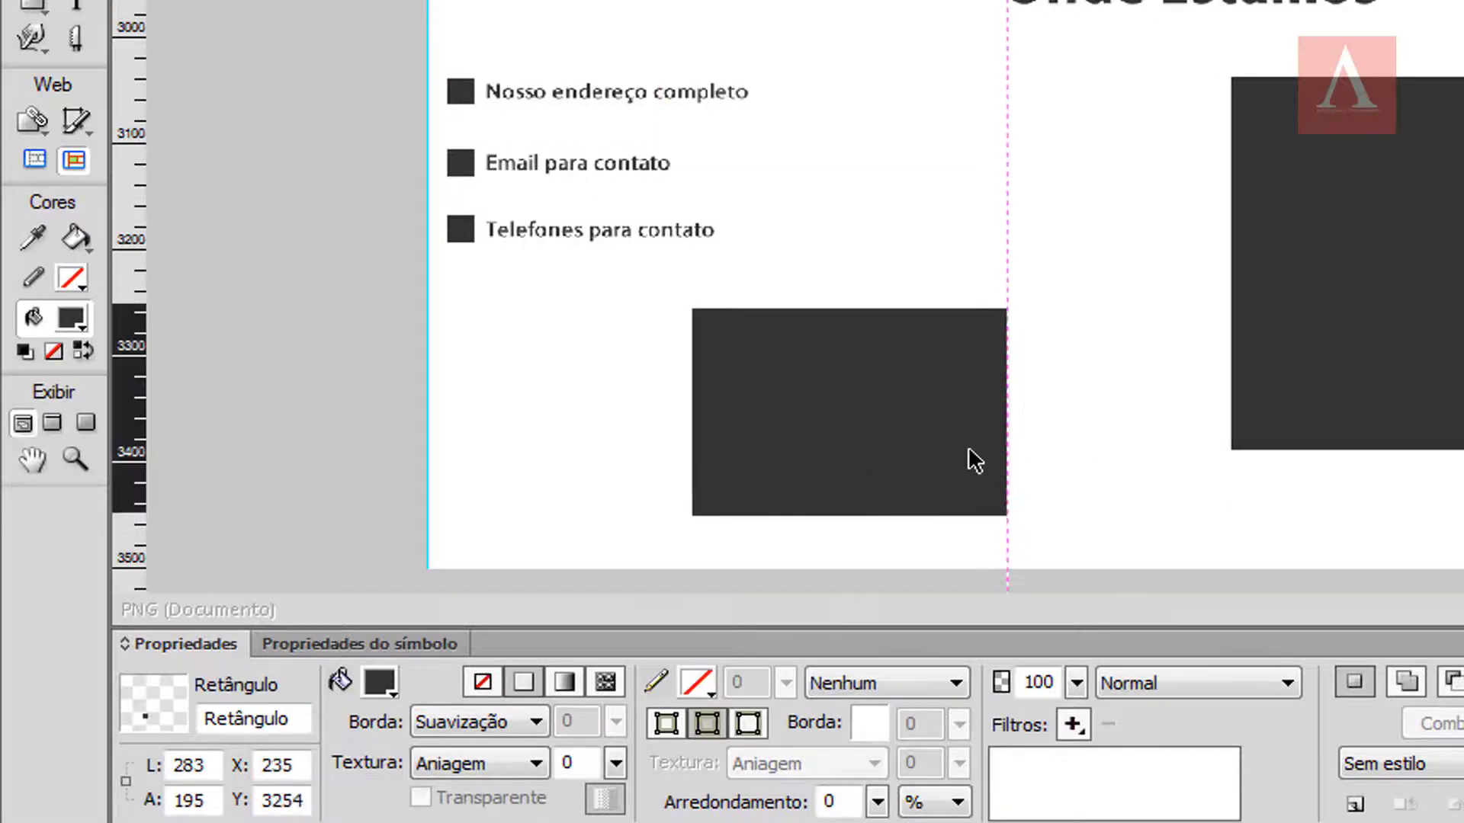
{"action": "left_click_drag", "start_coordinate": [847, 382], "coordinate": [850, 444]}
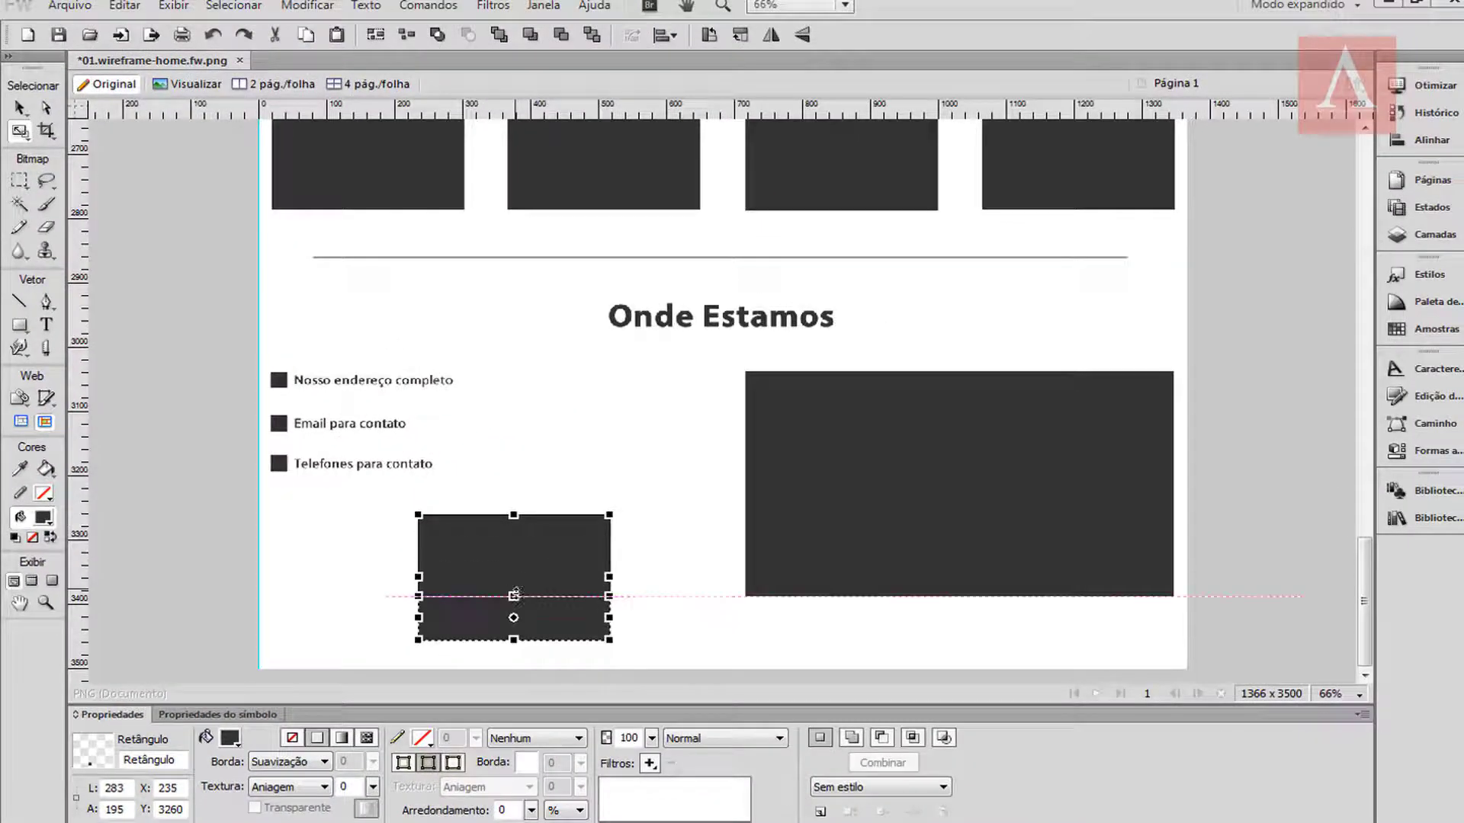
Step: Stretch the copied rectangle into a footer bar of about 1360 x 79 along the page's lower edge
{"action": "left_click_drag", "start_coordinate": [515, 594], "coordinate": [1126, 618]}
{"action": "left_click_drag", "start_coordinate": [989, 633], "coordinate": [259, 634]}
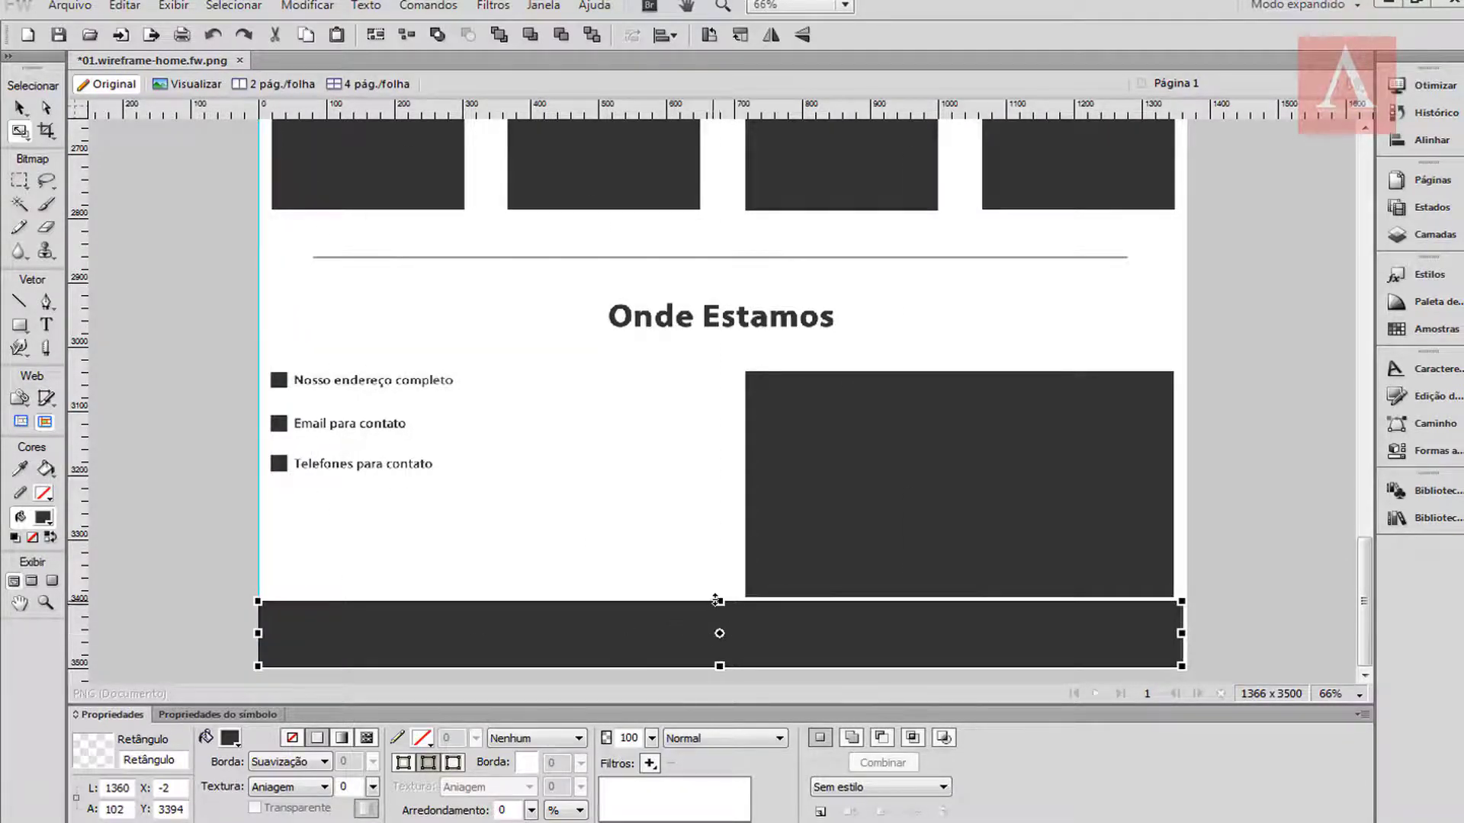
{"action": "left_click_drag", "start_coordinate": [719, 601], "coordinate": [719, 618]}
{"action": "key", "text": "v"}
Step: Set the footer bar's width to 1366 and align it to the page at X 0, Y 3420
{"action": "key", "text": "Up"}
{"action": "key", "text": "Up"}
{"action": "key", "text": "Up"}
{"action": "key", "text": "Up"}
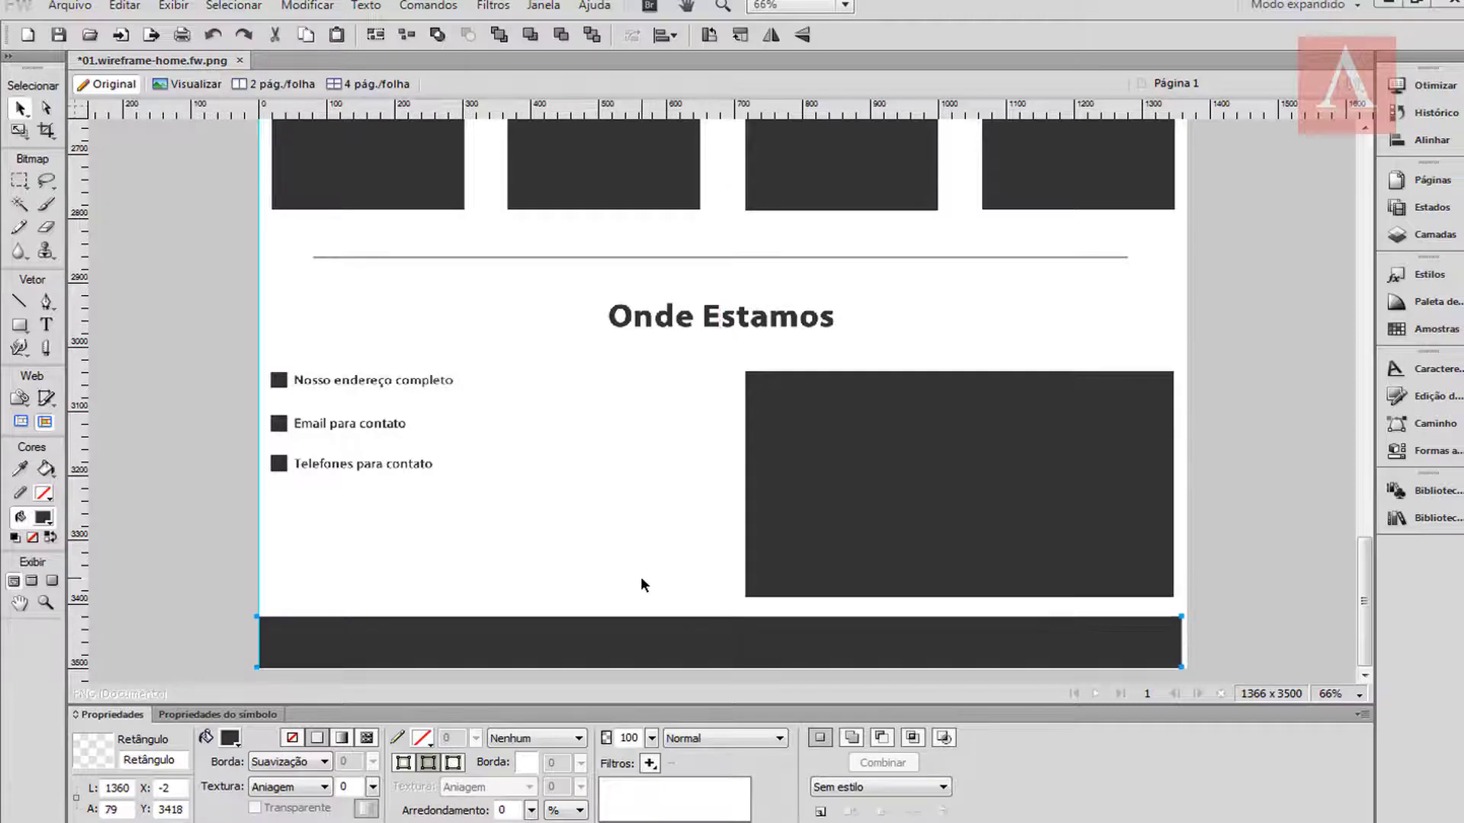
{"action": "key", "text": "Right"}
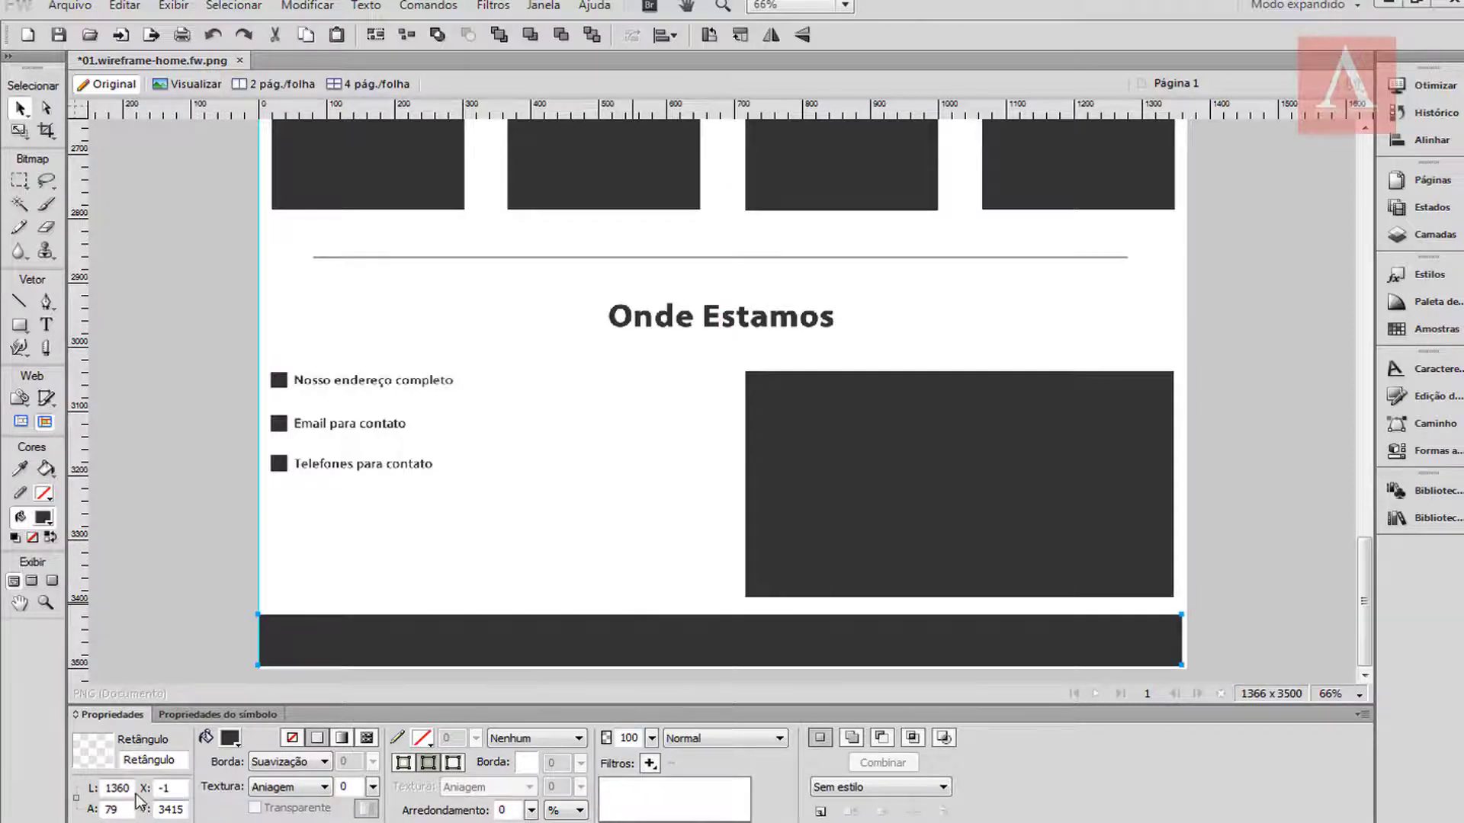
{"action": "left_click_drag", "start_coordinate": [129, 788], "coordinate": [79, 787]}
{"action": "type", "text": "1366"}
{"action": "key", "text": "Return"}
{"action": "left_click", "coordinate": [362, 595]}
{"action": "left_click", "coordinate": [411, 645]}
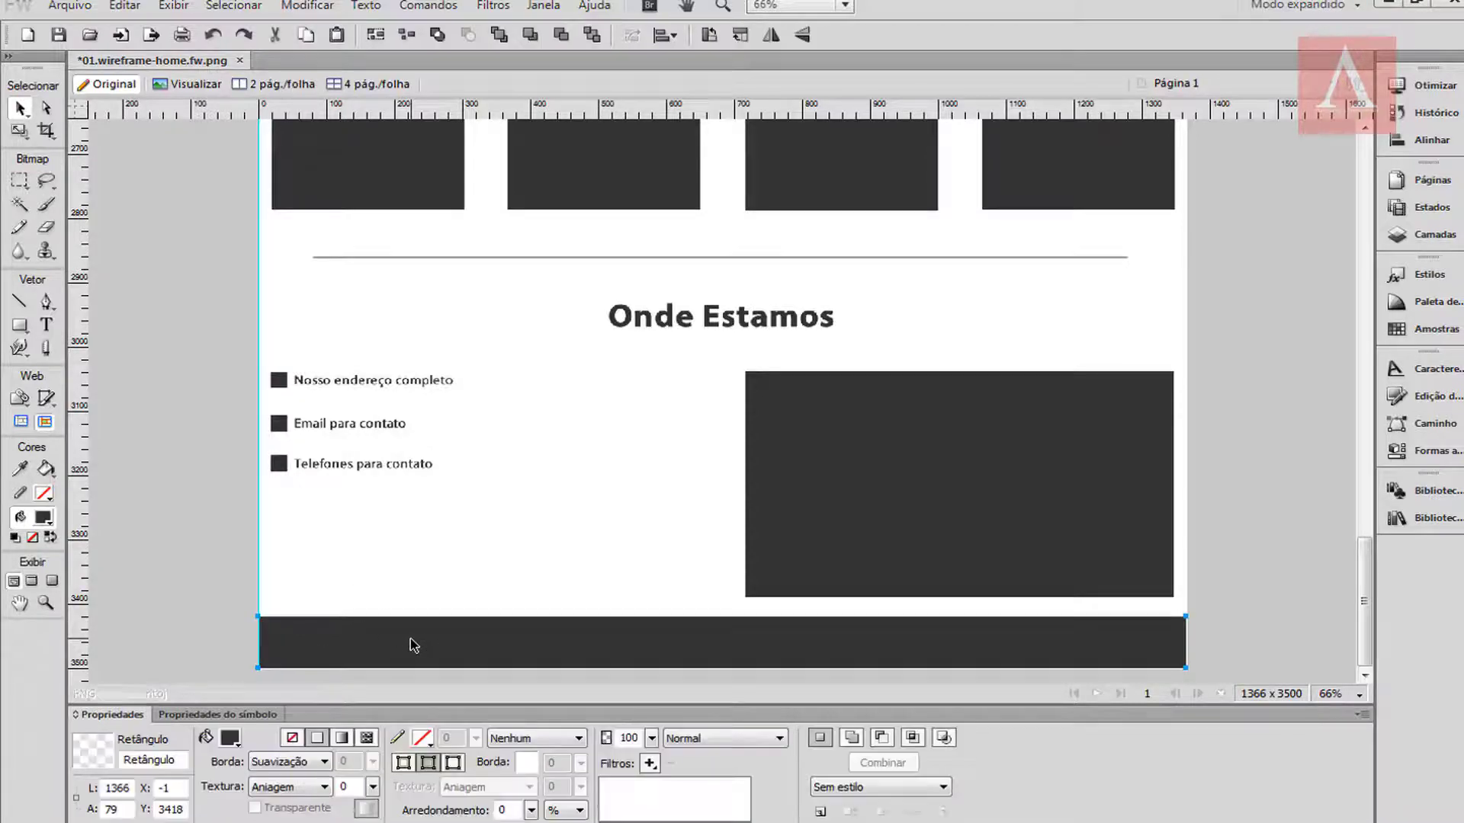
{"action": "key", "text": "Down"}
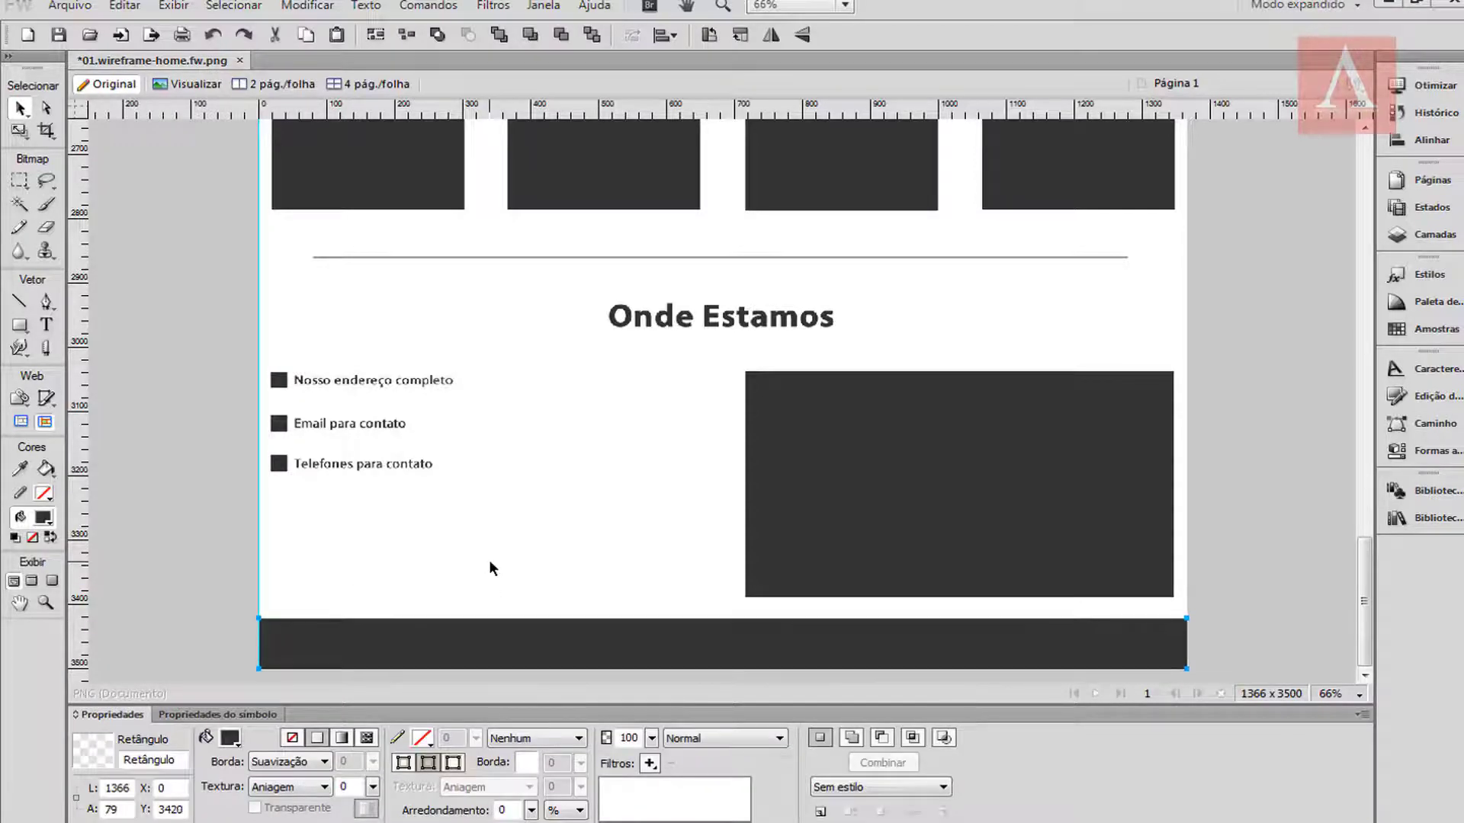
Step: Save the wireframe document
{"action": "scroll", "coordinate": [488, 550], "scroll_direction": "up", "scroll_amount": 10}
{"action": "scroll", "coordinate": [536, 565], "scroll_direction": "up", "scroll_amount": 7}
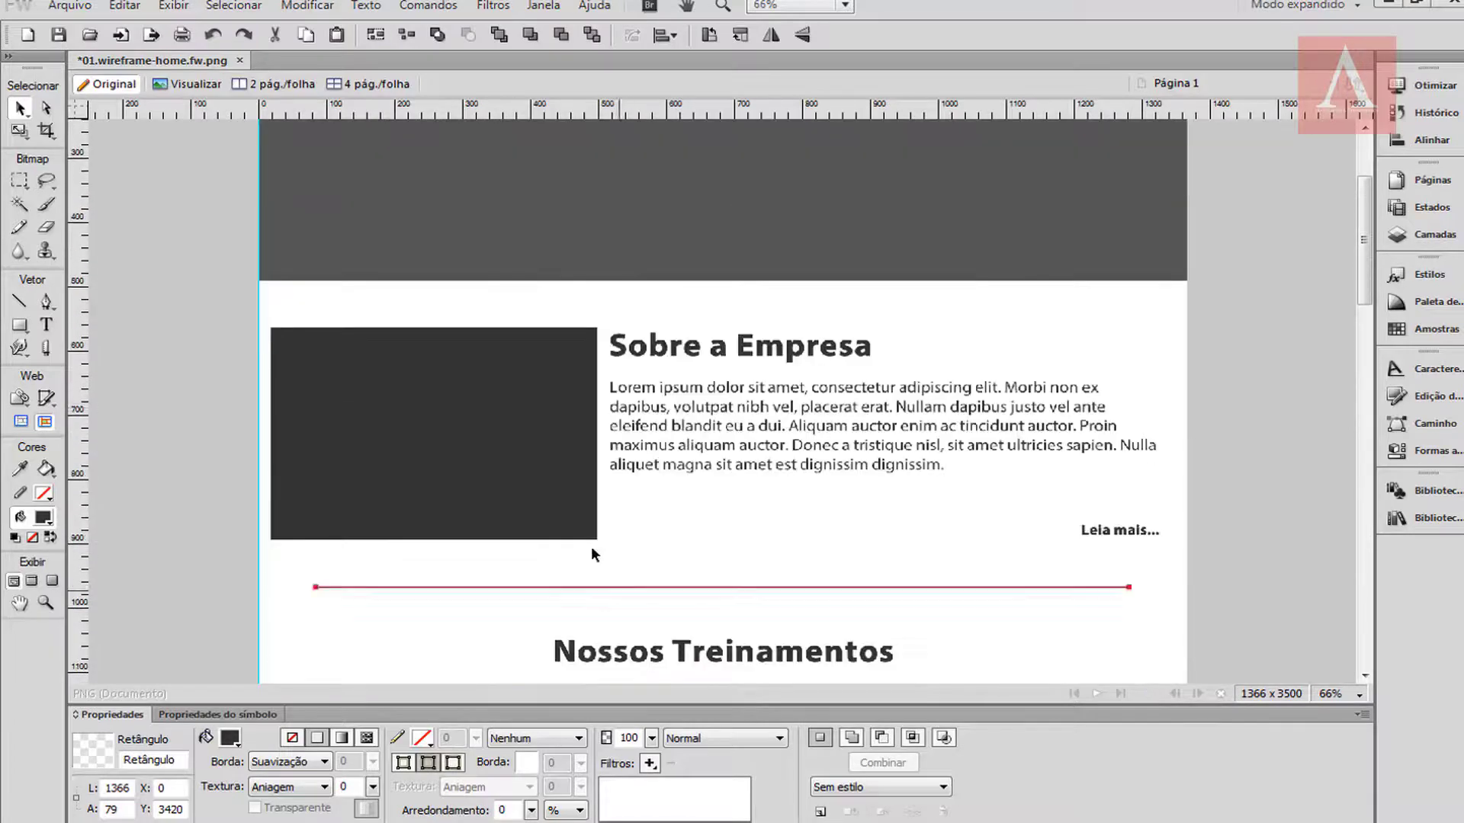
{"action": "key", "text": "ctrl+s"}
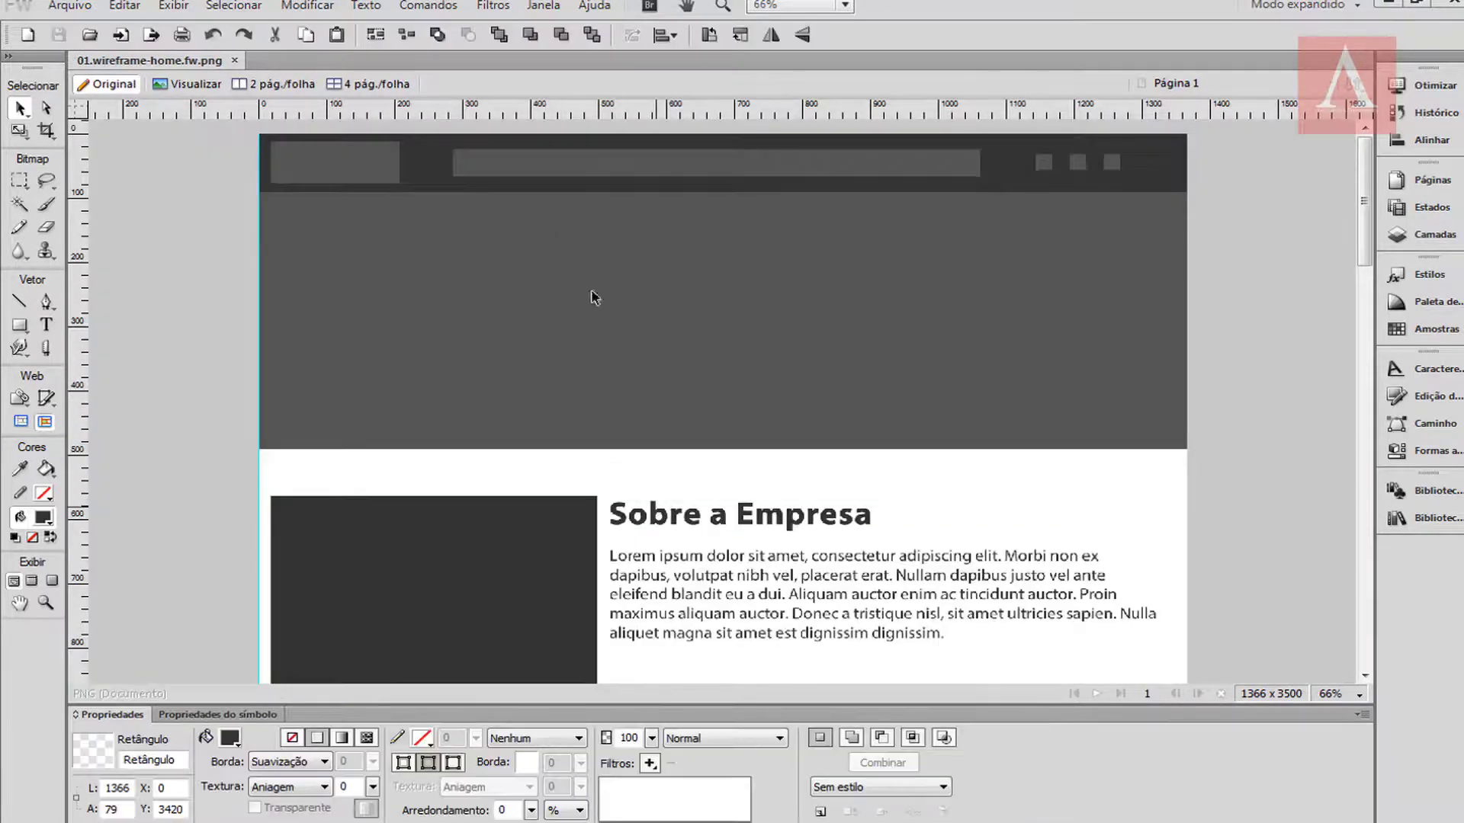
Step: Place a white copy of the "Sobre a Empresa" heading inside the banner at X 180, Y 154
{"action": "left_click", "coordinate": [687, 521]}
{"action": "left_click", "coordinate": [685, 522]}
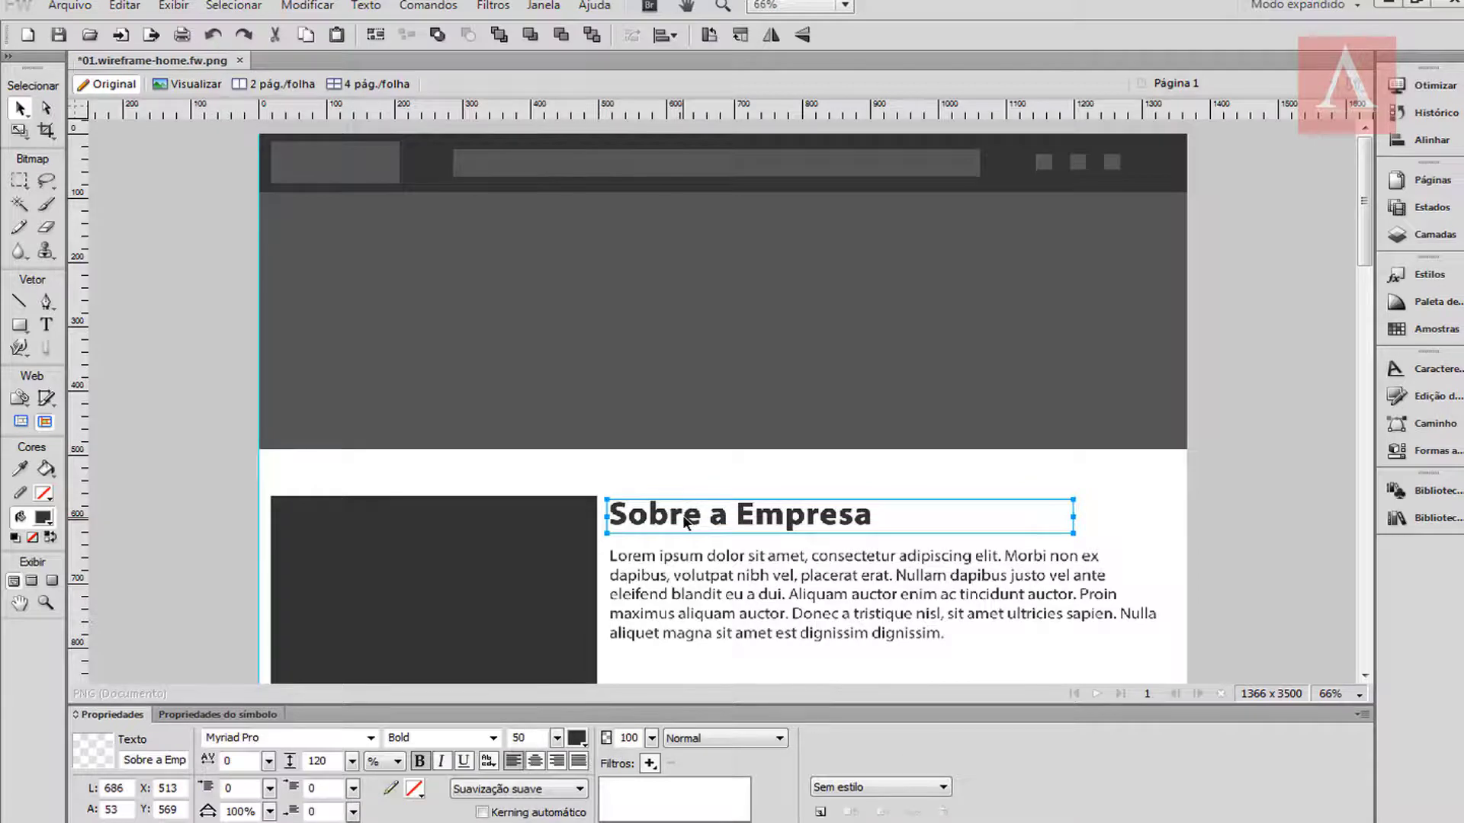
{"action": "left_click", "coordinate": [578, 738]}
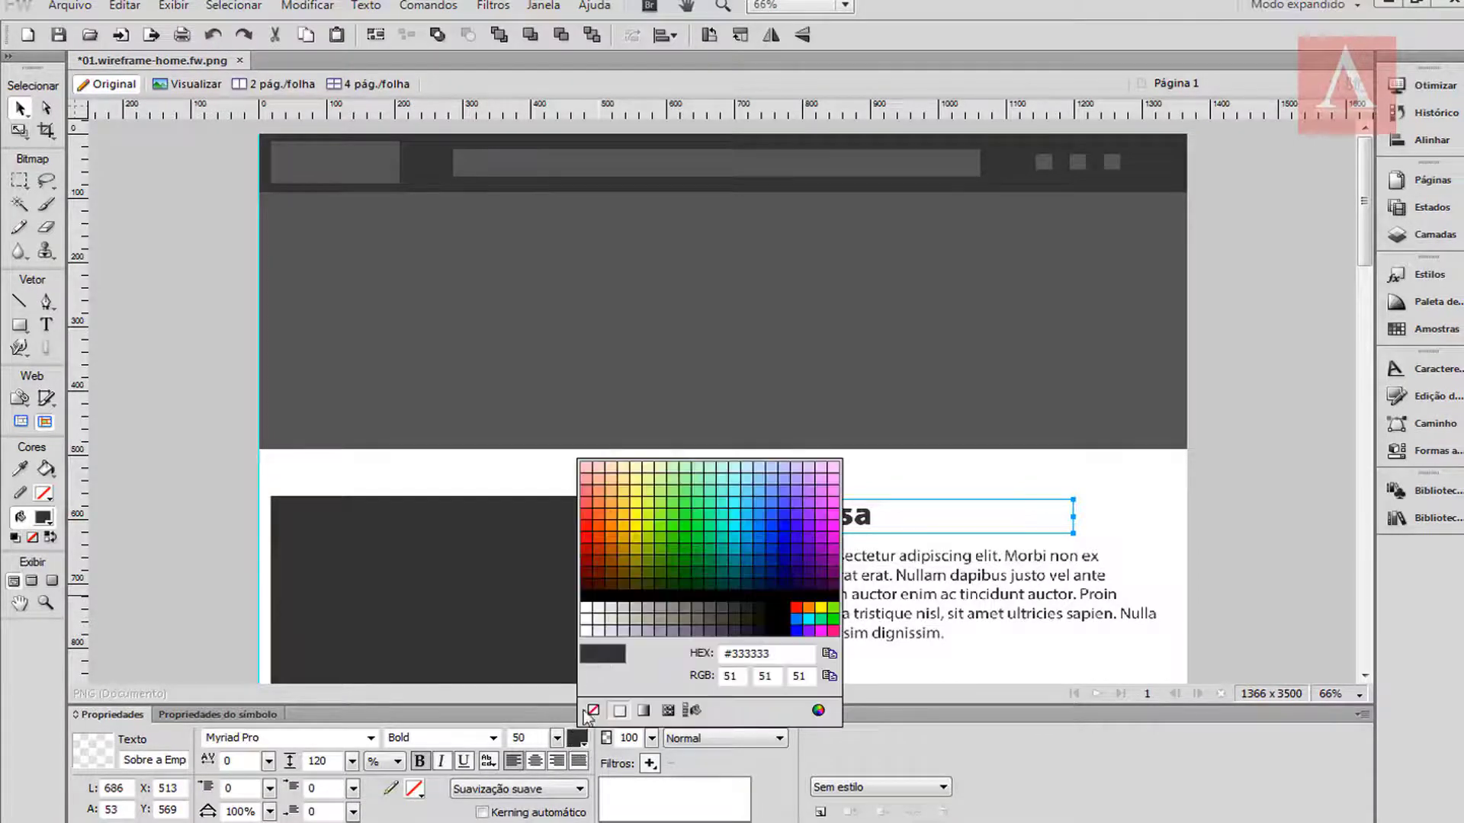
{"action": "left_click", "coordinate": [600, 604]}
{"action": "left_click_drag", "start_coordinate": [633, 518], "coordinate": [405, 252]}
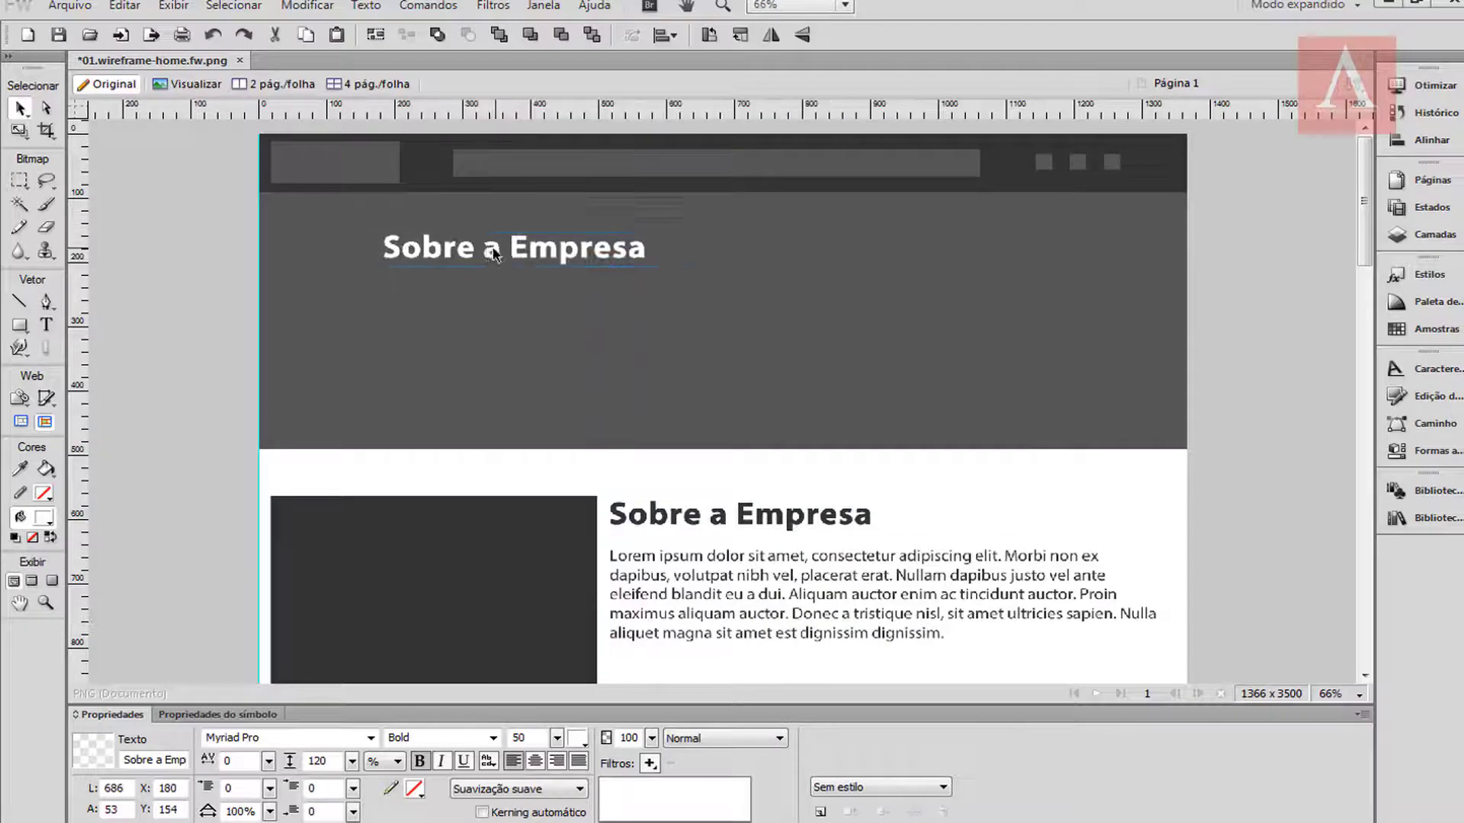
Step: Change the copied heading's text to "Logo" and place it over the logo box in the header
{"action": "double_click", "coordinate": [653, 253]}
{"action": "left_click_drag", "start_coordinate": [653, 253], "coordinate": [328, 161]}
{"action": "type", "text": "Logo"}
{"action": "key", "text": "Escape"}
Step: Place a copy of the "Logo" label on the menu bar, reading "Menu" with font size 40
{"action": "left_click_drag", "start_coordinate": [327, 162], "coordinate": [681, 166]}
{"action": "double_click", "coordinate": [681, 162]}
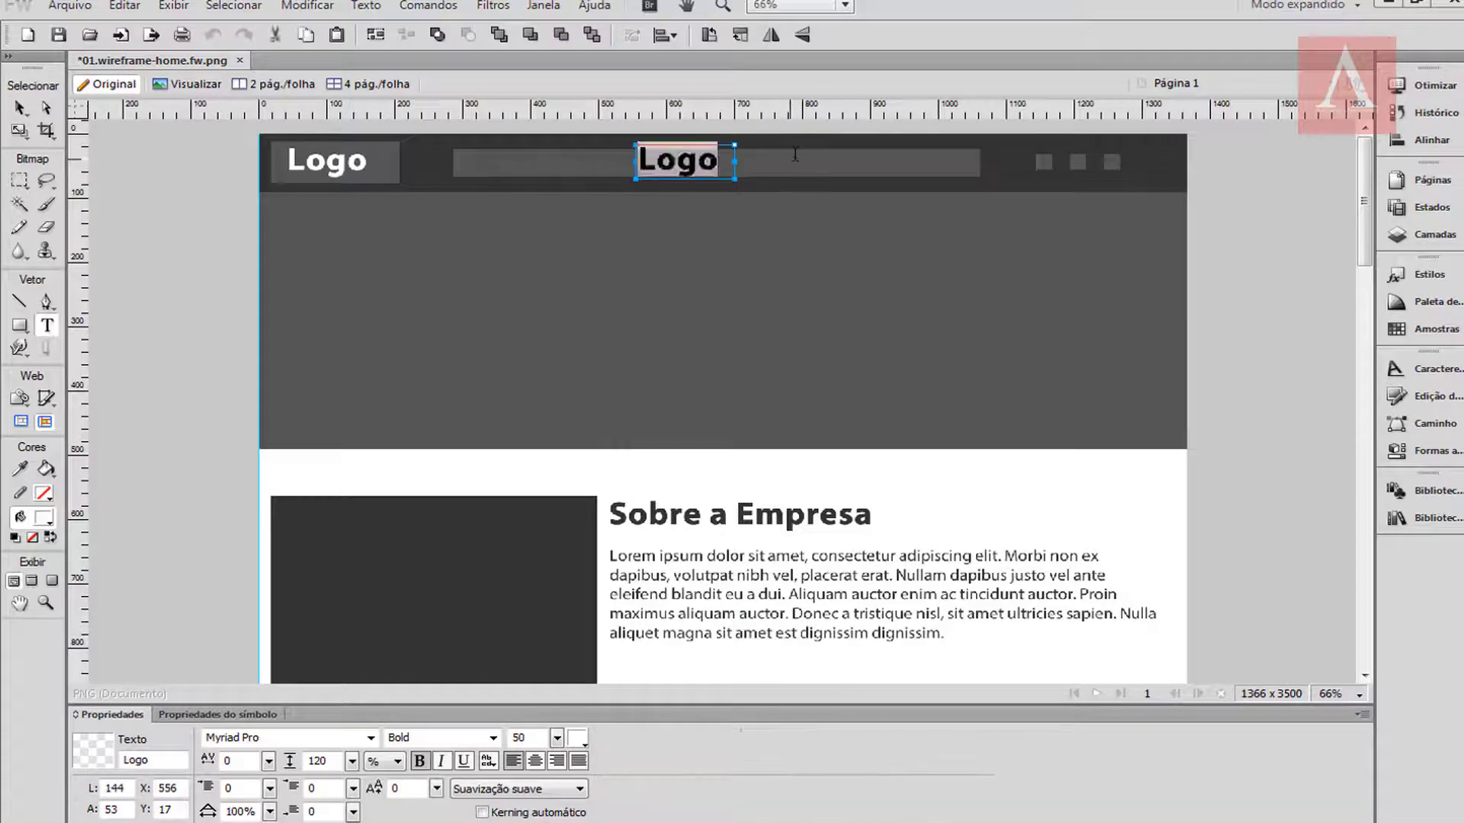
{"action": "type", "text": "Menu"}
{"action": "key", "text": "Escape"}
{"action": "left_click_drag", "start_coordinate": [528, 738], "coordinate": [469, 737]}
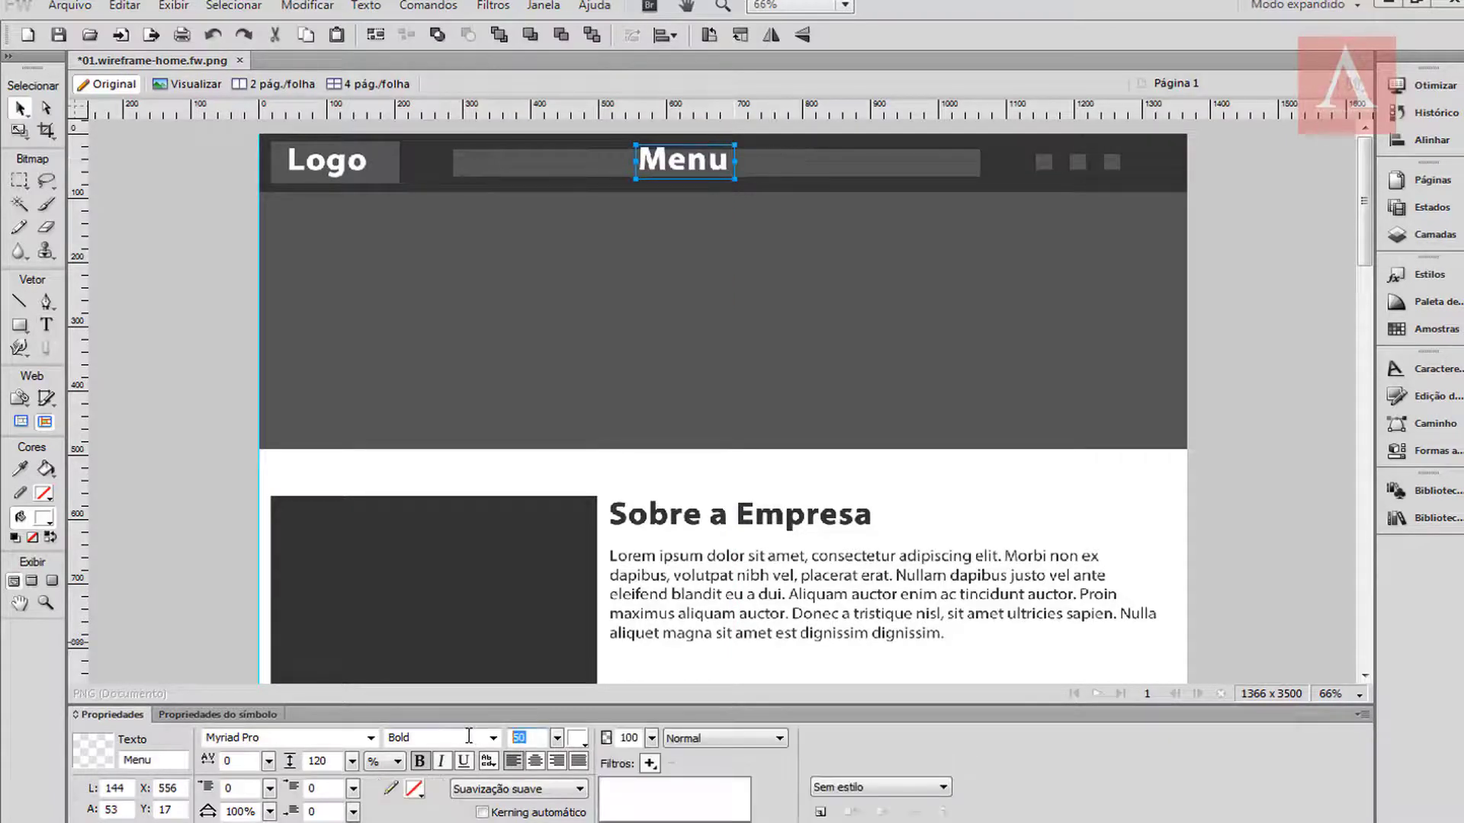
{"action": "type", "text": "40"}
{"action": "key", "text": "Return"}
Step: Place a copy of the "Menu" label under the three social squares and change its text to "Redes Sociais"
{"action": "left_click_drag", "start_coordinate": [660, 163], "coordinate": [1065, 188]}
{"action": "double_click", "coordinate": [1066, 189]}
{"action": "type", "text": "Redes Spciais"}
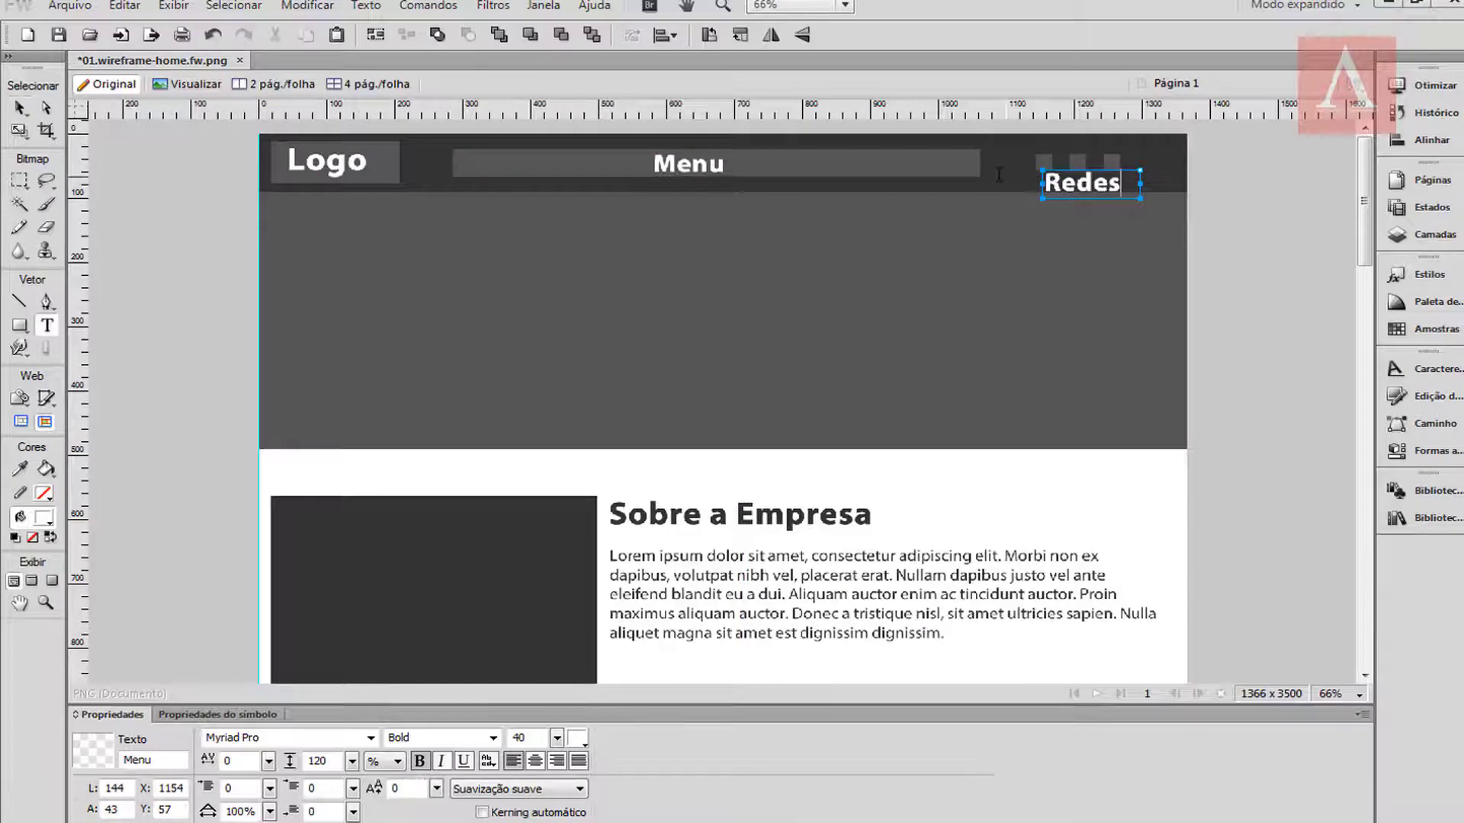
{"action": "key", "text": "BackSpace"}
{"action": "key", "text": "BackSpace"}
{"action": "key", "text": "BackSpace"}
{"action": "key", "text": "BackSpace"}
{"action": "key", "text": "BackSpace"}
{"action": "key", "text": "BackSpace"}
{"action": "type", "text": "ociais"}
Step: Widen the "Redes Sociais" text box to about 284 px, shift it to X 1095 and set its font size to 30
{"action": "left_click", "coordinate": [21, 108]}
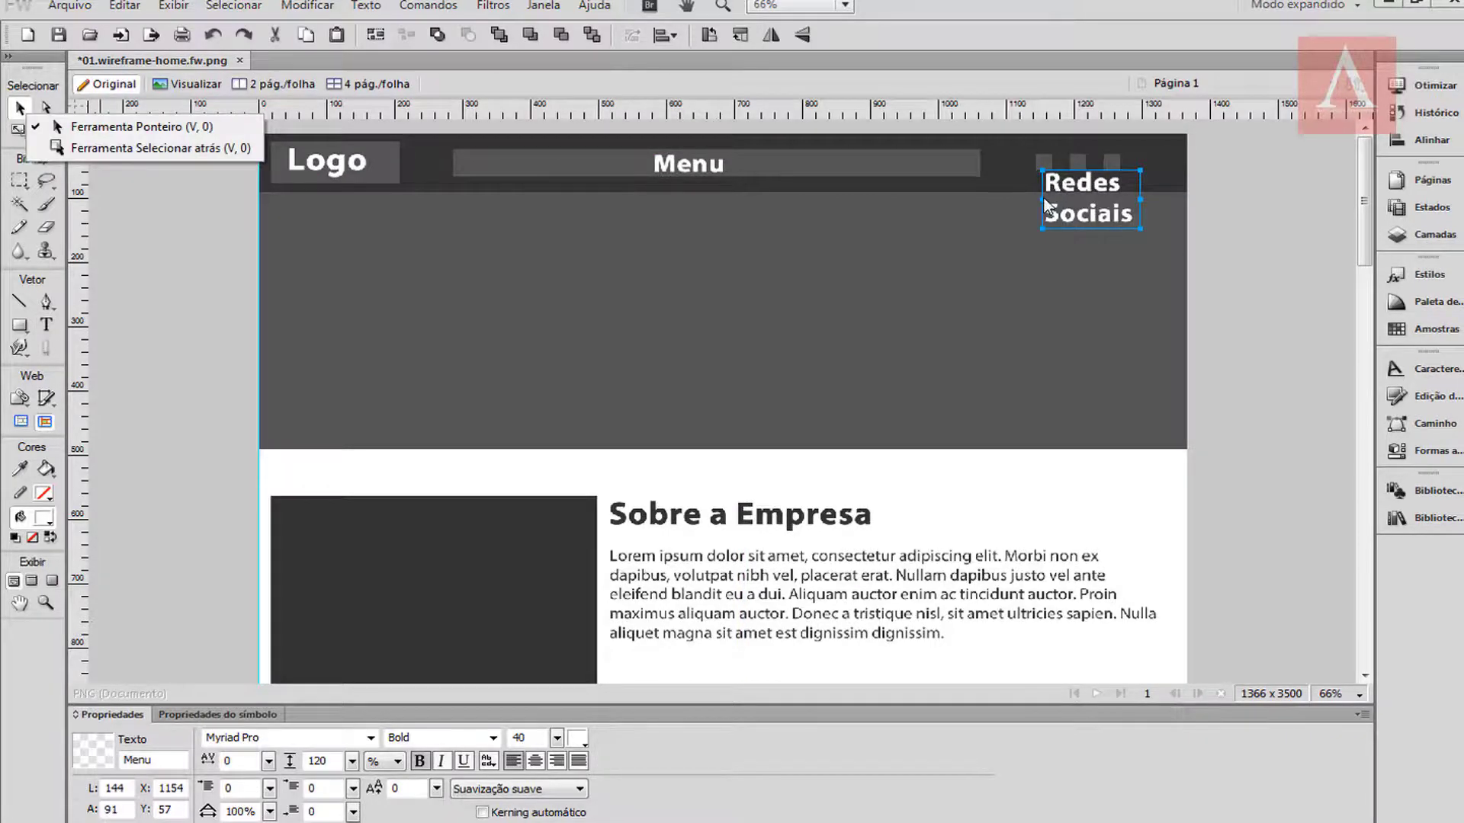
{"action": "left_click", "coordinate": [1042, 200]}
{"action": "left_click_drag", "start_coordinate": [1043, 200], "coordinate": [979, 200]}
{"action": "left_click_drag", "start_coordinate": [1142, 205], "coordinate": [1174, 205]}
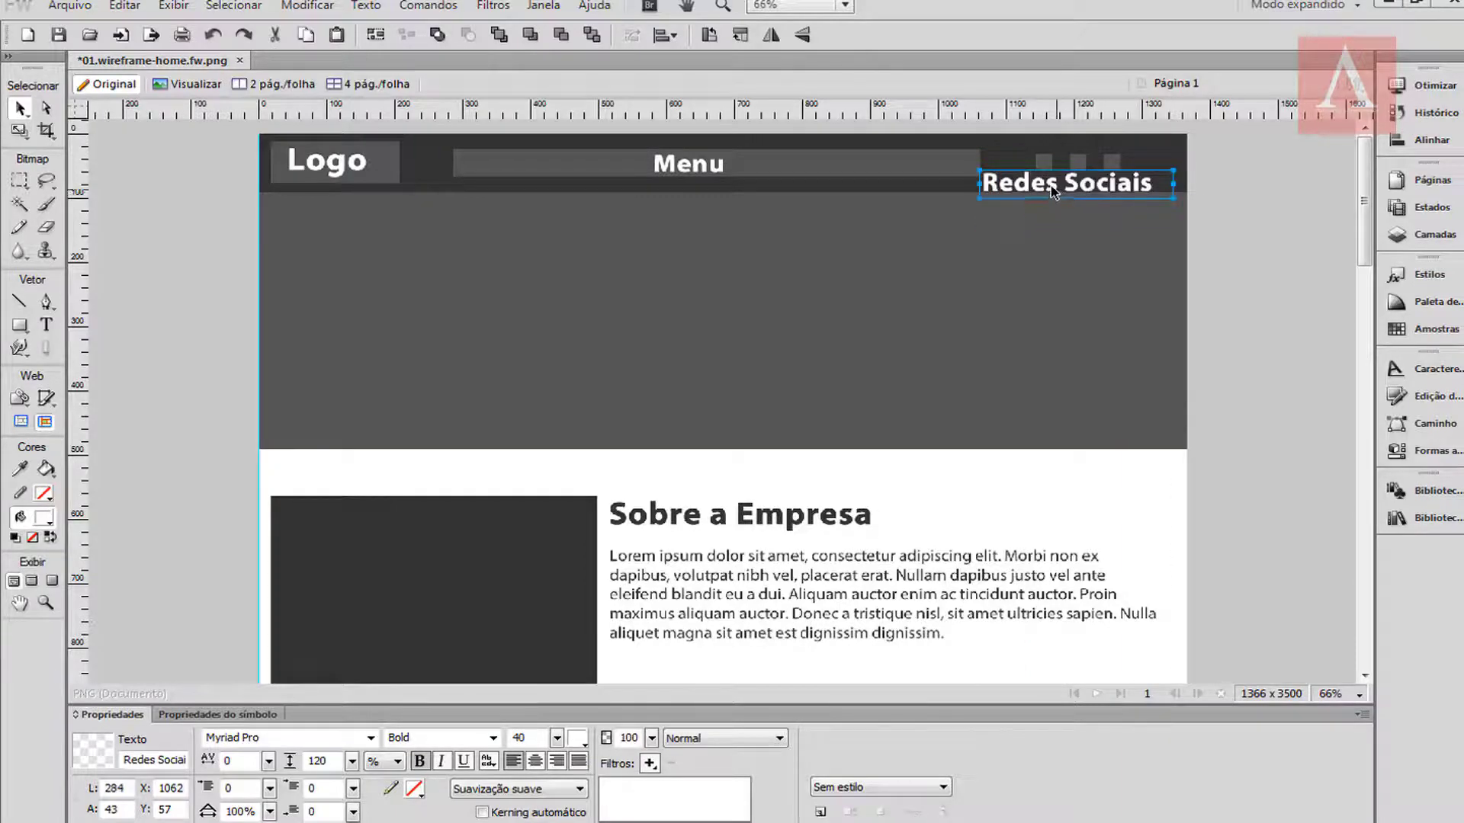
{"action": "left_click_drag", "start_coordinate": [1052, 192], "coordinate": [1073, 190]}
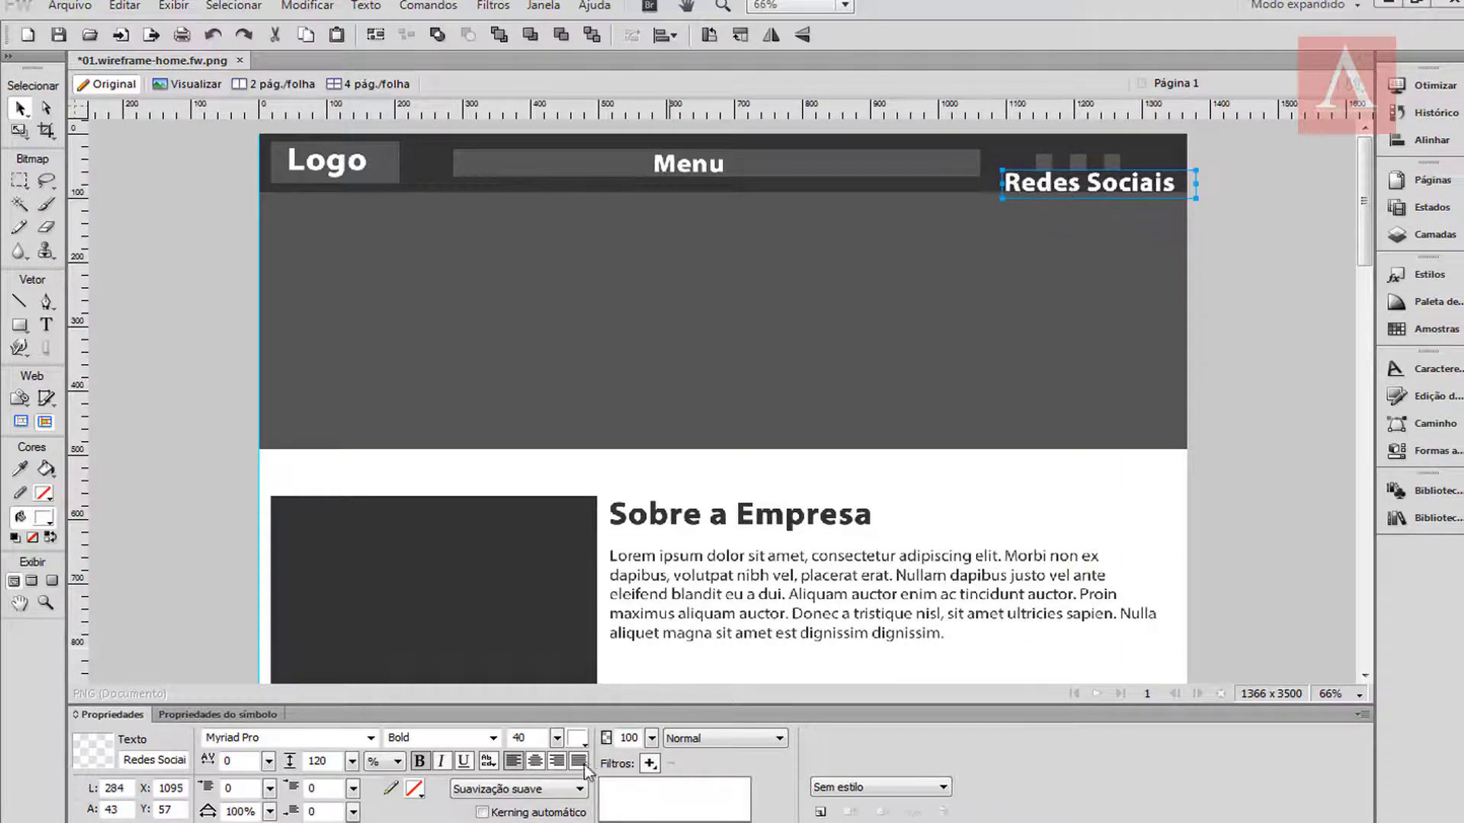
{"action": "double_click", "coordinate": [535, 738]}
{"action": "type", "text": "30"}
{"action": "key", "text": "Return"}
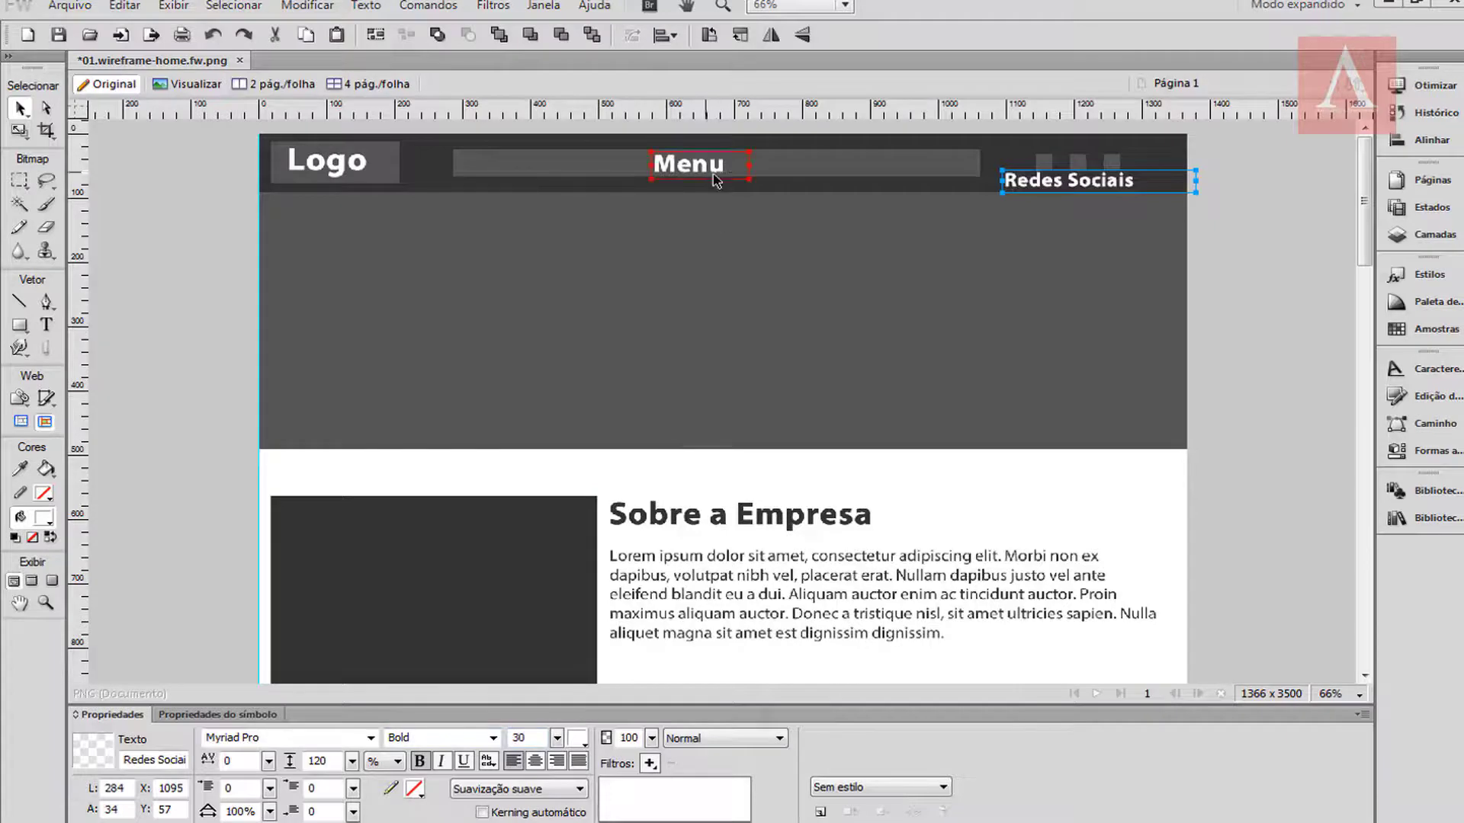
Step: Set the font size of the "Menu" and "Logo" labels to 30
{"action": "left_click", "coordinate": [690, 164]}
{"action": "left_click", "coordinate": [354, 169], "text": "shift"}
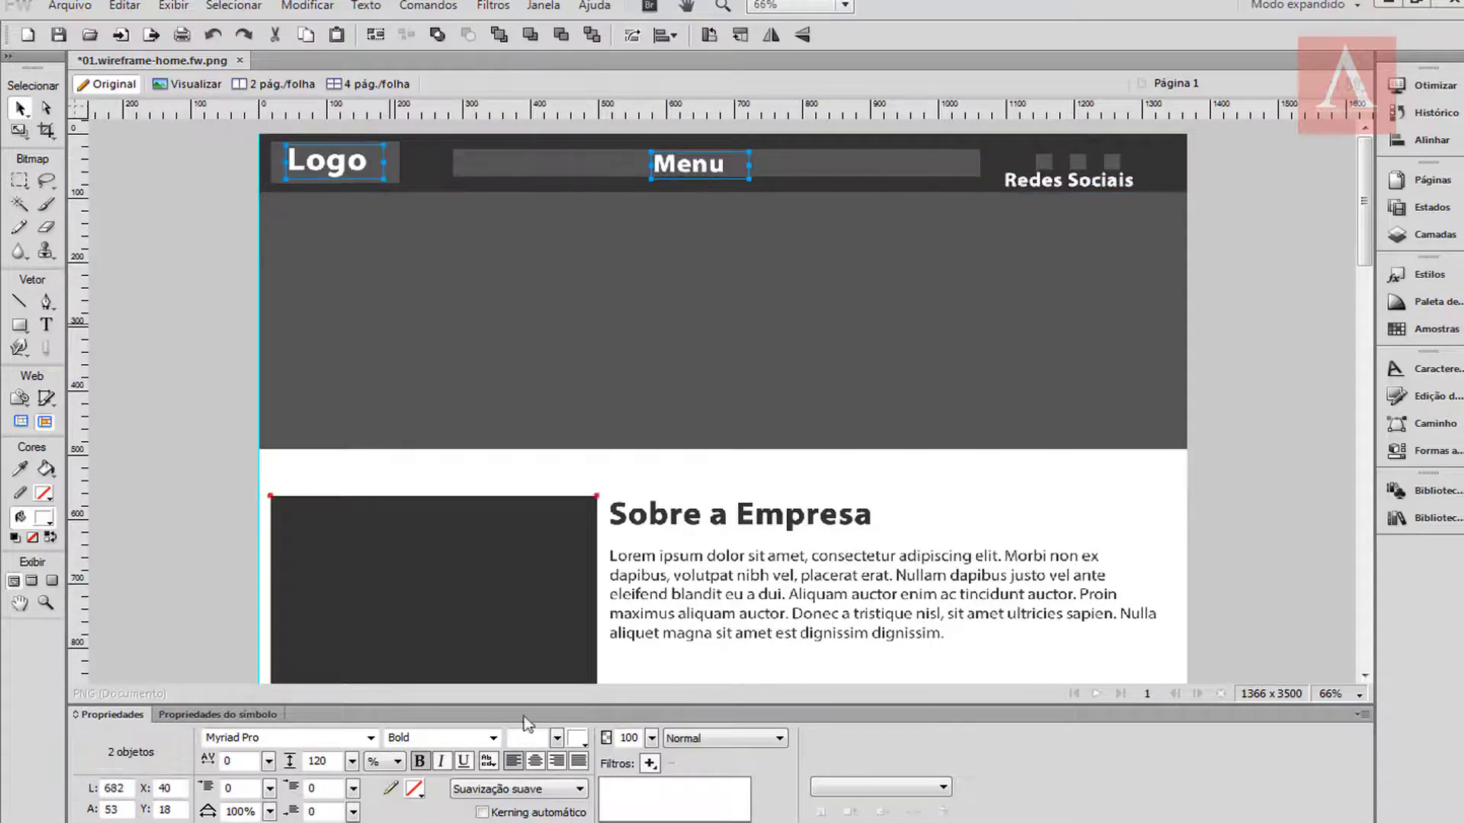
{"action": "type", "text": "30"}
{"action": "key", "text": "Return"}
{"action": "left_click", "coordinate": [392, 195]}
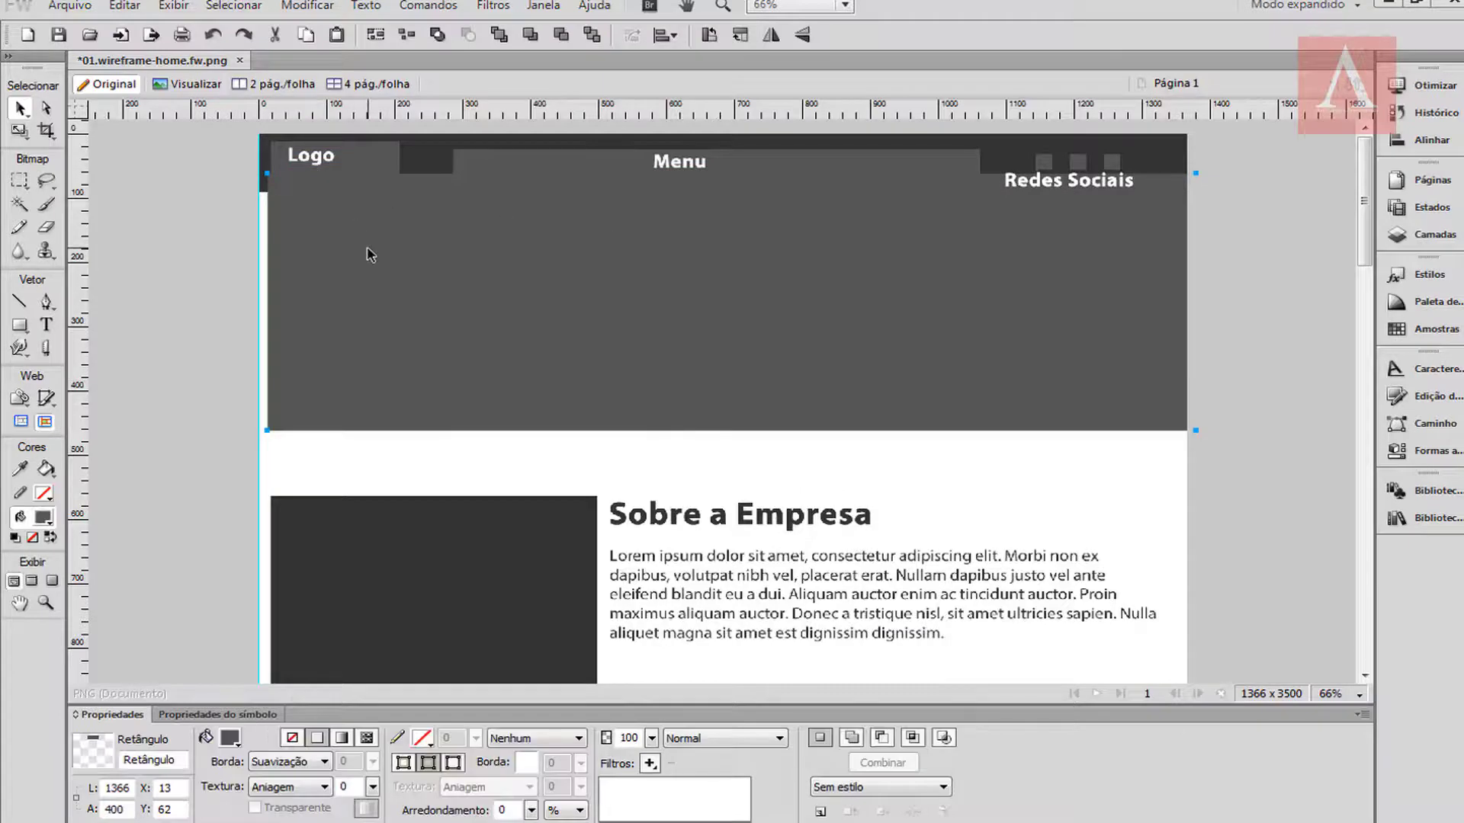
{"action": "key", "text": "shift+Down"}
{"action": "key", "text": "shift+Down"}
{"action": "key", "text": "shift+Down"}
Step: Nudge the "Redes Sociais" label to X 1098 and place a copy of it in the banner at X 486, Y 243
{"action": "left_click", "coordinate": [1062, 183]}
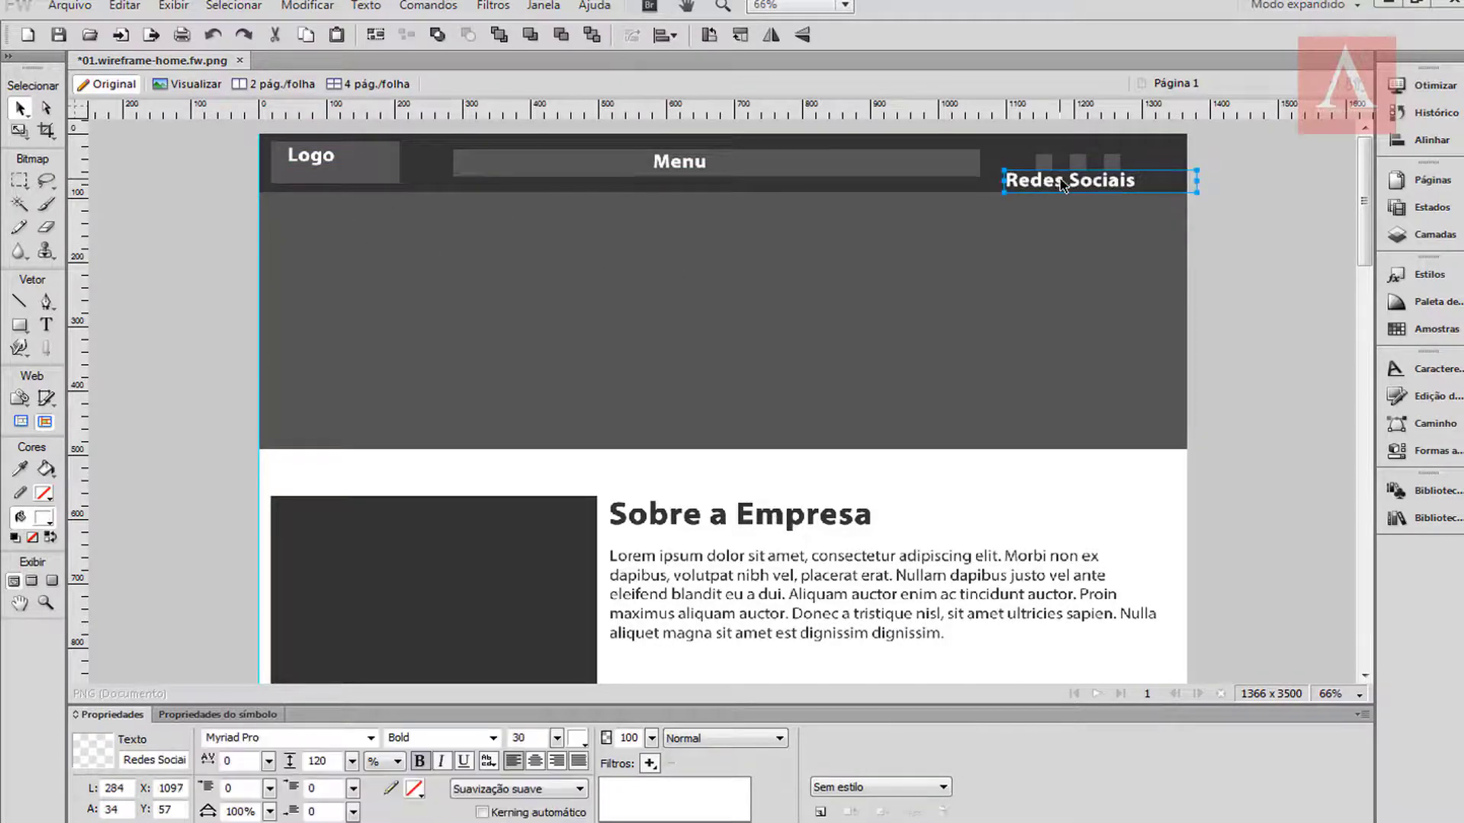
{"action": "key", "text": "Right"}
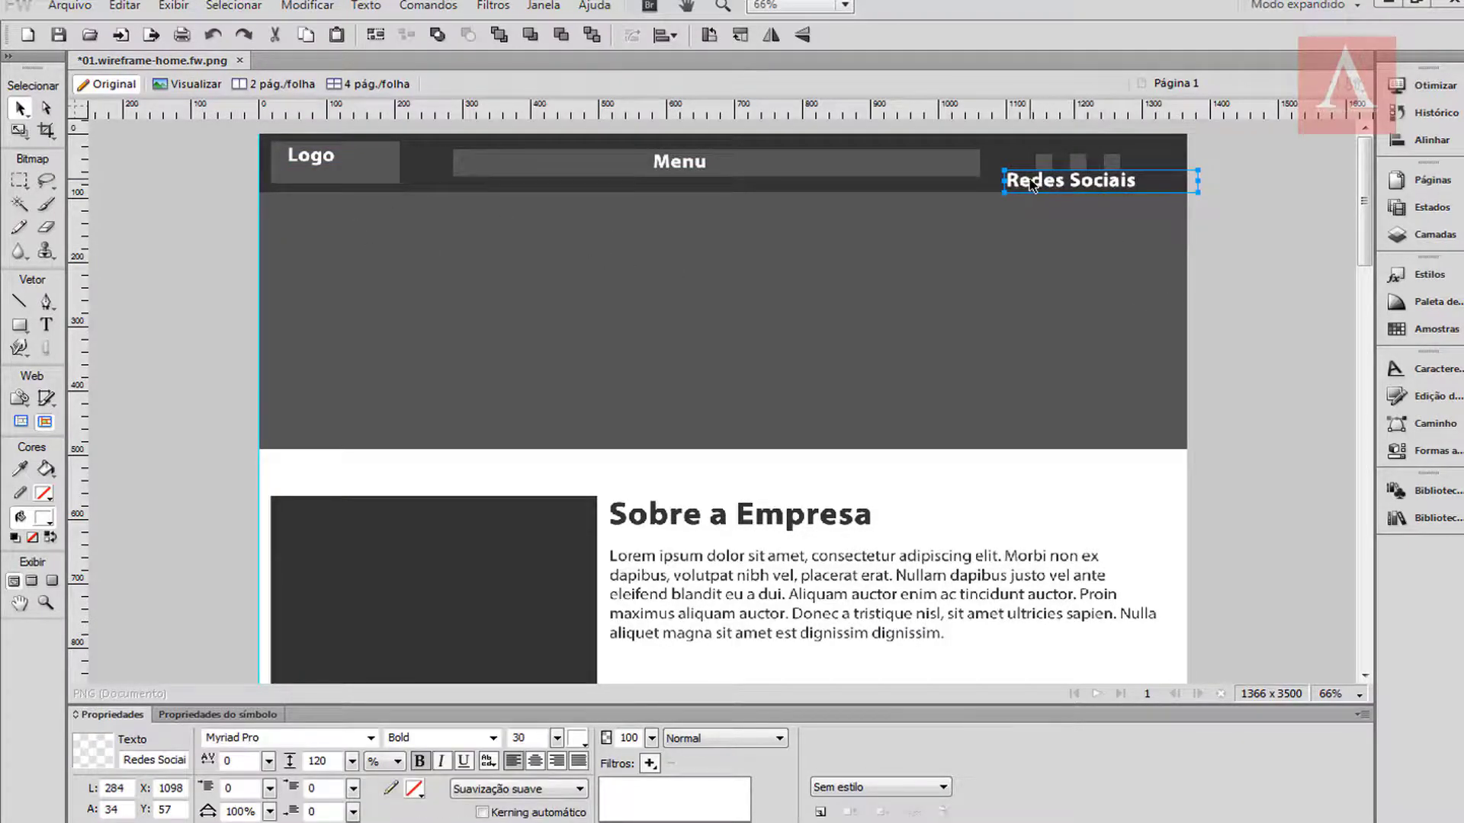
{"action": "left_click_drag", "start_coordinate": [1030, 186], "coordinate": [615, 305]}
Step: Replace the text of the label copy in the banner with "Vitrine"
{"action": "double_click", "coordinate": [615, 302]}
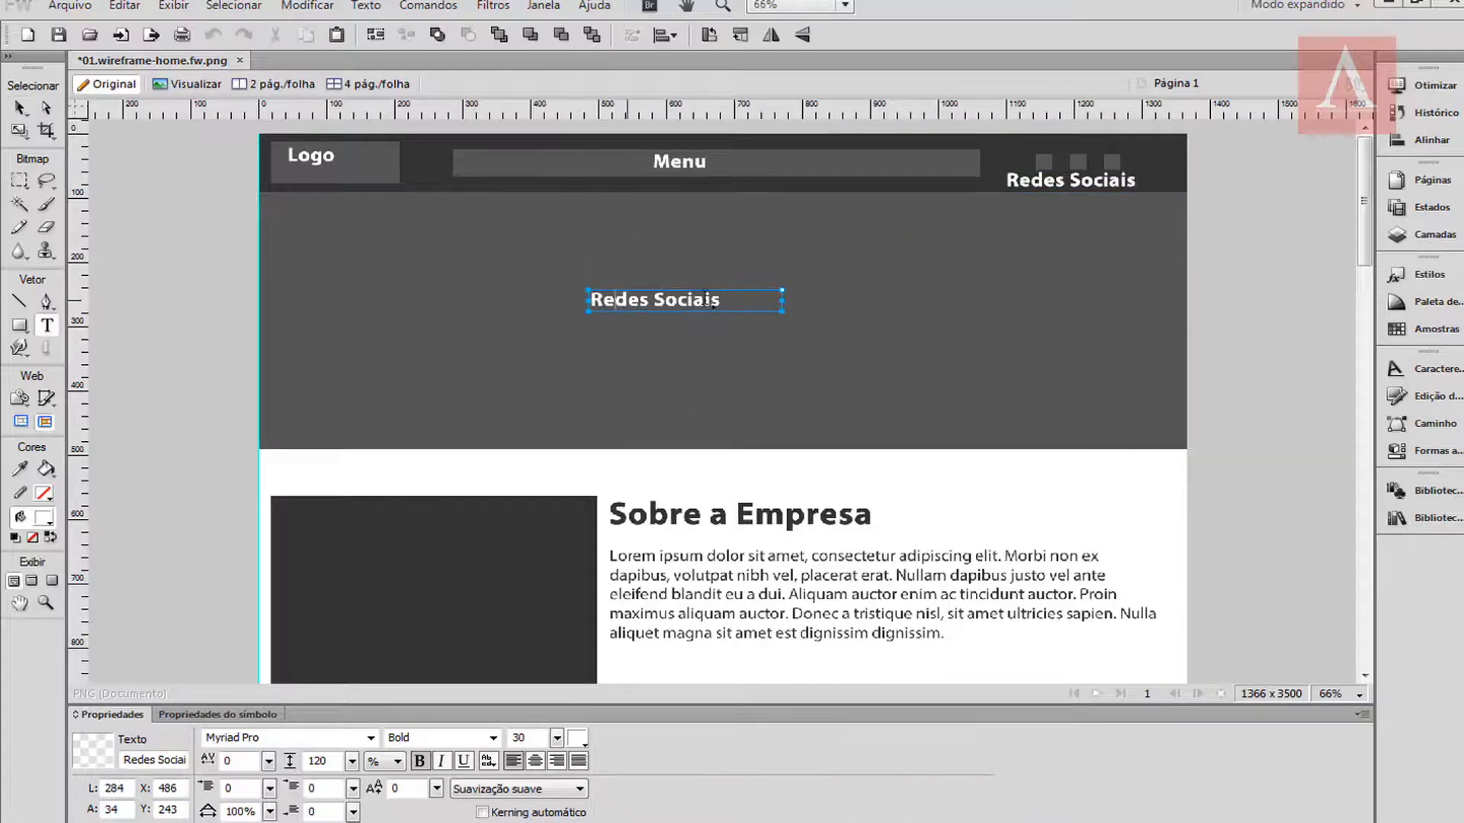
{"action": "left_click_drag", "start_coordinate": [711, 302], "coordinate": [501, 300]}
{"action": "type", "text": "Vit"}
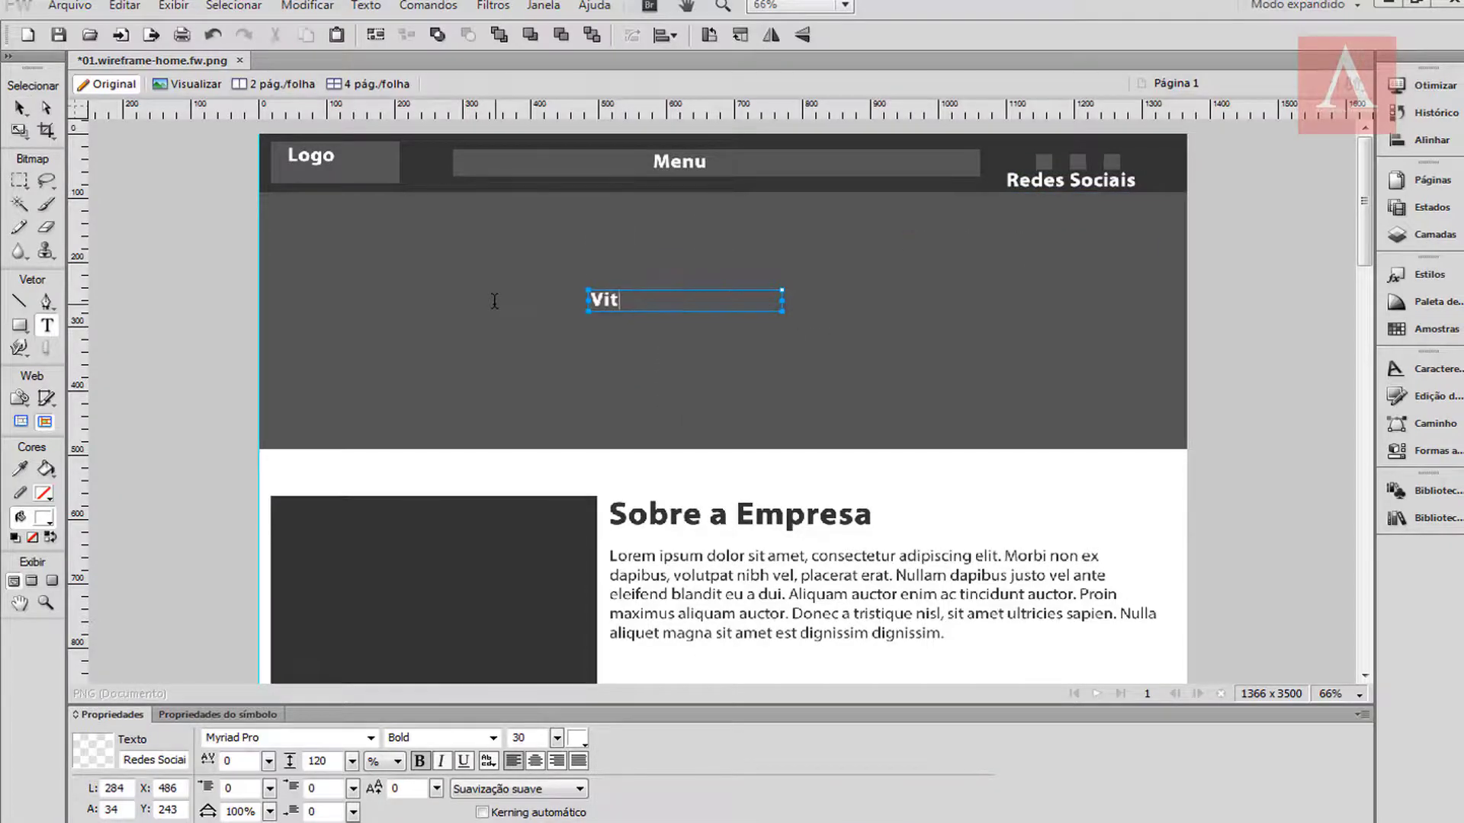
{"action": "type", "text": "rine"}
{"action": "key", "text": "Escape"}
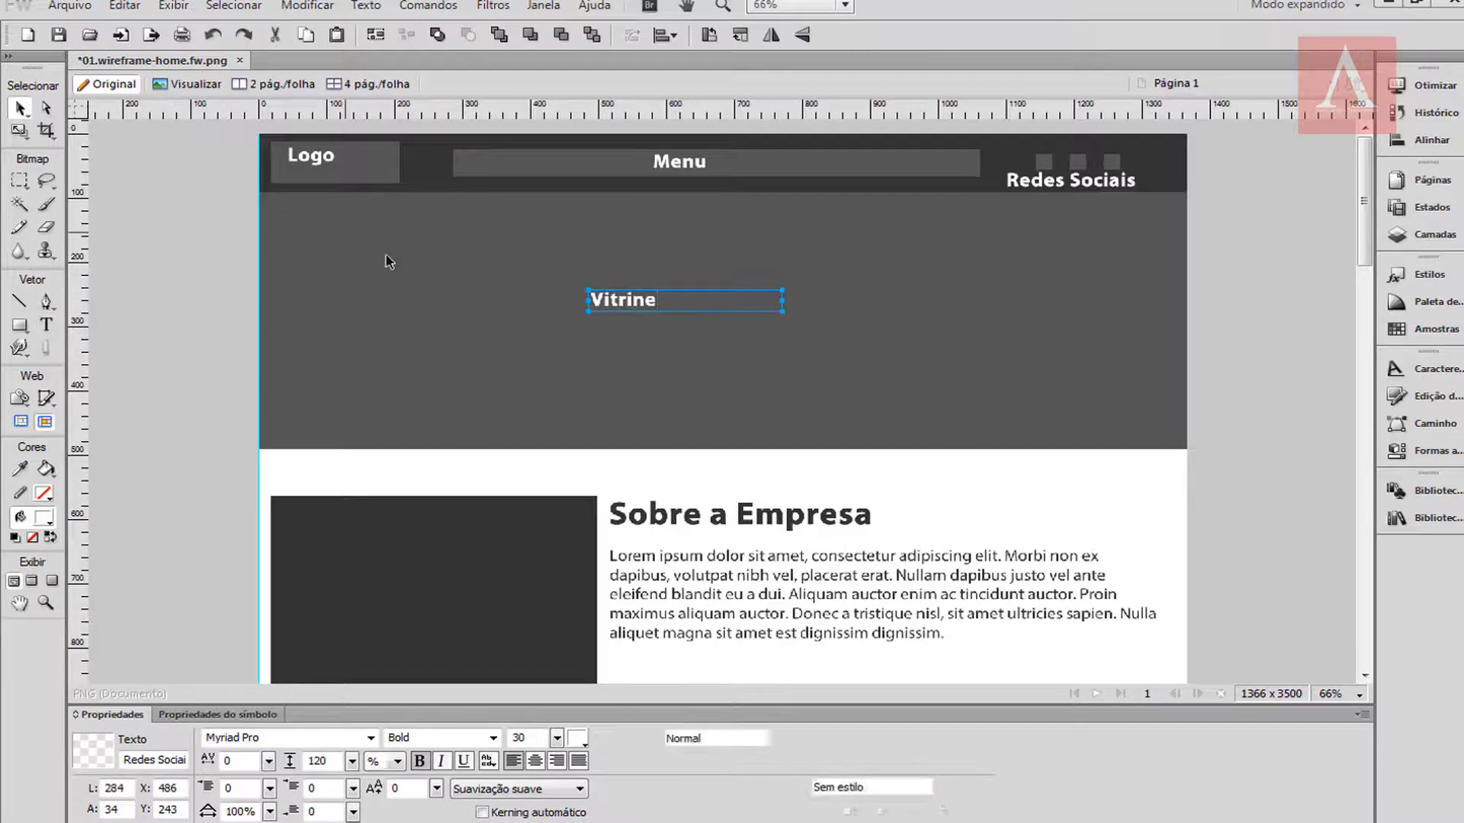
Step: Move the "Vitrine" label to X 636, Y 223 in the banner and save the document
{"action": "left_click", "coordinate": [389, 261]}
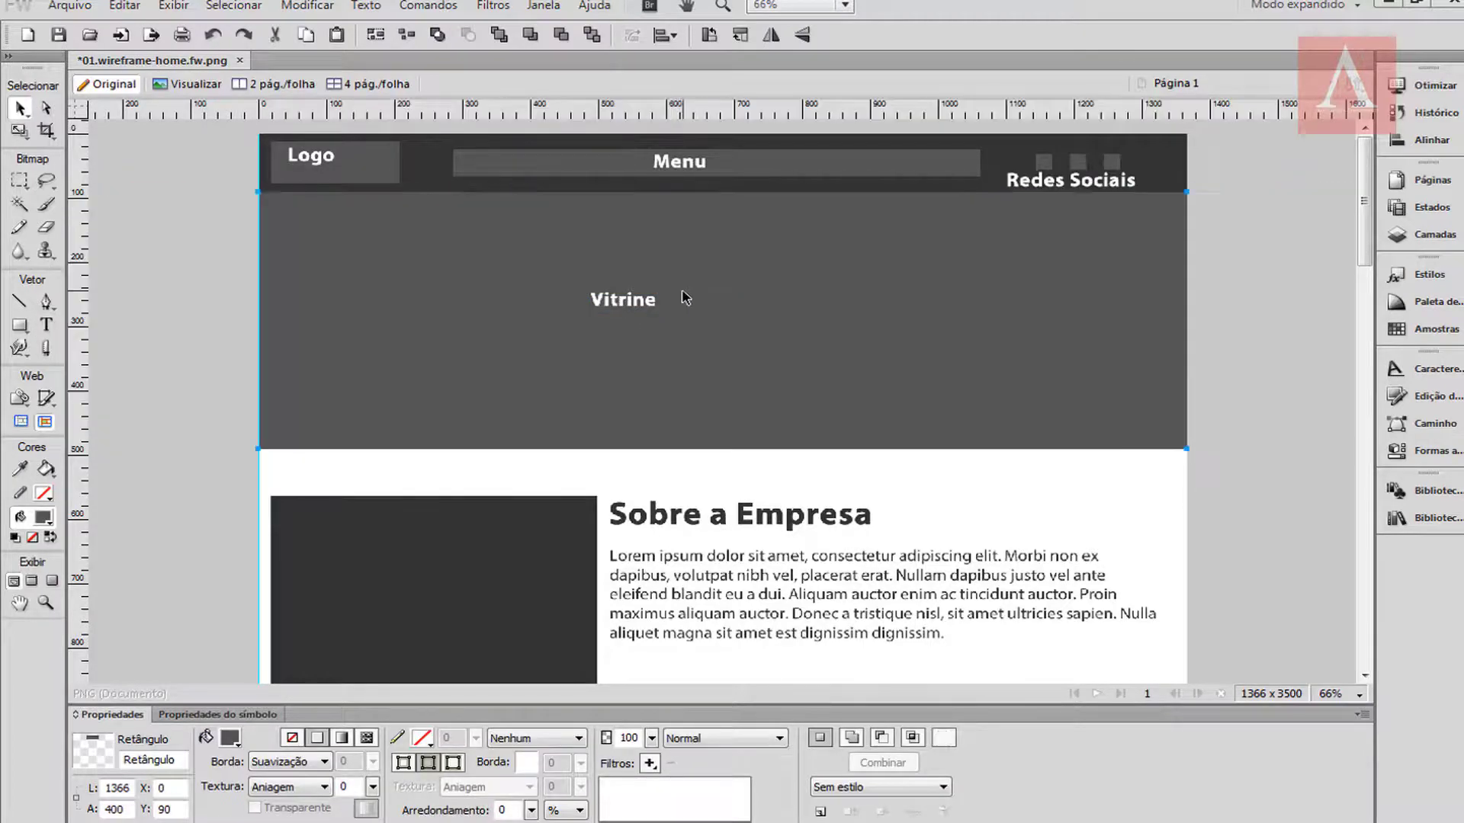
{"action": "left_click_drag", "start_coordinate": [629, 299], "coordinate": [730, 287]}
{"action": "key", "text": "ctrl+s"}
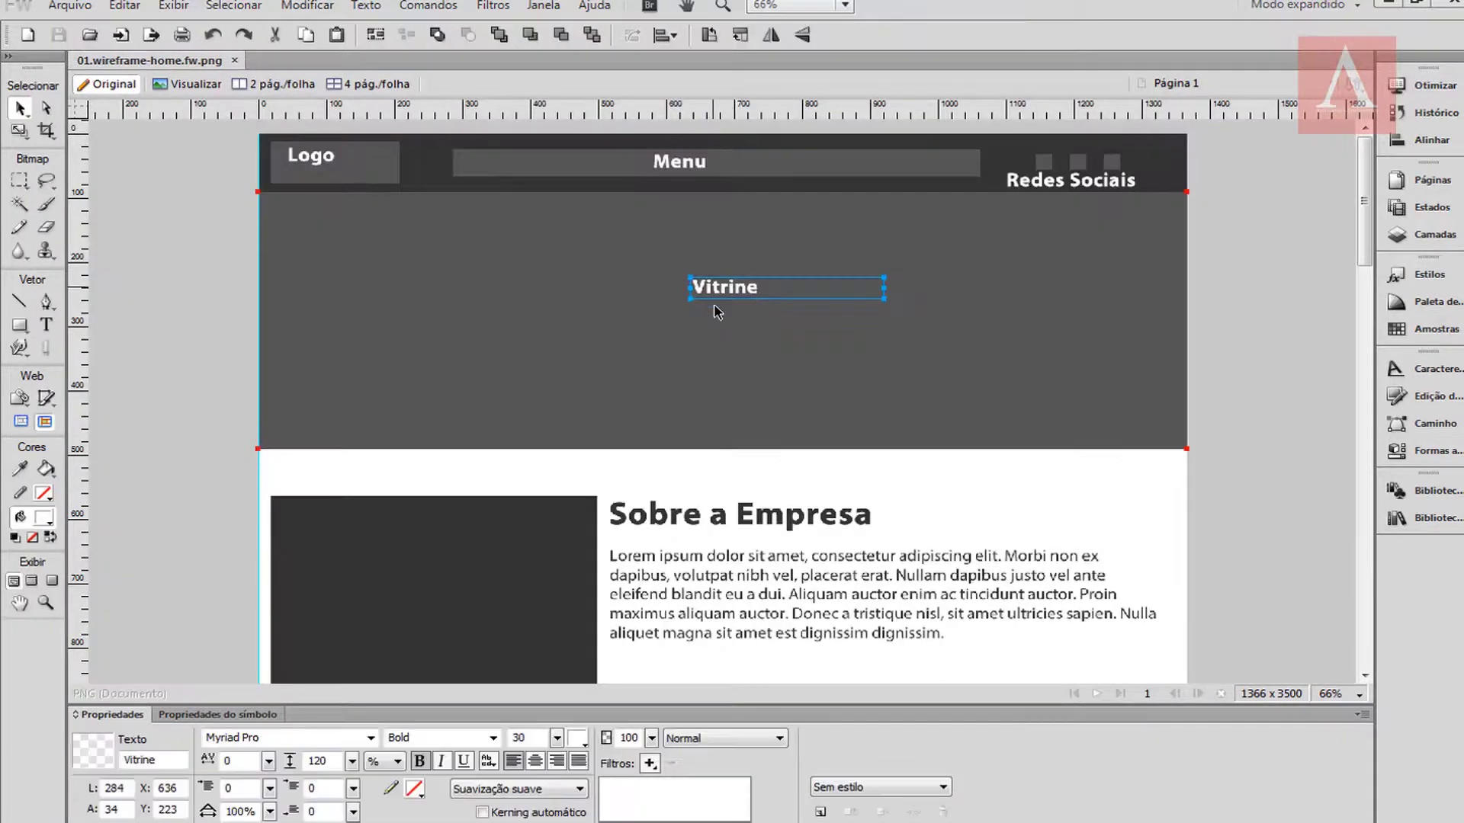
Step: Look over the whole home page wireframe, from the labelled header and banner down through the content sections
{"action": "scroll", "coordinate": [313, 339], "scroll_direction": "down", "scroll_amount": 5}
{"action": "scroll", "coordinate": [312, 340], "scroll_direction": "up", "scroll_amount": 5}
{"action": "scroll", "coordinate": [311, 339], "scroll_direction": "down", "scroll_amount": 4}
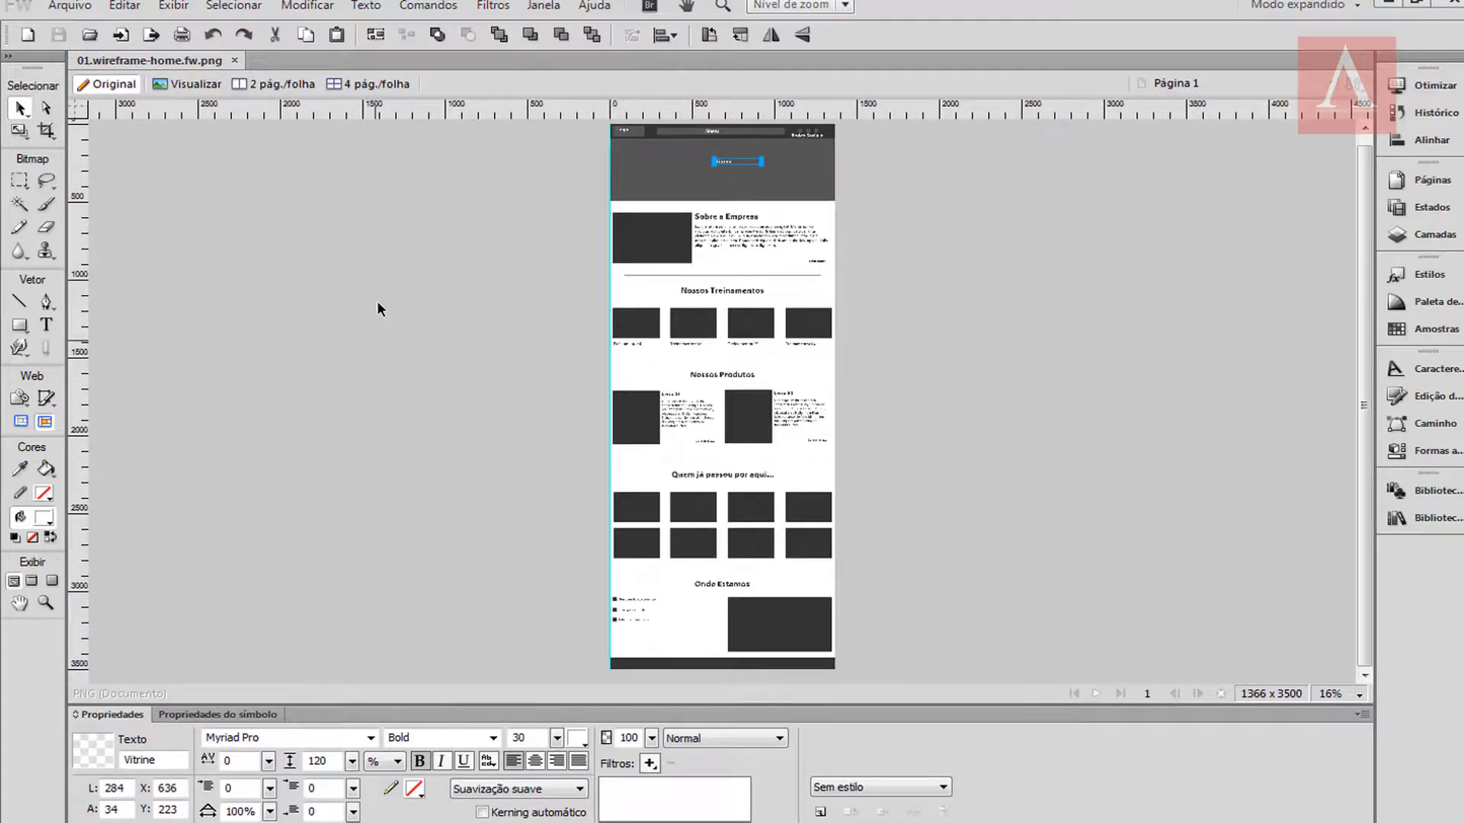
{"action": "scroll", "coordinate": [434, 168], "scroll_direction": "up", "scroll_amount": 1}
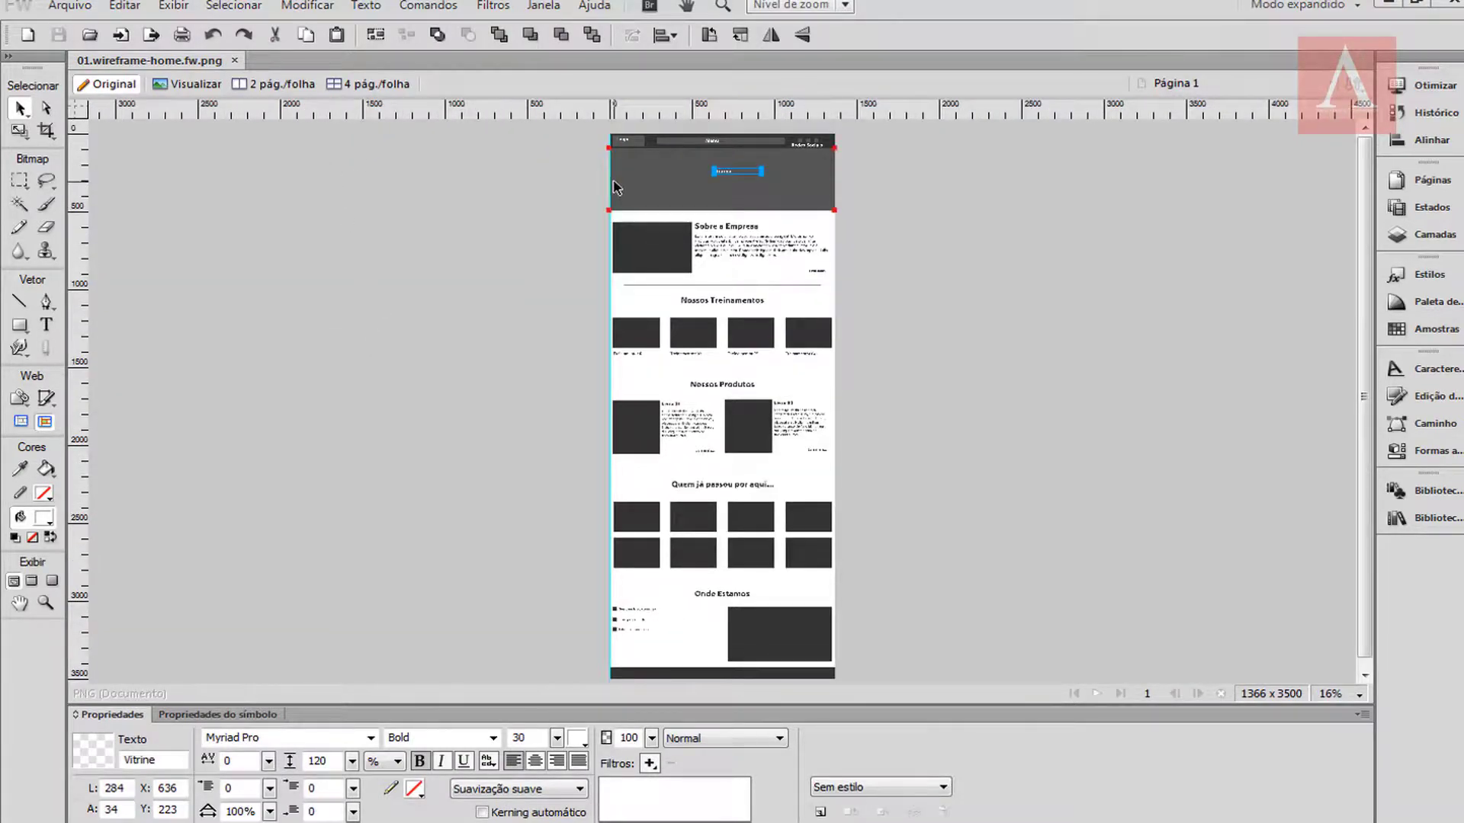
{"action": "scroll", "coordinate": [616, 187], "scroll_direction": "up", "scroll_amount": 5}
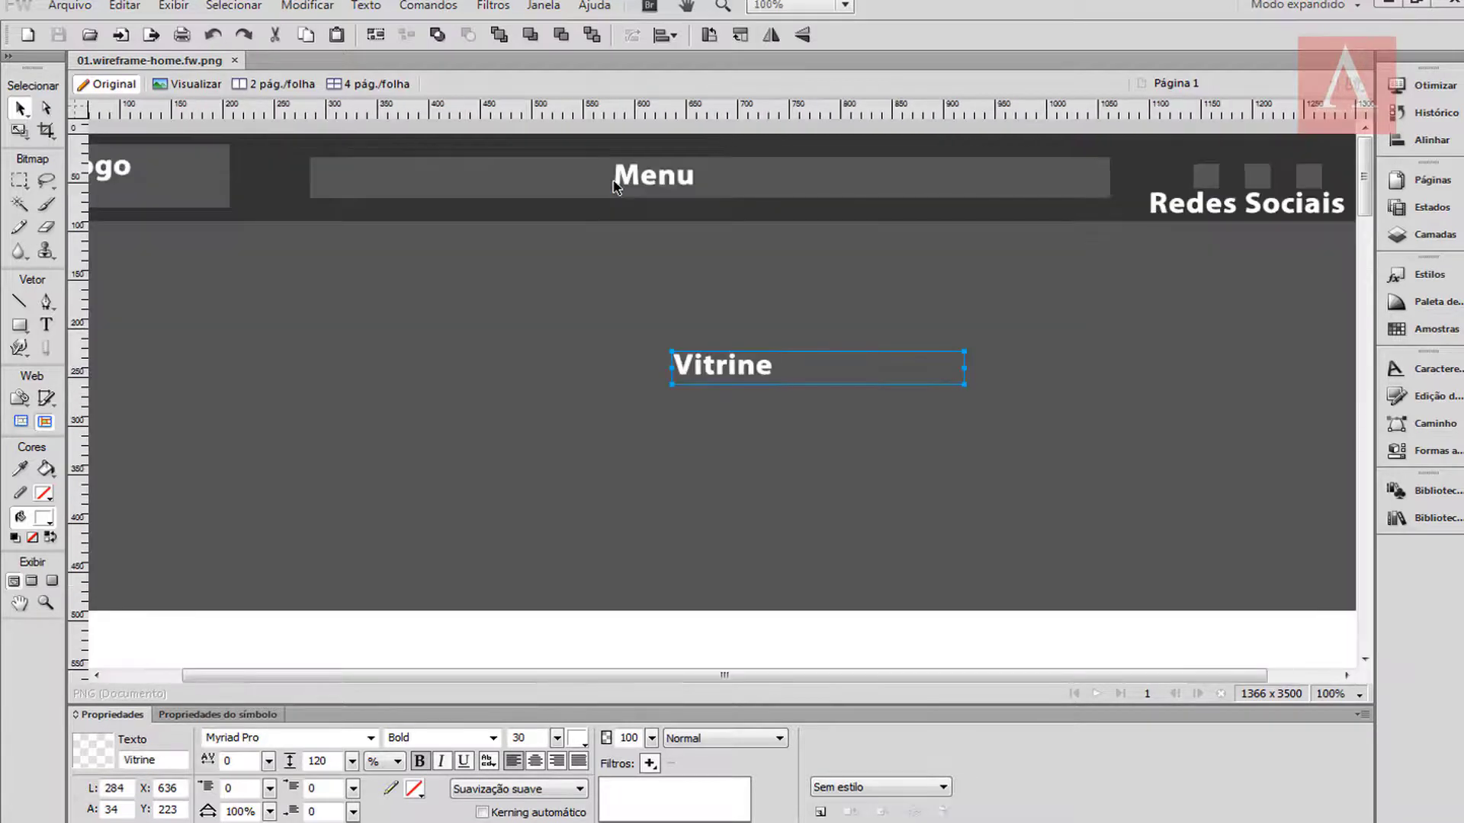
{"action": "scroll", "coordinate": [616, 188], "scroll_direction": "down", "scroll_amount": 1}
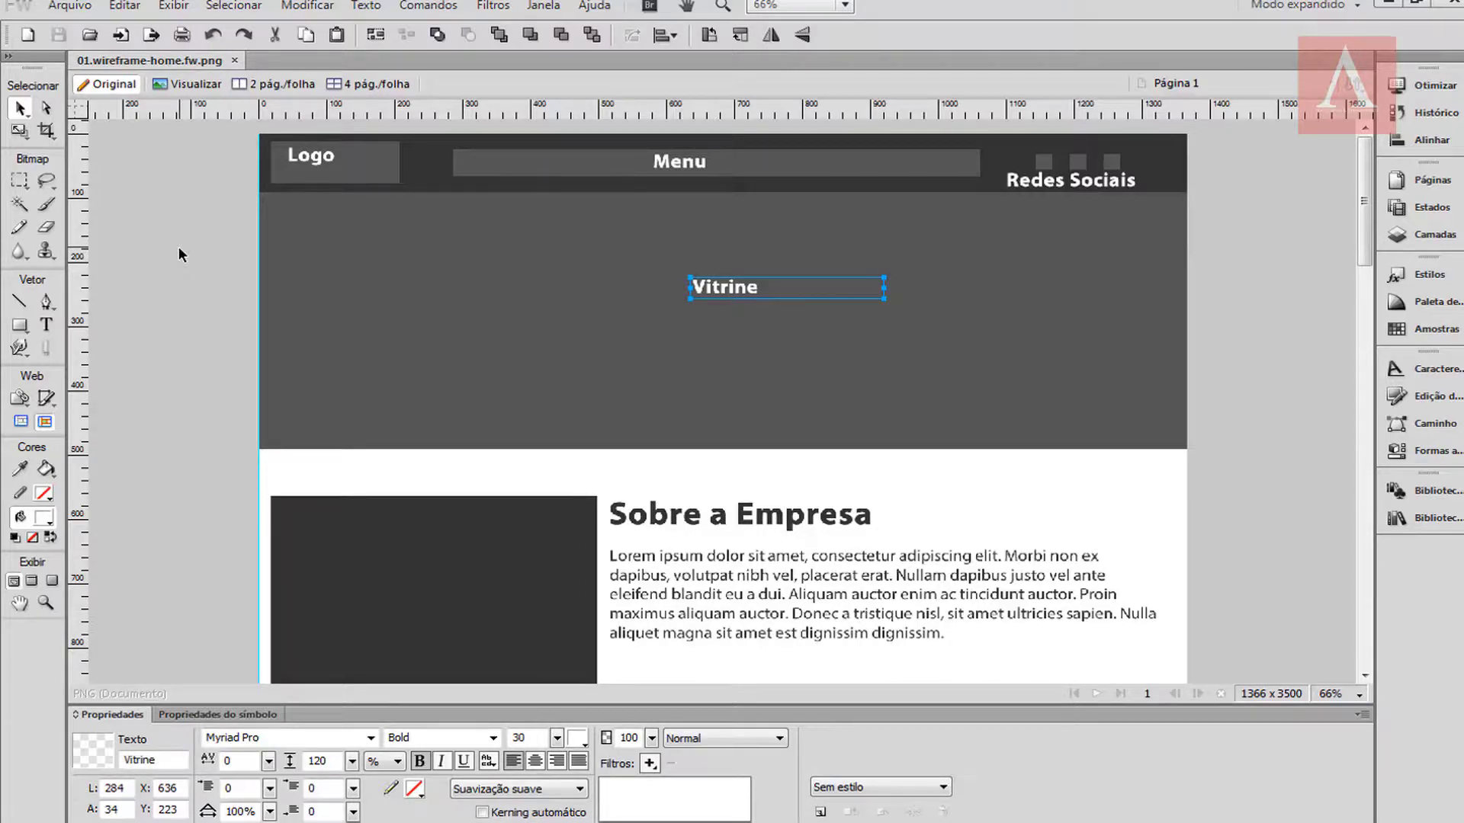
{"action": "left_click", "coordinate": [205, 418]}
{"action": "scroll", "coordinate": [231, 386], "scroll_direction": "down", "scroll_amount": 5}
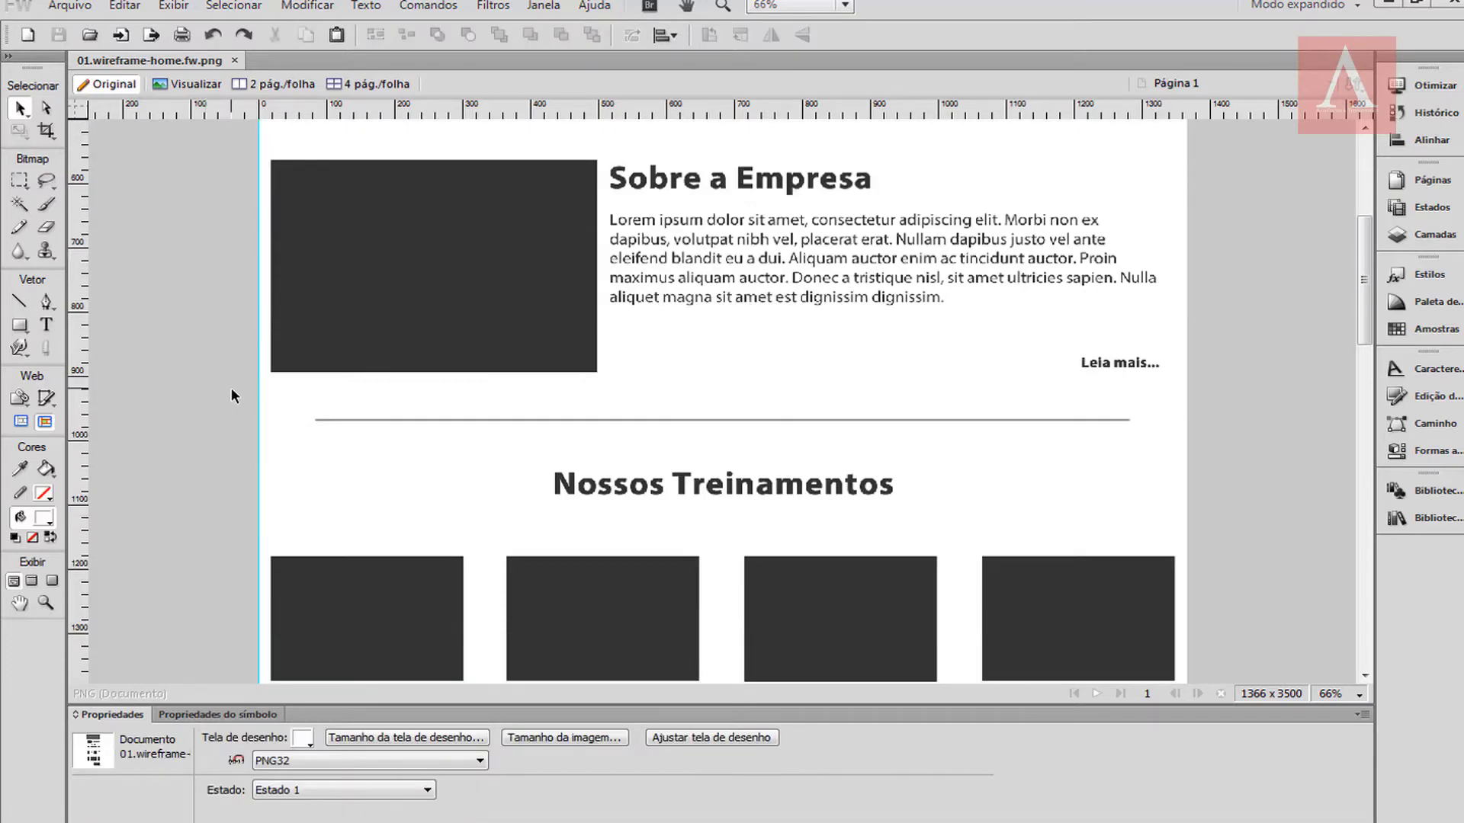